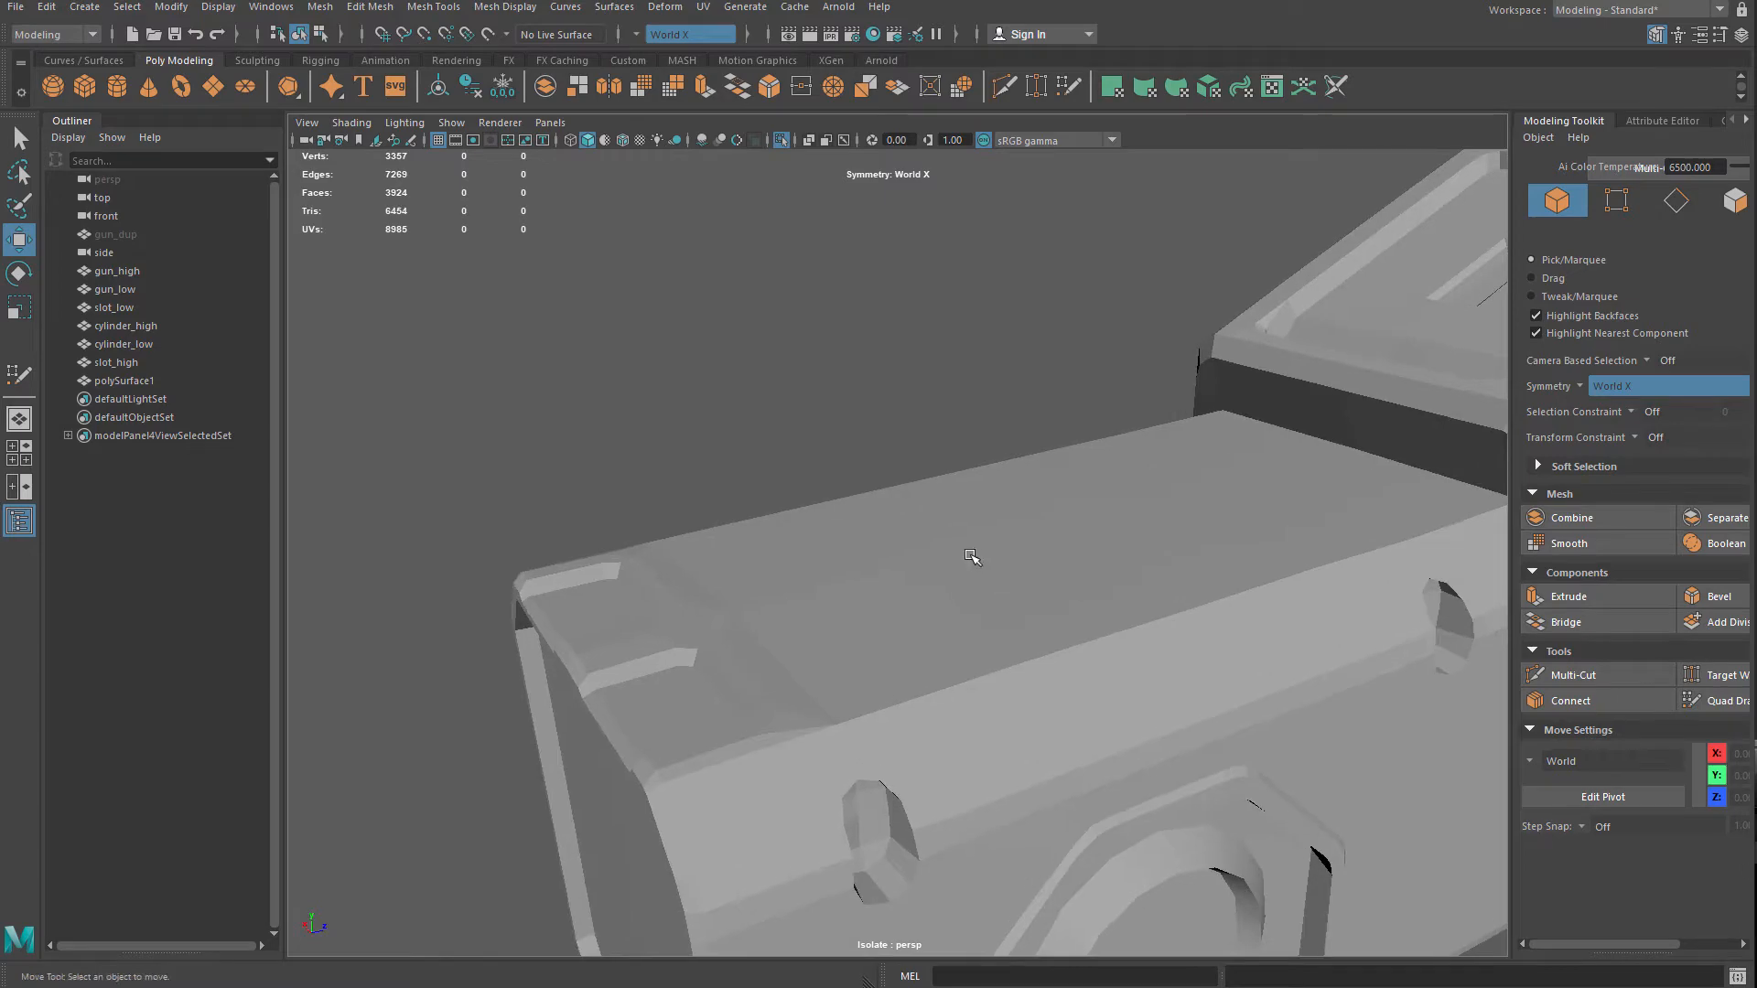
Select the two rows of large flat faces along the top of the gun's front block in face mode
{"action": "left_click_drag", "start_coordinate": [976, 557], "coordinate": [862, 532], "text": "alt"}
{"action": "left_click", "coordinate": [871, 557]}
{"action": "left_click", "coordinate": [823, 426]}
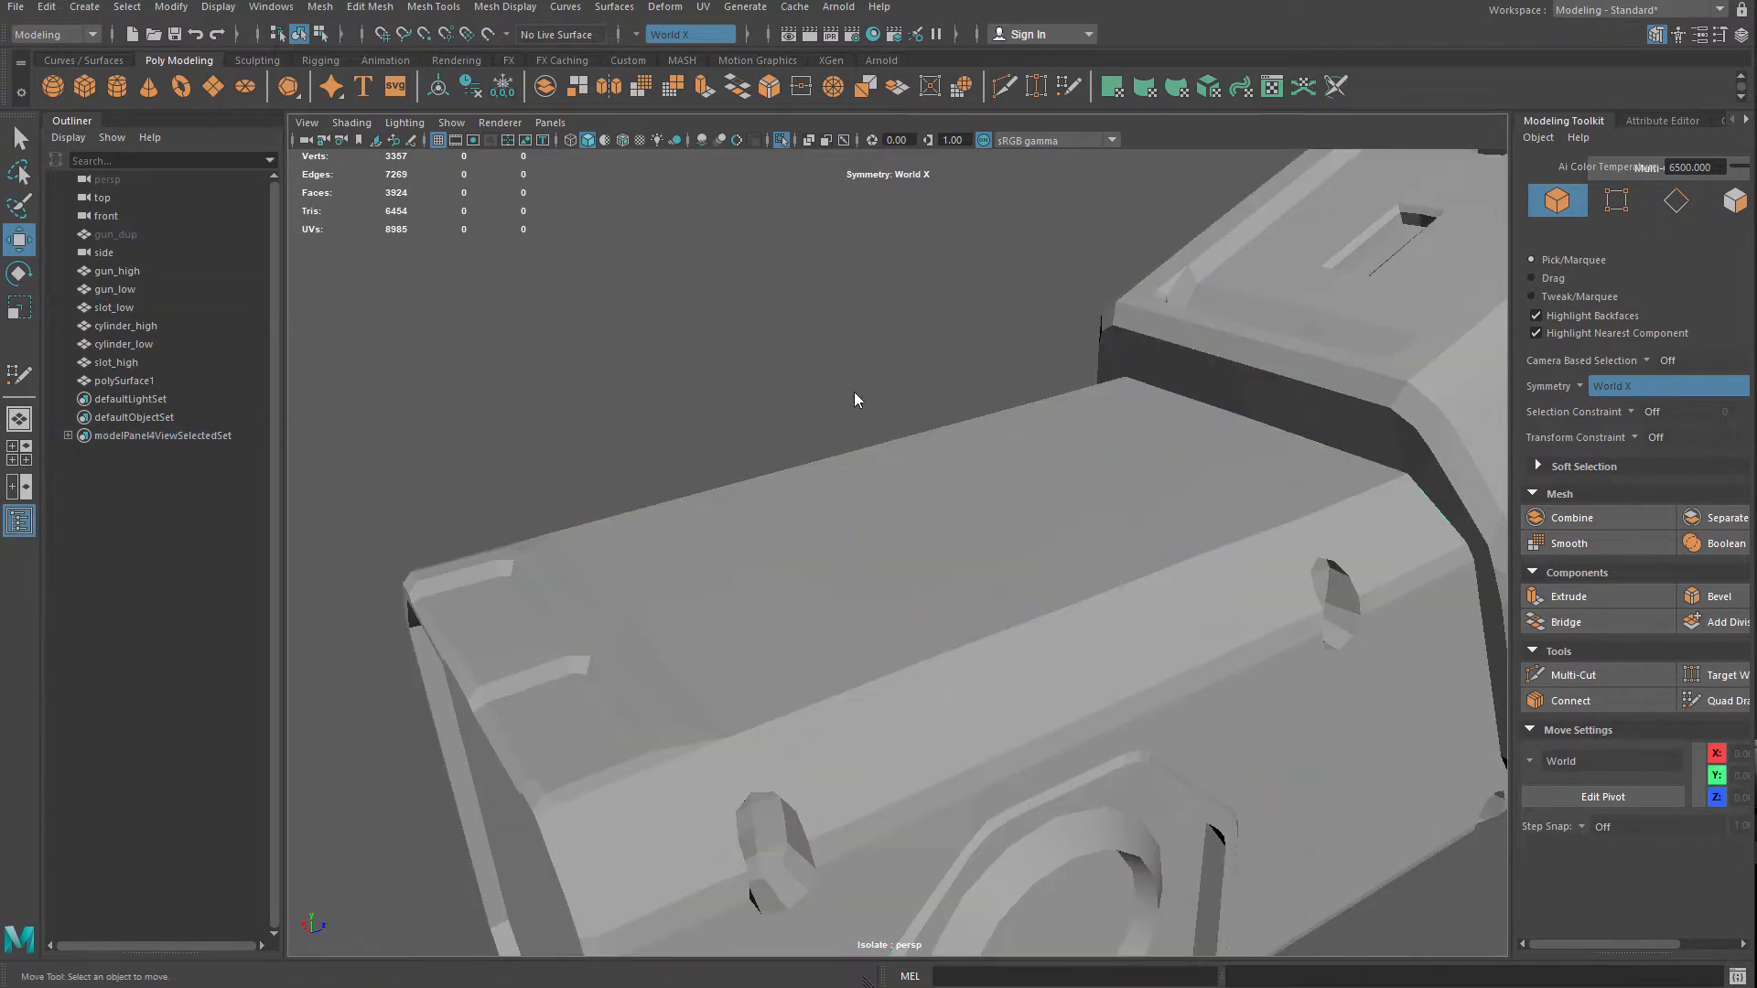
{"action": "left_click", "coordinate": [906, 483]}
{"action": "right_click_drag", "start_coordinate": [906, 483], "coordinate": [875, 549]}
{"action": "left_click_drag", "start_coordinate": [874, 549], "coordinate": [888, 551], "text": "alt"}
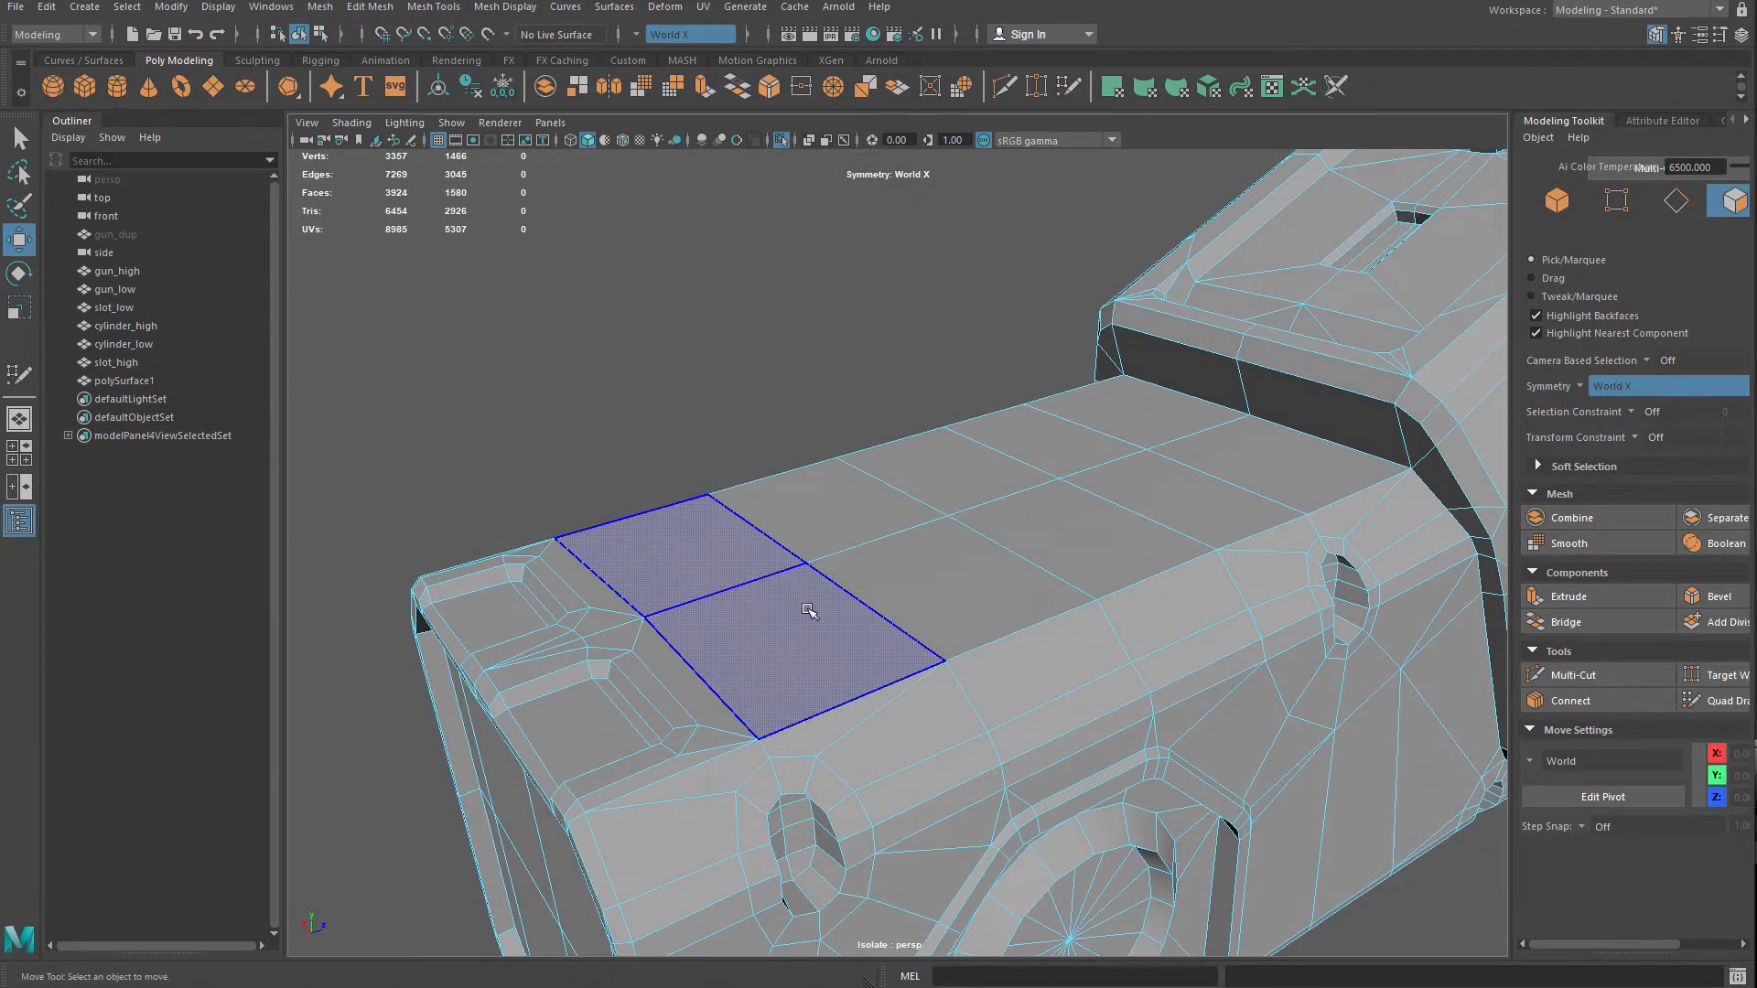
{"action": "left_click", "coordinate": [809, 609]}
{"action": "left_click", "coordinate": [901, 596], "text": "shift"}
{"action": "left_click", "coordinate": [1061, 547], "text": "shift"}
{"action": "left_click", "coordinate": [1190, 502], "text": "shift"}
{"action": "left_click", "coordinate": [1260, 468], "text": "shift"}
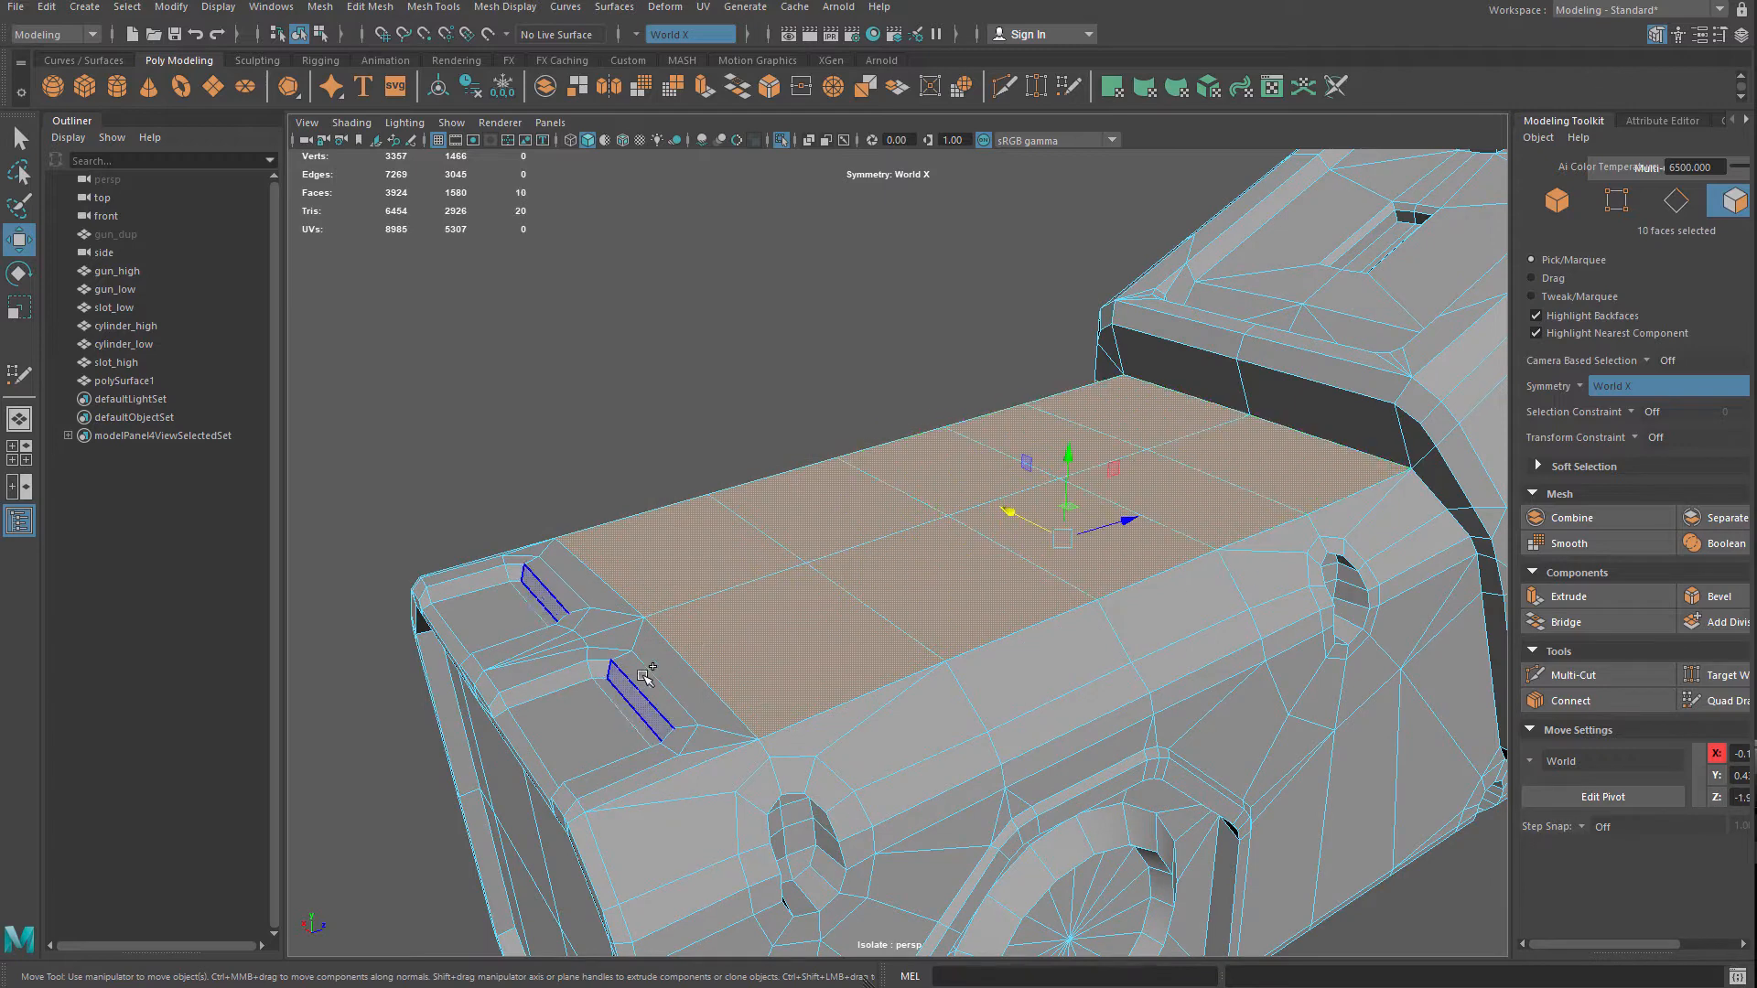
Extend the selection with the narrow faces around and between the two recesses at the block's front end
{"action": "left_click", "coordinate": [664, 675], "text": "shift"}
{"action": "left_click", "coordinate": [661, 697], "text": "shift"}
{"action": "left_click", "coordinate": [707, 740], "text": "shift"}
{"action": "left_click", "coordinate": [677, 740], "text": "shift"}
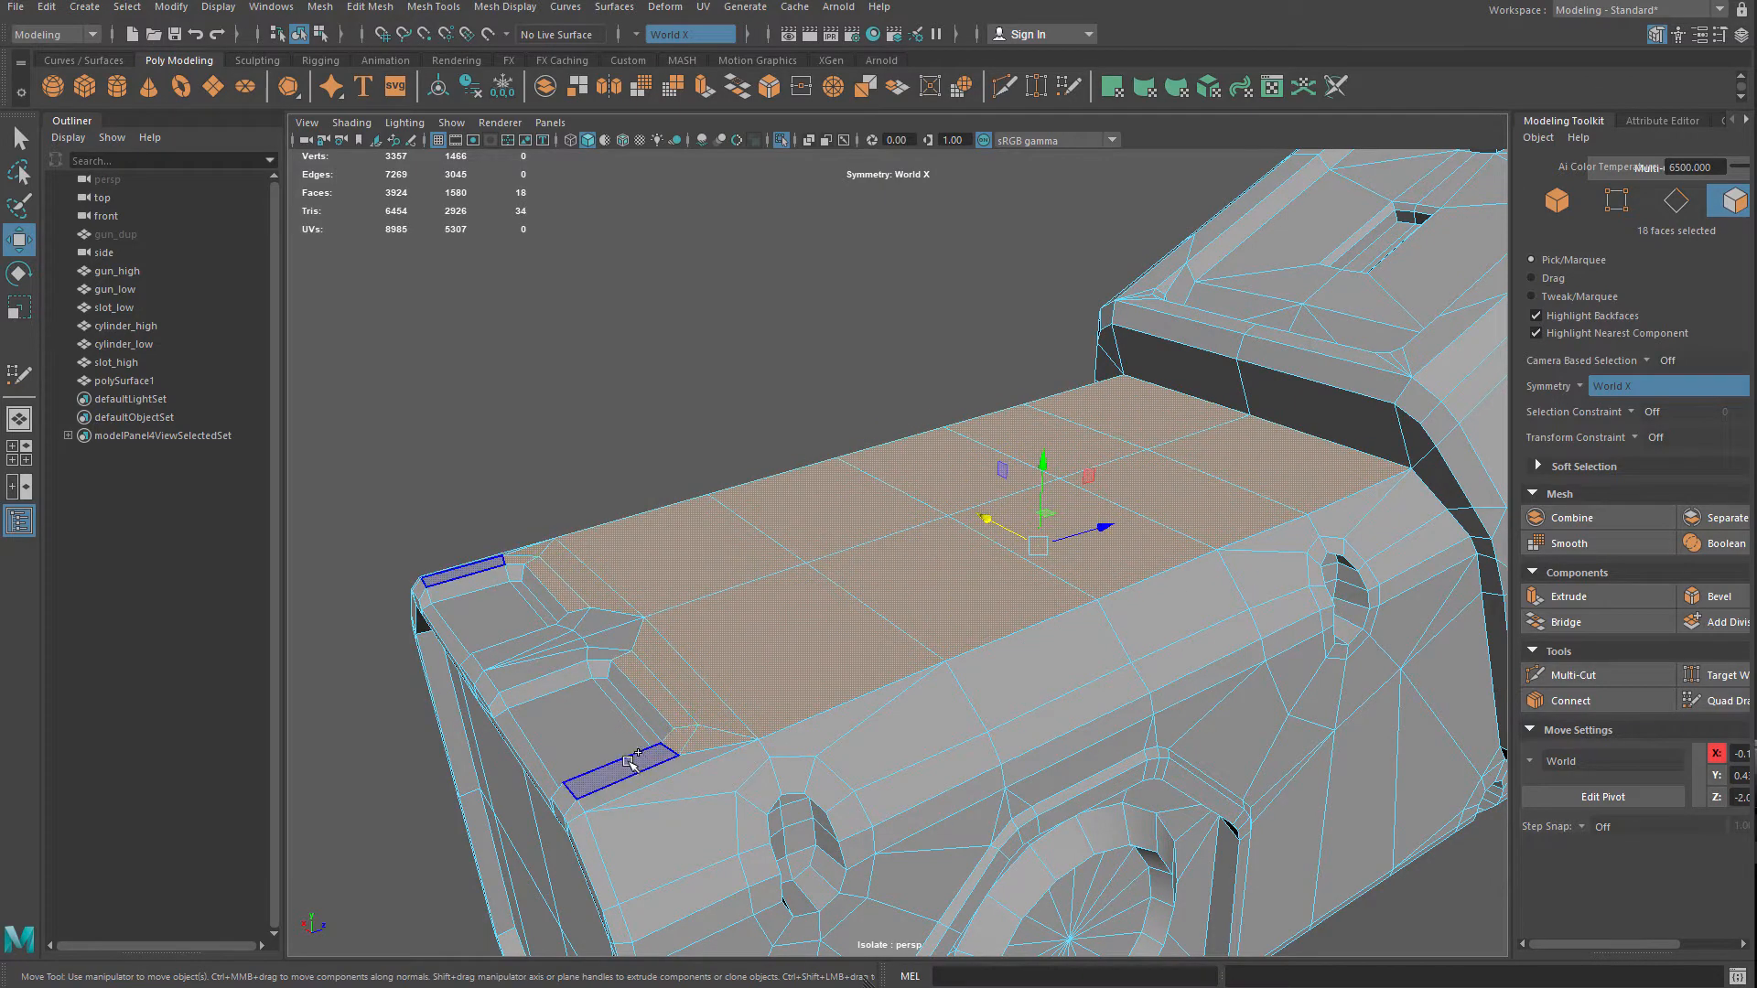
{"action": "left_click", "coordinate": [609, 749], "text": "shift"}
{"action": "left_click", "coordinate": [615, 633], "text": "shift"}
{"action": "left_click", "coordinate": [556, 644], "text": "shift"}
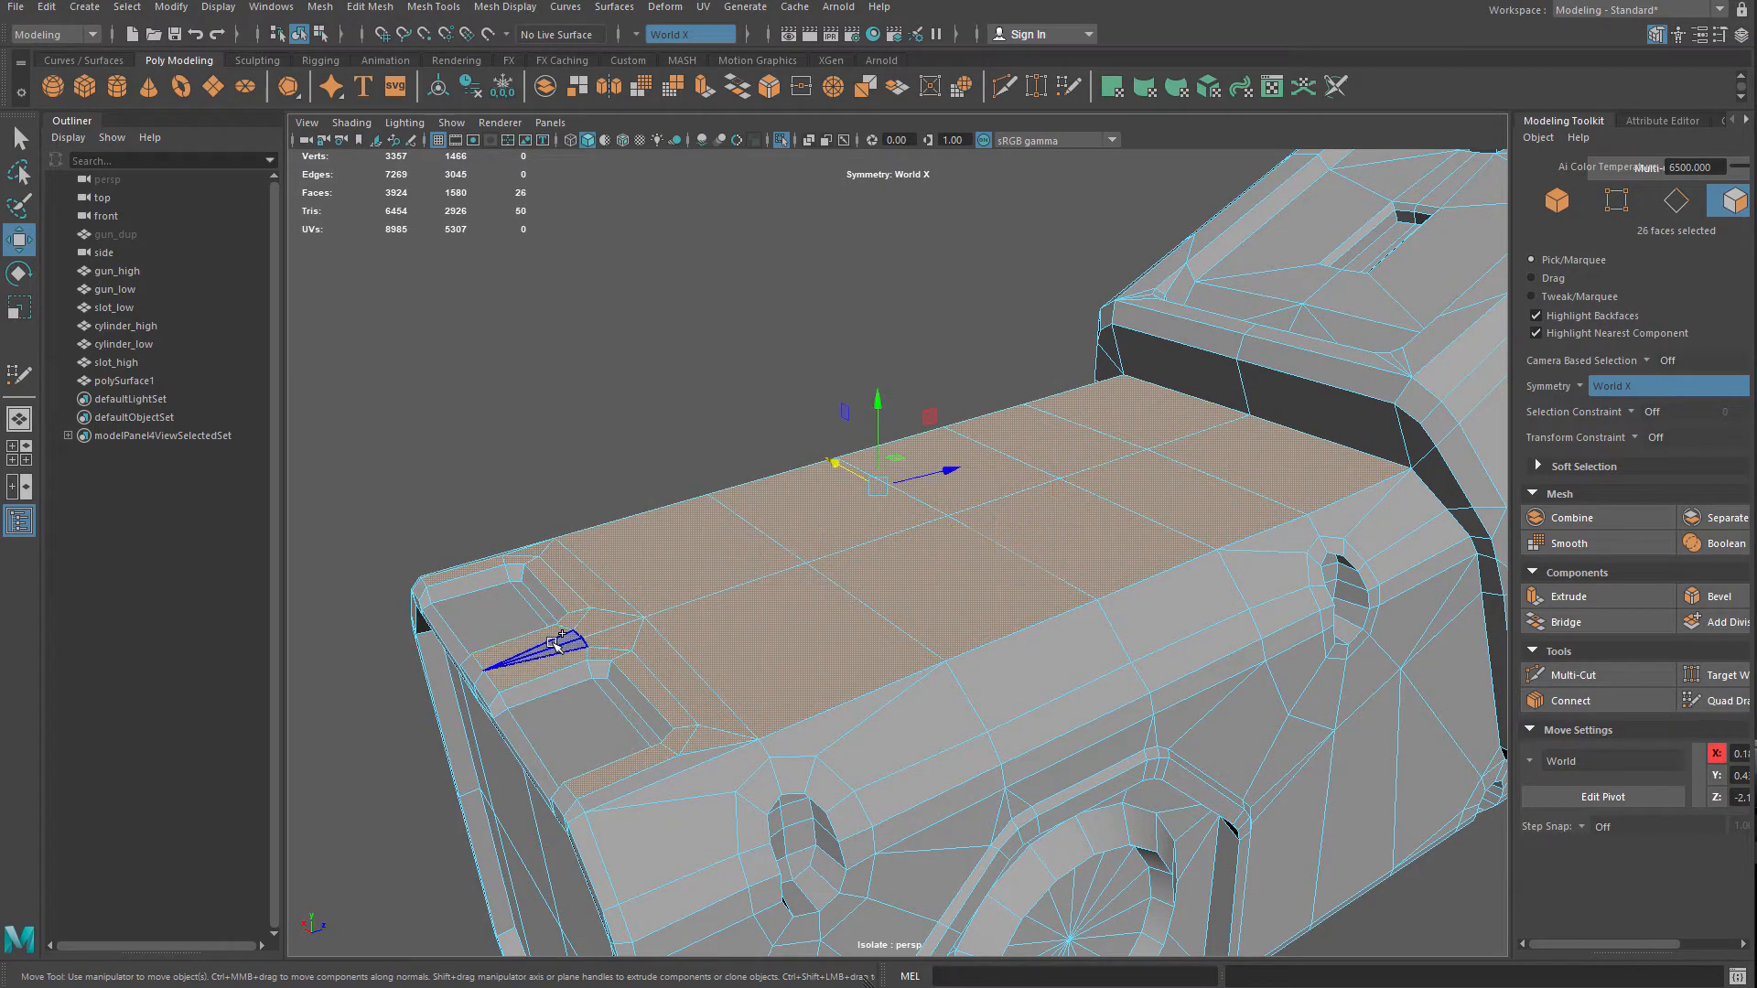
{"action": "left_click_drag", "start_coordinate": [520, 549], "coordinate": [589, 459], "text": "alt"}
Set the Scale tool's axis orientation to Component in its tool settings
{"action": "key", "text": "r"}
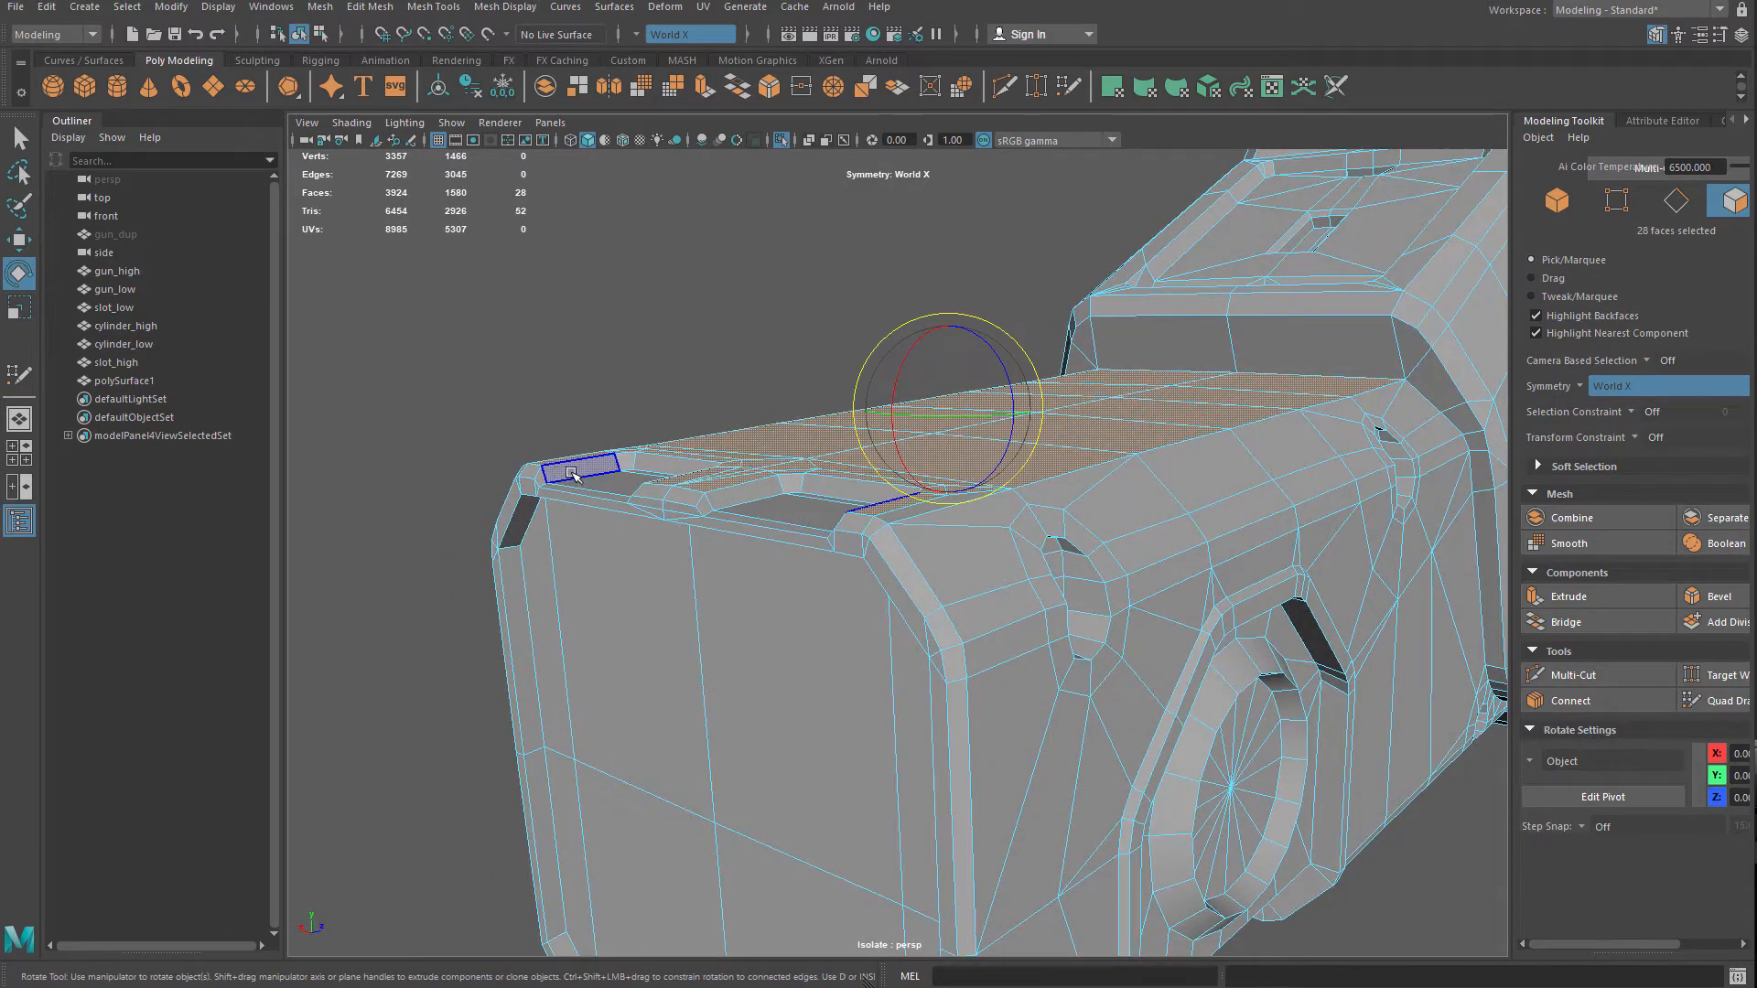
{"action": "left_click_drag", "start_coordinate": [952, 327], "coordinate": [892, 343], "text": "alt"}
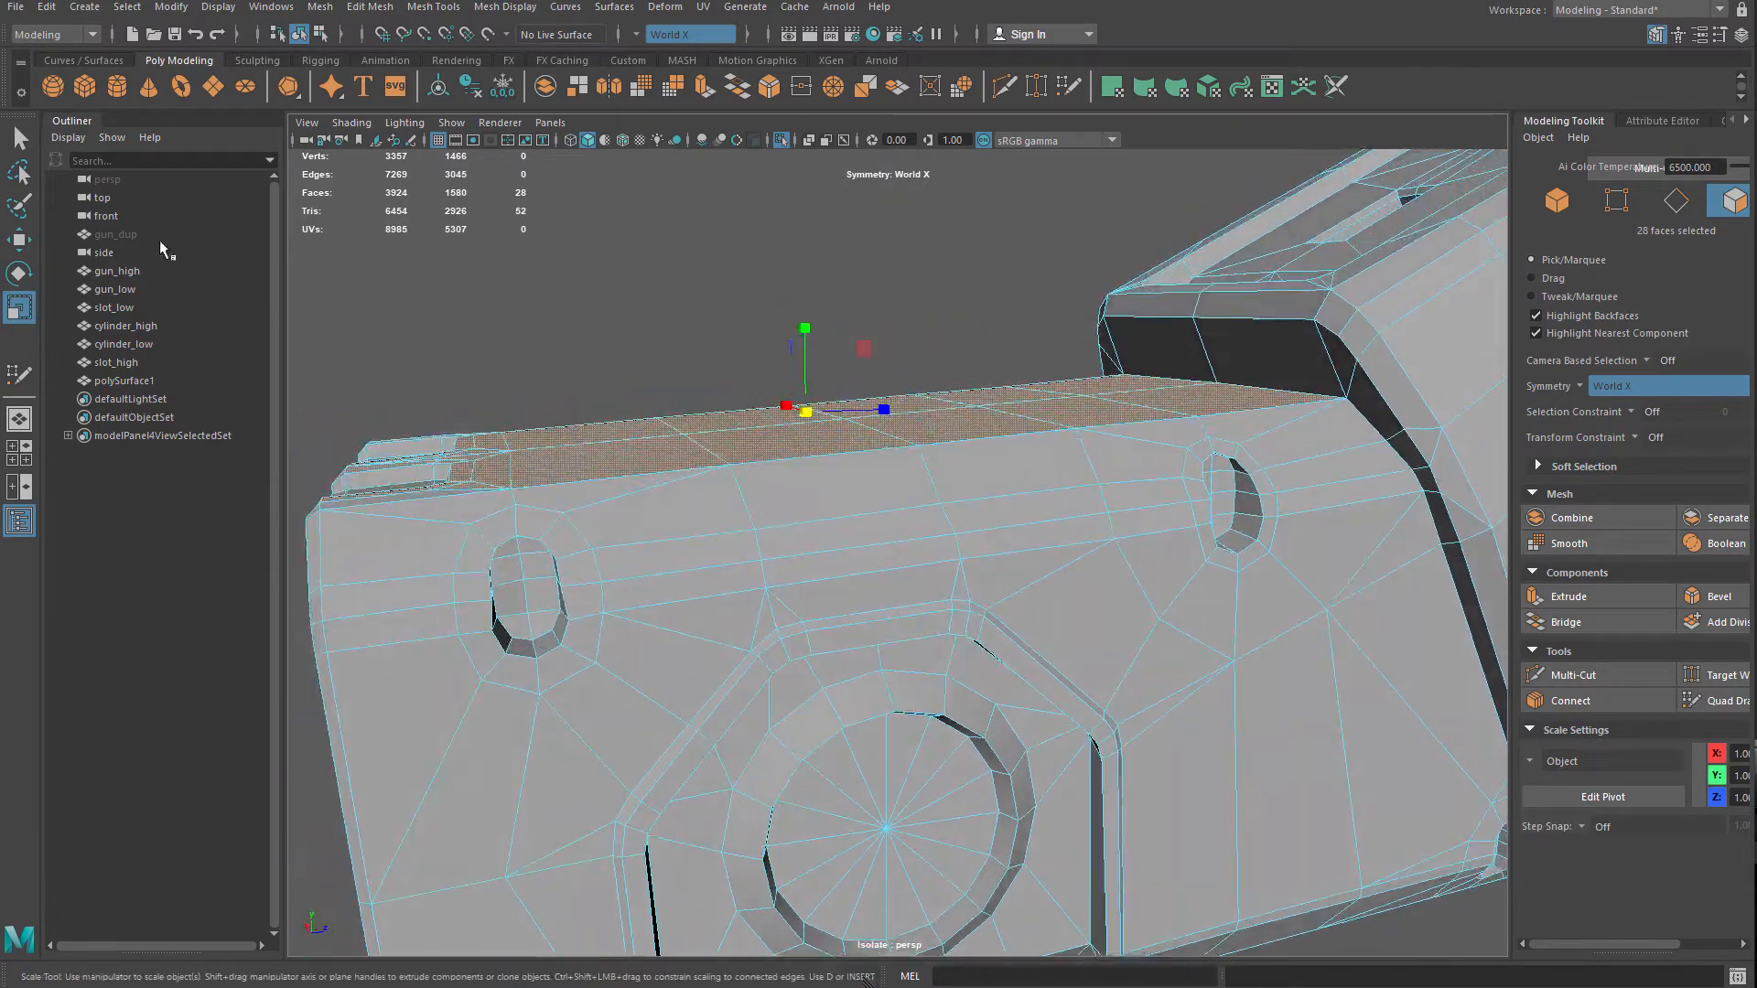
{"action": "double_click", "coordinate": [12, 314]}
{"action": "left_click", "coordinate": [81, 11]}
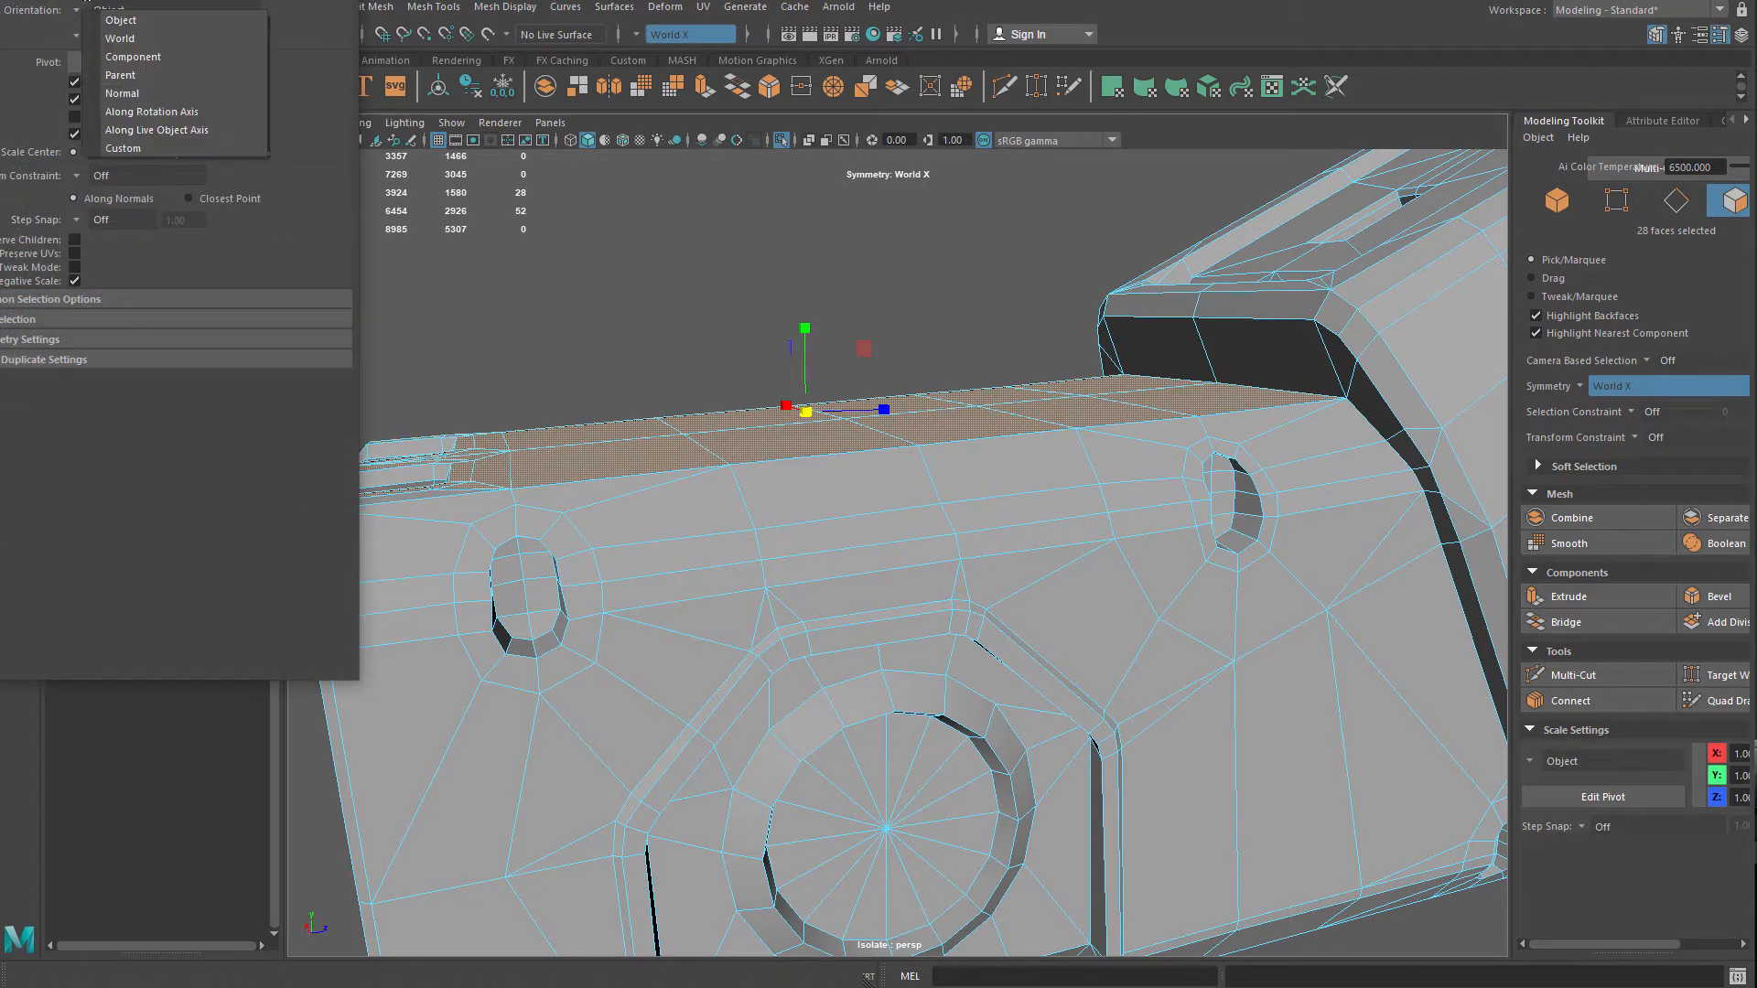
{"action": "left_click_drag", "start_coordinate": [126, 0], "coordinate": [355, 109]}
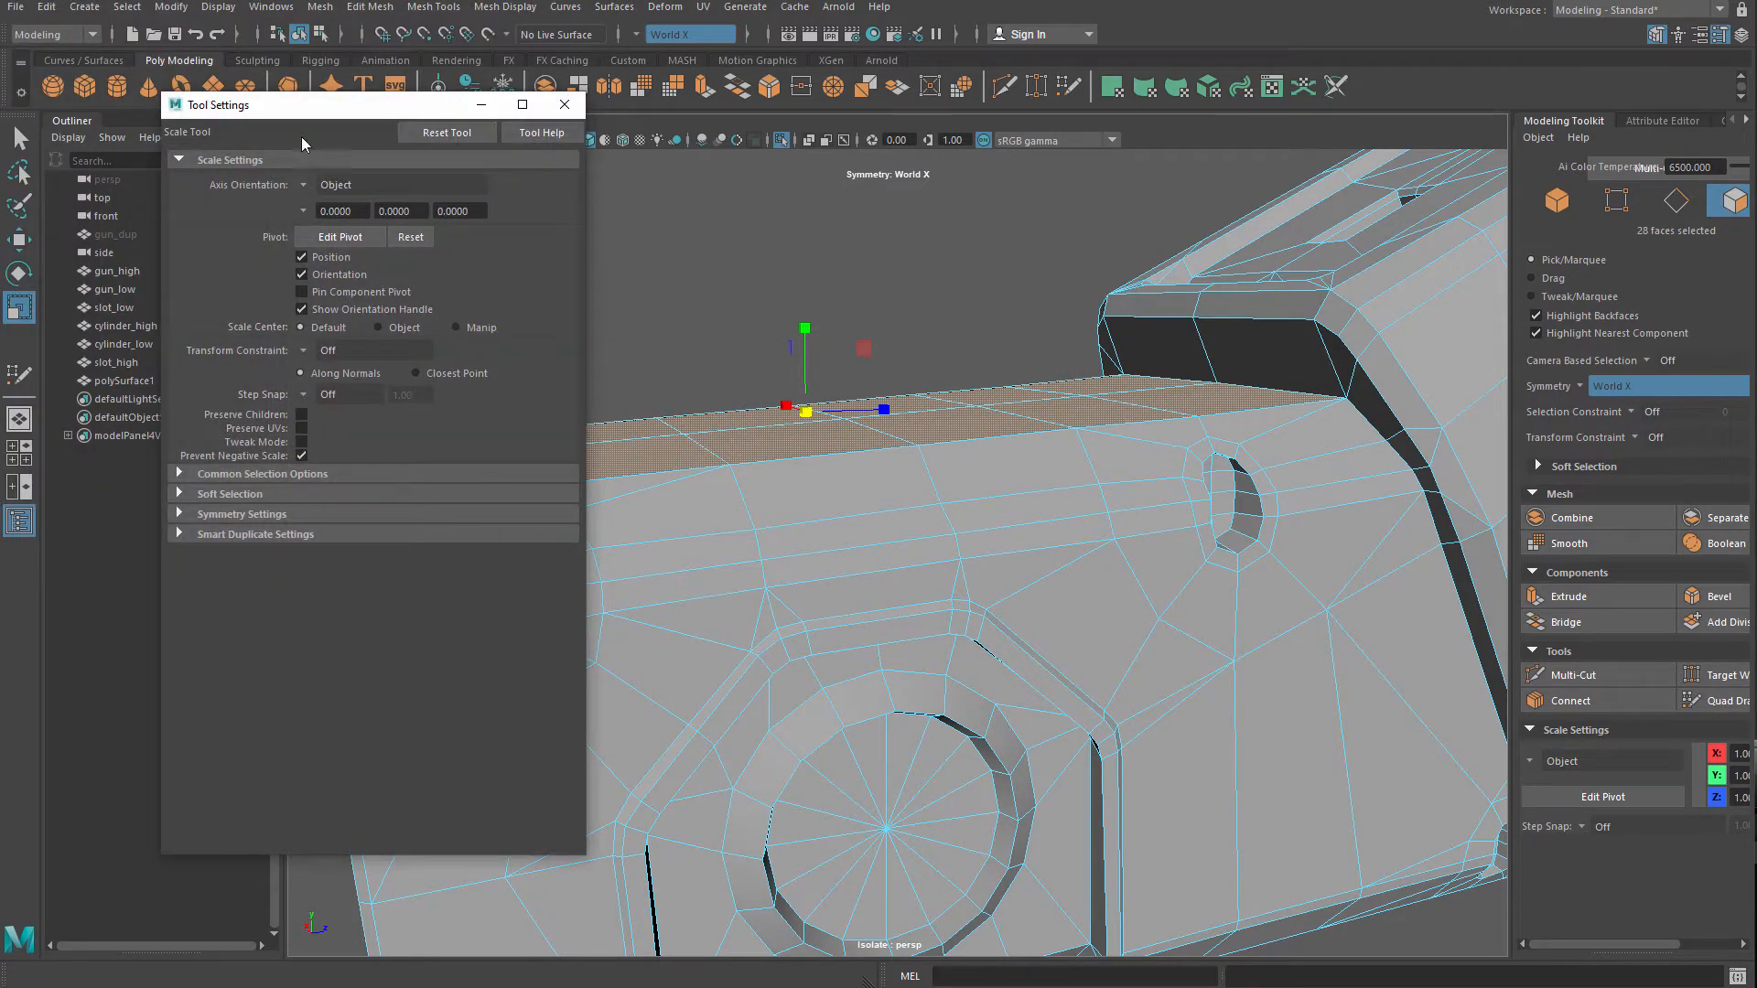
{"action": "left_click", "coordinate": [23, 311]}
{"action": "left_click_drag", "start_coordinate": [198, 108], "coordinate": [185, 108]}
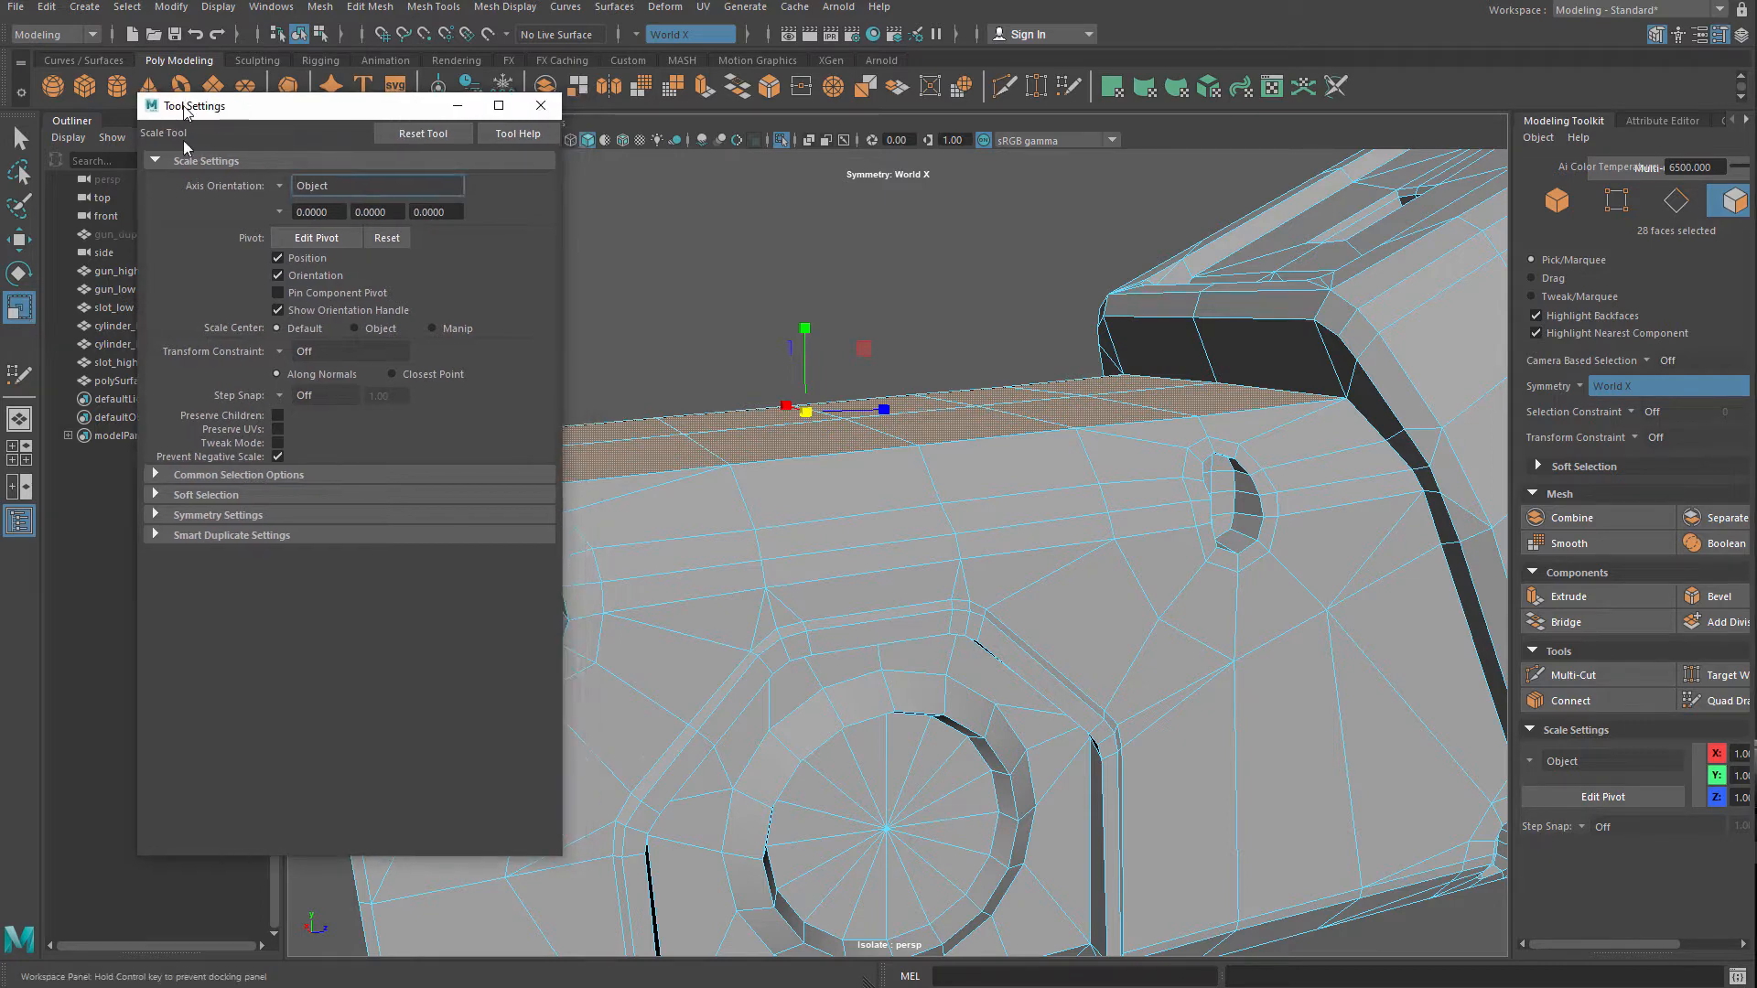
{"action": "left_click", "coordinate": [279, 185]}
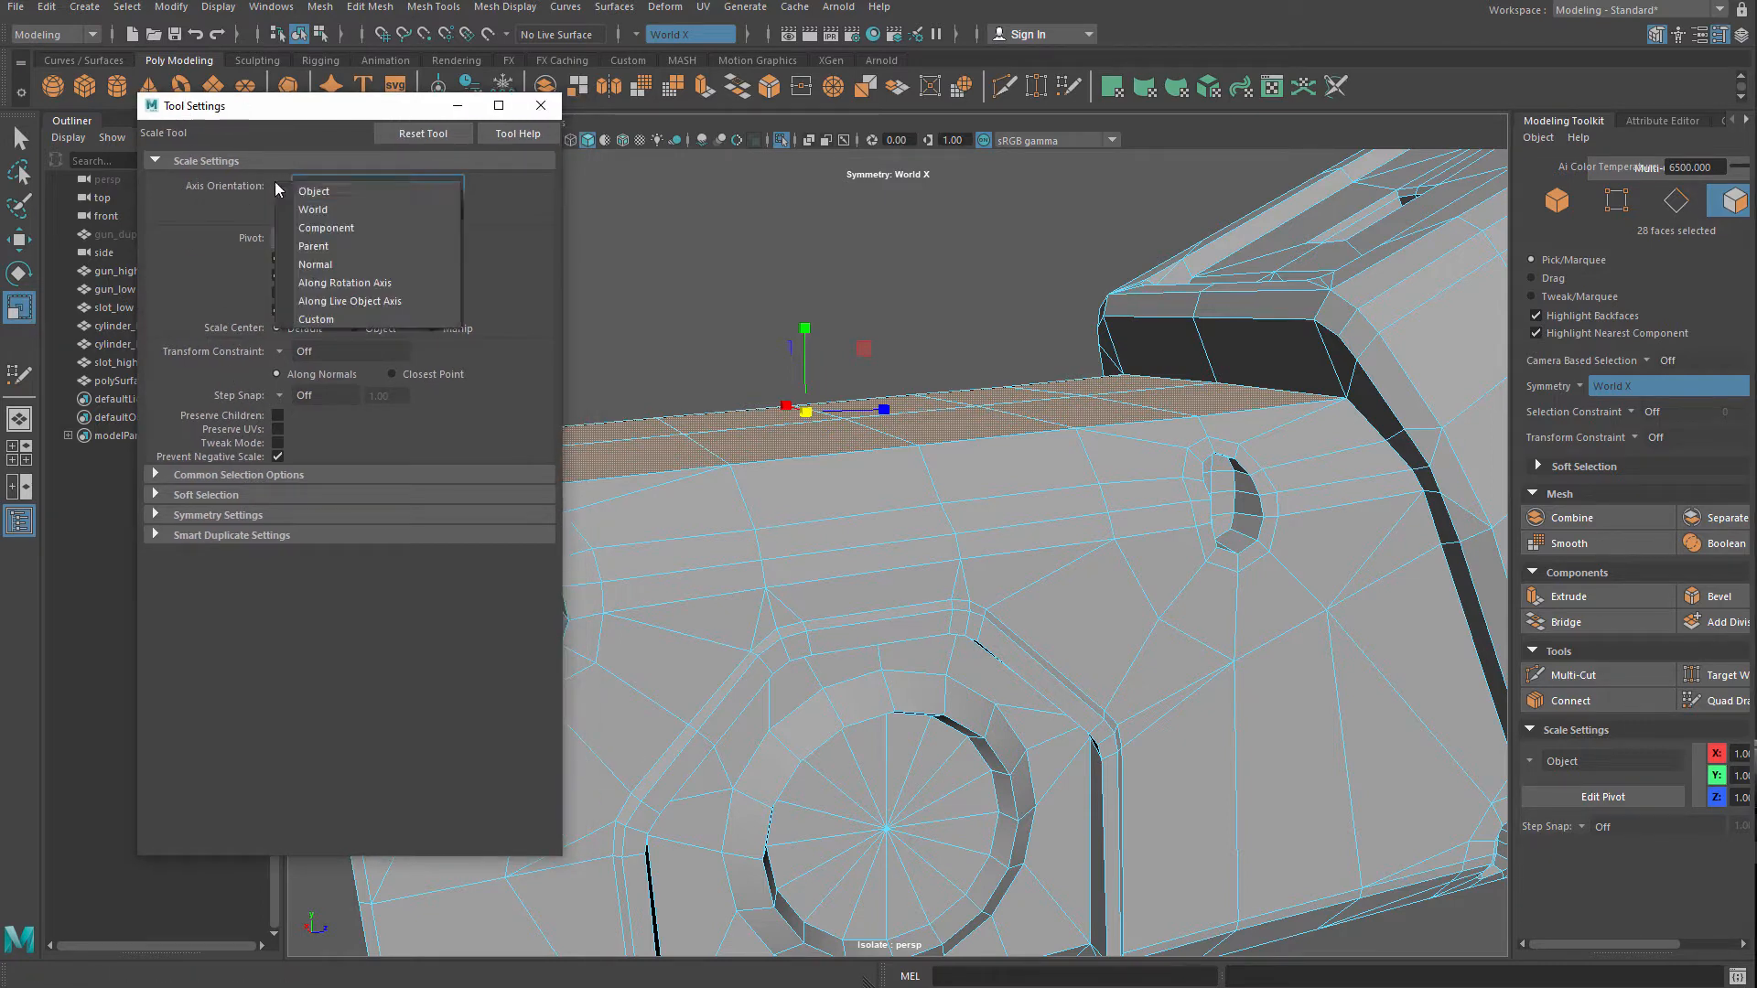
{"action": "left_click", "coordinate": [343, 236]}
Flatten the selected top faces by scaling them along their component X axis, and clear the selection
{"action": "left_click_drag", "start_coordinate": [657, 361], "coordinate": [862, 355], "text": "alt"}
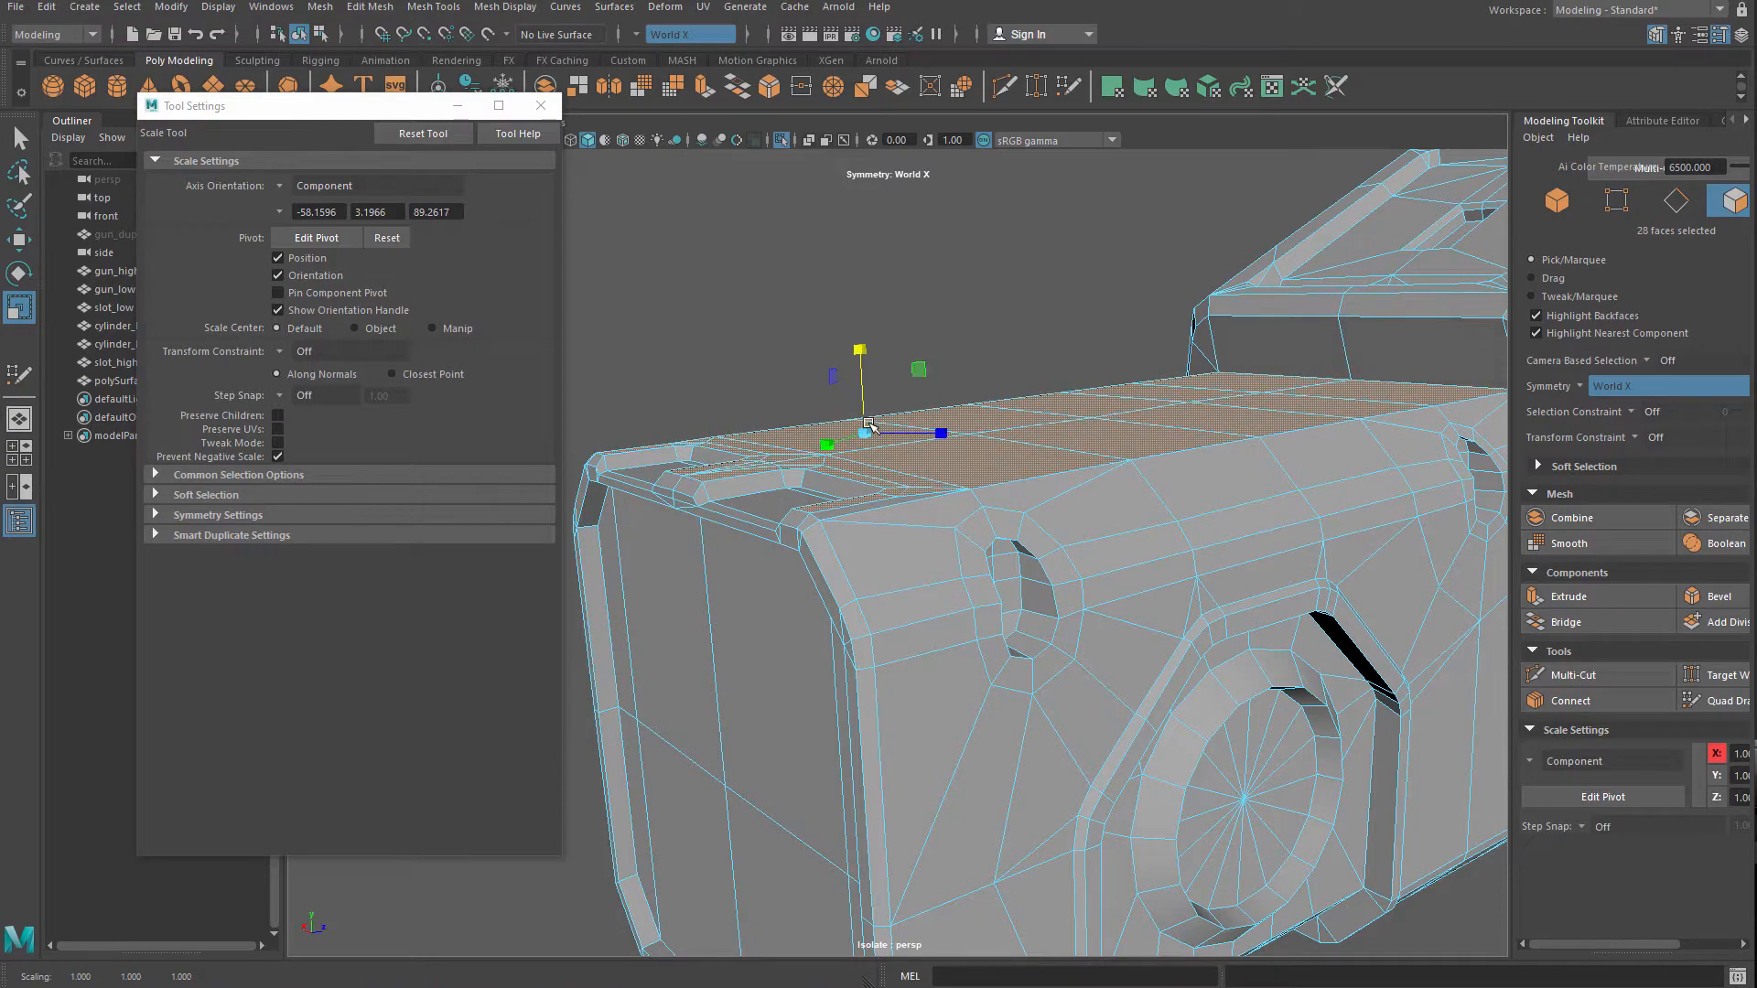
{"action": "left_click_drag", "start_coordinate": [869, 437], "coordinate": [869, 438]}
{"action": "mouse_move", "coordinate": [870, 439]}
{"action": "left_mouse_down", "text": "alt"}
{"action": "mouse_move", "coordinate": [849, 442]}
{"action": "mouse_move", "coordinate": [870, 443]}
{"action": "left_mouse_up", "text": "alt"}
{"action": "left_click", "coordinate": [972, 309]}
Select all faces of the rim surrounding the recessed panel on the slope behind the front block
{"action": "left_click_drag", "start_coordinate": [968, 311], "coordinate": [1207, 314], "text": "alt"}
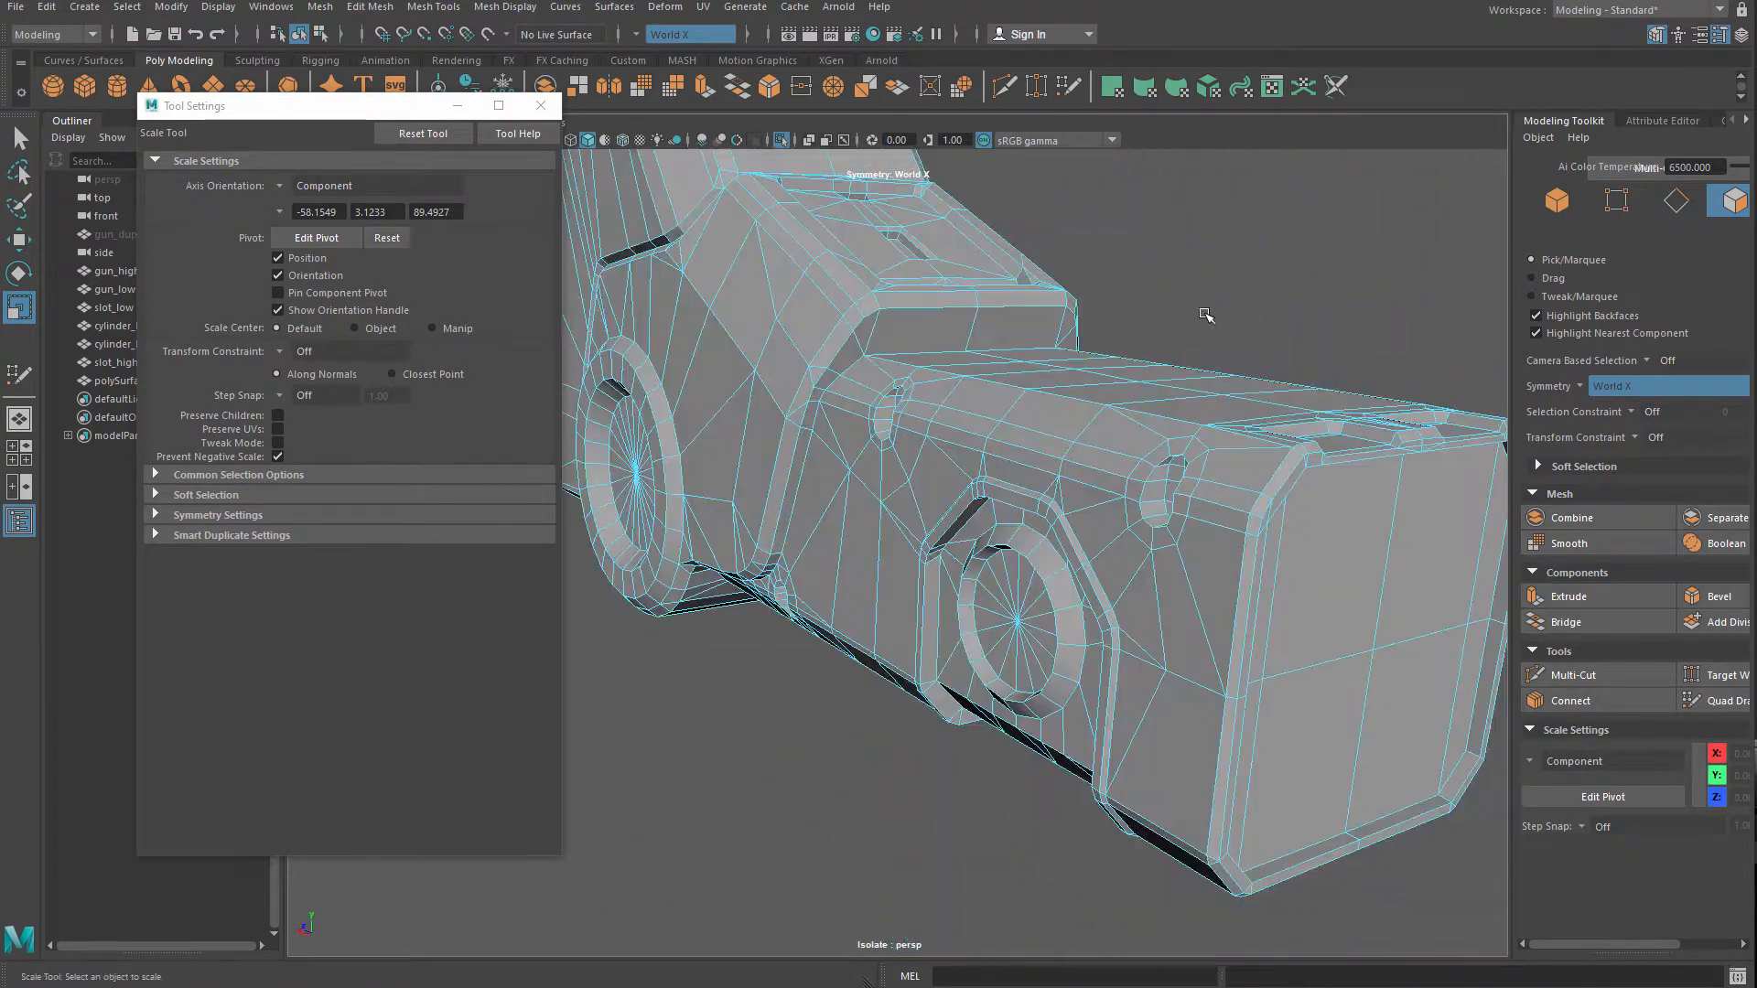
{"action": "left_click_drag", "start_coordinate": [969, 357], "coordinate": [952, 403], "text": "alt"}
{"action": "left_click", "coordinate": [787, 325]}
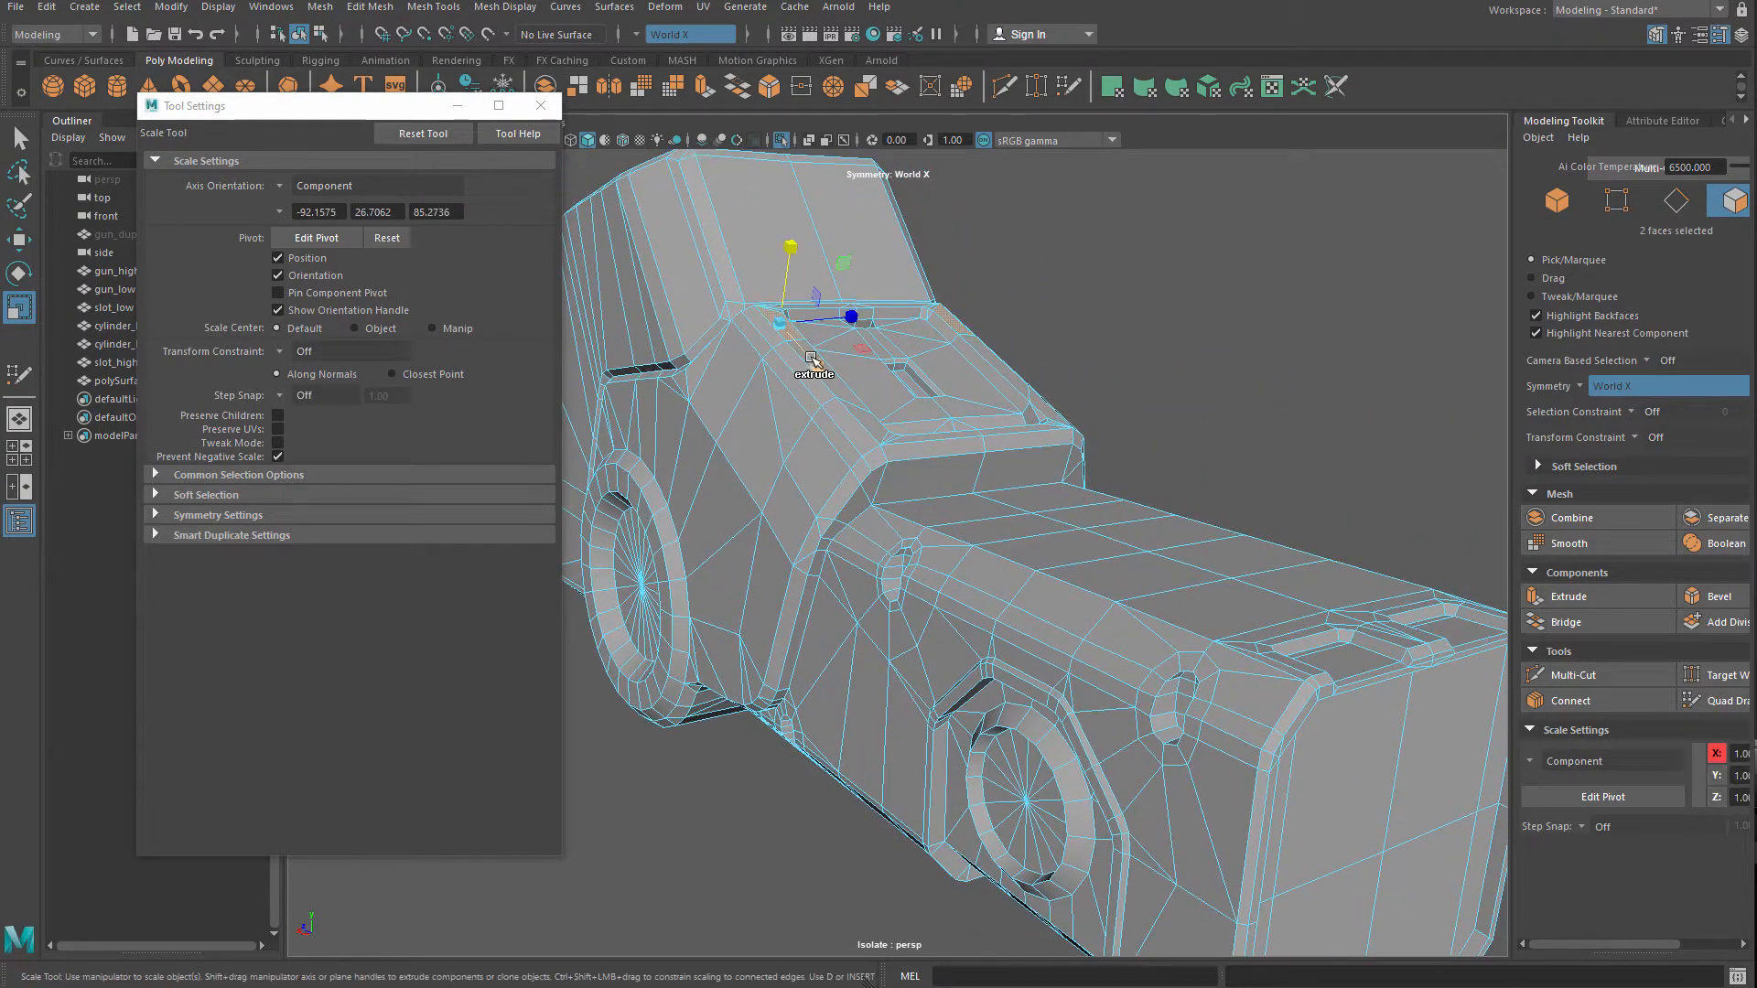
{"action": "scroll", "coordinate": [860, 399], "scroll_direction": "up", "scroll_amount": 8}
{"action": "scroll", "coordinate": [870, 410], "scroll_direction": "down", "scroll_amount": 3}
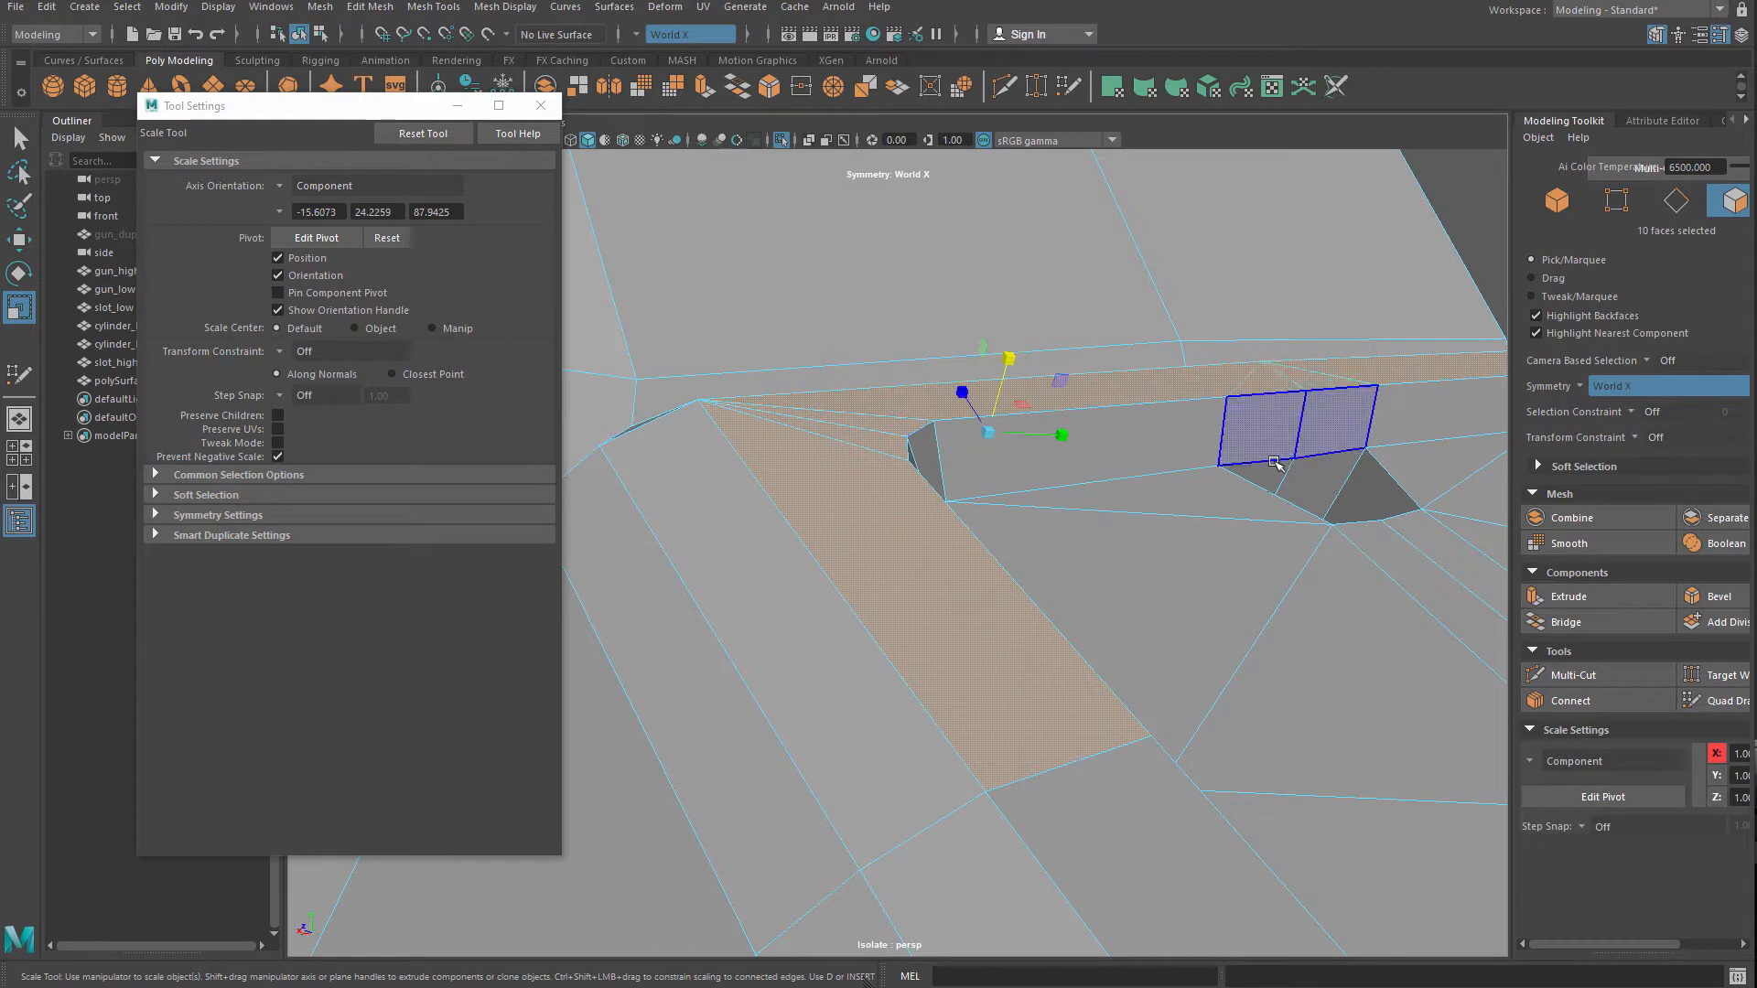
{"action": "scroll", "coordinate": [1275, 464], "scroll_direction": "down", "scroll_amount": 5}
{"action": "left_click_drag", "start_coordinate": [970, 700], "coordinate": [882, 612], "text": "alt"}
{"action": "left_click", "coordinate": [952, 608], "text": "shift"}
{"action": "middle_click_drag", "start_coordinate": [966, 622], "coordinate": [797, 453], "text": "alt"}
{"action": "left_click", "coordinate": [1034, 760], "text": "shift"}
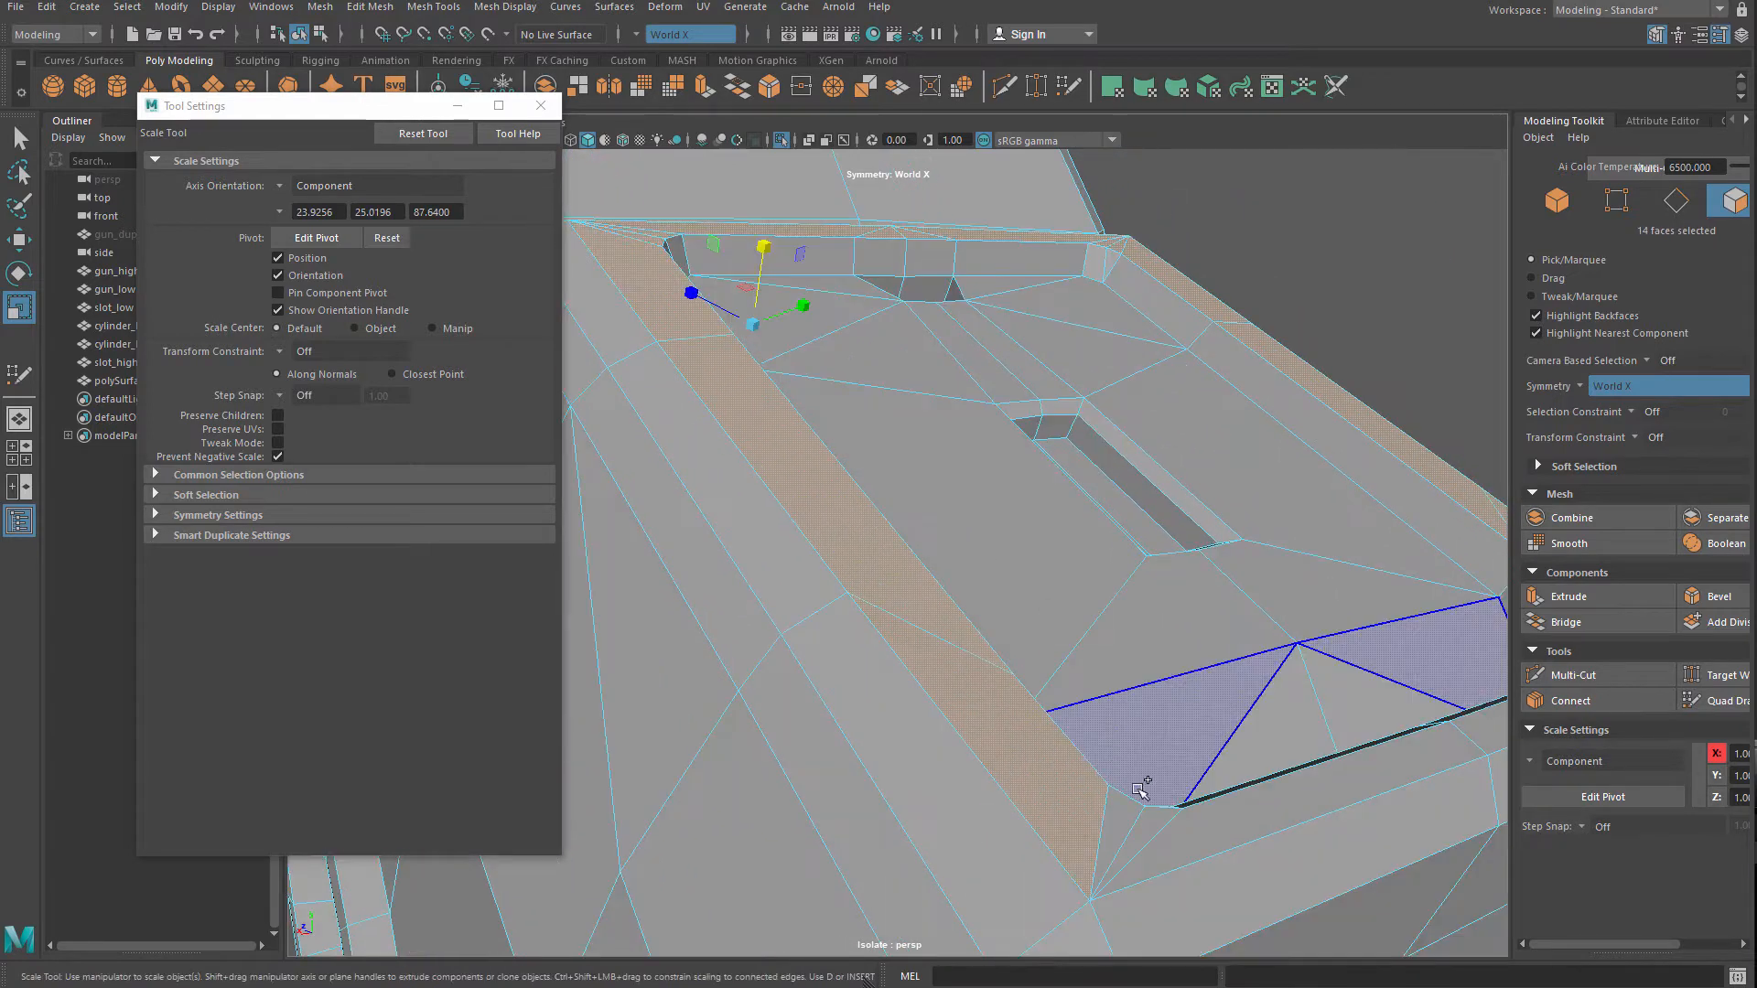
{"action": "left_click", "coordinate": [1118, 819], "text": "shift"}
{"action": "left_click", "coordinate": [1148, 822], "text": "shift"}
{"action": "left_click", "coordinate": [1248, 821], "text": "shift"}
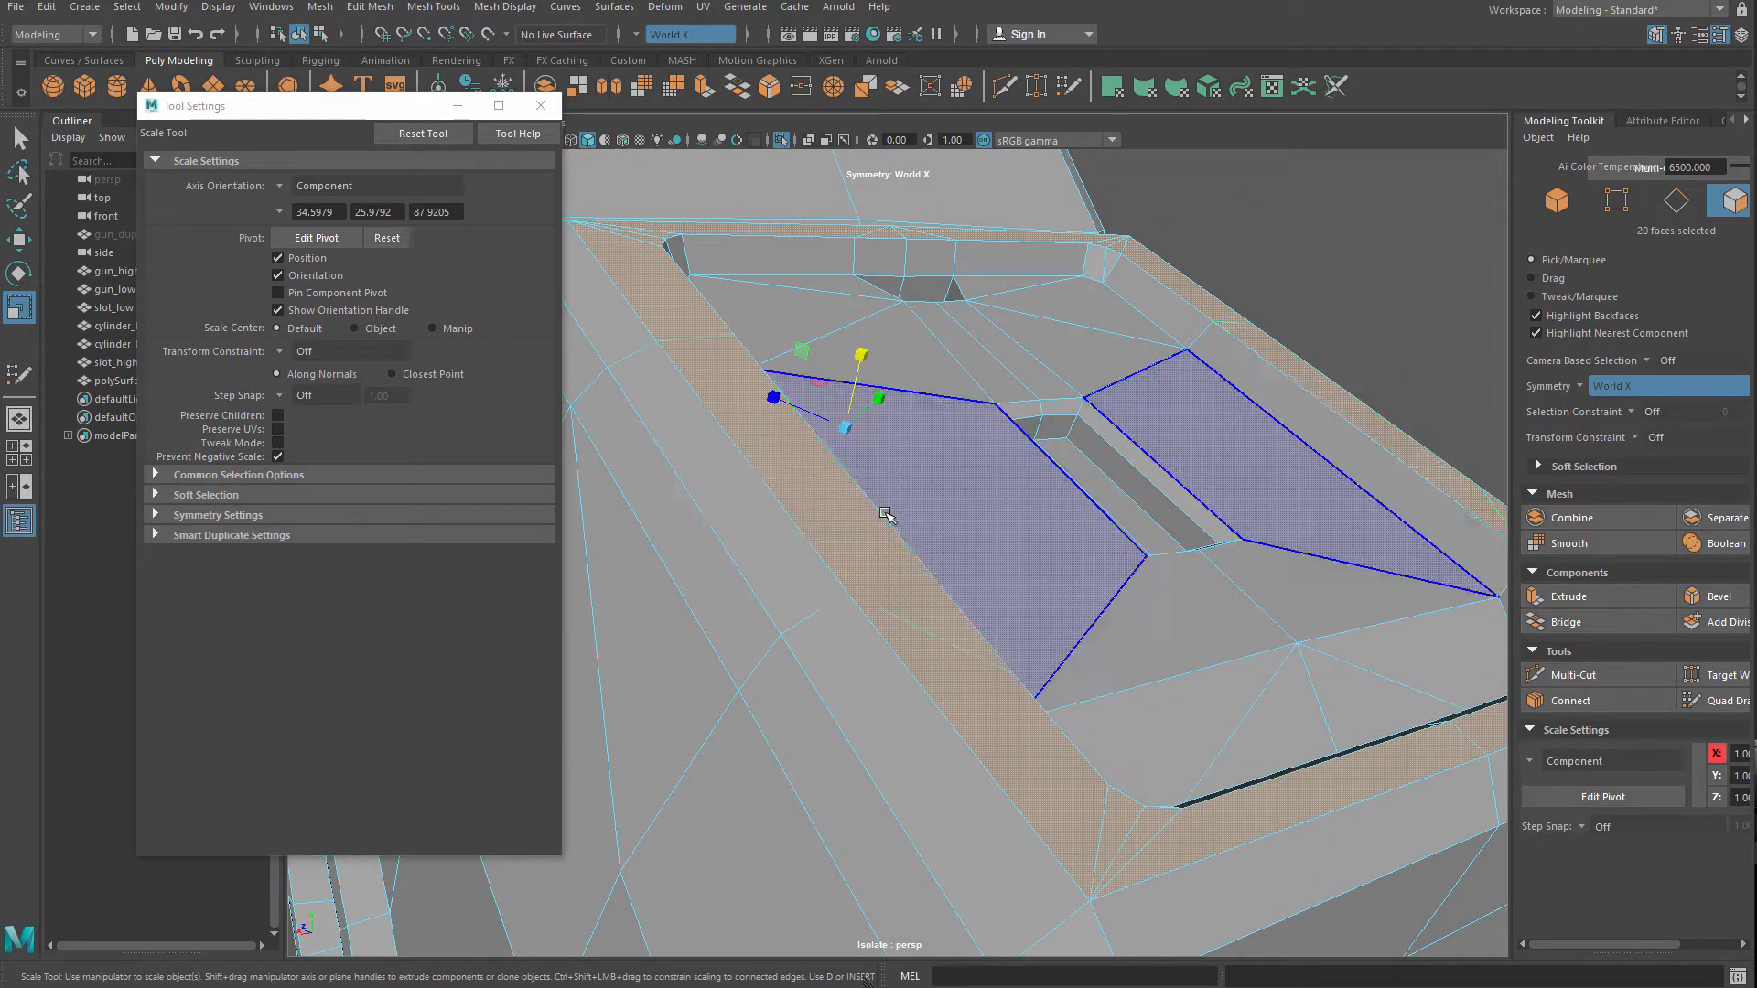
Flatten the selected rim faces by scaling them along their component X axis
{"action": "left_click_drag", "start_coordinate": [886, 514], "coordinate": [1063, 399], "text": "alt"}
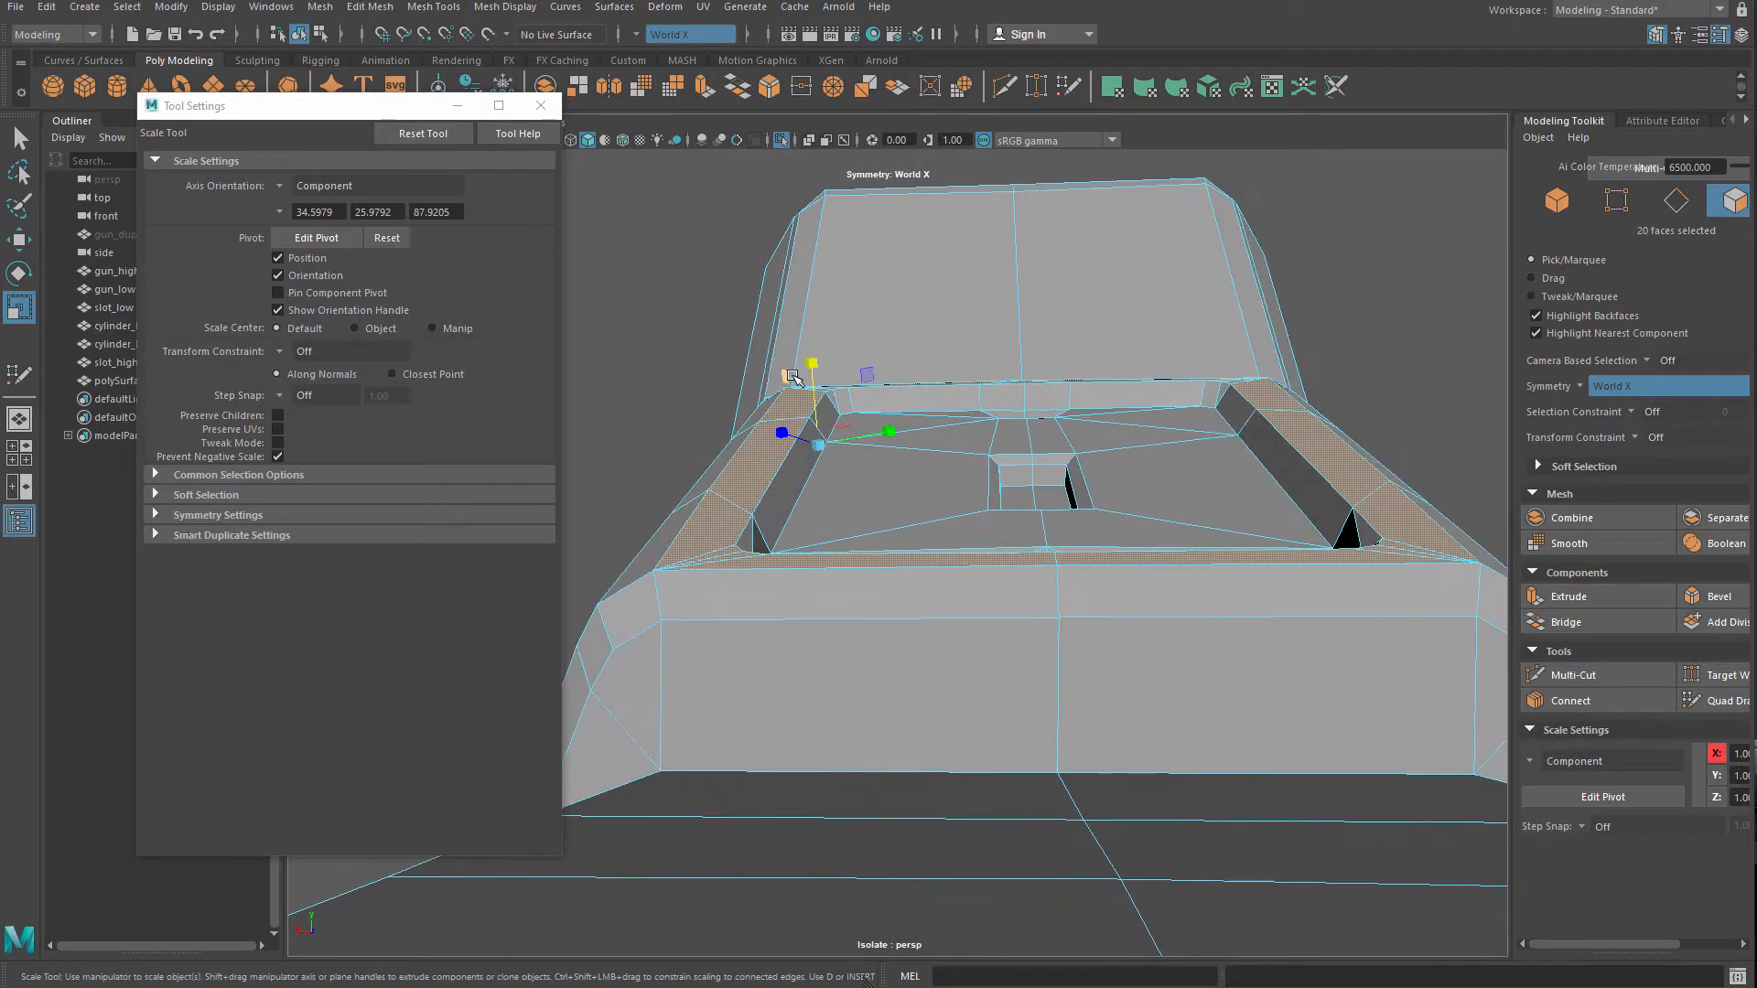
{"action": "left_click_drag", "start_coordinate": [792, 377], "coordinate": [819, 394]}
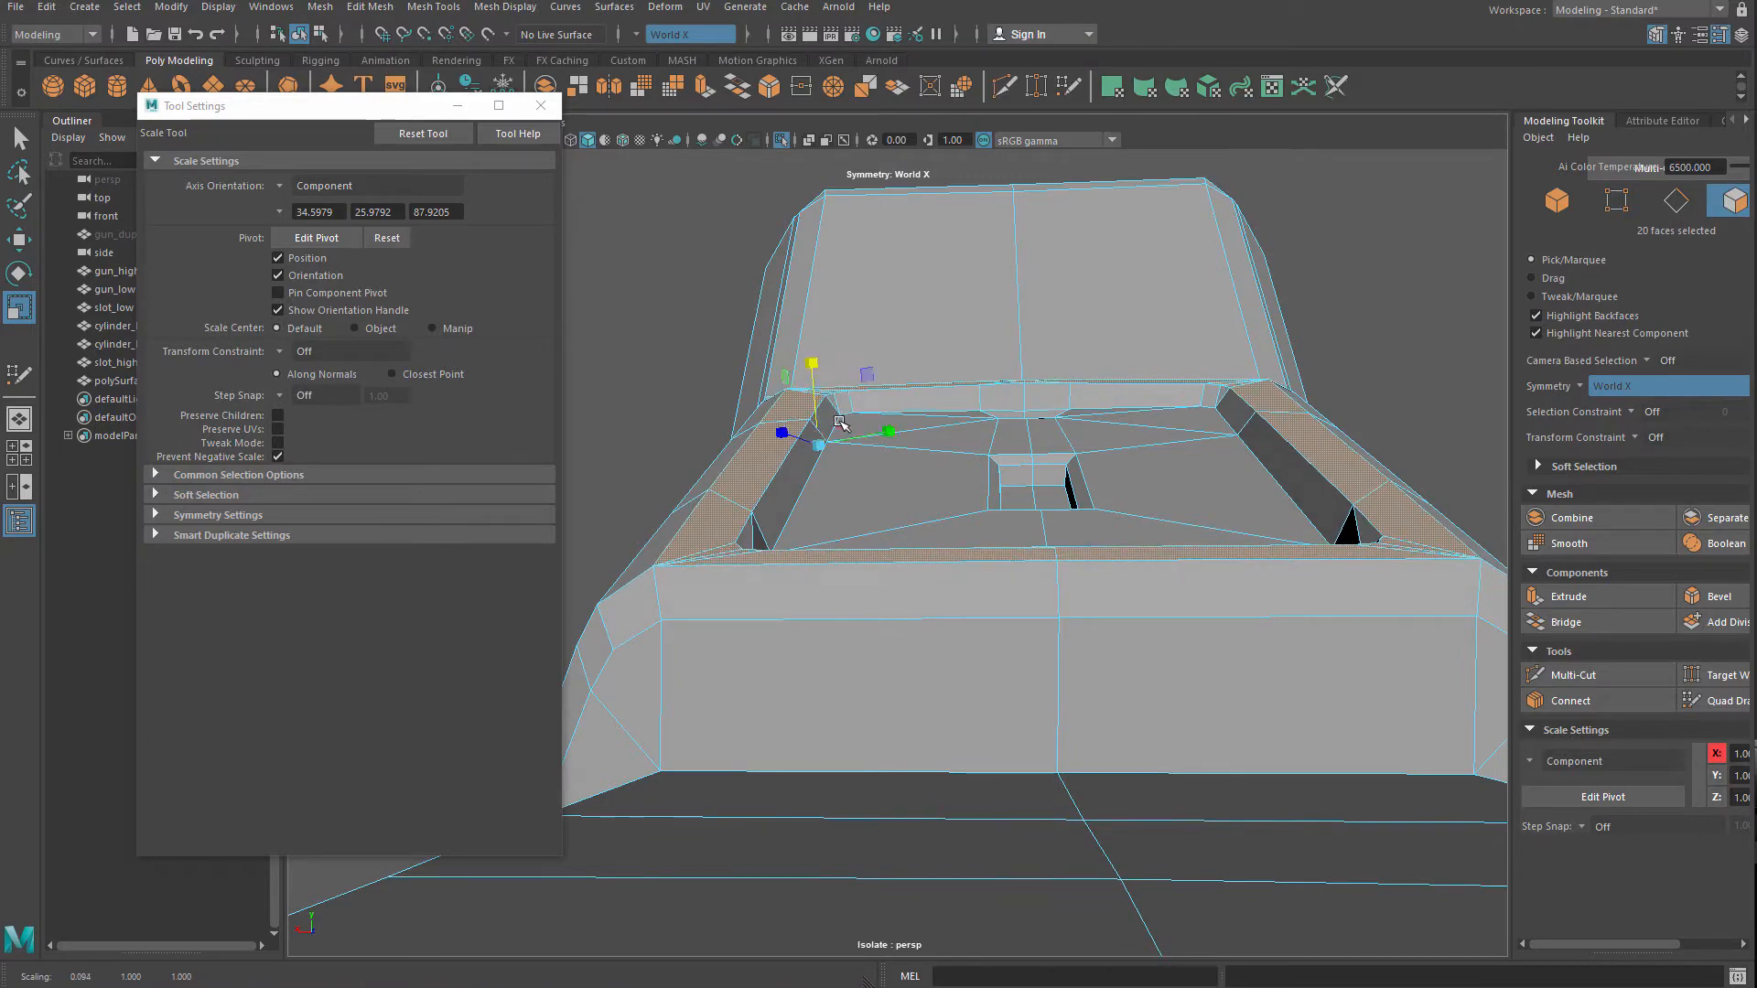
{"action": "left_click_drag", "start_coordinate": [1025, 462], "coordinate": [1145, 424], "text": "alt"}
Flatten the two large faces of the steep panel above the recessed rim, and clear the selection
{"action": "left_click", "coordinate": [1149, 385]}
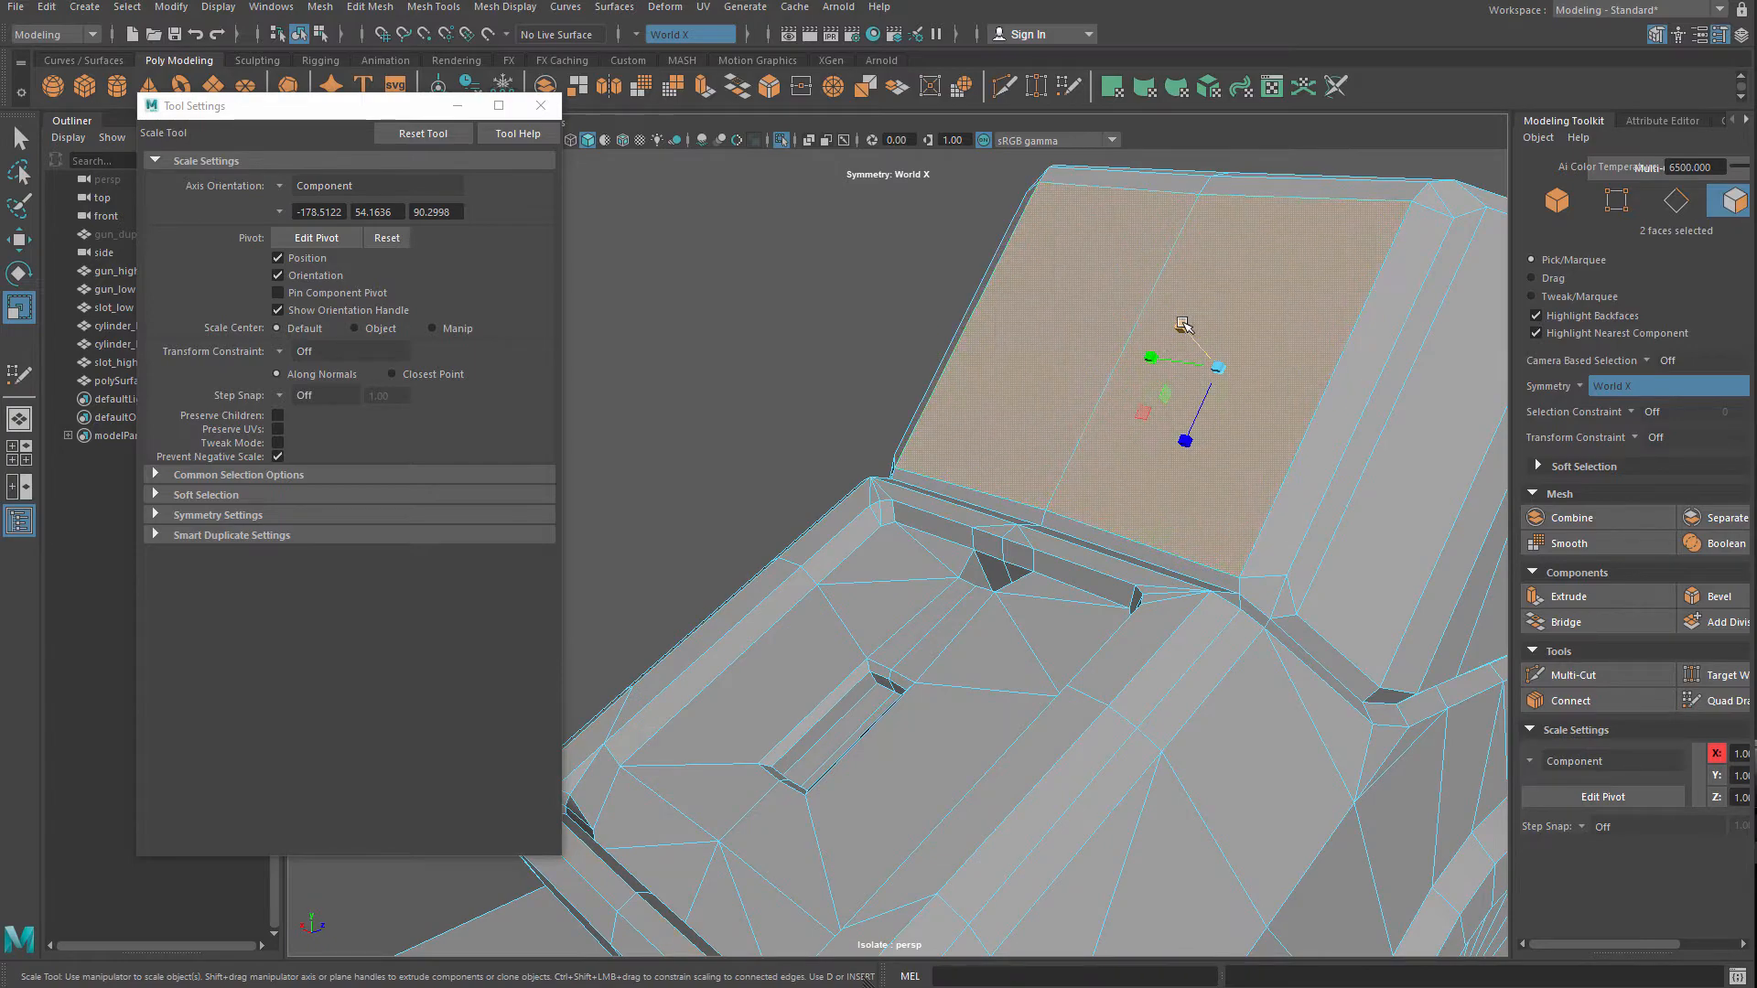
{"action": "left_click_drag", "start_coordinate": [1220, 357], "coordinate": [1314, 617], "text": "alt"}
{"action": "left_click", "coordinate": [1056, 396]}
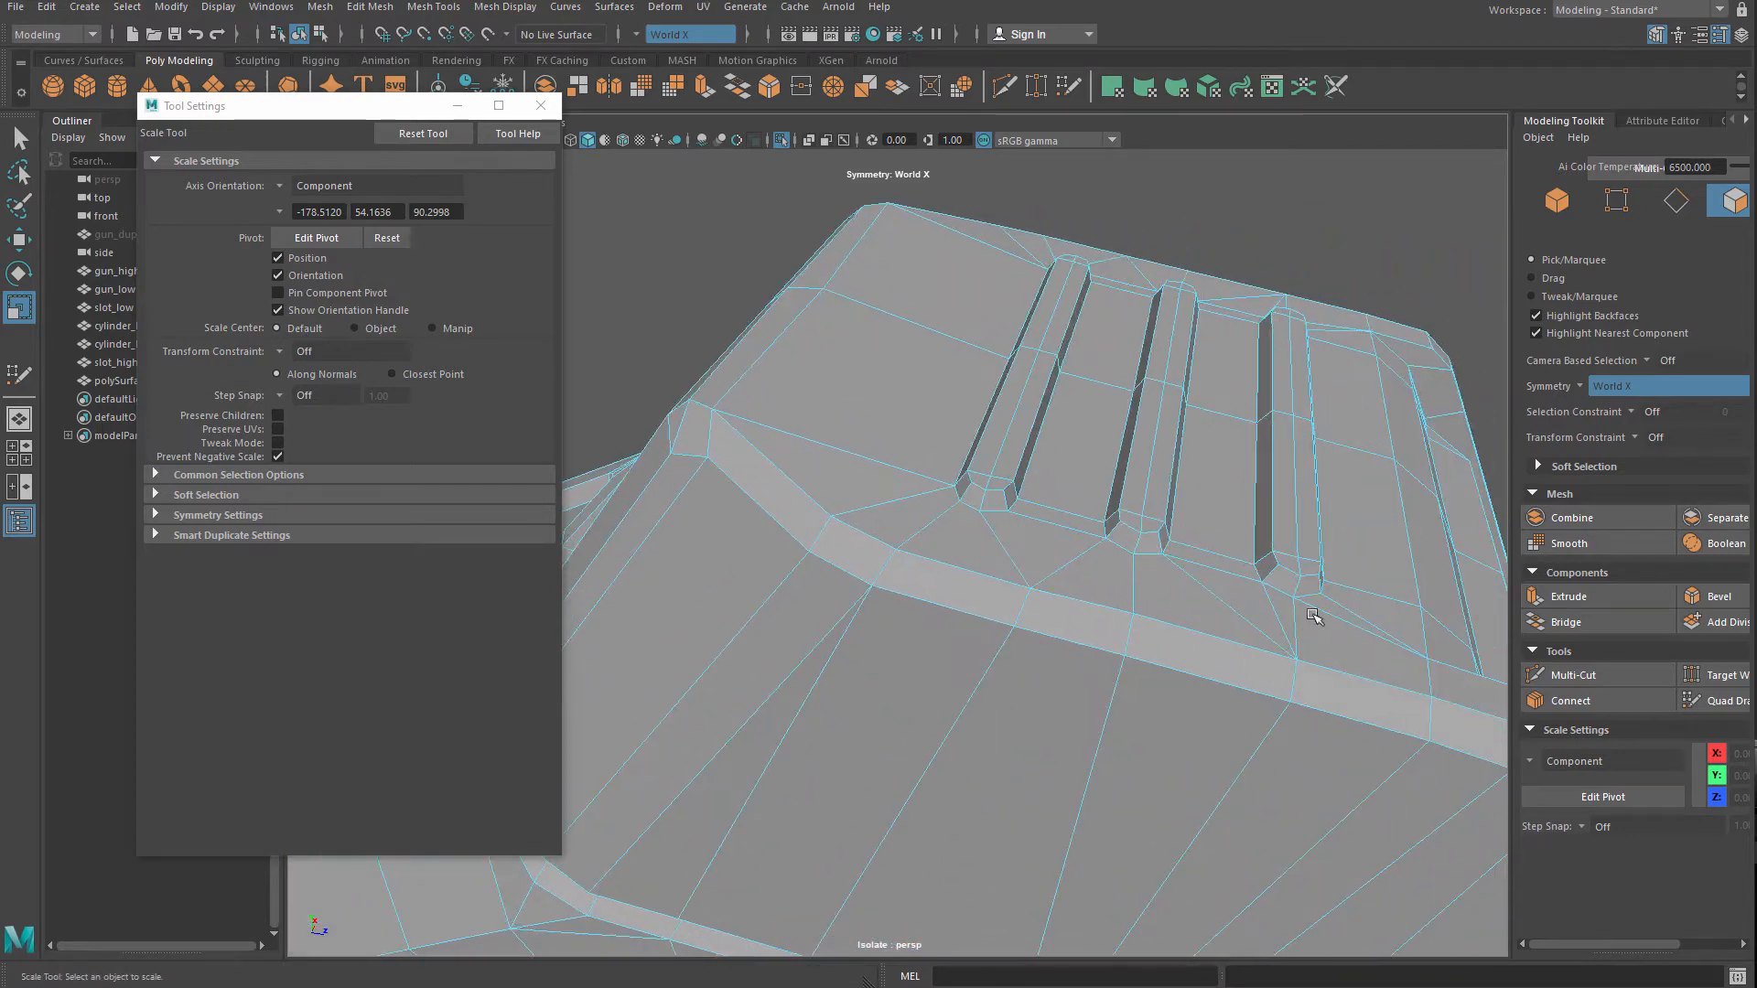
Select the faces beyond the last groove of the grooved panel and the strip between the last two grooves
{"action": "left_click", "coordinate": [1350, 619]}
{"action": "left_click", "coordinate": [1327, 605], "text": "shift"}
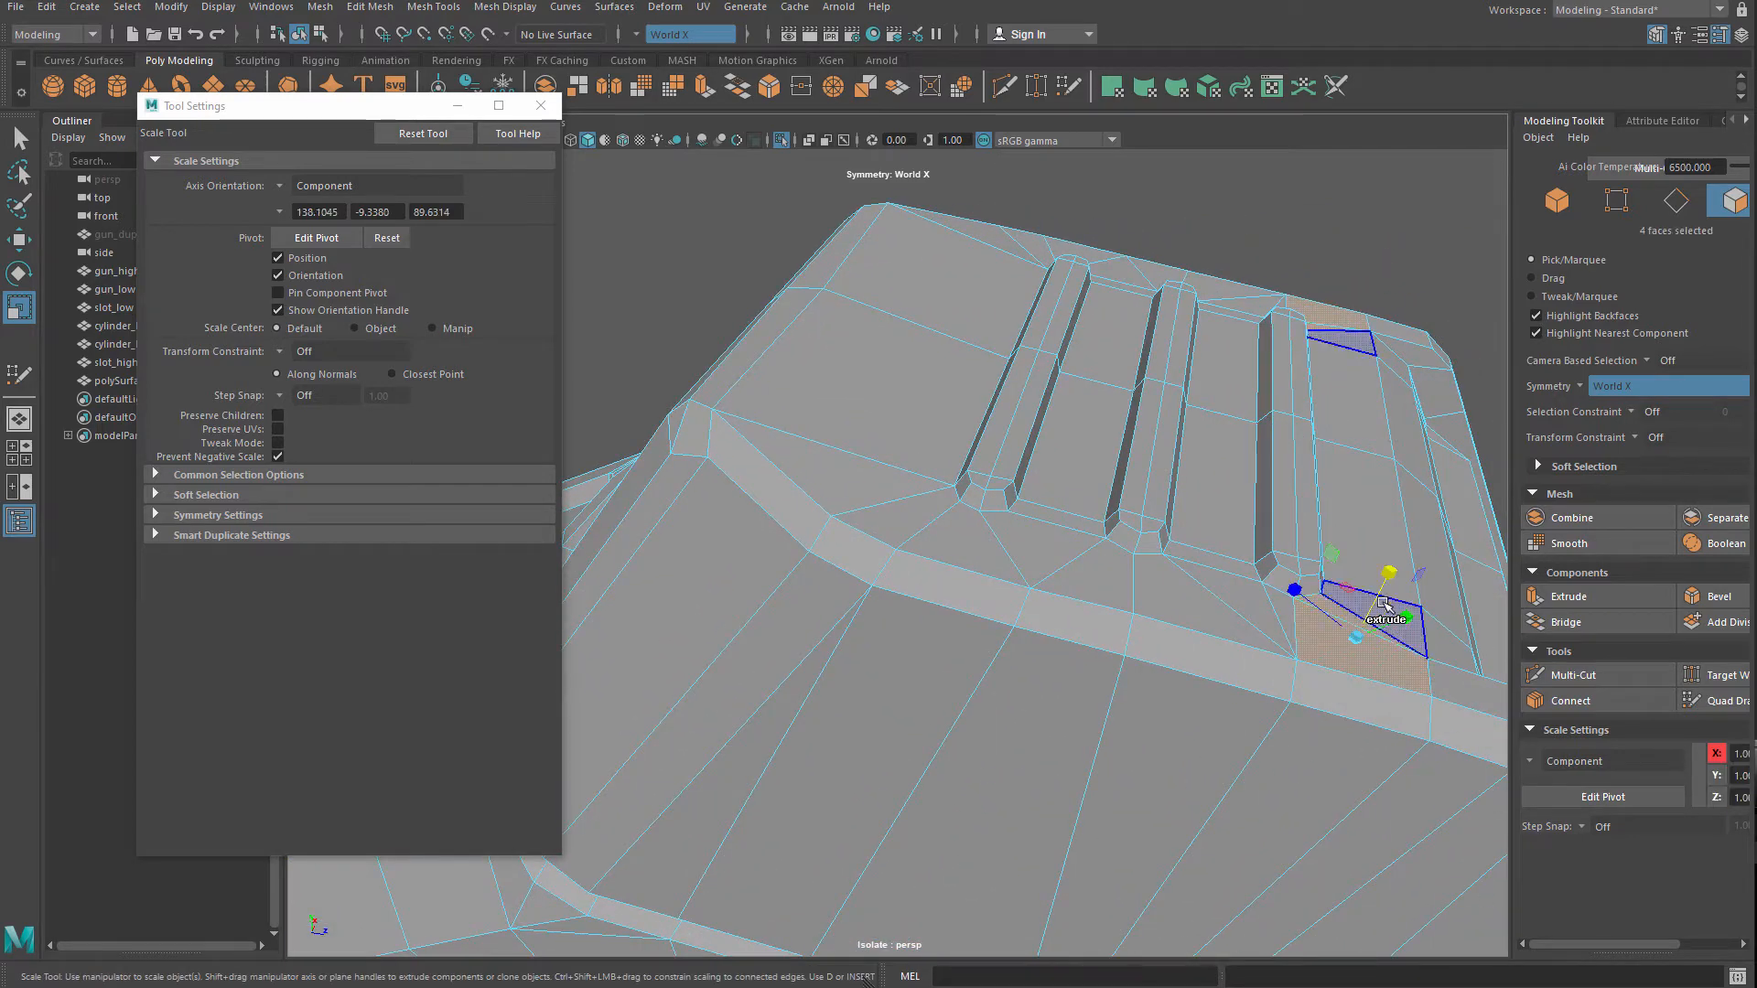
{"action": "left_click", "coordinate": [1397, 608], "text": "shift"}
{"action": "left_click", "coordinate": [1358, 527], "text": "shift"}
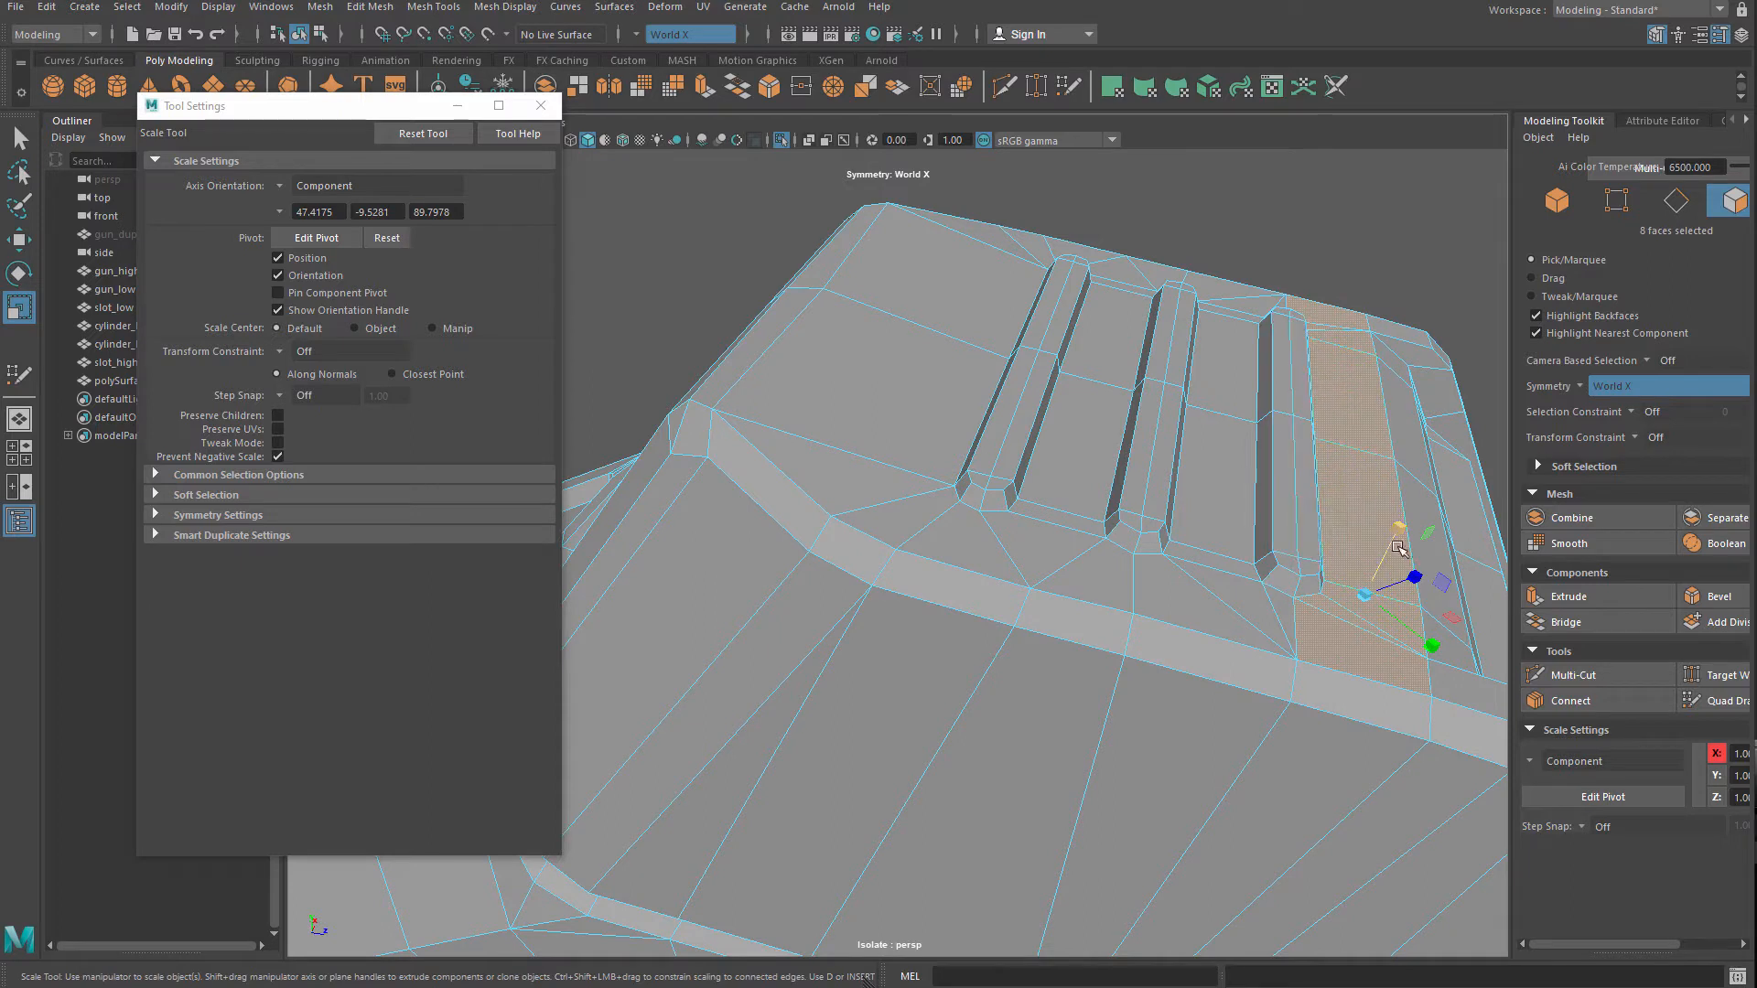
{"action": "left_click", "coordinate": [1237, 346], "text": "shift"}
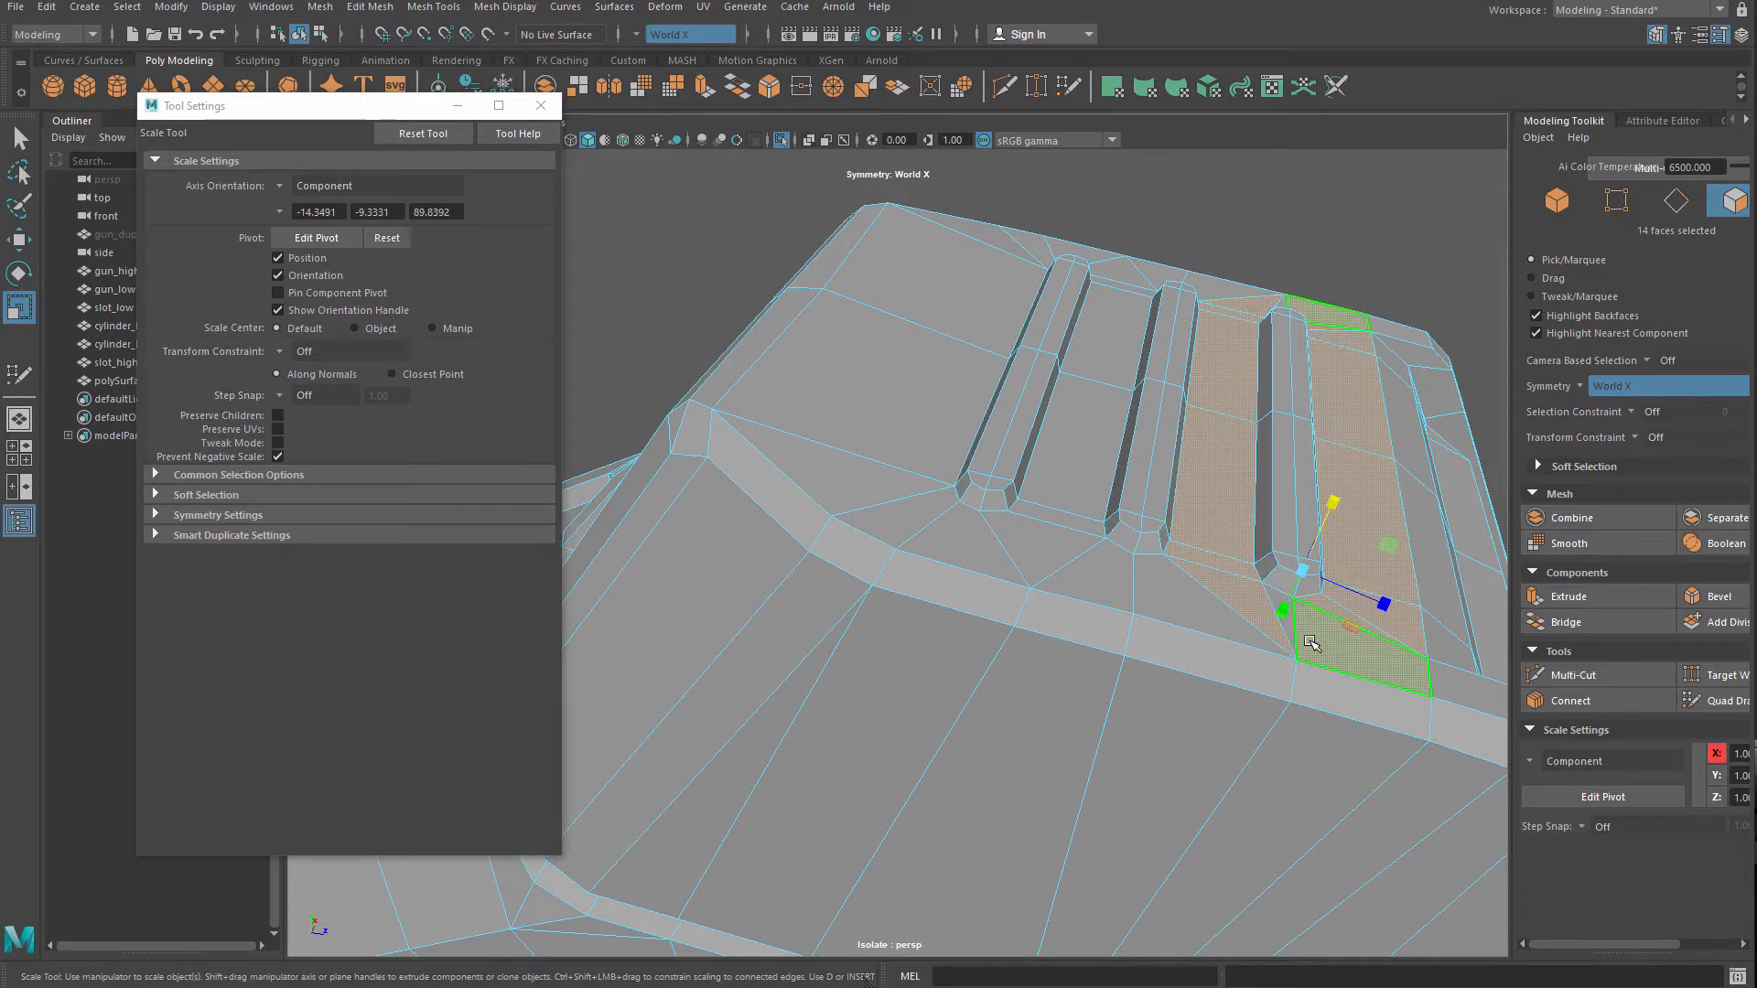
Add the remaining flat faces around the three grooves to the selection, out to the panel's far corner and lower edge
{"action": "key", "text": "q"}
{"action": "left_click", "coordinate": [1283, 608], "text": "shift"}
{"action": "left_click", "coordinate": [1191, 605], "text": "shift"}
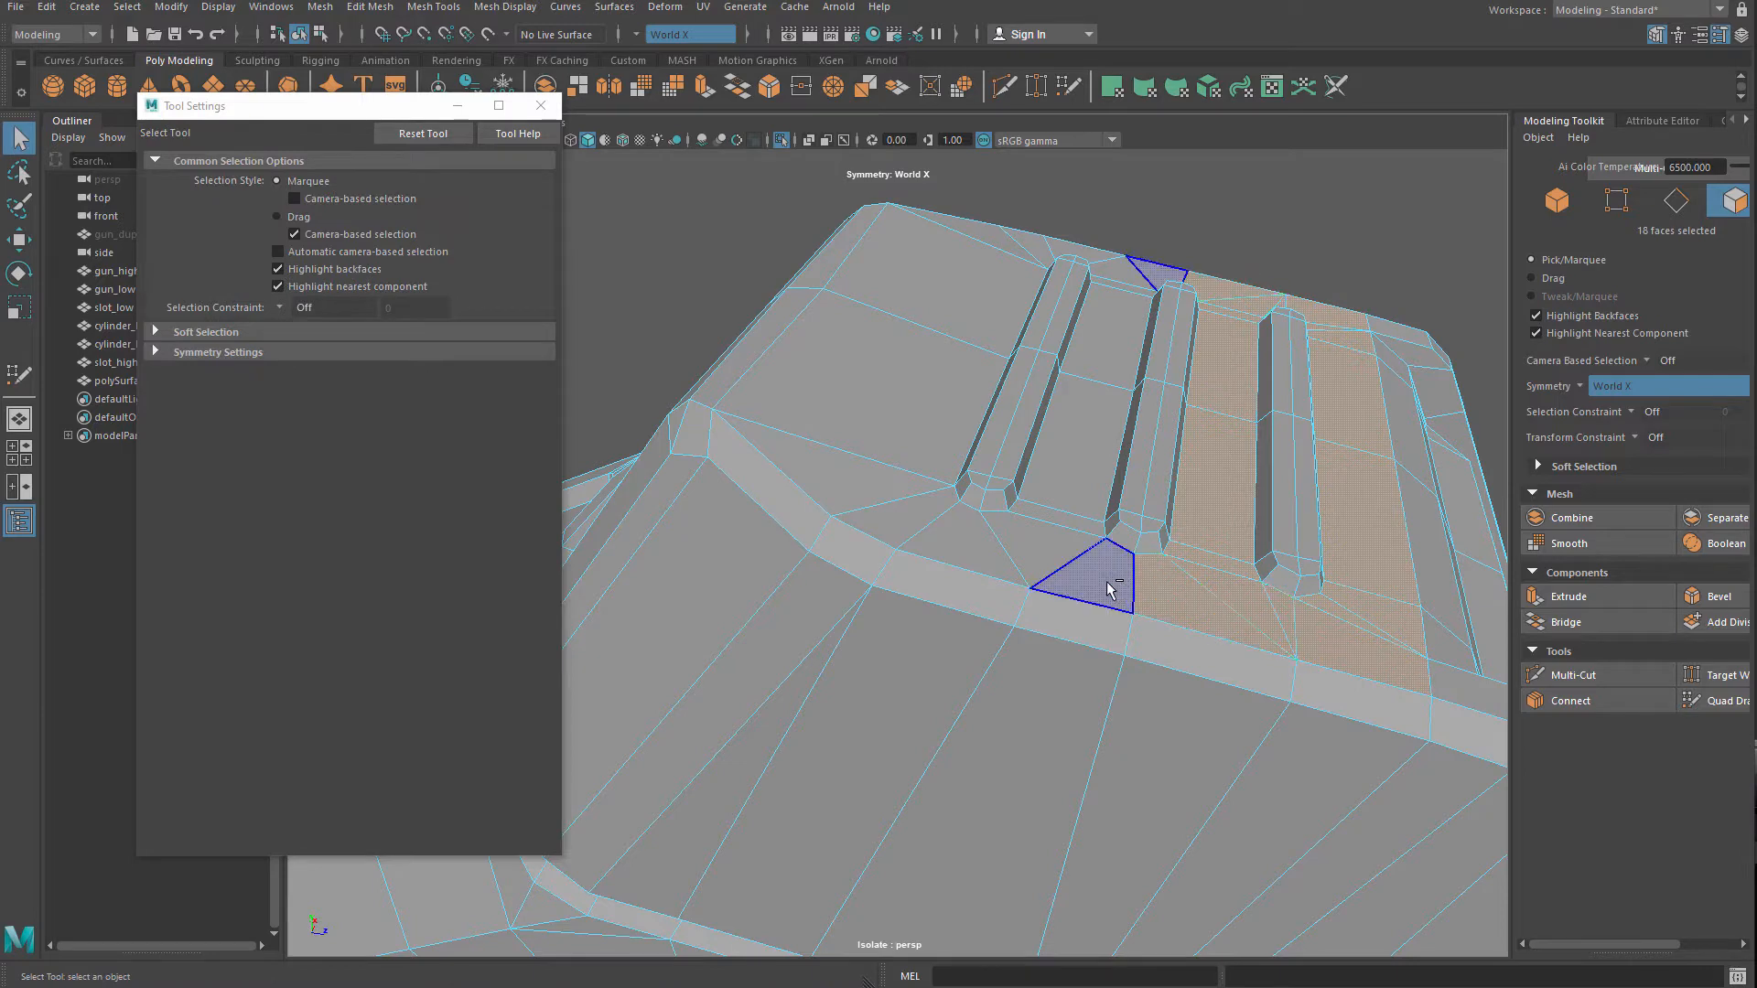
{"action": "left_click", "coordinate": [1108, 583], "text": "shift"}
{"action": "left_click", "coordinate": [1050, 540], "text": "shift"}
{"action": "left_click", "coordinate": [1059, 518], "text": "shift"}
{"action": "left_click", "coordinate": [1069, 477], "text": "shift"}
{"action": "left_click", "coordinate": [930, 424], "text": "shift"}
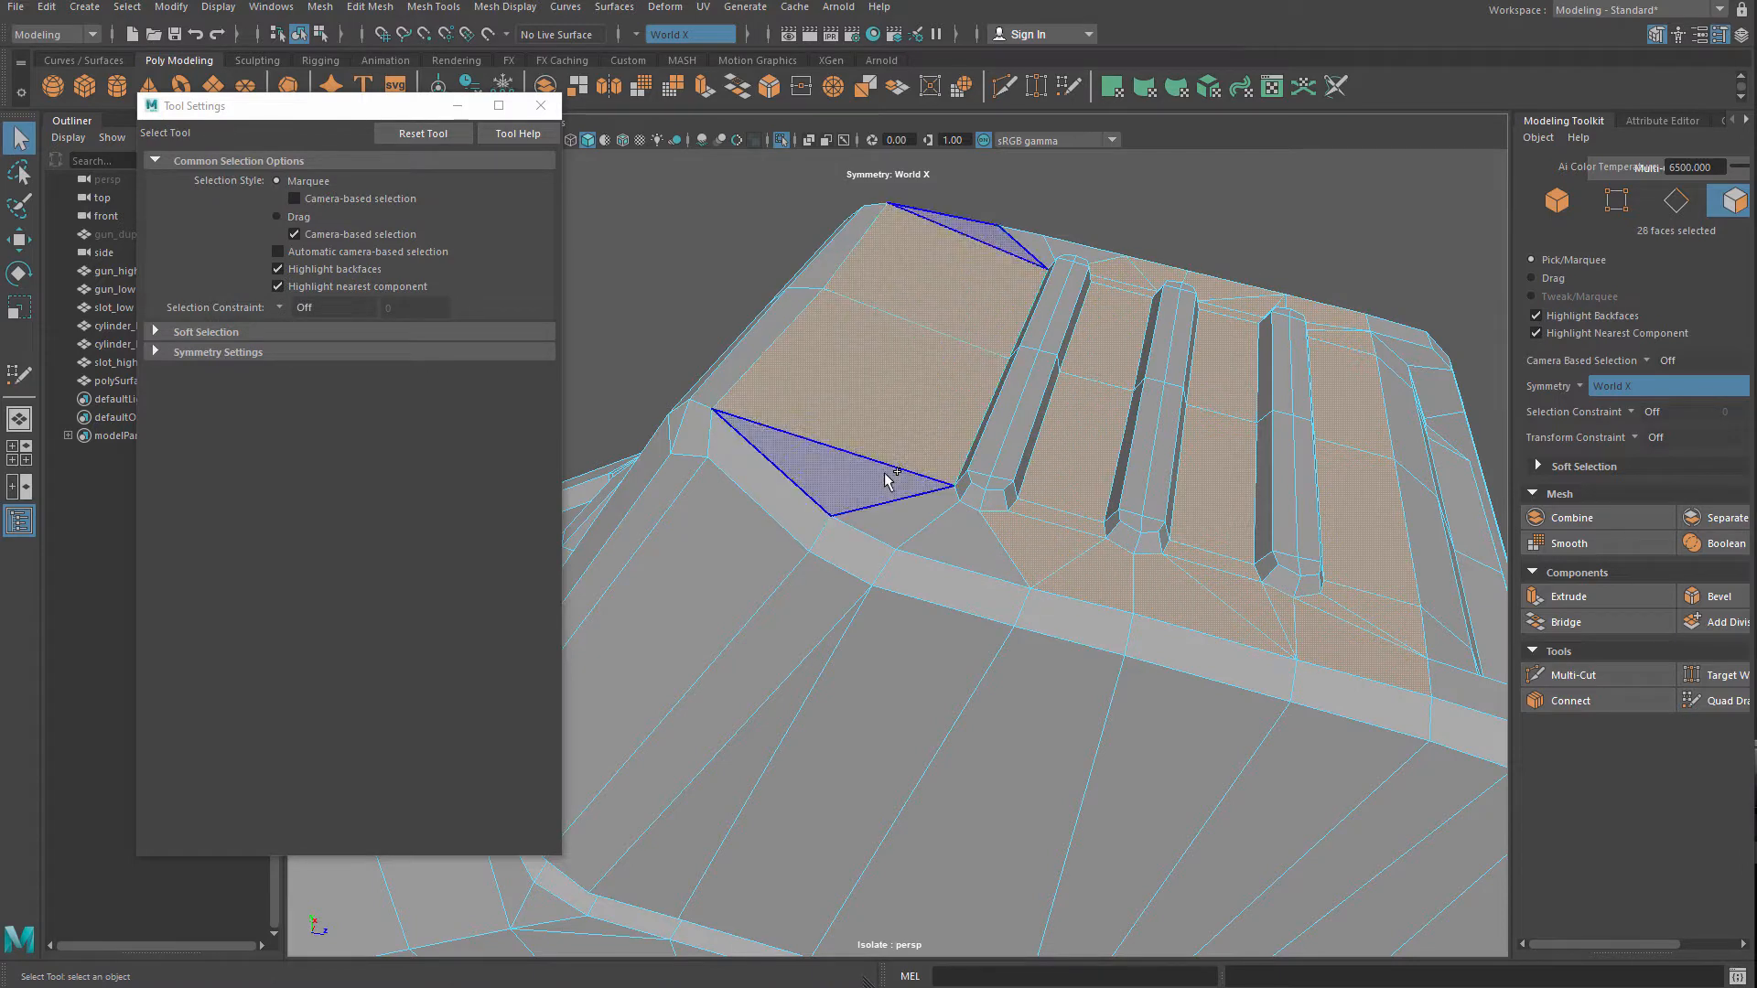
{"action": "left_click", "coordinate": [894, 478], "text": "shift"}
{"action": "left_click", "coordinate": [910, 510], "text": "shift"}
{"action": "left_click_drag", "start_coordinate": [981, 549], "coordinate": [1021, 554], "text": "alt"}
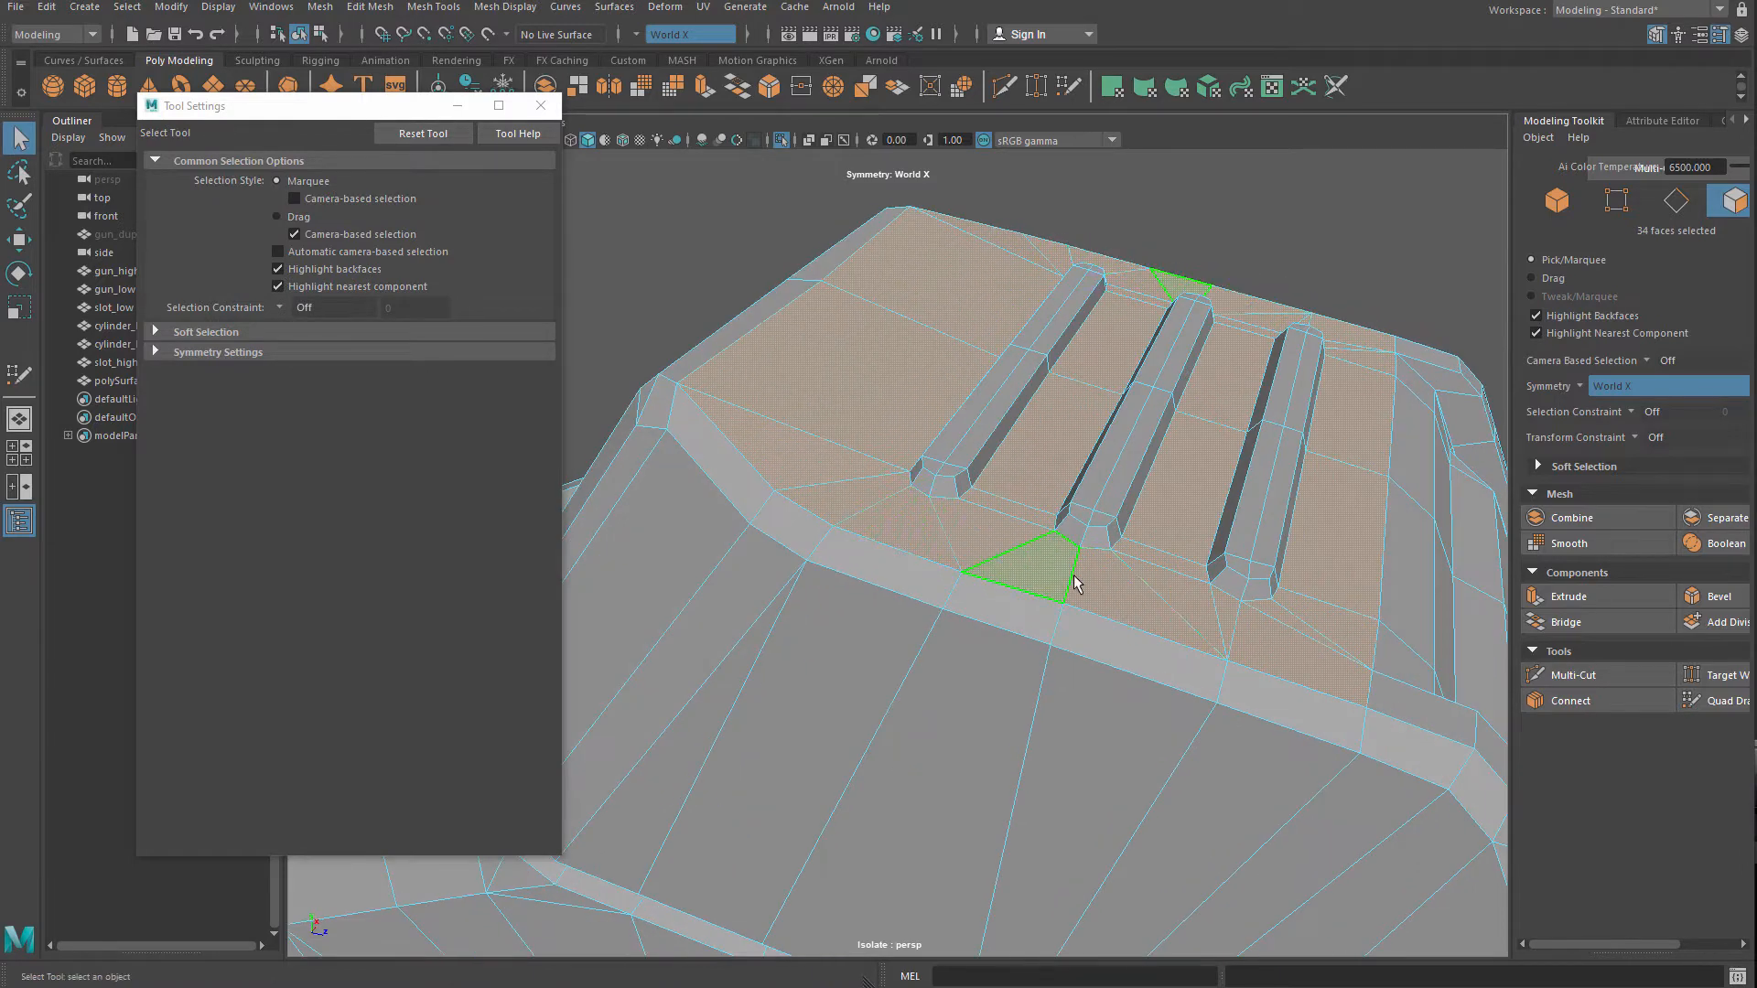
Flatten the selected faces around the grooves with the Scale tool, and clear the selection
{"action": "key", "text": "r"}
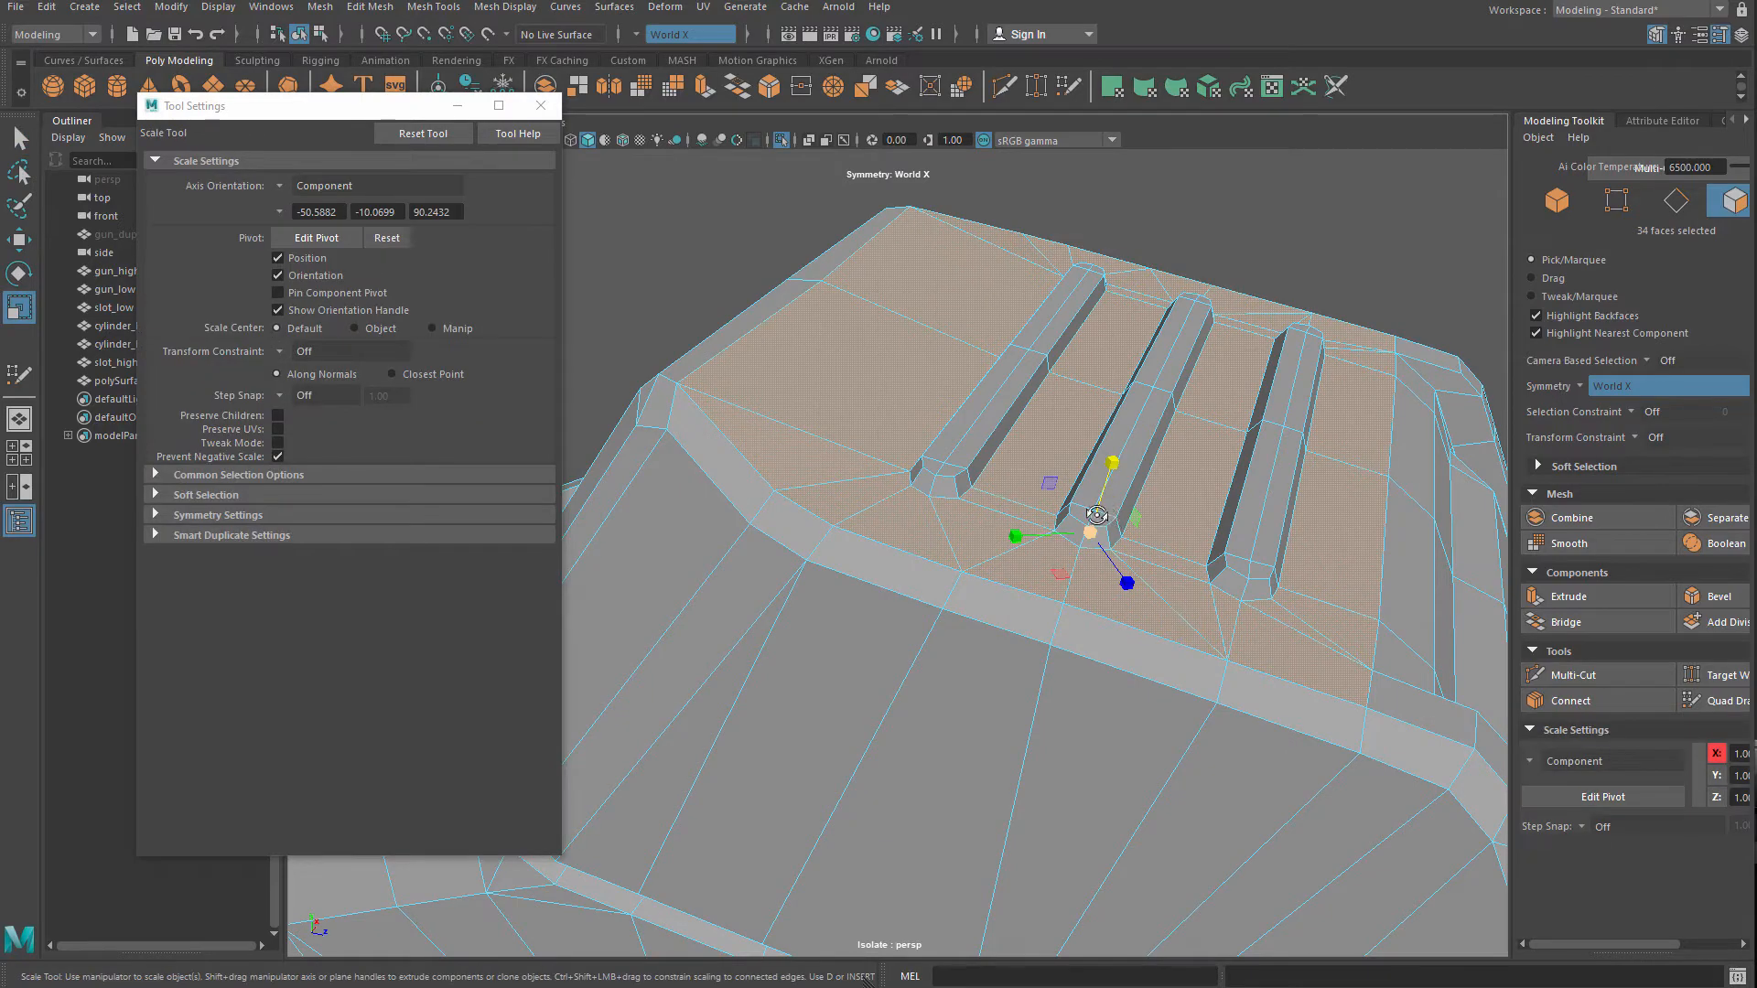
{"action": "left_click_drag", "start_coordinate": [1097, 515], "coordinate": [976, 335], "text": "alt"}
{"action": "left_click", "coordinate": [886, 217]}
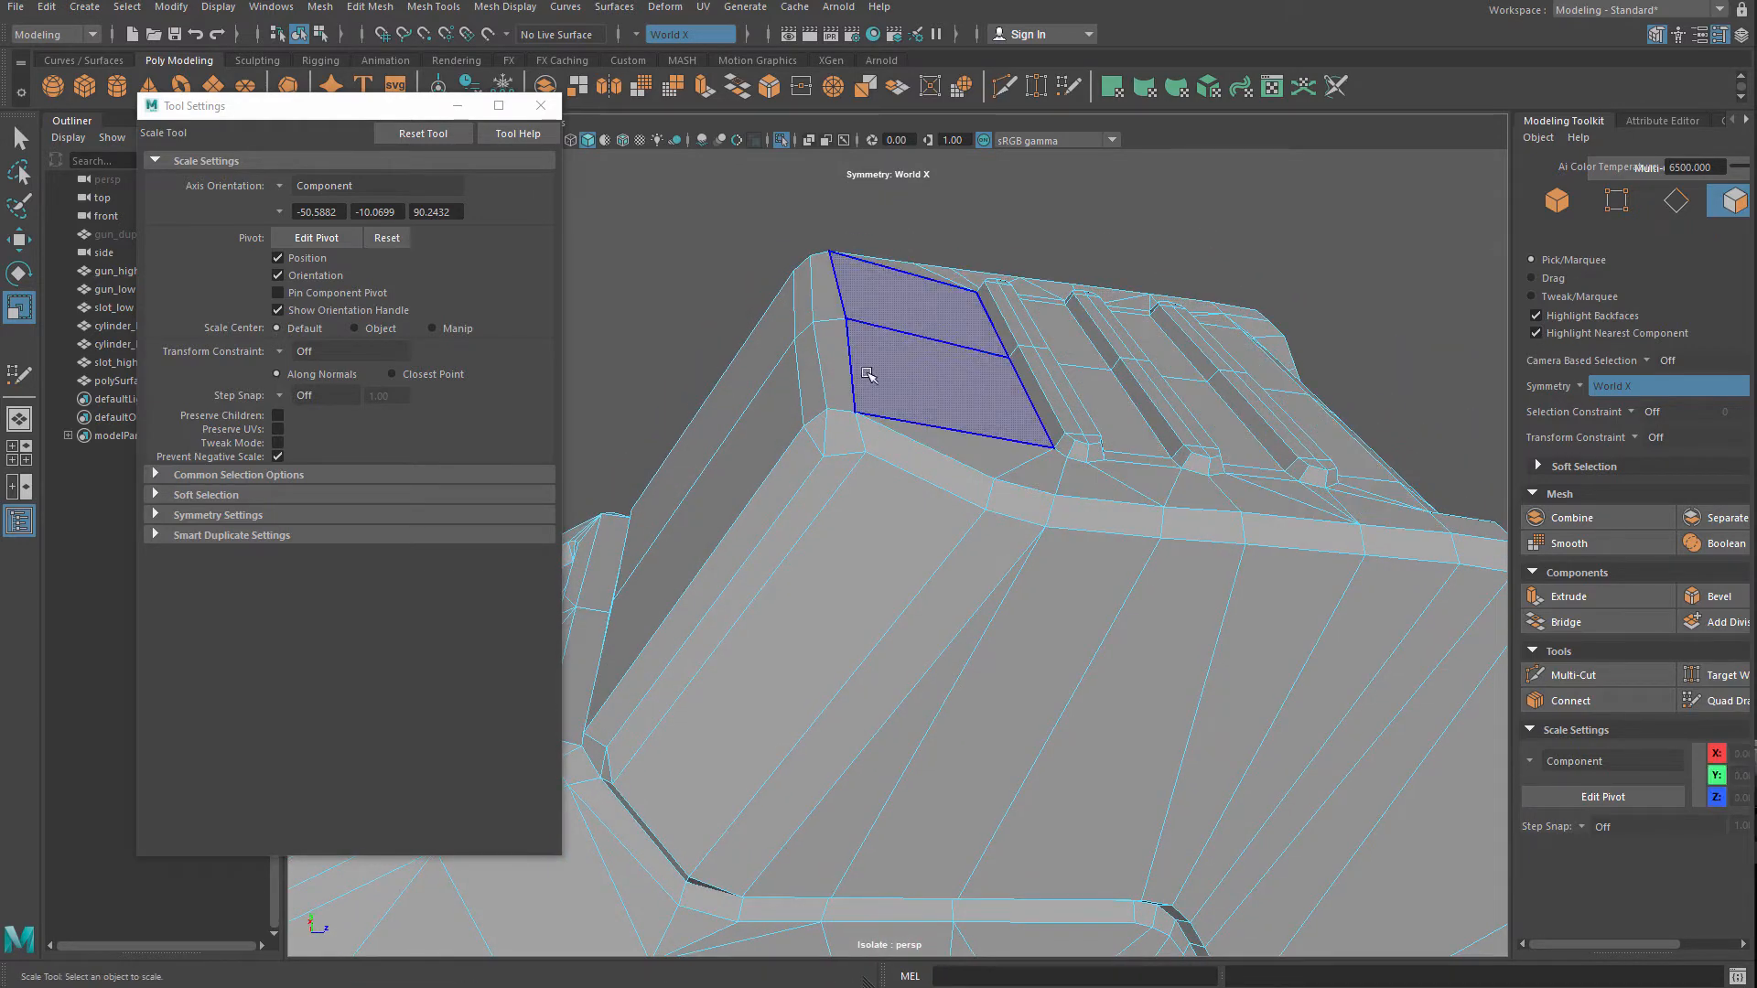
Select the inner edges of the bevel beside the grooved panel and scale them along their component Z axis
{"action": "key", "text": "F10"}
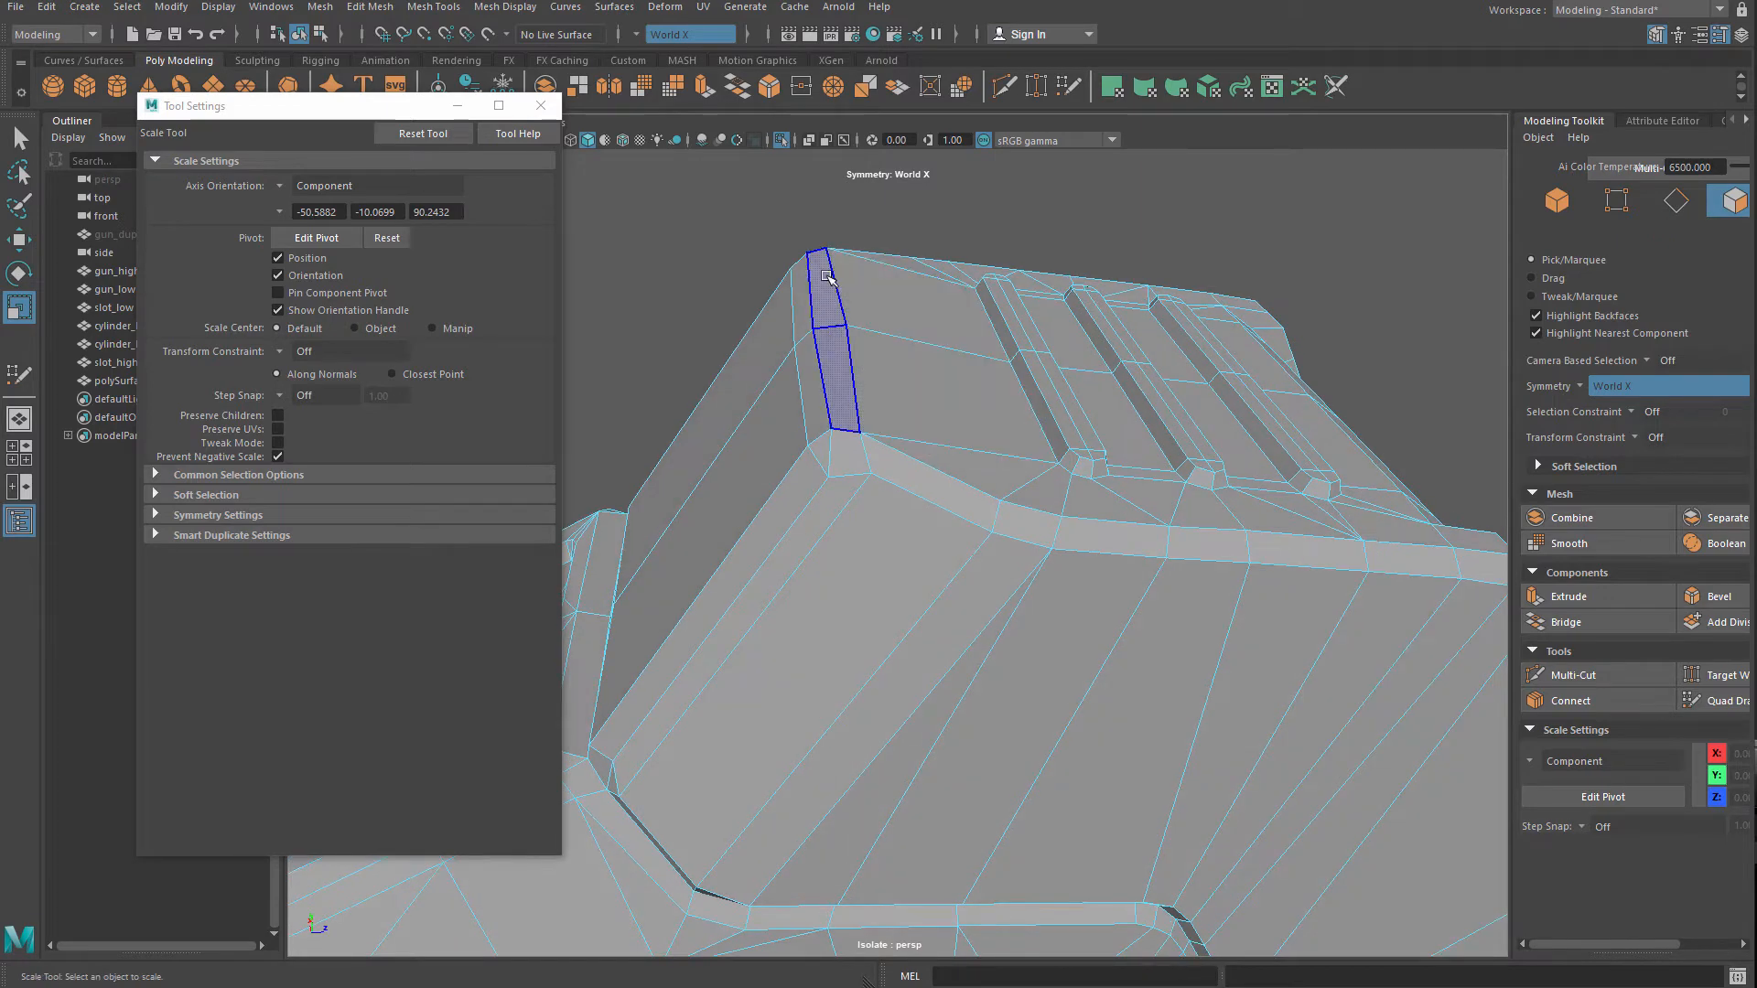
{"action": "left_click", "coordinate": [840, 285]}
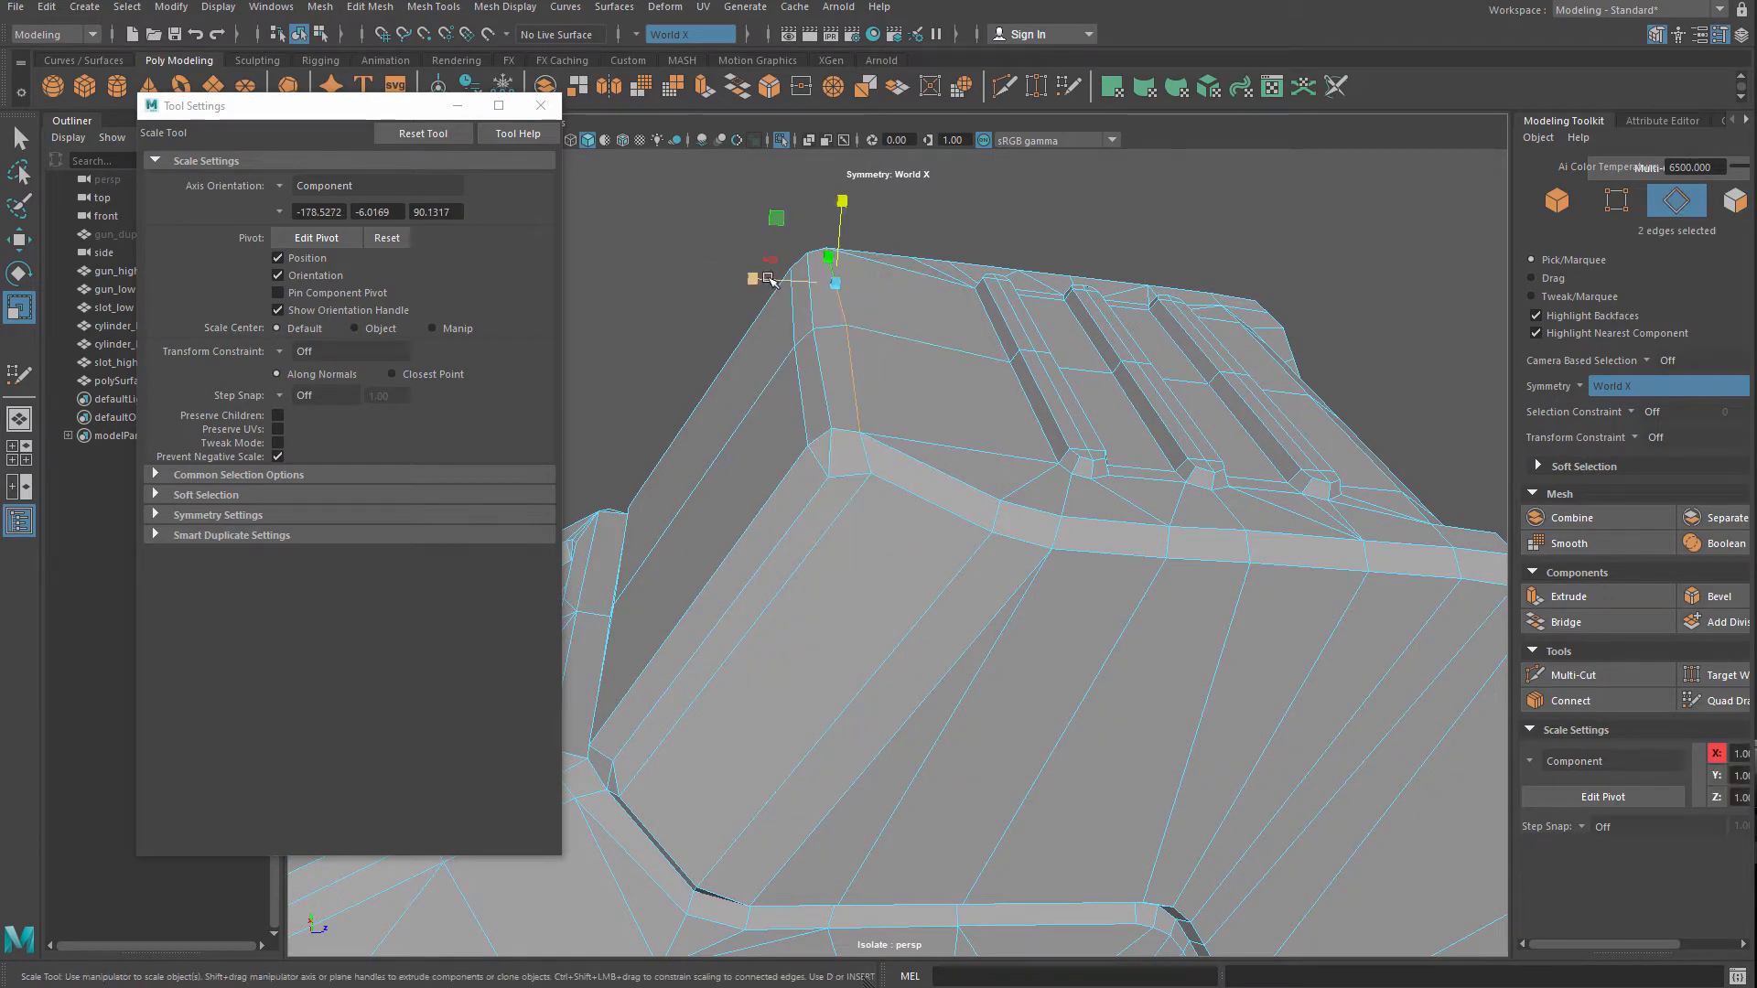
{"action": "left_click_drag", "start_coordinate": [769, 277], "coordinate": [831, 287]}
Set the Scale tool's axis orientation to World and scale the lengthwise edges of the bevel beside the grooved panel along Z
{"action": "left_click", "coordinate": [274, 186]}
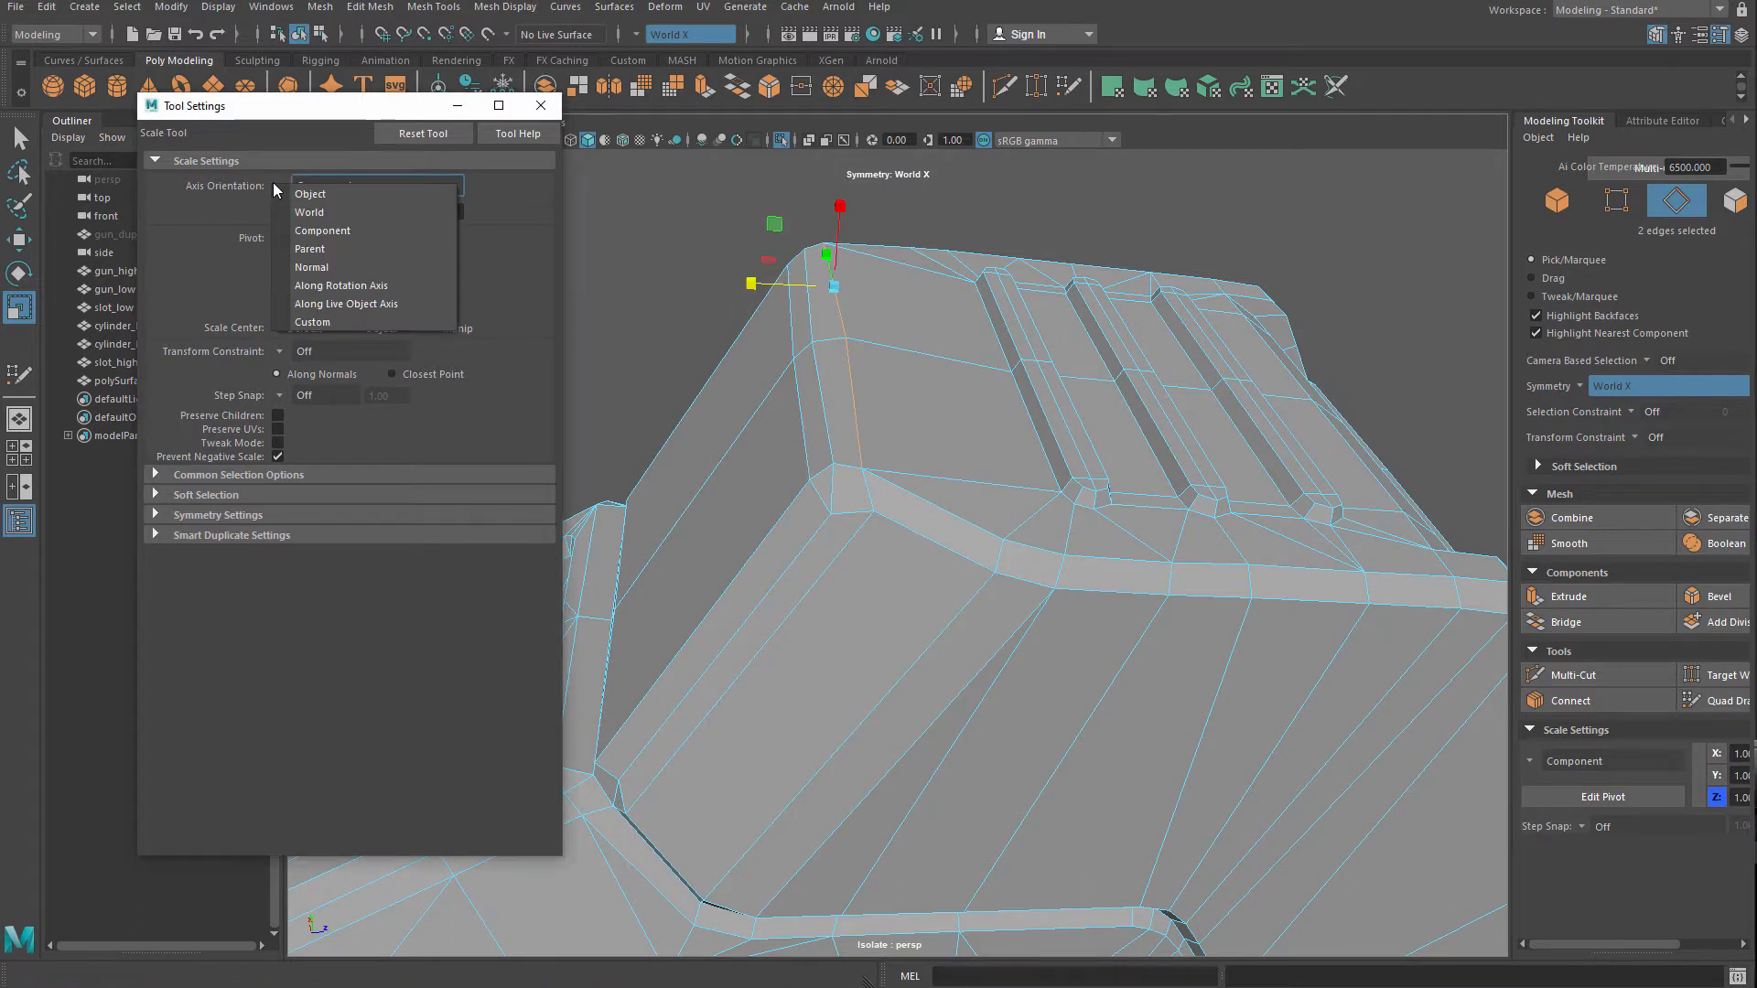
{"action": "left_click", "coordinate": [324, 207]}
{"action": "left_click_drag", "start_coordinate": [910, 286], "coordinate": [895, 283]}
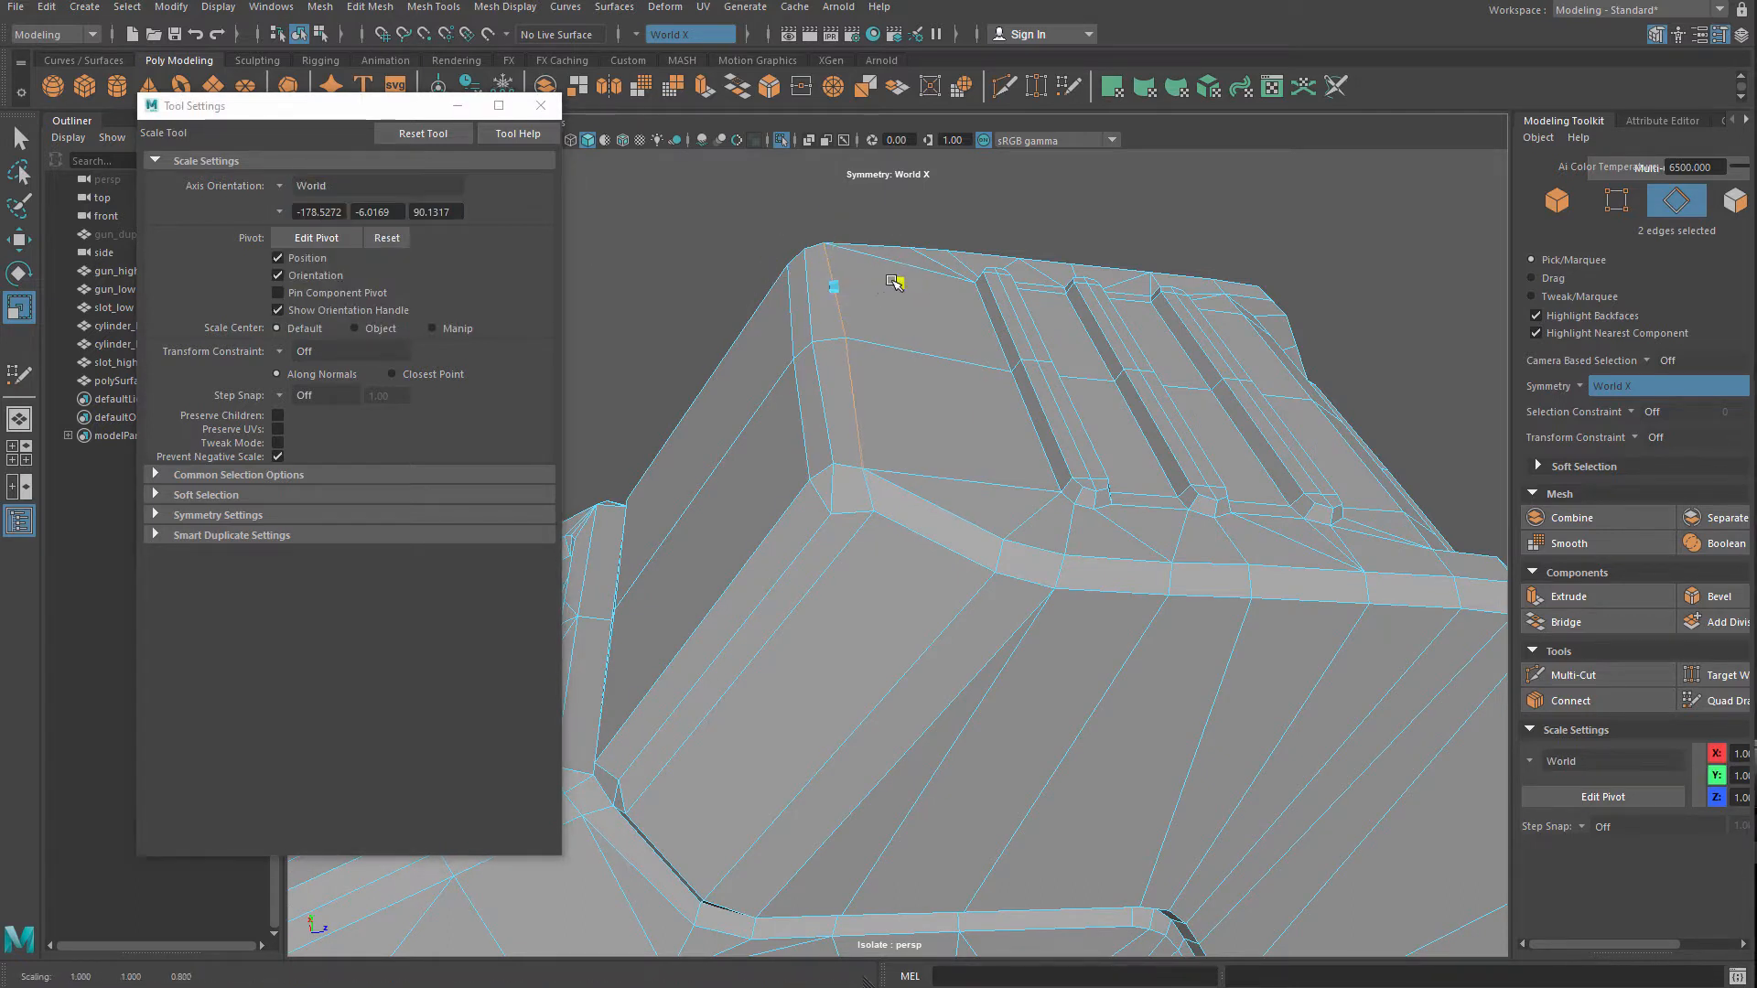
{"action": "left_click", "coordinate": [811, 299]}
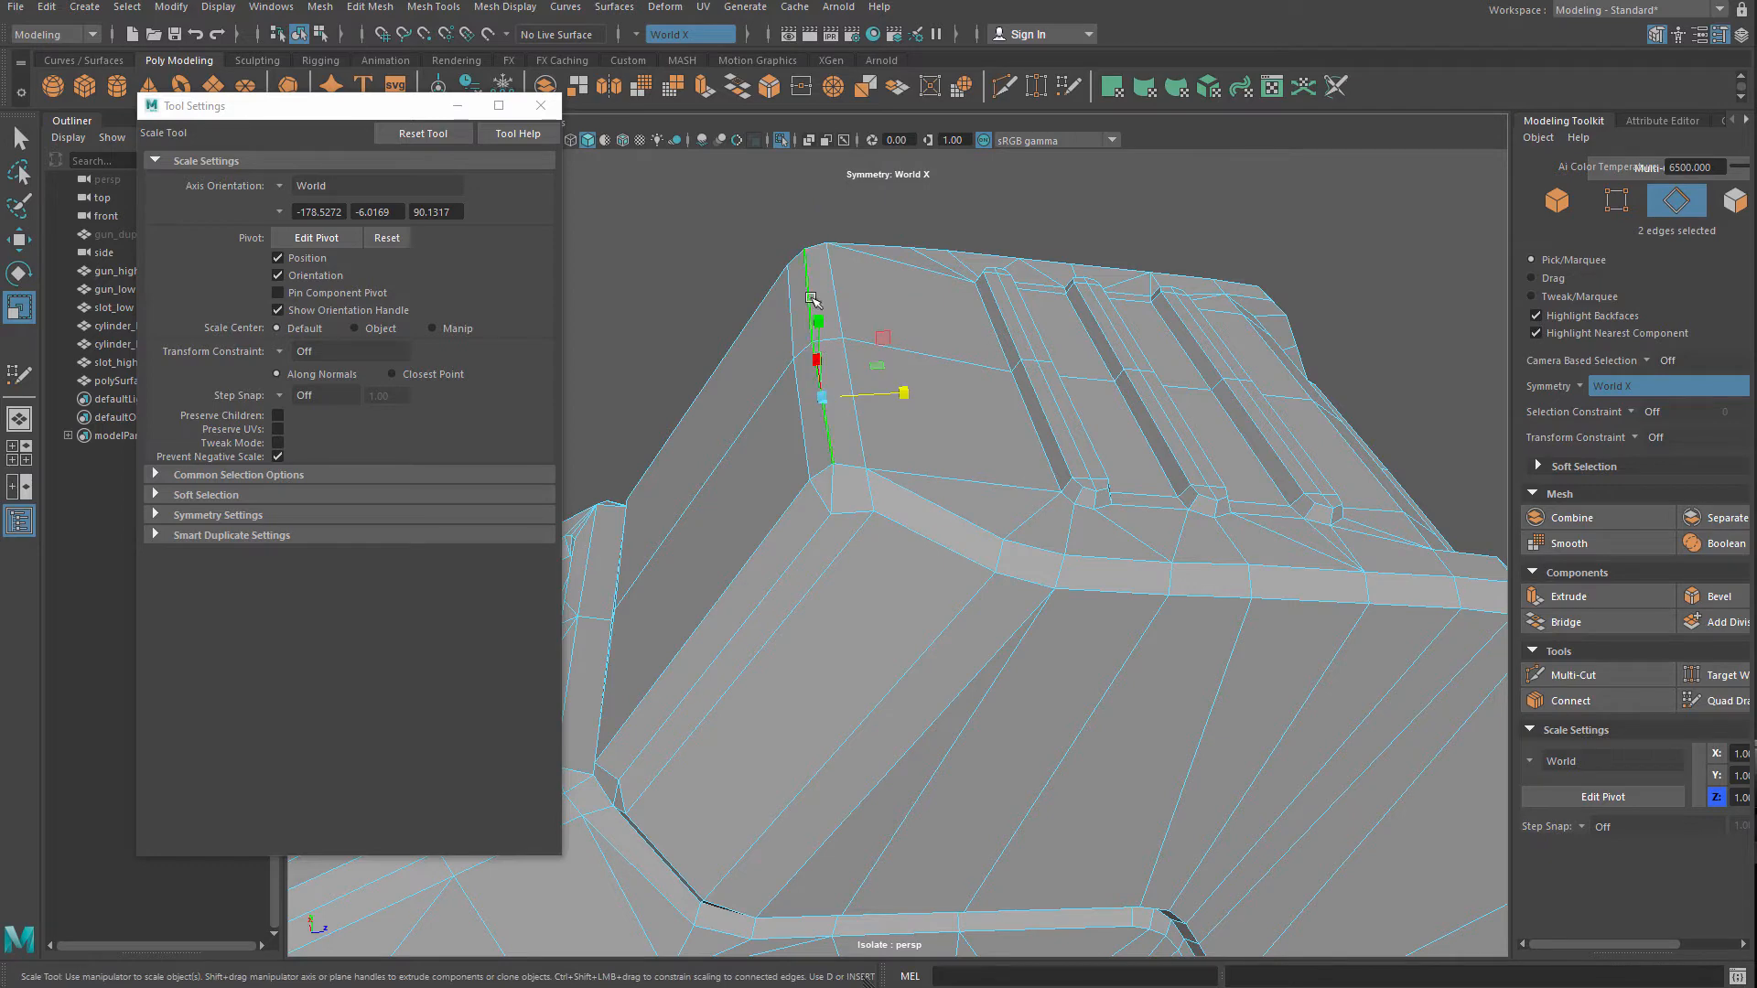
{"action": "left_click_drag", "start_coordinate": [900, 391], "coordinate": [851, 394]}
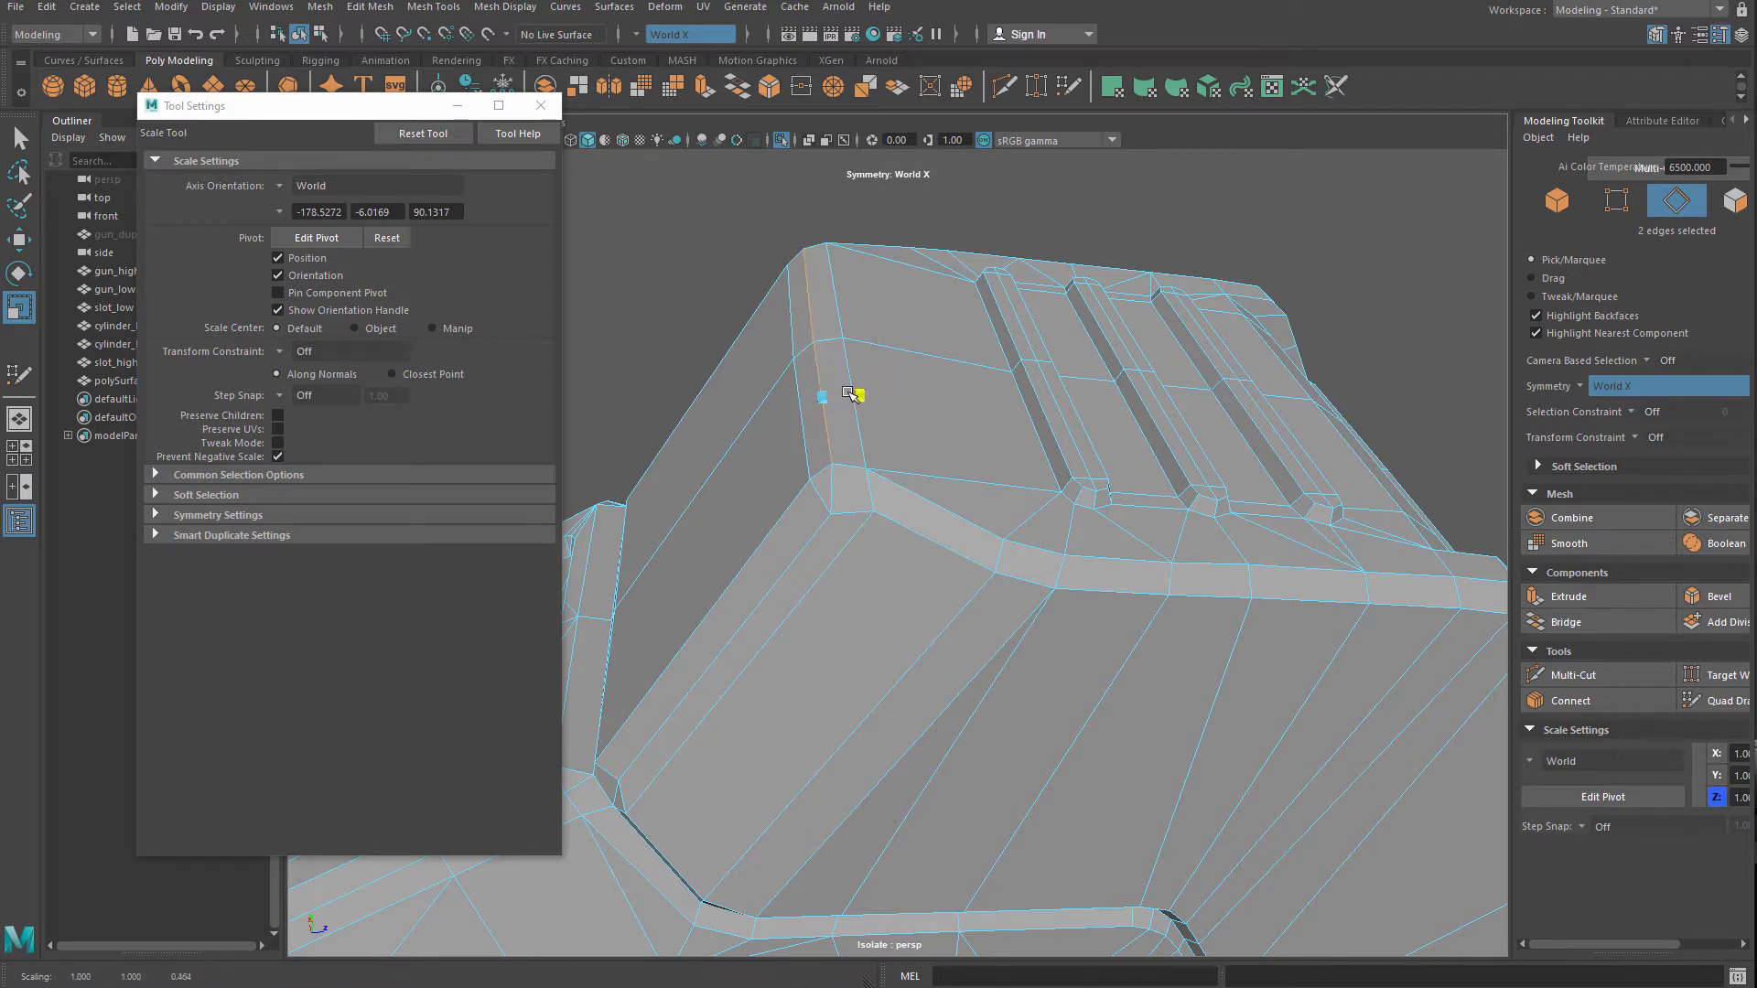
{"action": "left_click", "coordinate": [789, 326]}
{"action": "left_click_drag", "start_coordinate": [870, 309], "coordinate": [794, 311]}
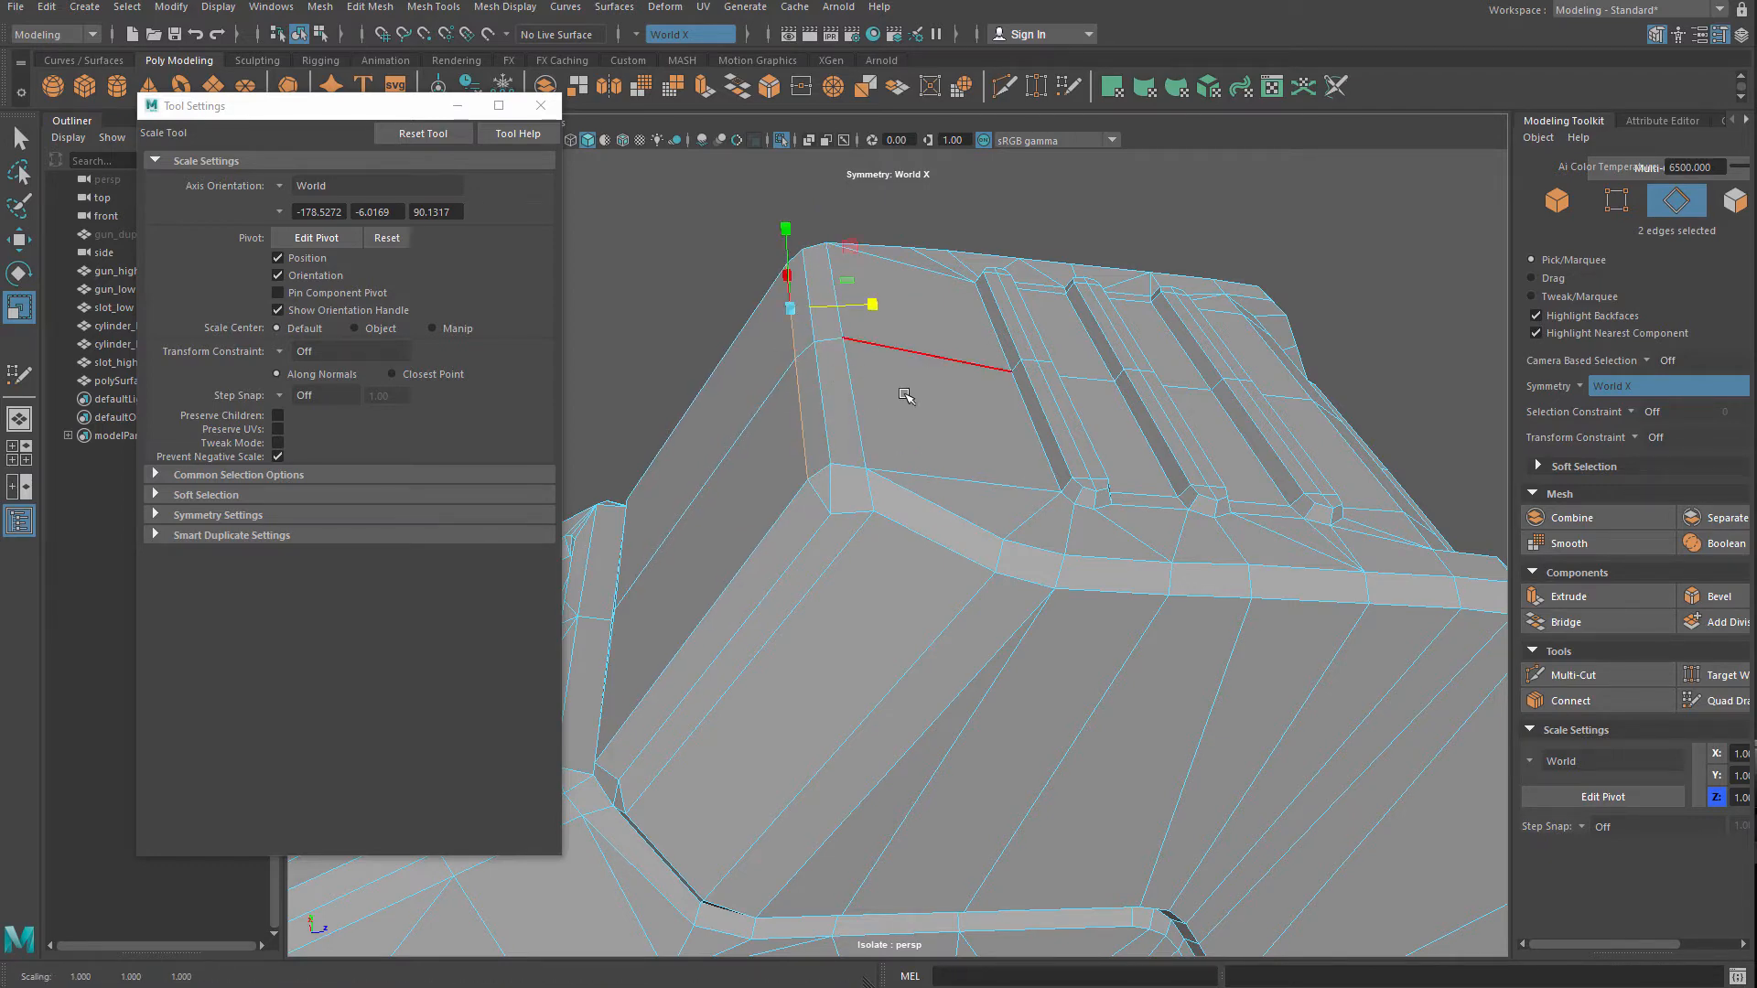
Straighten the same lengthwise bevel edges beside the grooved panel one after another by scaling them along world Y
{"action": "left_click_drag", "start_coordinate": [906, 395], "coordinate": [952, 400], "text": "alt"}
{"action": "left_click", "coordinate": [1245, 504]}
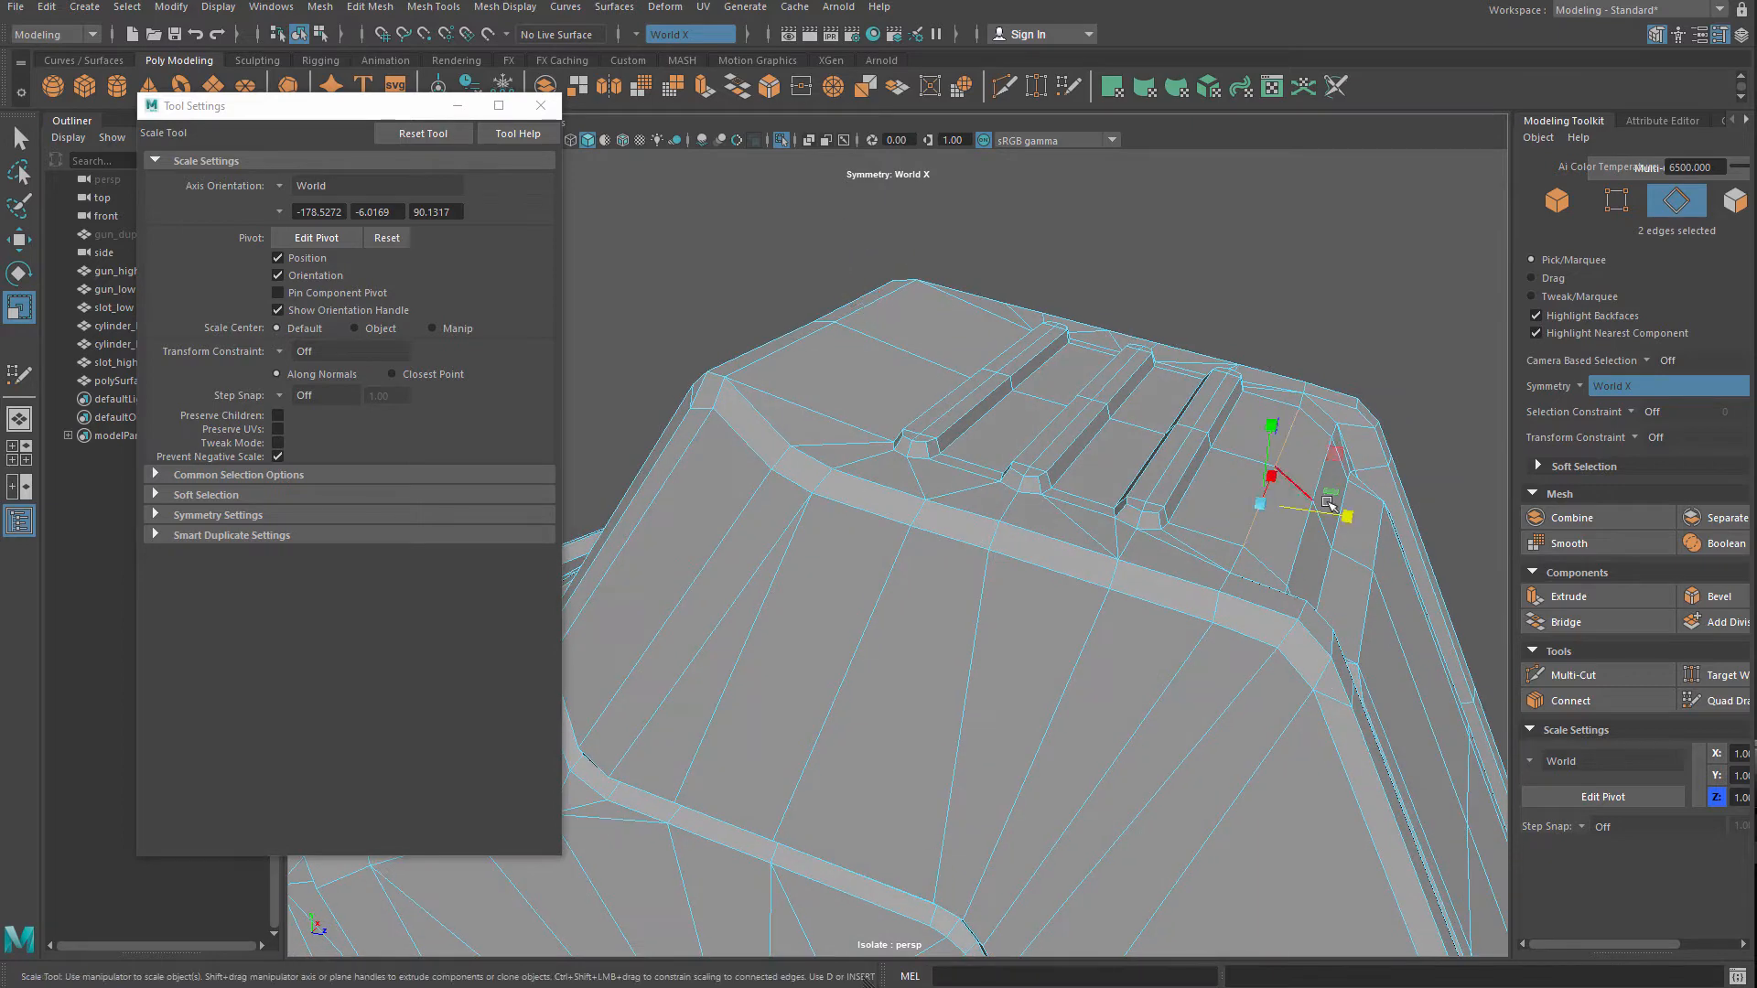
{"action": "left_click_drag", "start_coordinate": [1263, 503], "coordinate": [966, 284], "text": "alt"}
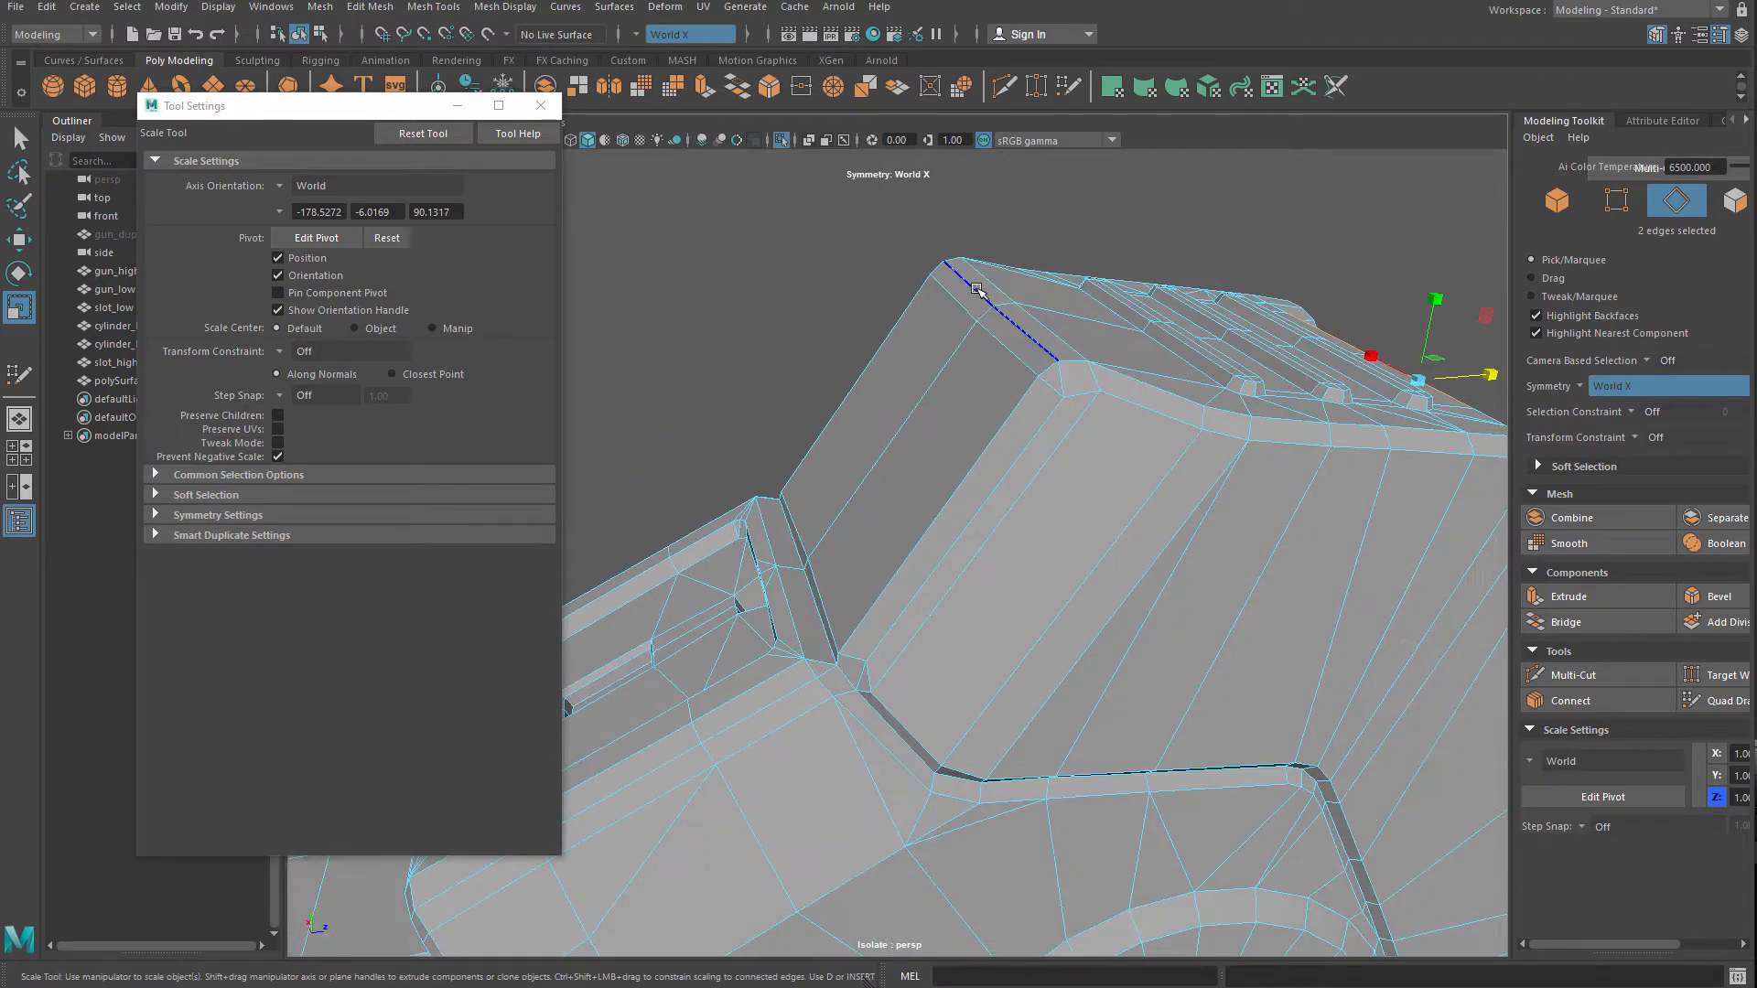
{"action": "left_click", "coordinate": [977, 290]}
{"action": "left_click_drag", "start_coordinate": [967, 207], "coordinate": [969, 217]}
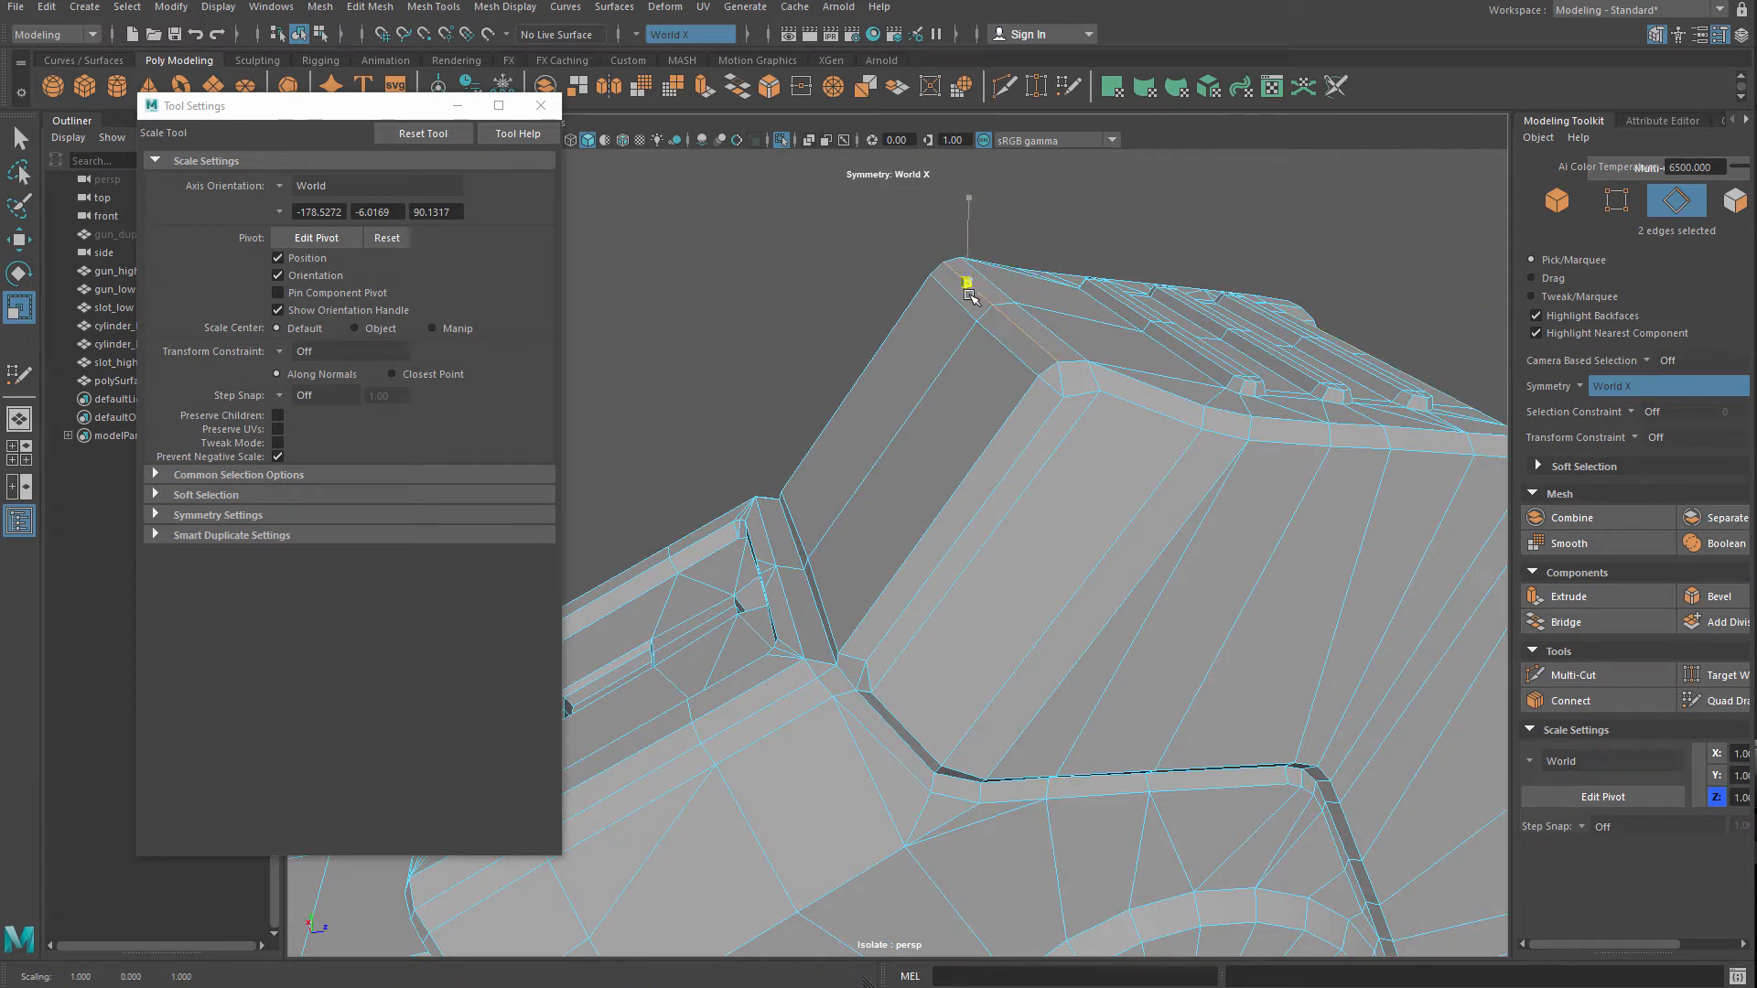
{"action": "left_click", "coordinate": [1004, 214]}
{"action": "left_click", "coordinate": [992, 278]}
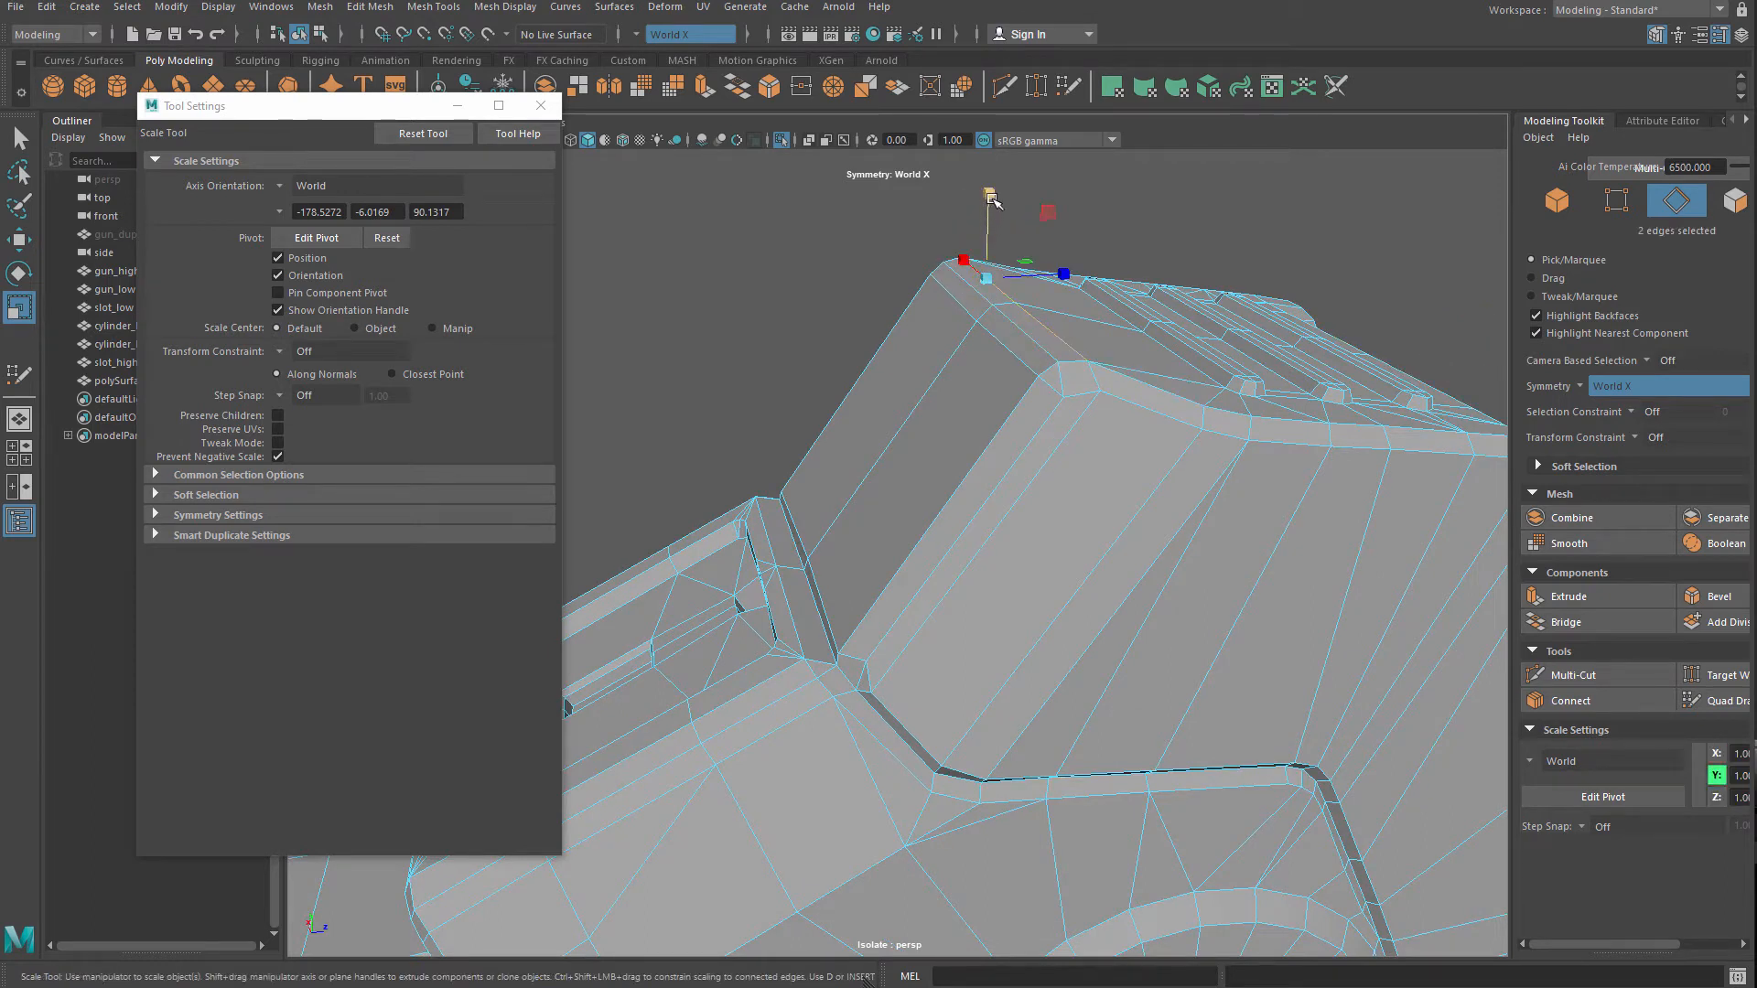
{"action": "left_click_drag", "start_coordinate": [988, 198], "coordinate": [993, 295]}
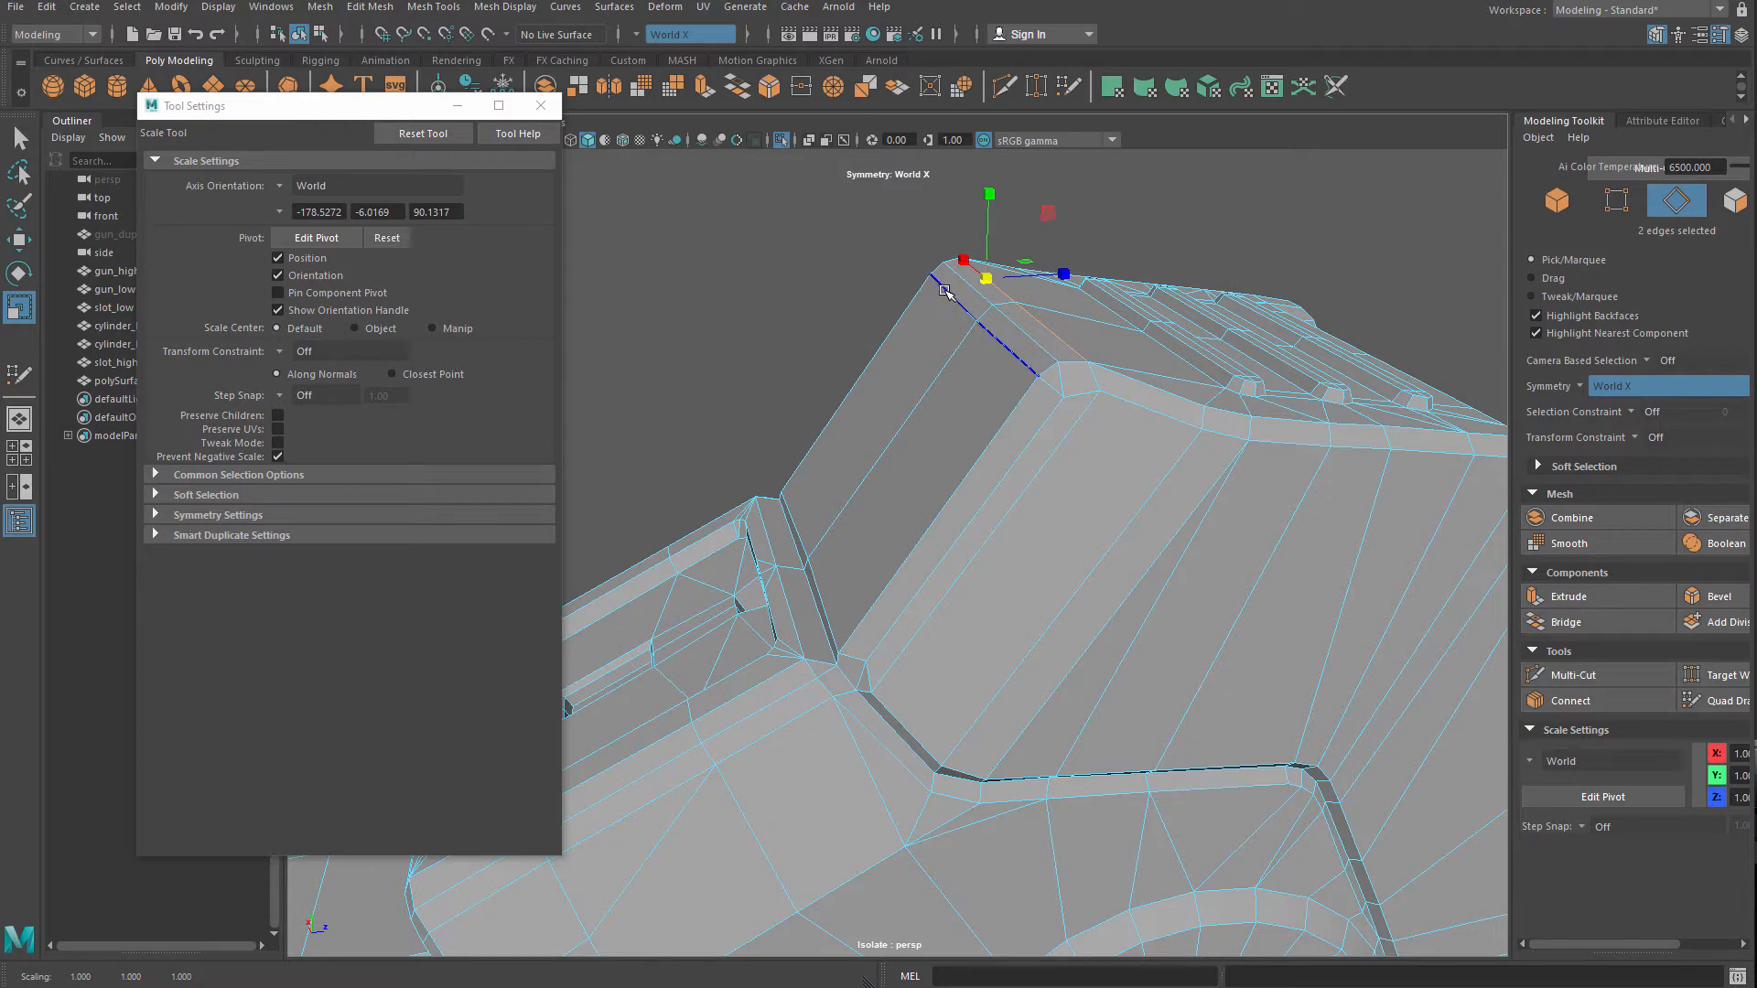
{"action": "left_click", "coordinate": [945, 291]}
{"action": "left_click_drag", "start_coordinate": [954, 219], "coordinate": [956, 229]}
Scale the edges of the short bevel at the end of the recessed slot along world Y
{"action": "left_click_drag", "start_coordinate": [916, 313], "coordinate": [907, 433], "text": "alt"}
{"action": "right_click_drag", "start_coordinate": [876, 450], "coordinate": [926, 497], "text": "alt"}
{"action": "left_click_drag", "start_coordinate": [927, 497], "coordinate": [920, 485], "text": "alt"}
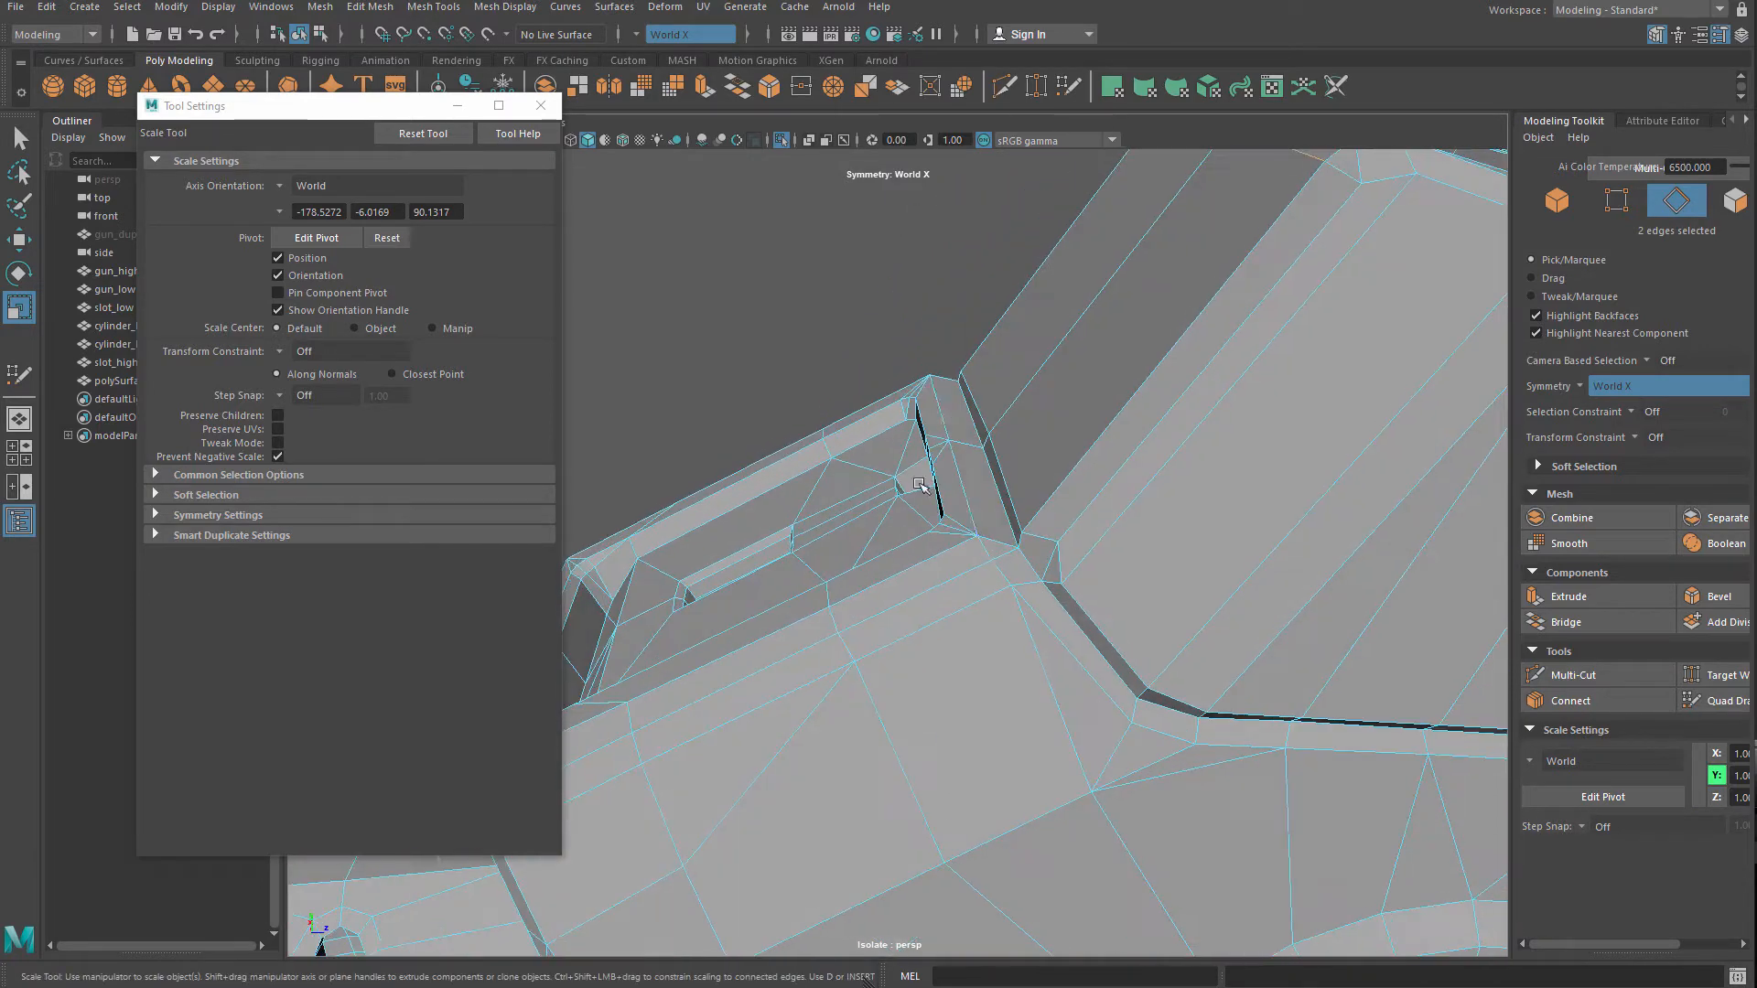
{"action": "left_click_drag", "start_coordinate": [968, 399], "coordinate": [967, 422]}
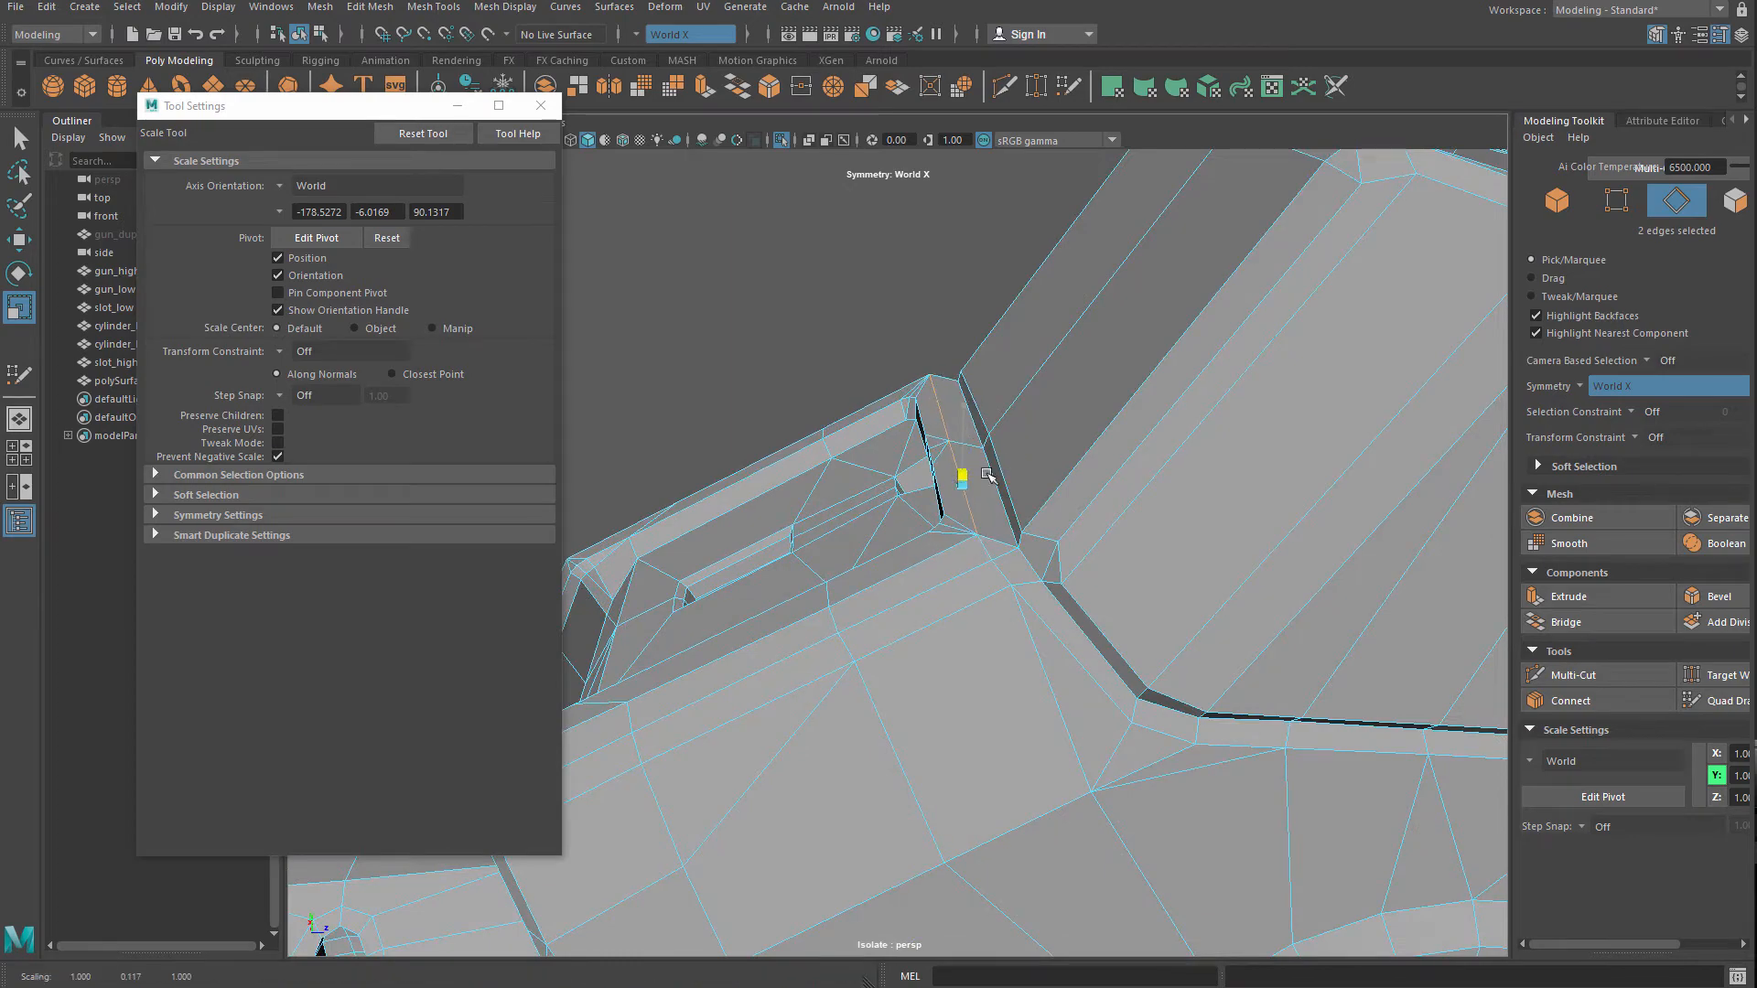
Switch to face selection and select the side panel's faces from the front lower corner up to the first slot
{"action": "right_click_drag", "start_coordinate": [952, 485], "coordinate": [828, 452], "text": "alt"}
{"action": "left_click_drag", "start_coordinate": [829, 452], "coordinate": [890, 496], "text": "alt"}
{"action": "middle_click_drag", "start_coordinate": [890, 495], "coordinate": [1180, 380], "text": "alt"}
{"action": "left_click_drag", "start_coordinate": [746, 505], "coordinate": [860, 520], "text": "alt"}
{"action": "left_click_drag", "start_coordinate": [1017, 524], "coordinate": [959, 703], "text": "alt"}
{"action": "right_click_drag", "start_coordinate": [909, 726], "coordinate": [906, 733]}
{"action": "left_click", "coordinate": [906, 733]}
{"action": "left_click", "coordinate": [952, 652], "text": "shift"}
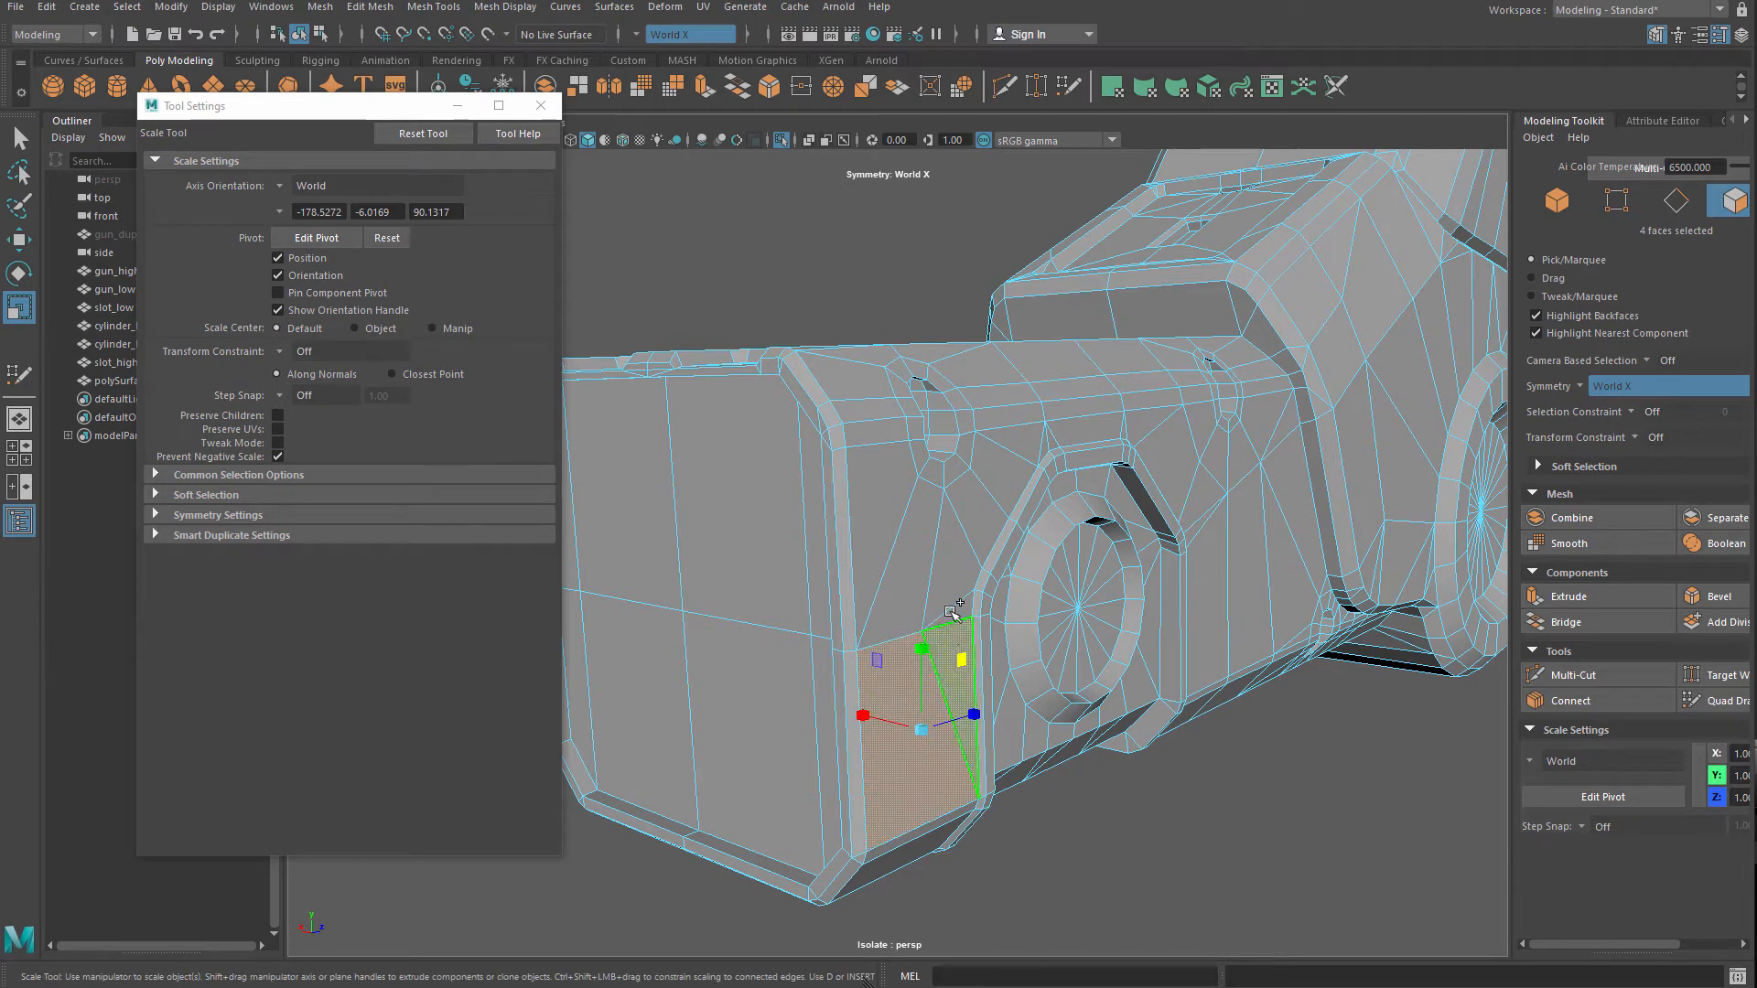
{"action": "left_click", "coordinate": [958, 600], "text": "shift"}
{"action": "left_click", "coordinate": [953, 559], "text": "shift"}
{"action": "left_click", "coordinate": [908, 540], "text": "shift"}
{"action": "left_click", "coordinate": [883, 522], "text": "shift"}
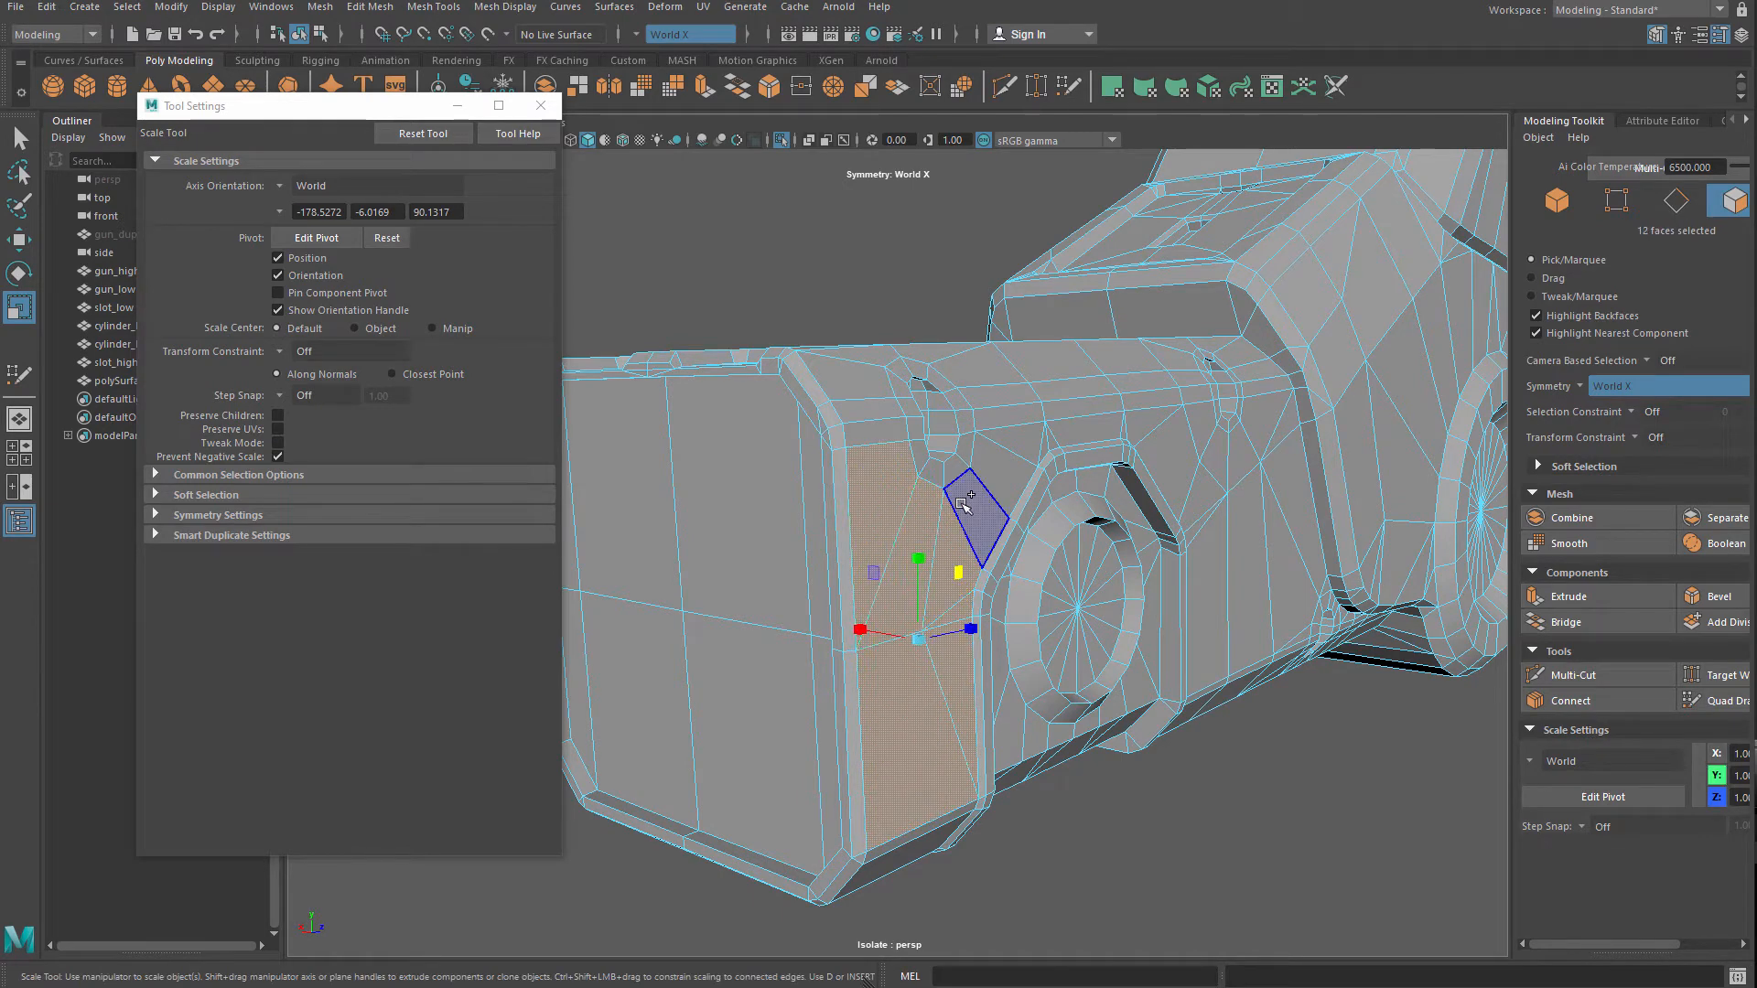
Extend the face selection past the first slot and along the strip above the round recess's angular frame
{"action": "left_click", "coordinate": [970, 503], "text": "shift"}
{"action": "left_click", "coordinate": [1004, 474], "text": "shift"}
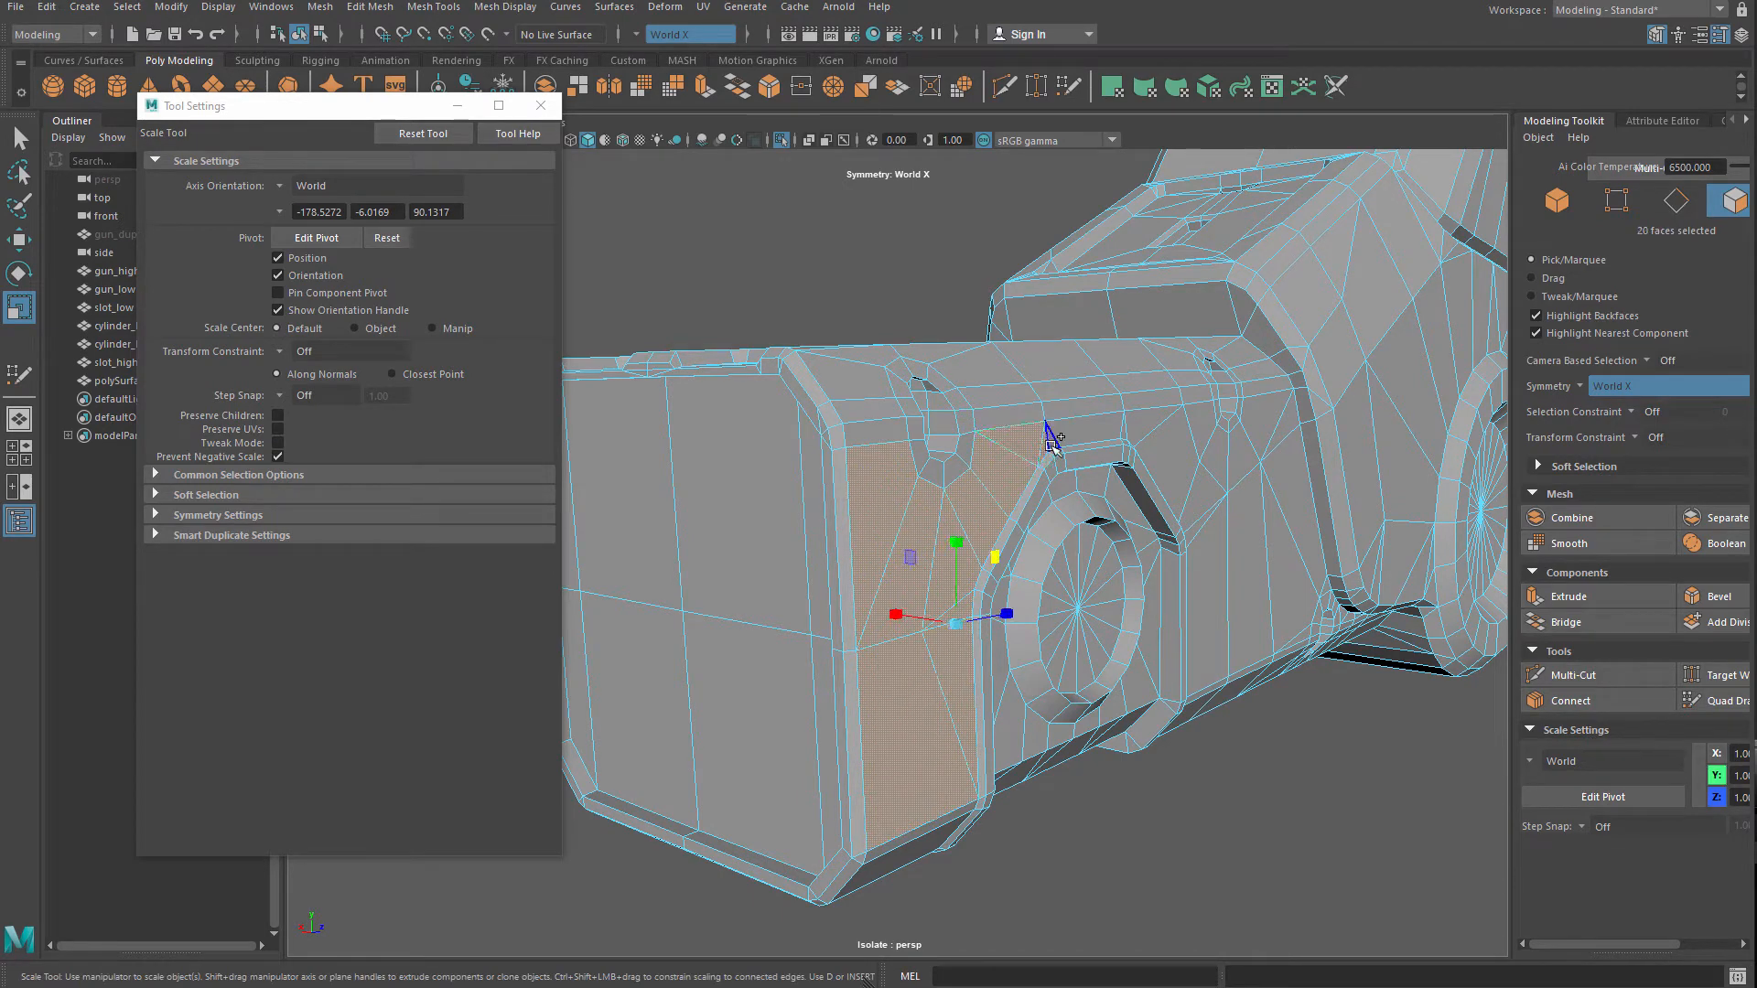
{"action": "left_click", "coordinate": [1052, 439], "text": "shift"}
{"action": "left_click", "coordinate": [1098, 430], "text": "shift"}
{"action": "left_click", "coordinate": [1126, 434], "text": "shift"}
{"action": "left_click", "coordinate": [1146, 424], "text": "shift"}
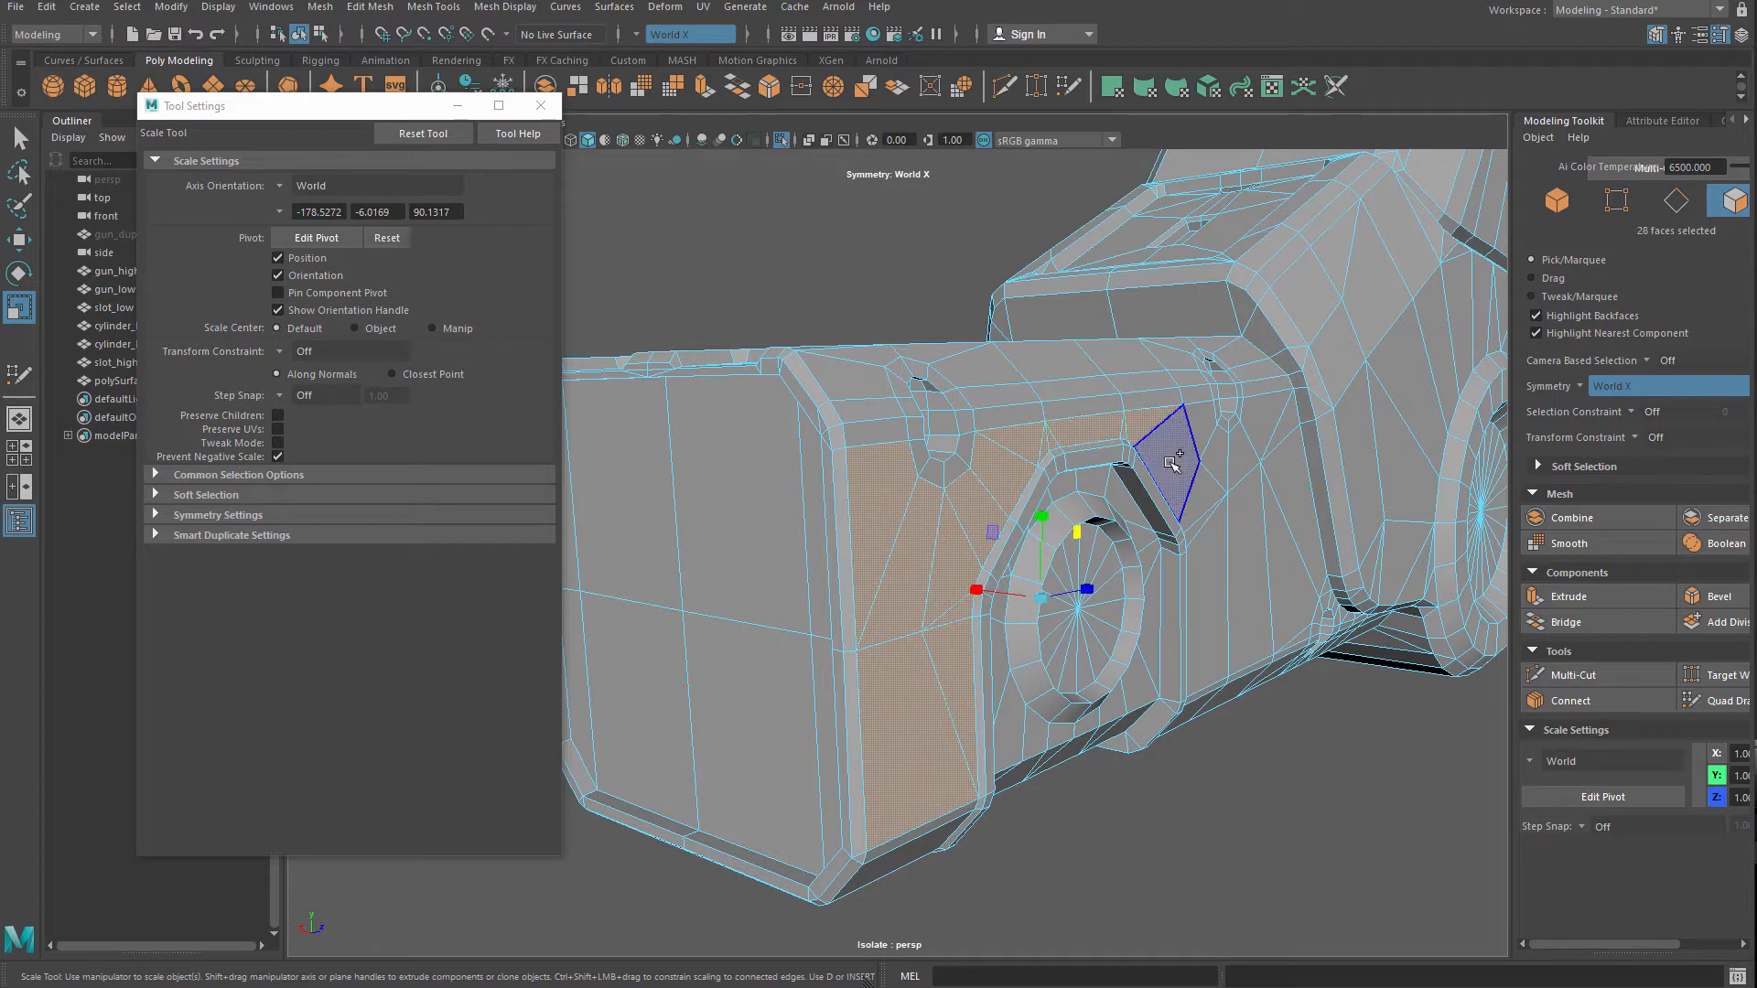
Add the side panel's faces below the second slot and down between the recess frame and the rear bevel to the selection
{"action": "left_click", "coordinate": [1175, 458], "text": "shift"}
{"action": "left_click", "coordinate": [1200, 425], "text": "shift"}
{"action": "left_click", "coordinate": [1220, 459], "text": "shift"}
{"action": "left_click", "coordinate": [1243, 453], "text": "shift"}
{"action": "left_click", "coordinate": [1267, 432], "text": "shift"}
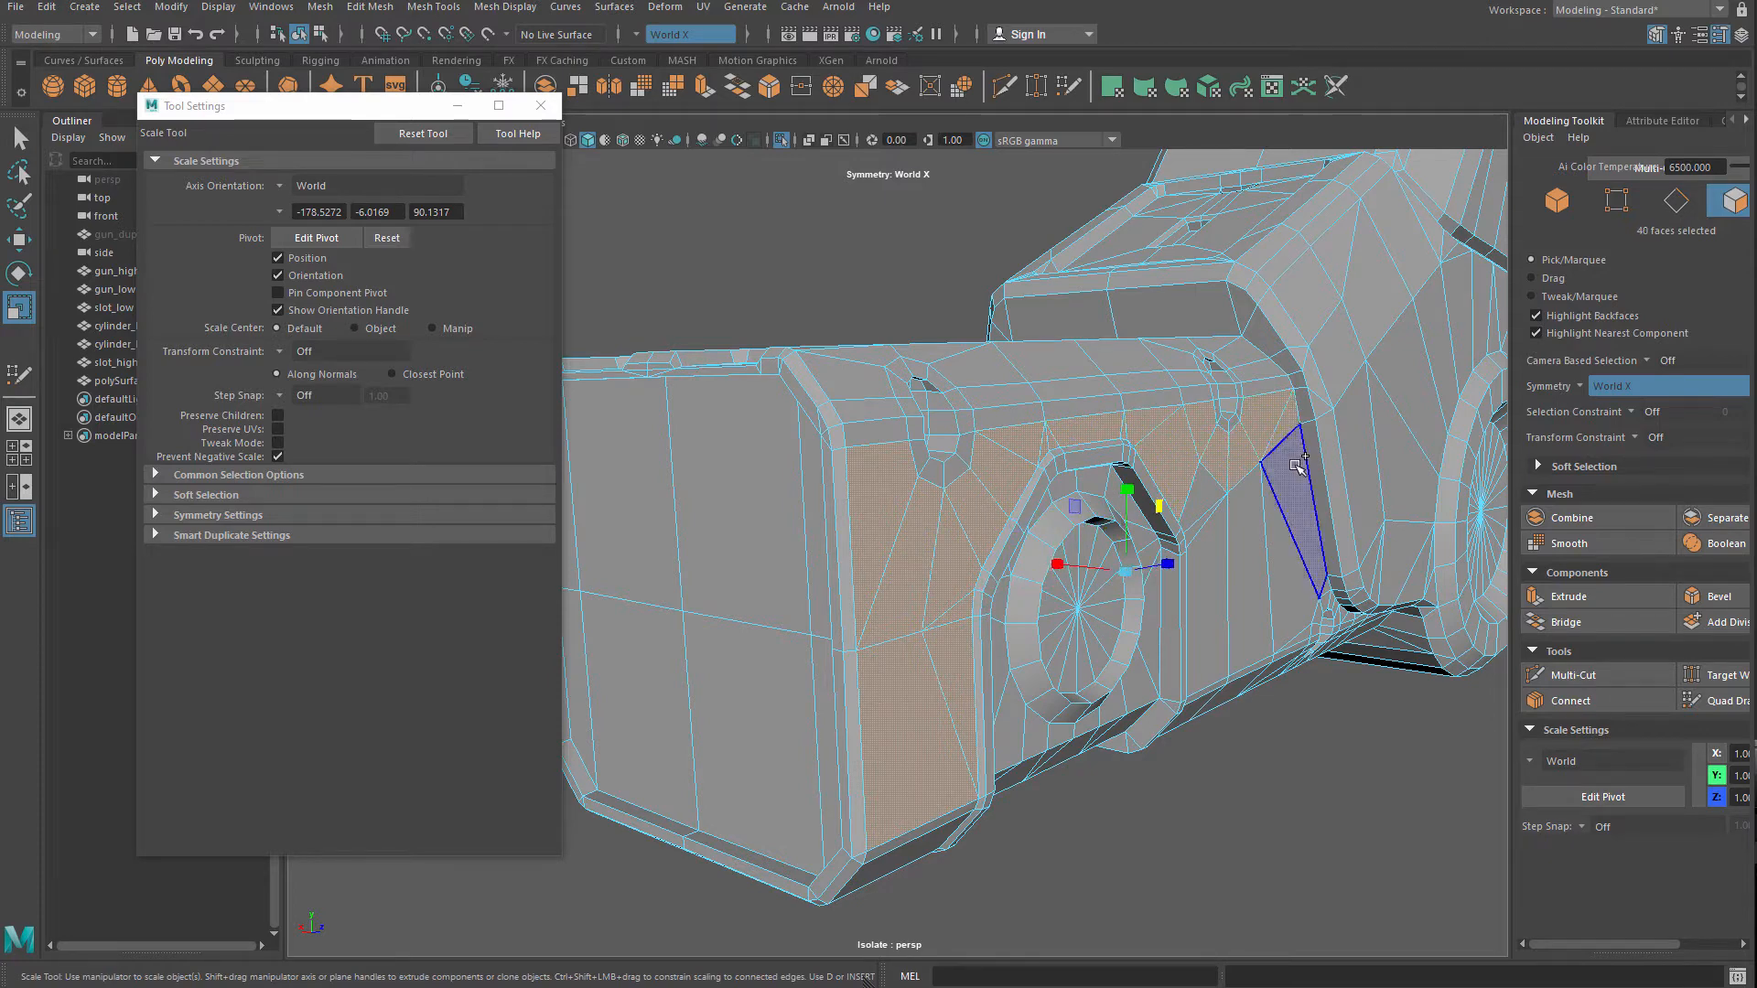
{"action": "left_click", "coordinate": [1292, 483], "text": "shift"}
{"action": "left_click", "coordinate": [1281, 549], "text": "shift"}
{"action": "left_click", "coordinate": [1251, 562], "text": "shift"}
{"action": "left_click", "coordinate": [1206, 573], "text": "shift"}
{"action": "left_click", "coordinate": [1206, 573], "text": "shift"}
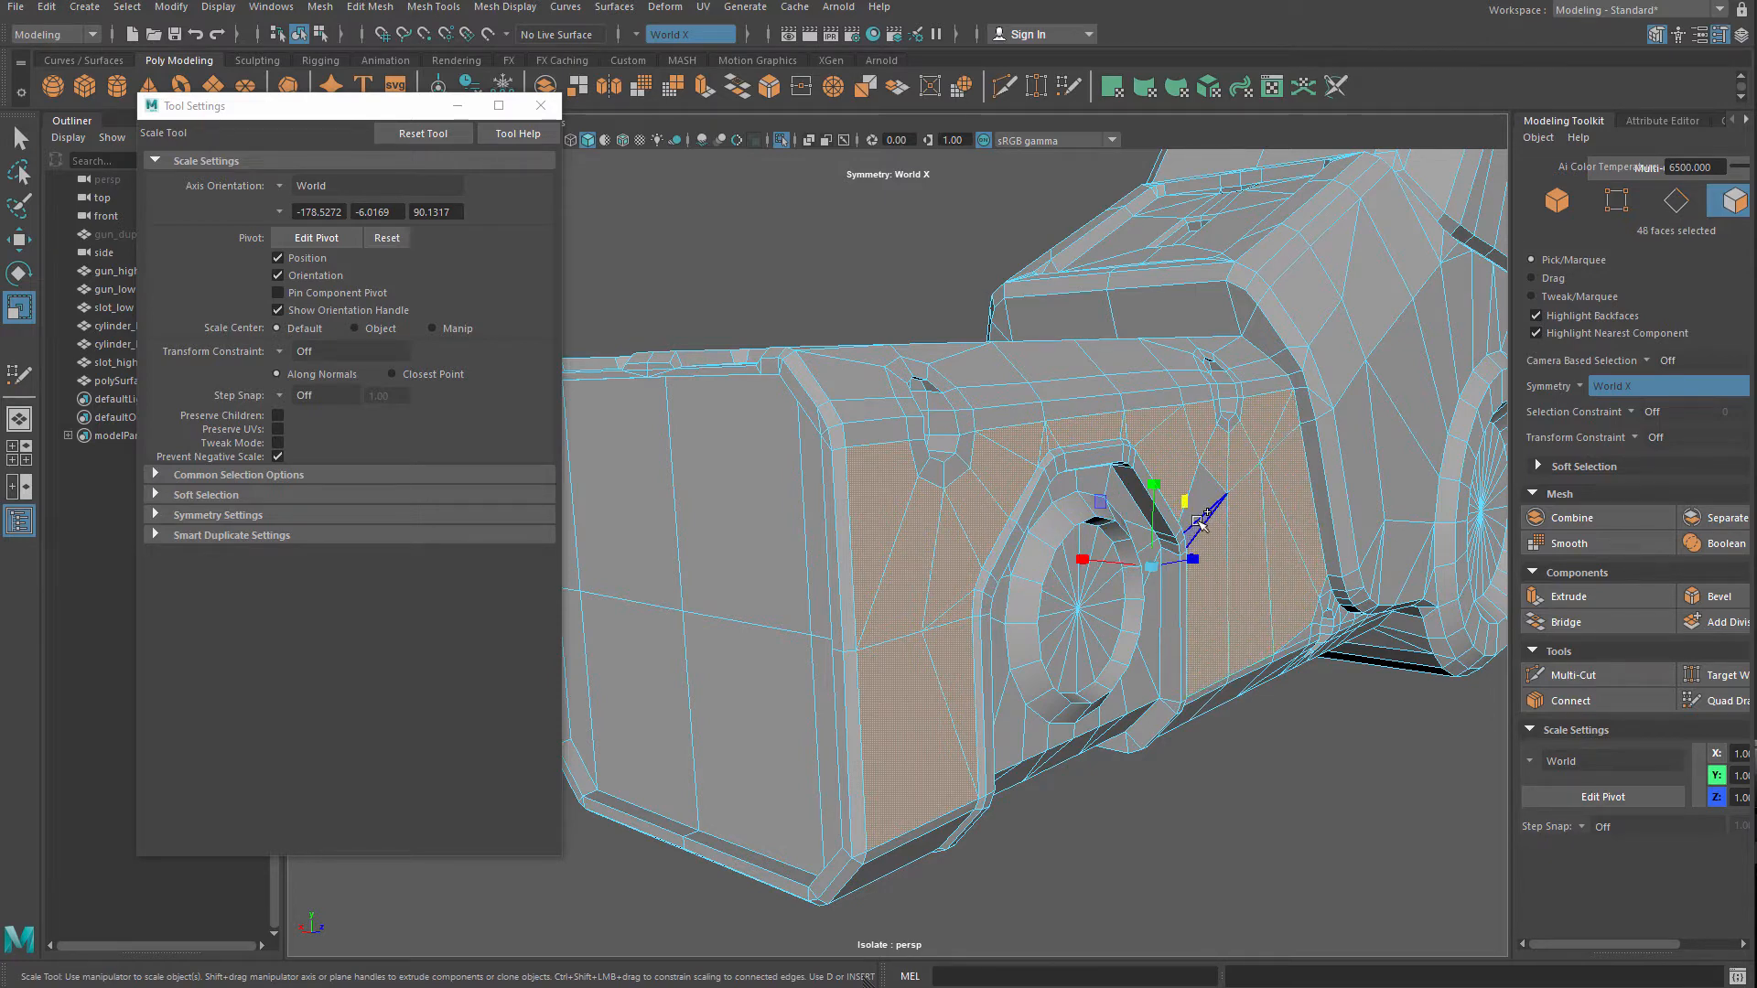
{"action": "left_click", "coordinate": [1204, 506], "text": "shift"}
Flatten the selected side panel faces by scaling them along world X
{"action": "left_click_drag", "start_coordinate": [1206, 508], "coordinate": [1232, 635], "text": "alt"}
{"action": "middle_click_drag", "start_coordinate": [1332, 652], "coordinate": [1212, 659], "text": "alt"}
{"action": "scroll", "coordinate": [1227, 725], "scroll_direction": "up", "scroll_amount": 3}
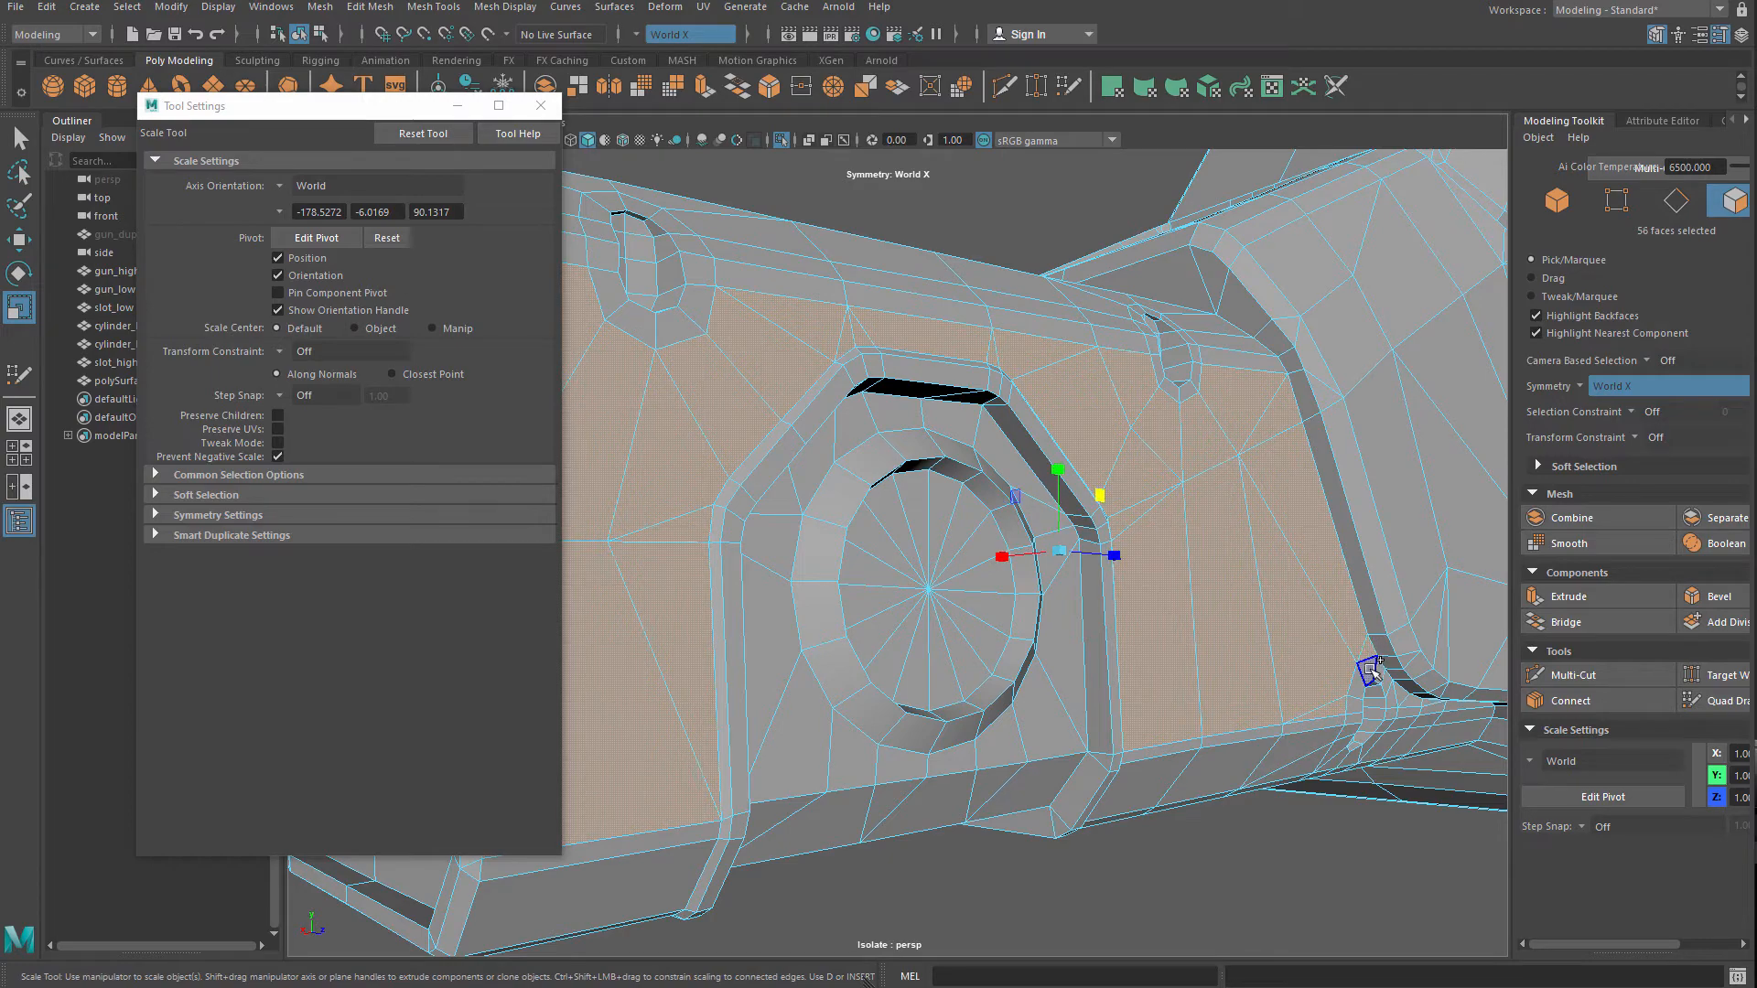
{"action": "left_click_drag", "start_coordinate": [1331, 677], "coordinate": [998, 543], "text": "alt"}
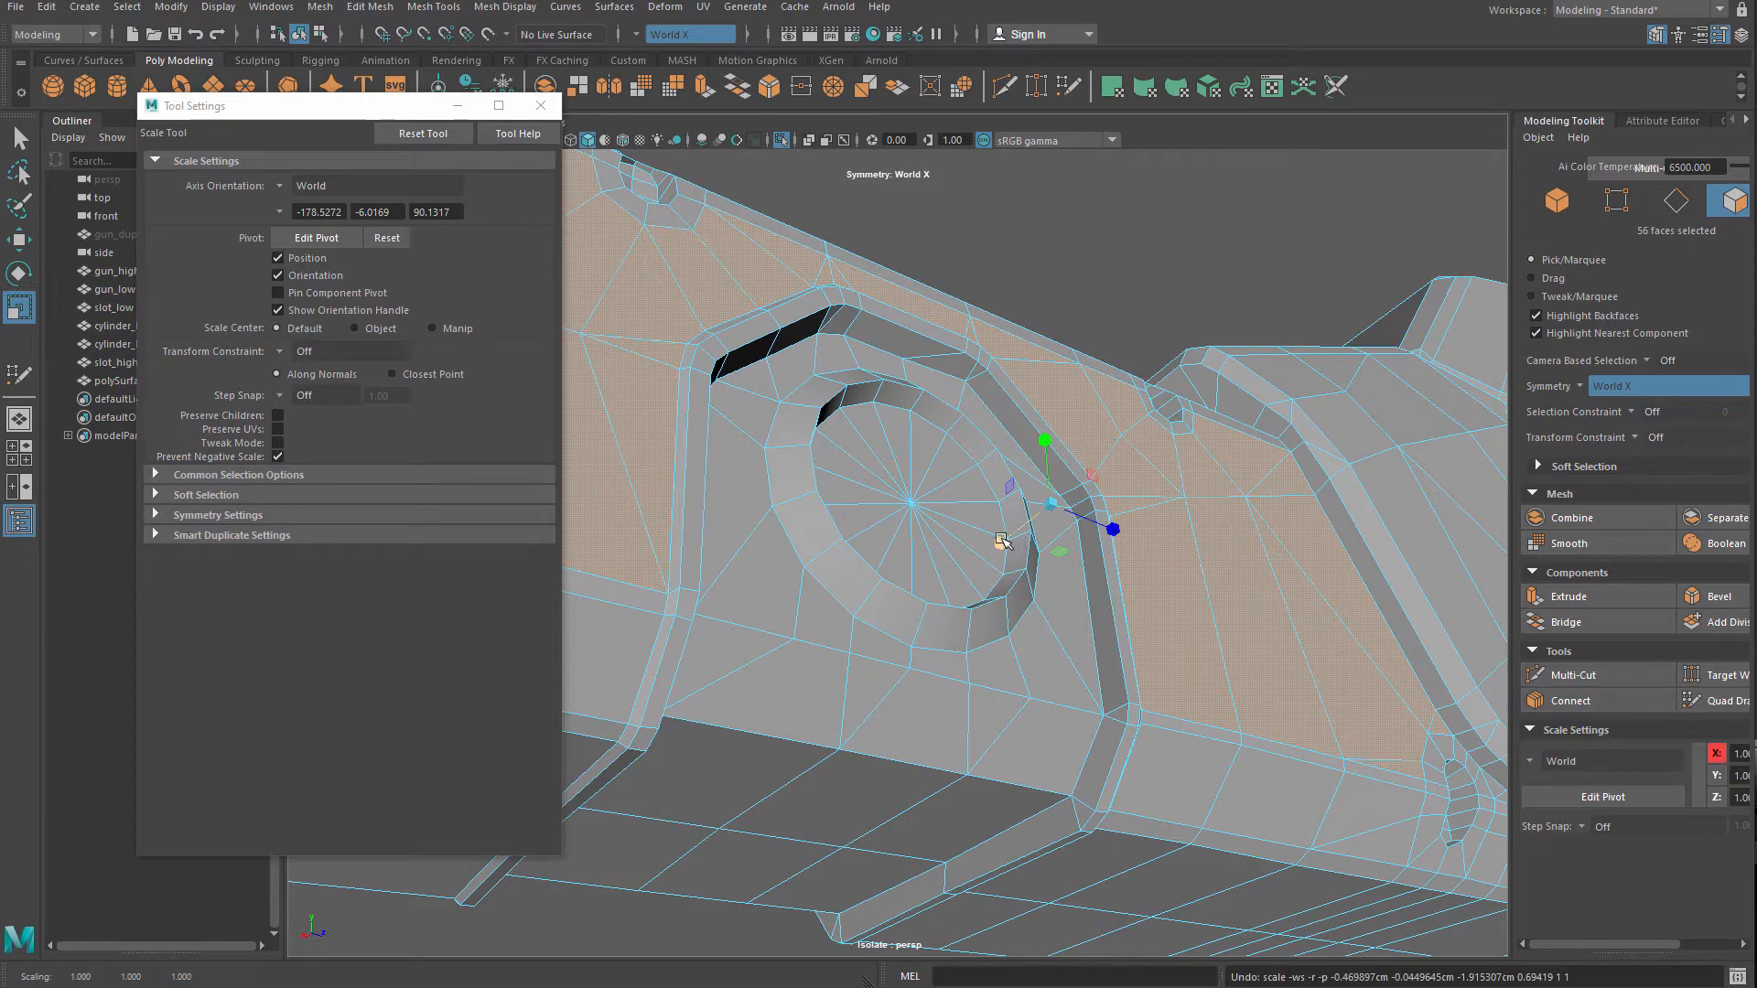
{"action": "left_click_drag", "start_coordinate": [1002, 541], "coordinate": [1046, 524]}
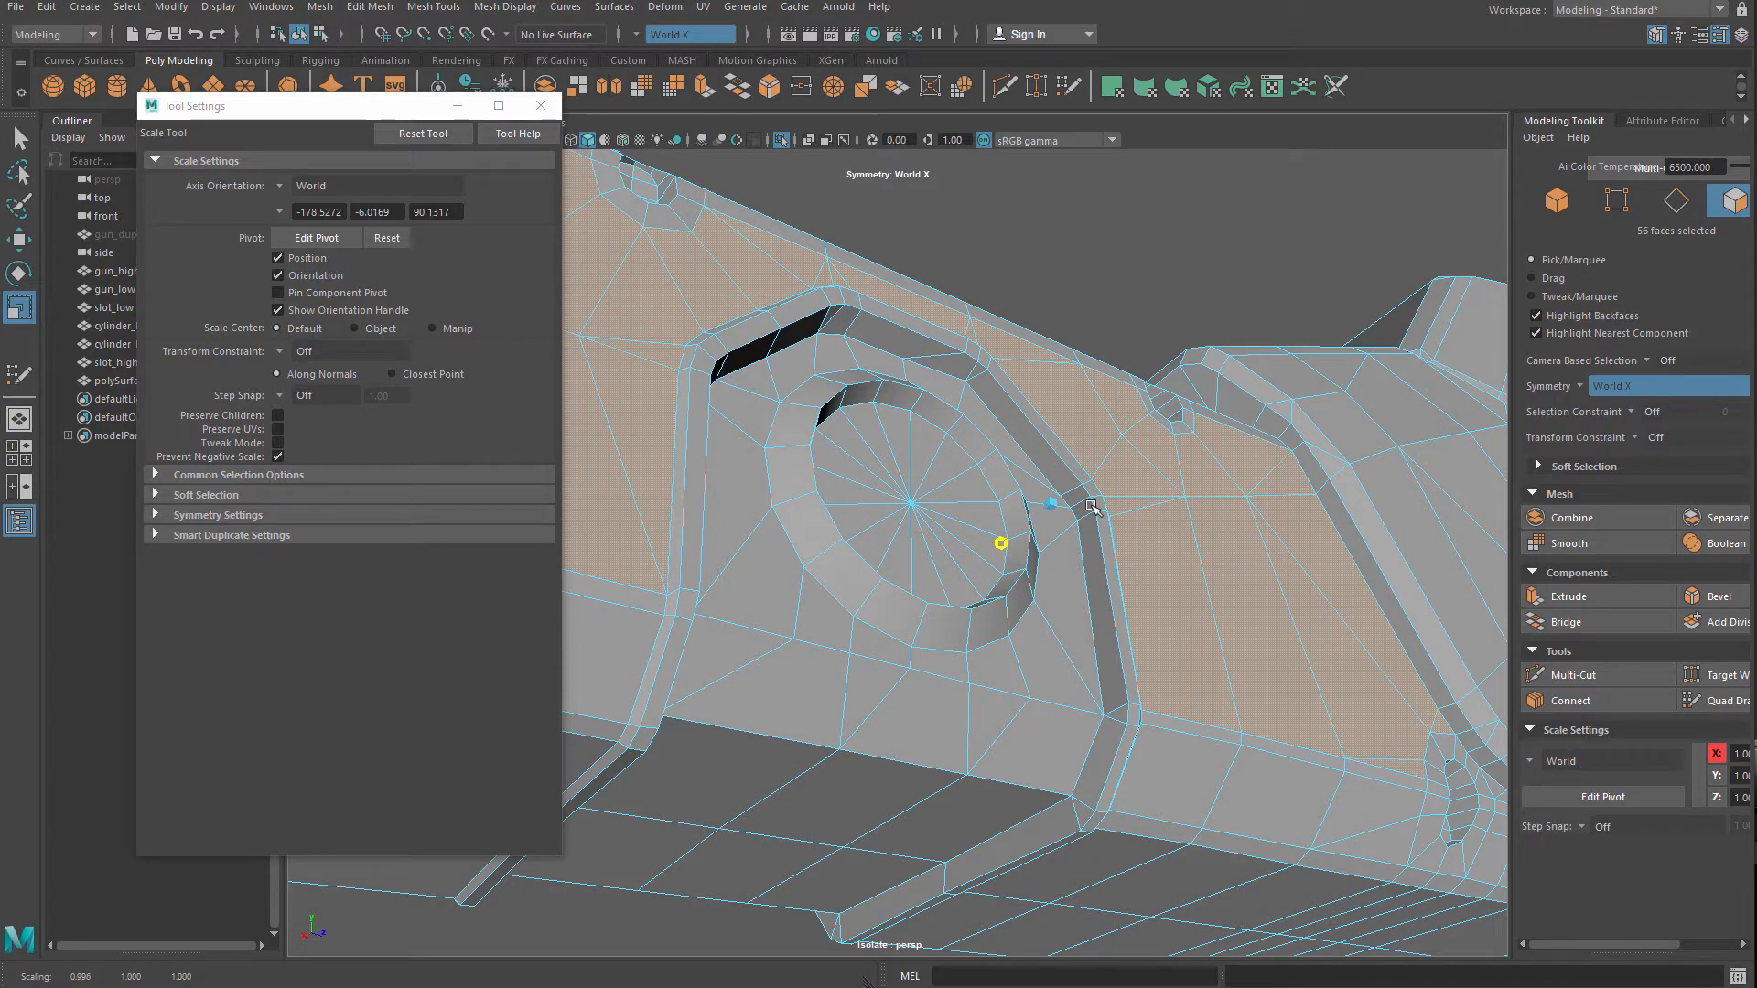
Add the small missed faces around the two upper slots to the side panel selection, and clear the selection
{"action": "left_click_drag", "start_coordinate": [850, 445], "coordinate": [954, 458], "text": "alt"}
{"action": "left_click", "coordinate": [957, 543], "text": "shift"}
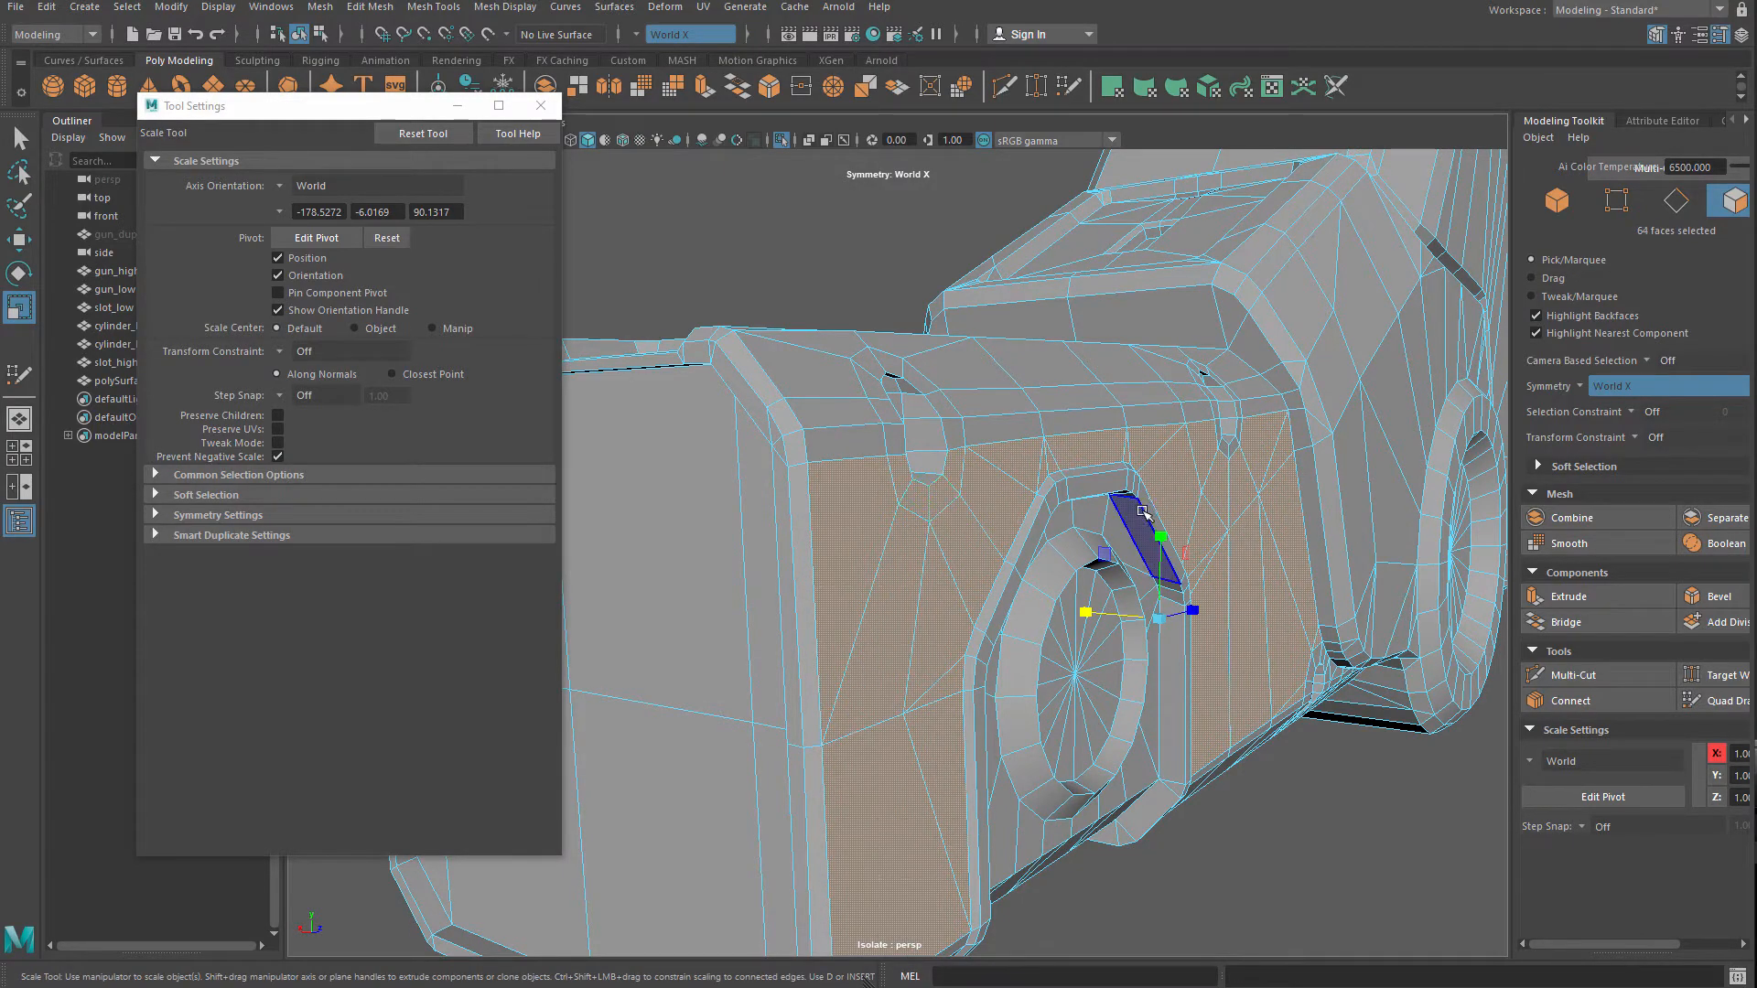
{"action": "left_click_drag", "start_coordinate": [1143, 512], "coordinate": [989, 518], "text": "alt"}
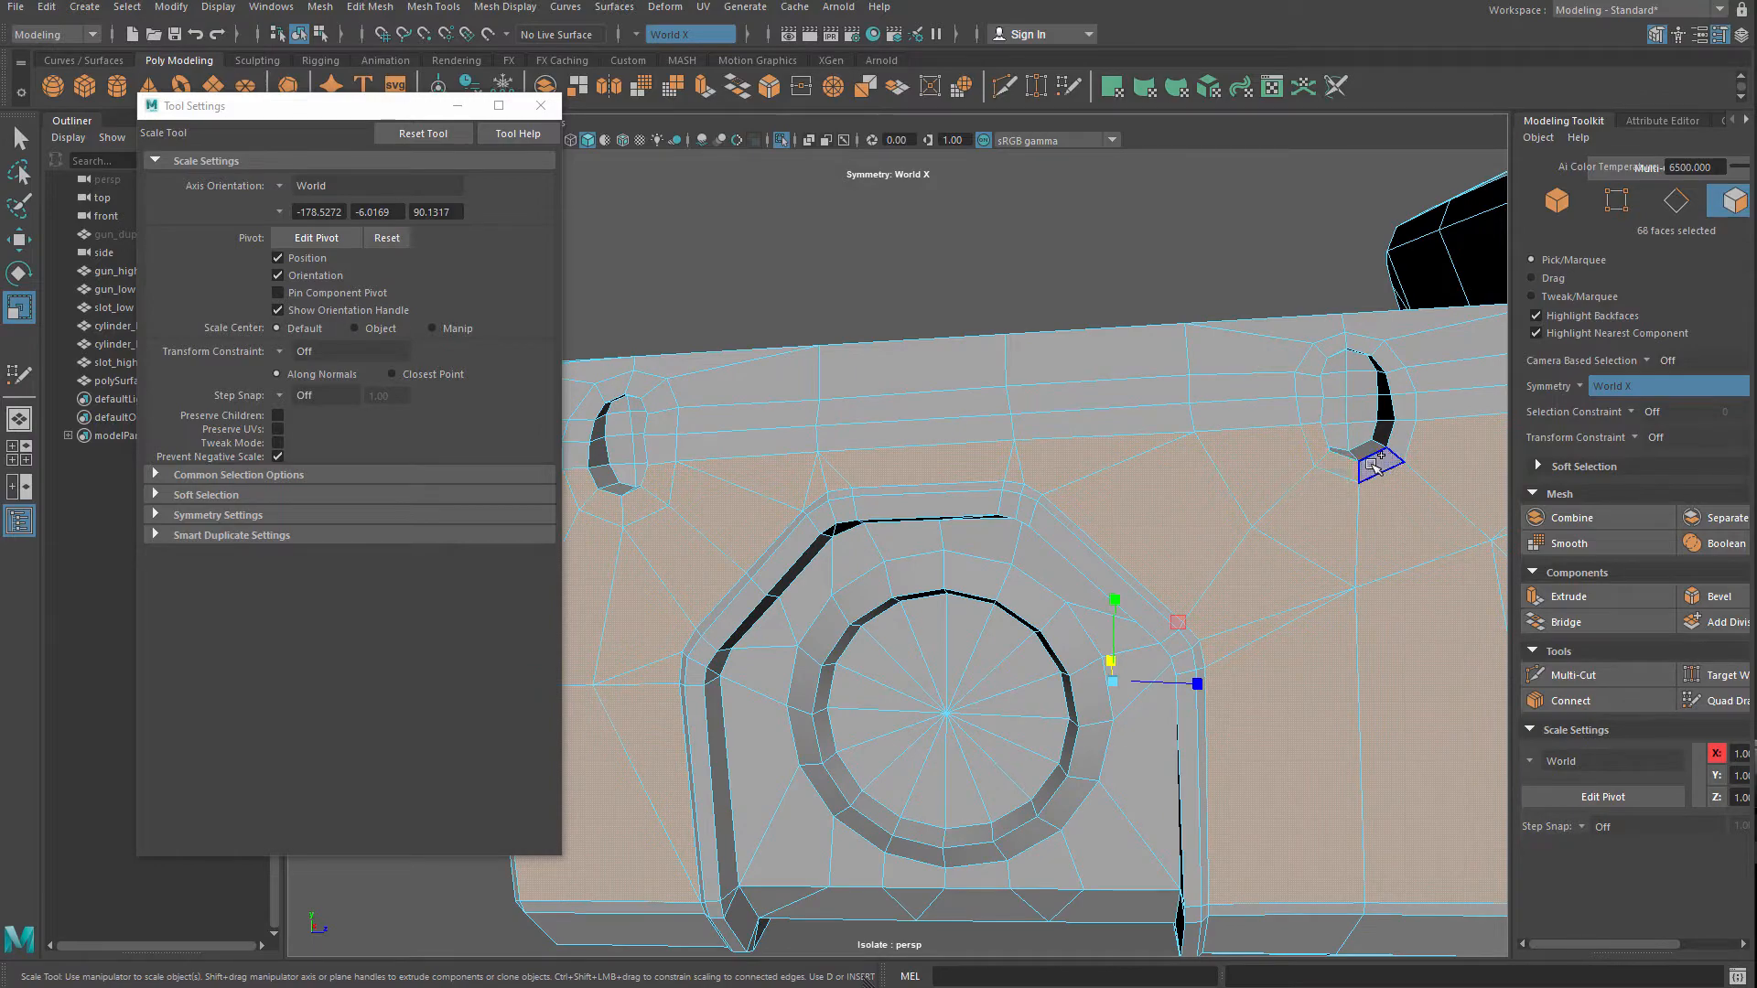
{"action": "left_click", "coordinate": [1389, 447], "text": "shift"}
{"action": "left_click_drag", "start_coordinate": [1390, 447], "coordinate": [1103, 608], "text": "alt"}
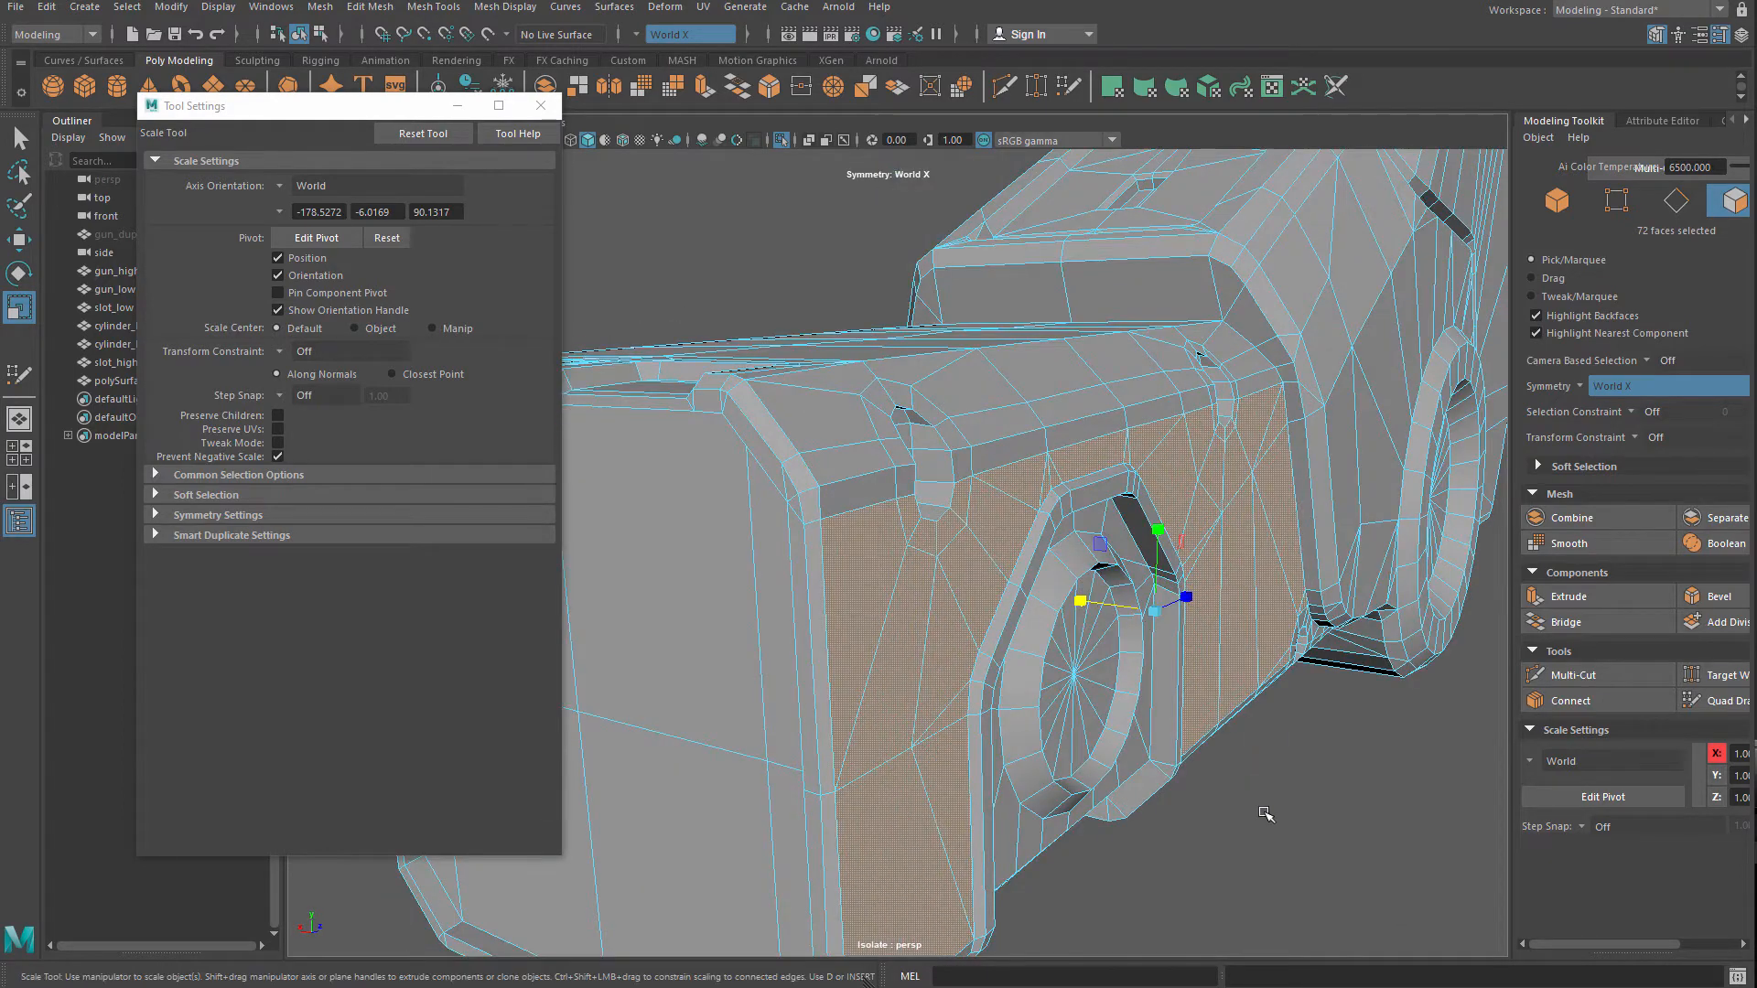
{"action": "left_click", "coordinate": [1266, 814]}
Select the three lengthwise edges between the recess frame and the rear bevel and join them with the Connect command
{"action": "right_click_drag", "start_coordinate": [1267, 814], "coordinate": [1239, 792], "text": "alt"}
{"action": "left_click_drag", "start_coordinate": [1237, 792], "coordinate": [1121, 650], "text": "alt"}
{"action": "right_click_drag", "start_coordinate": [1148, 637], "coordinate": [1204, 658], "text": "alt"}
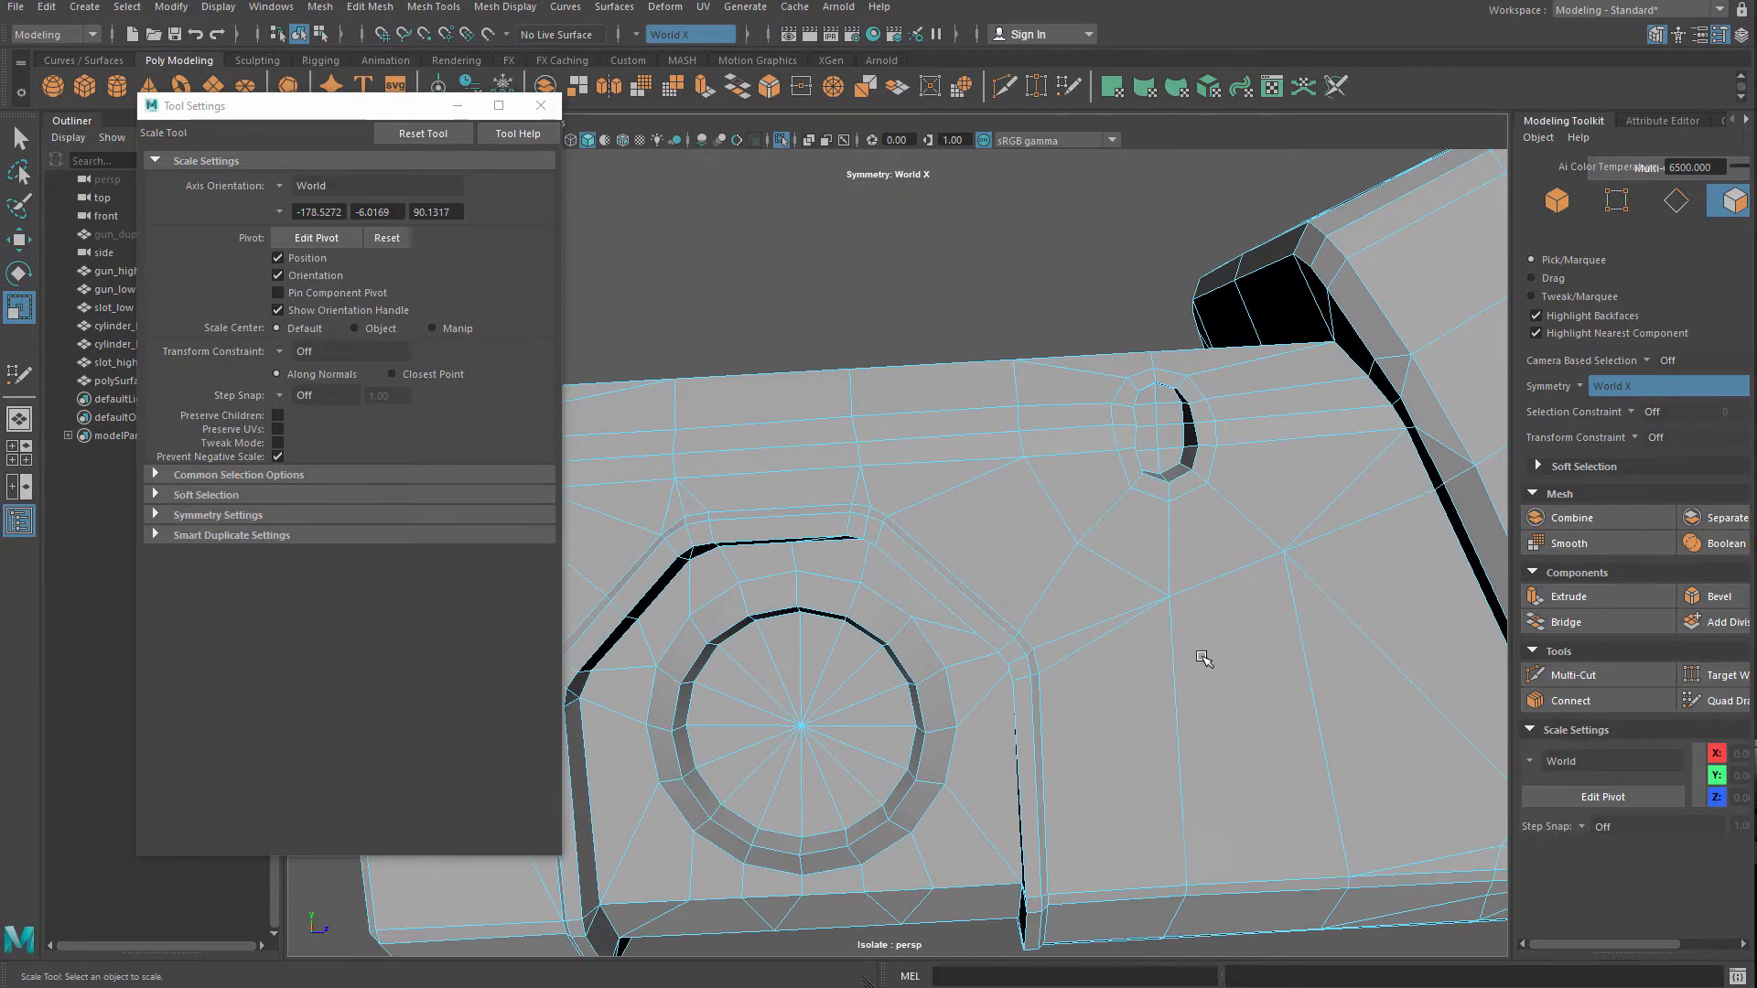
{"action": "right_click", "coordinate": [1209, 652]}
{"action": "left_click", "coordinate": [1209, 602]}
{"action": "left_click", "coordinate": [1179, 632]}
{"action": "left_click", "coordinate": [1307, 660], "text": "shift"}
{"action": "left_click_drag", "start_coordinate": [1308, 662], "coordinate": [1286, 675], "text": "alt"}
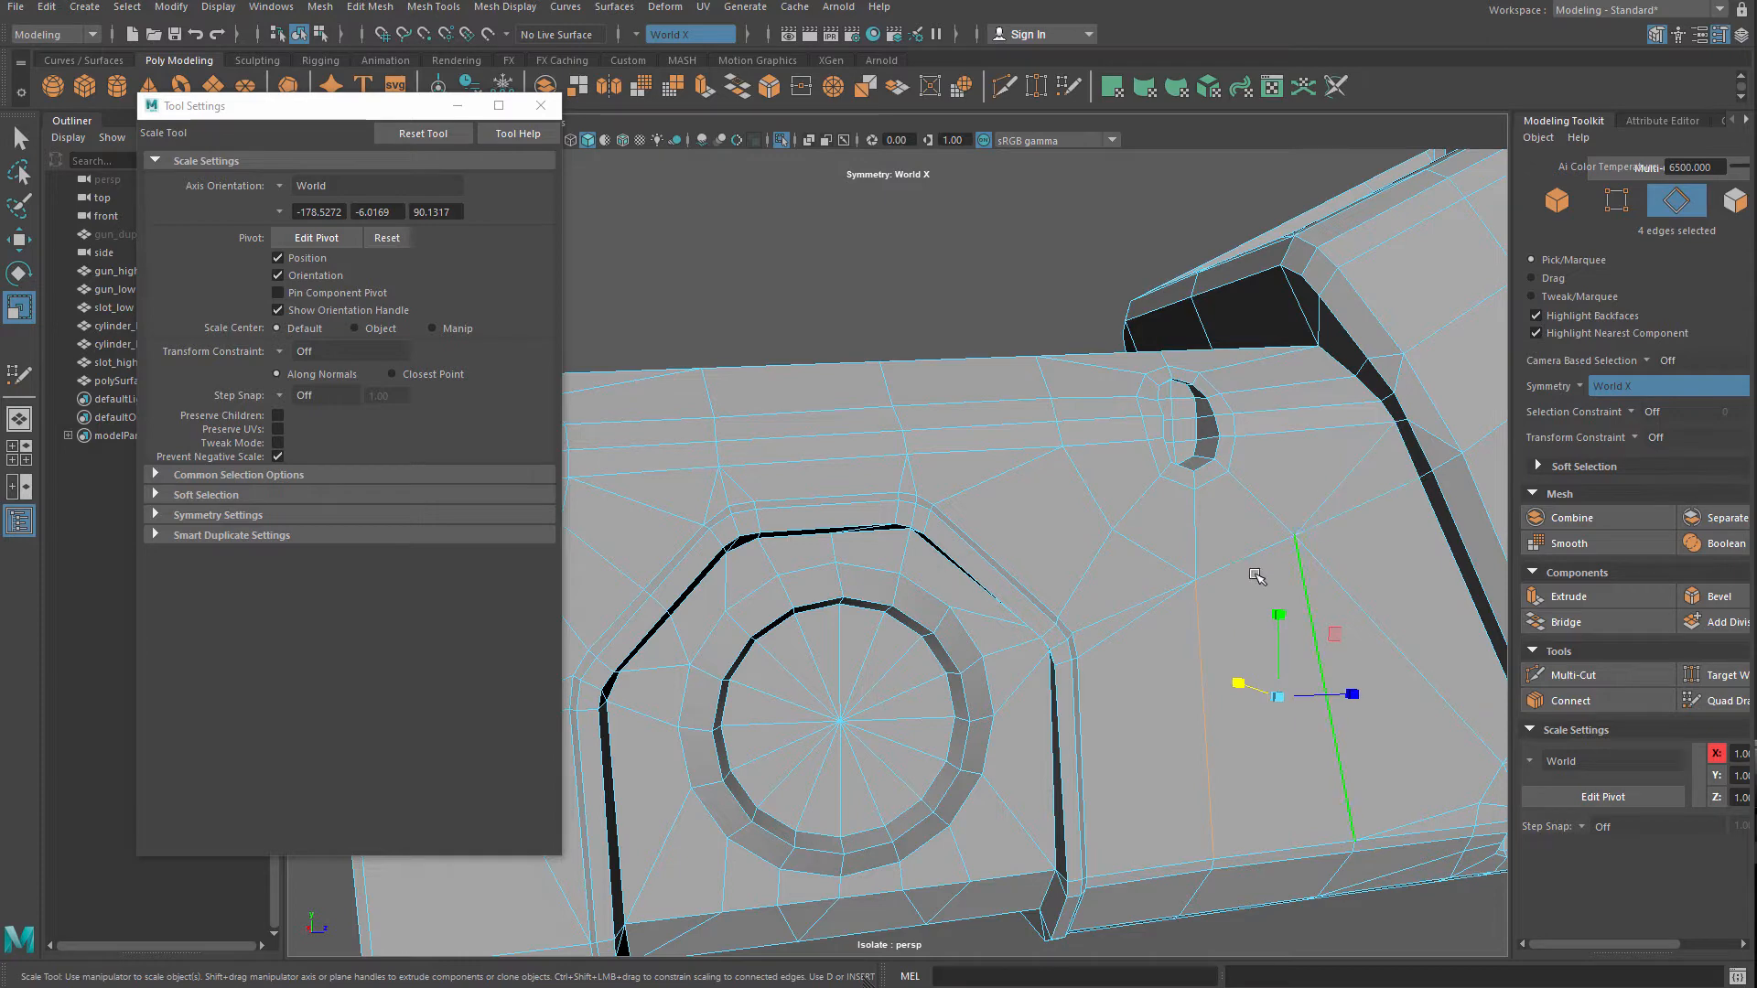
{"action": "left_click_drag", "start_coordinate": [1250, 594], "coordinate": [1095, 607], "text": "alt"}
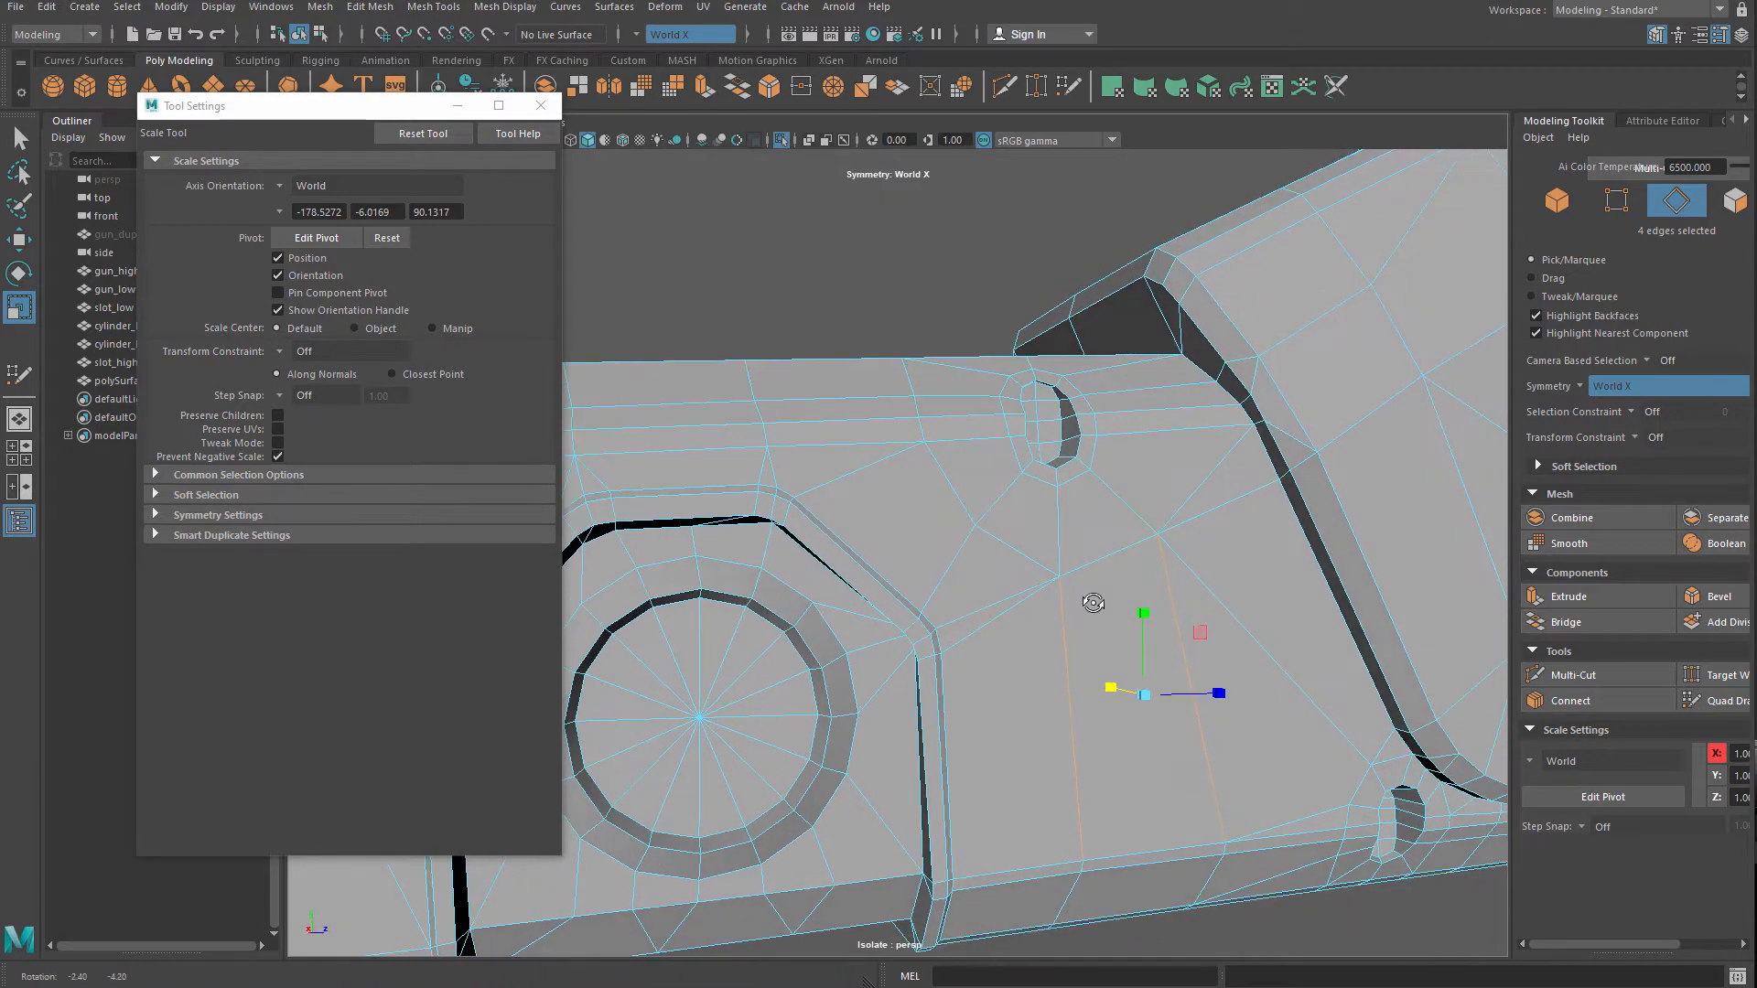
{"action": "left_click", "coordinate": [1199, 574], "text": "shift"}
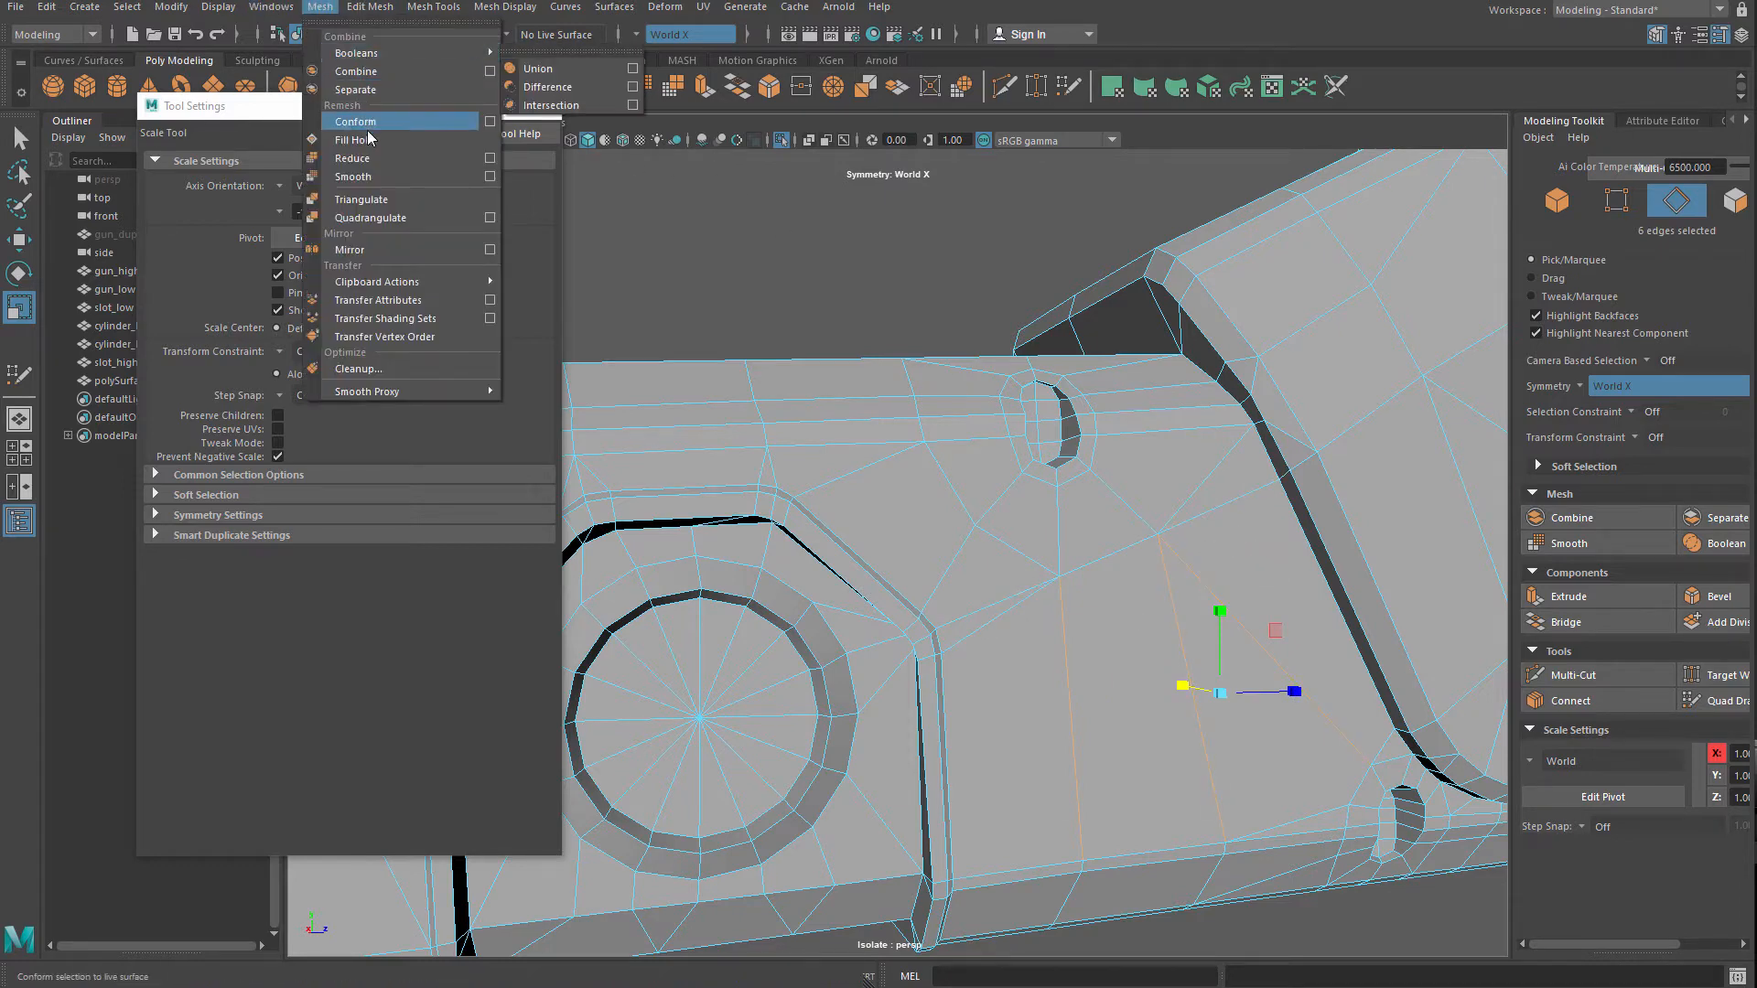
{"action": "mouse_move", "coordinate": [370, 7]}
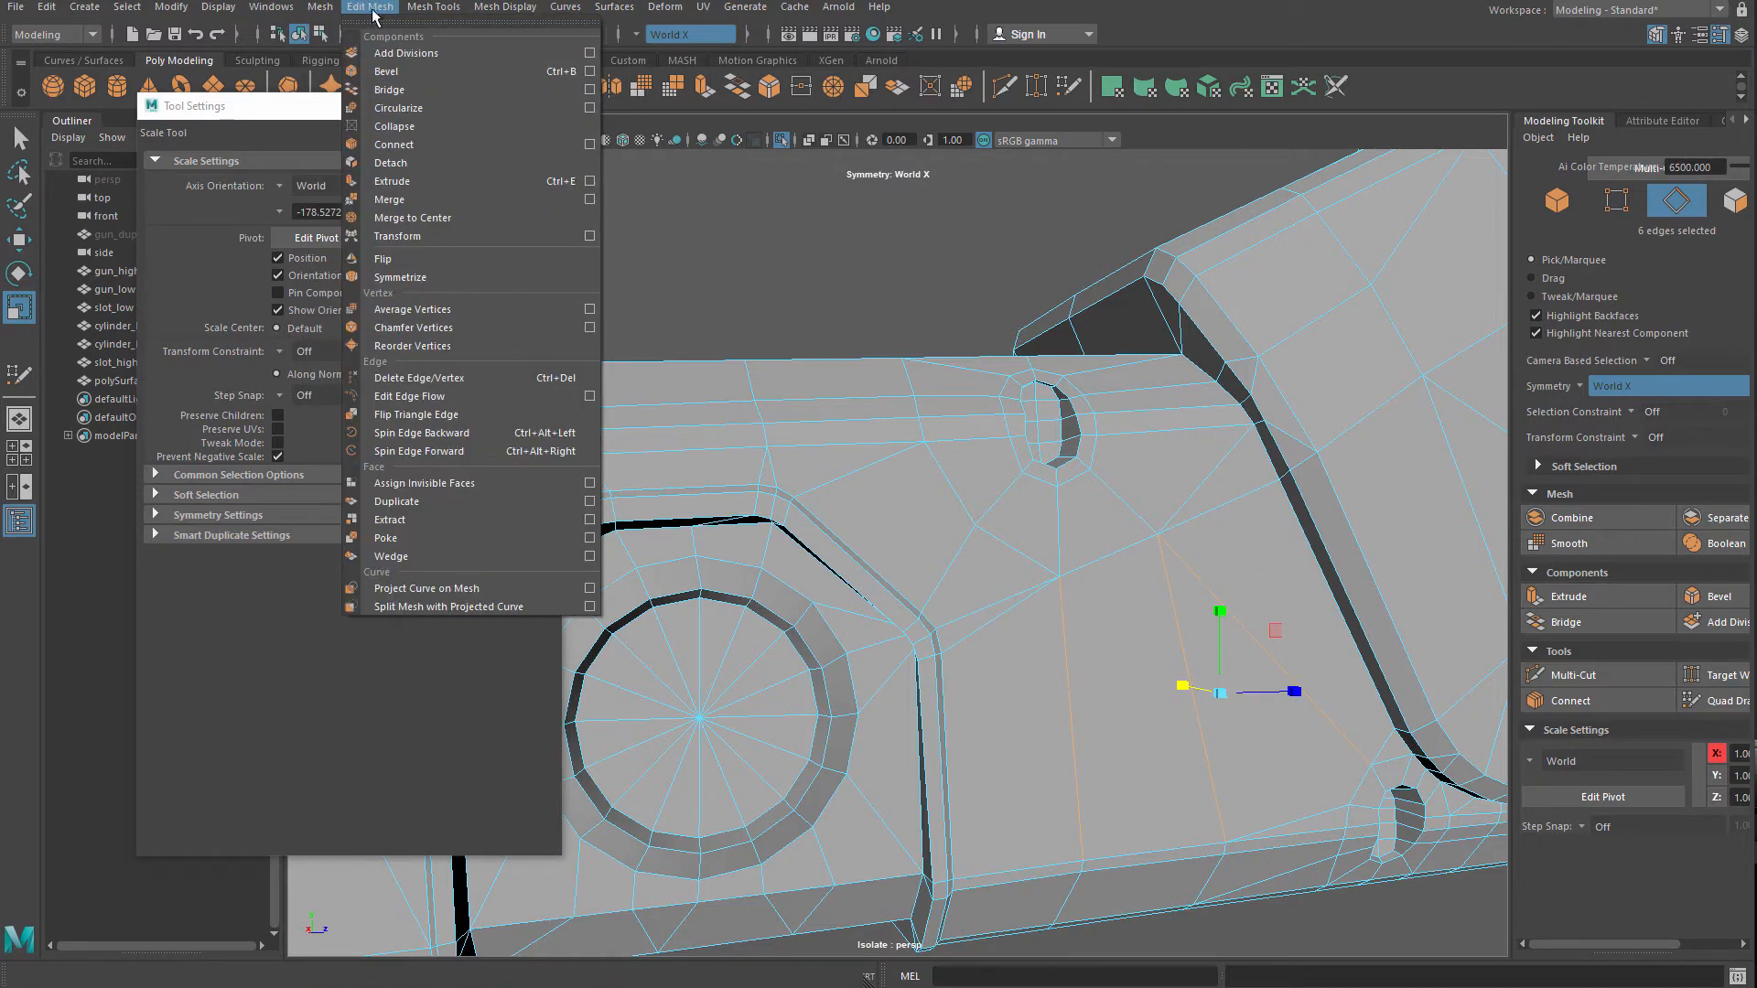
{"action": "left_click", "coordinate": [404, 145]}
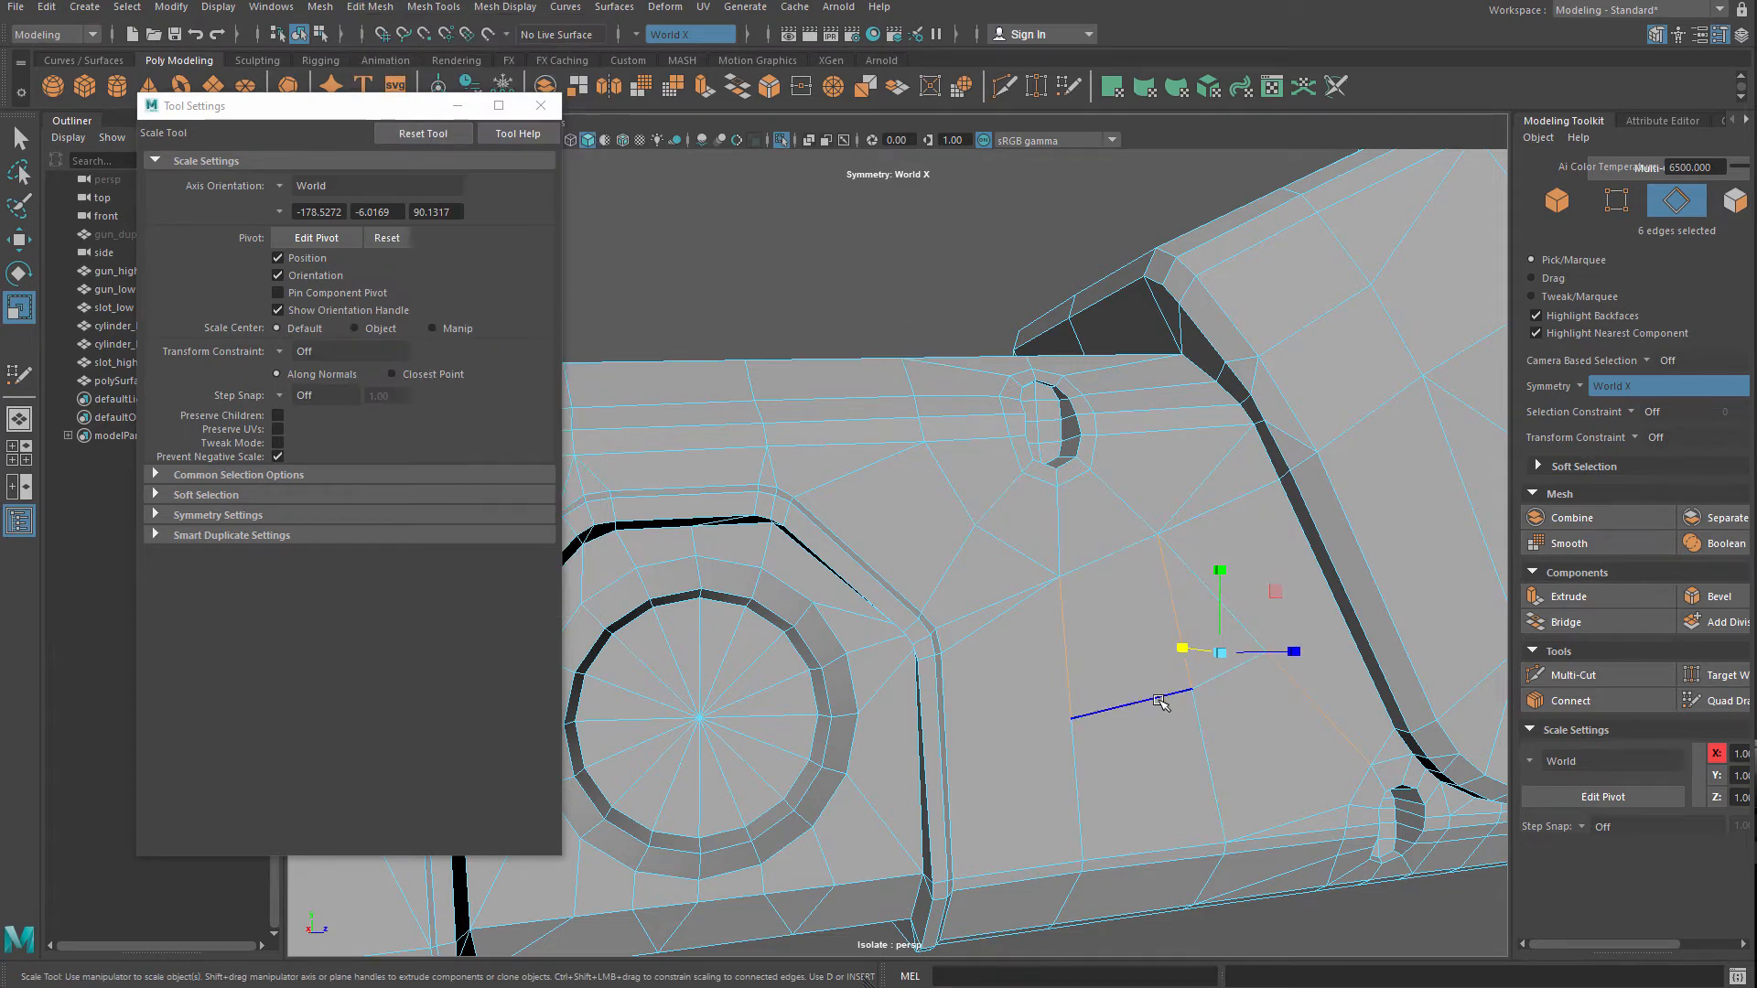
Set the Move tool's transform constraint to Edge, slide the new connecting edges up the side panel, and switch to vertex selection
{"action": "key", "text": "w"}
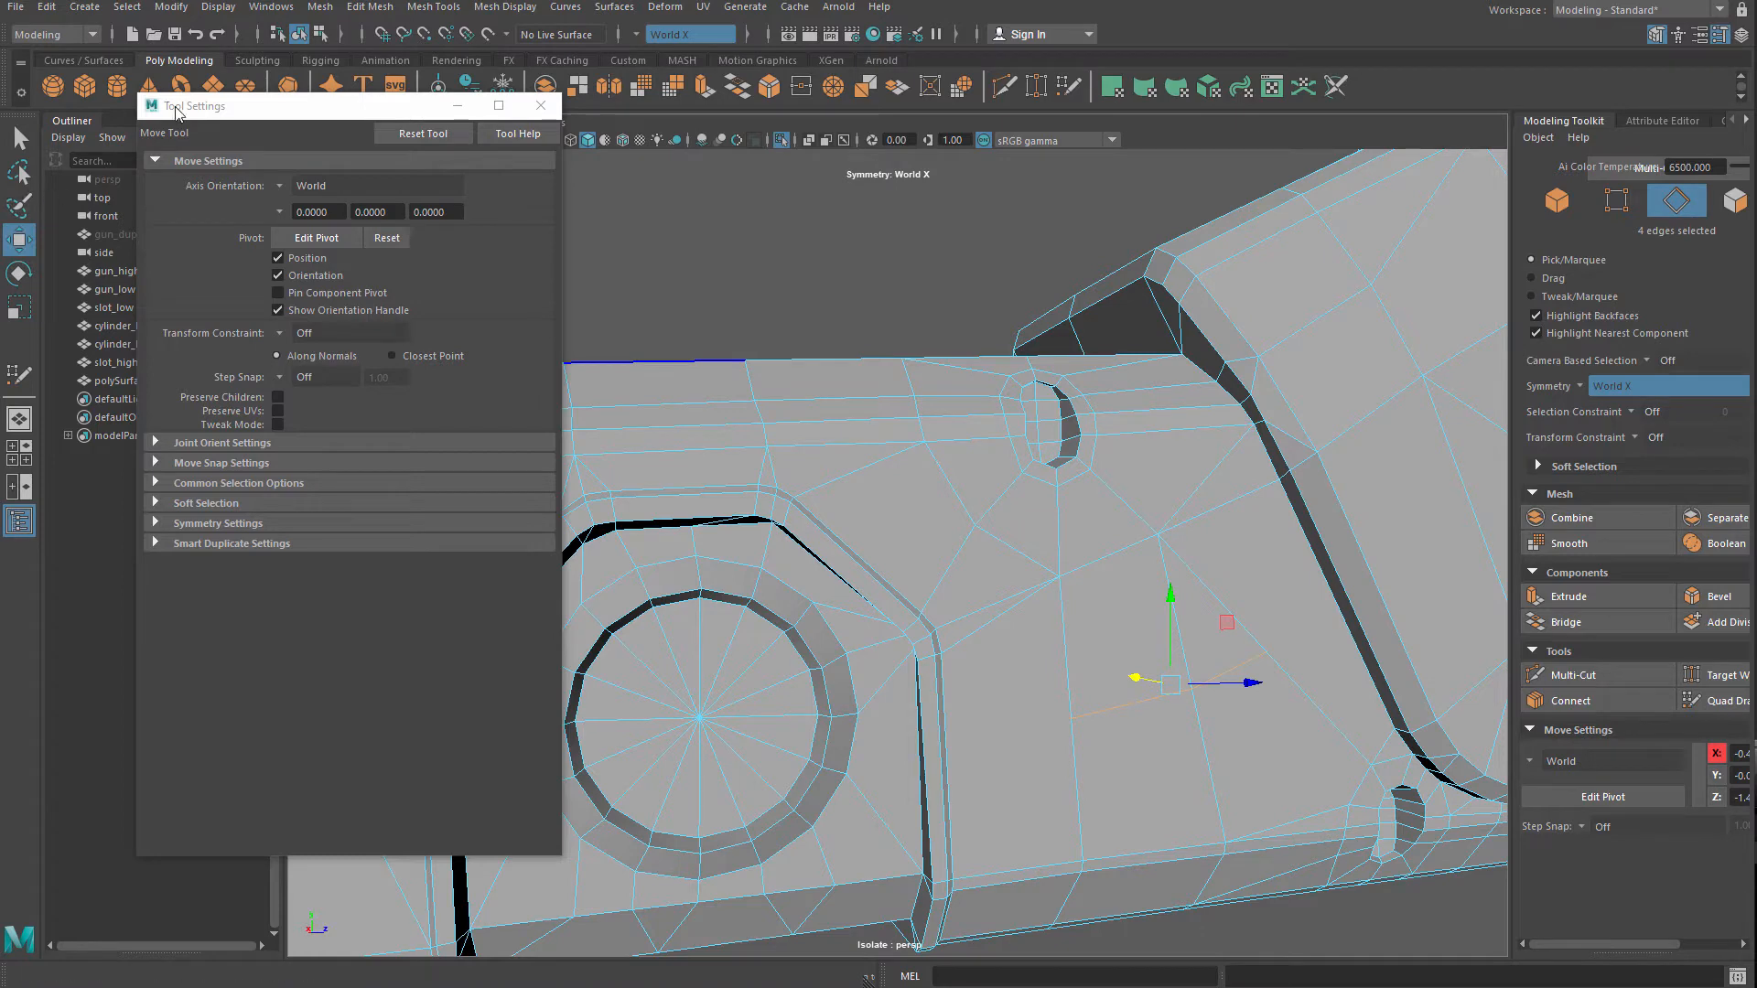
{"action": "left_click_drag", "start_coordinate": [176, 110], "coordinate": [126, 135]}
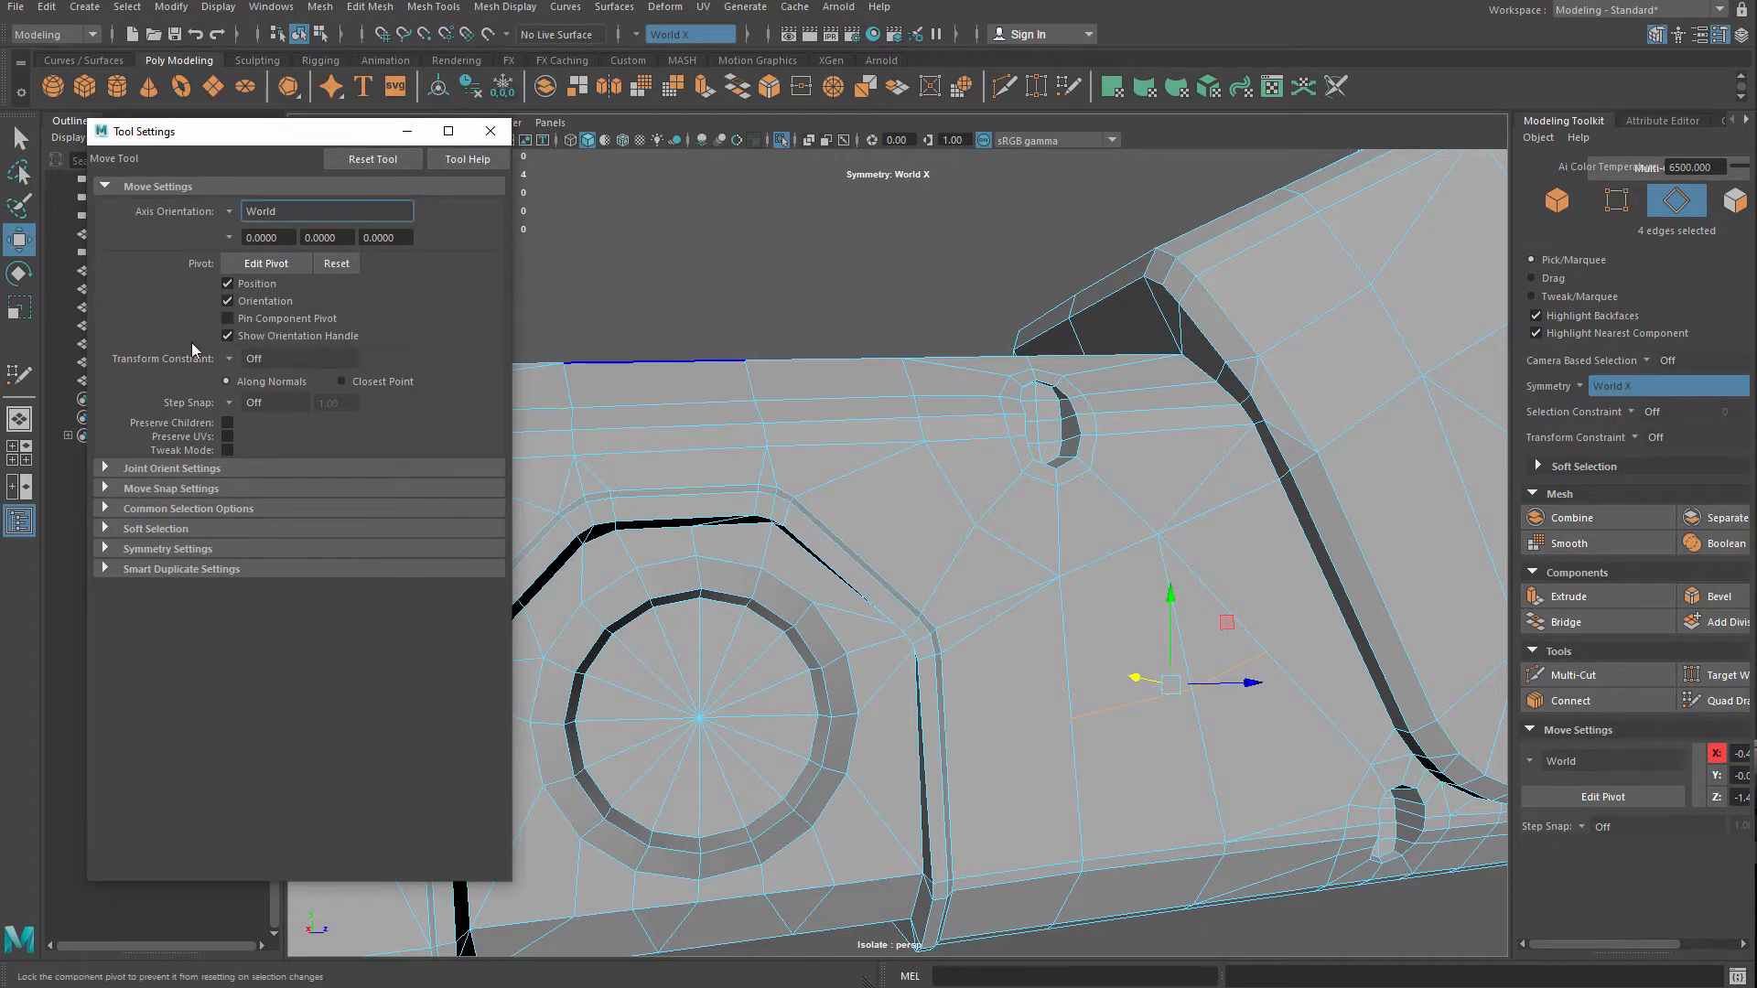
{"action": "left_click", "coordinate": [249, 363]}
{"action": "left_click", "coordinate": [272, 387]}
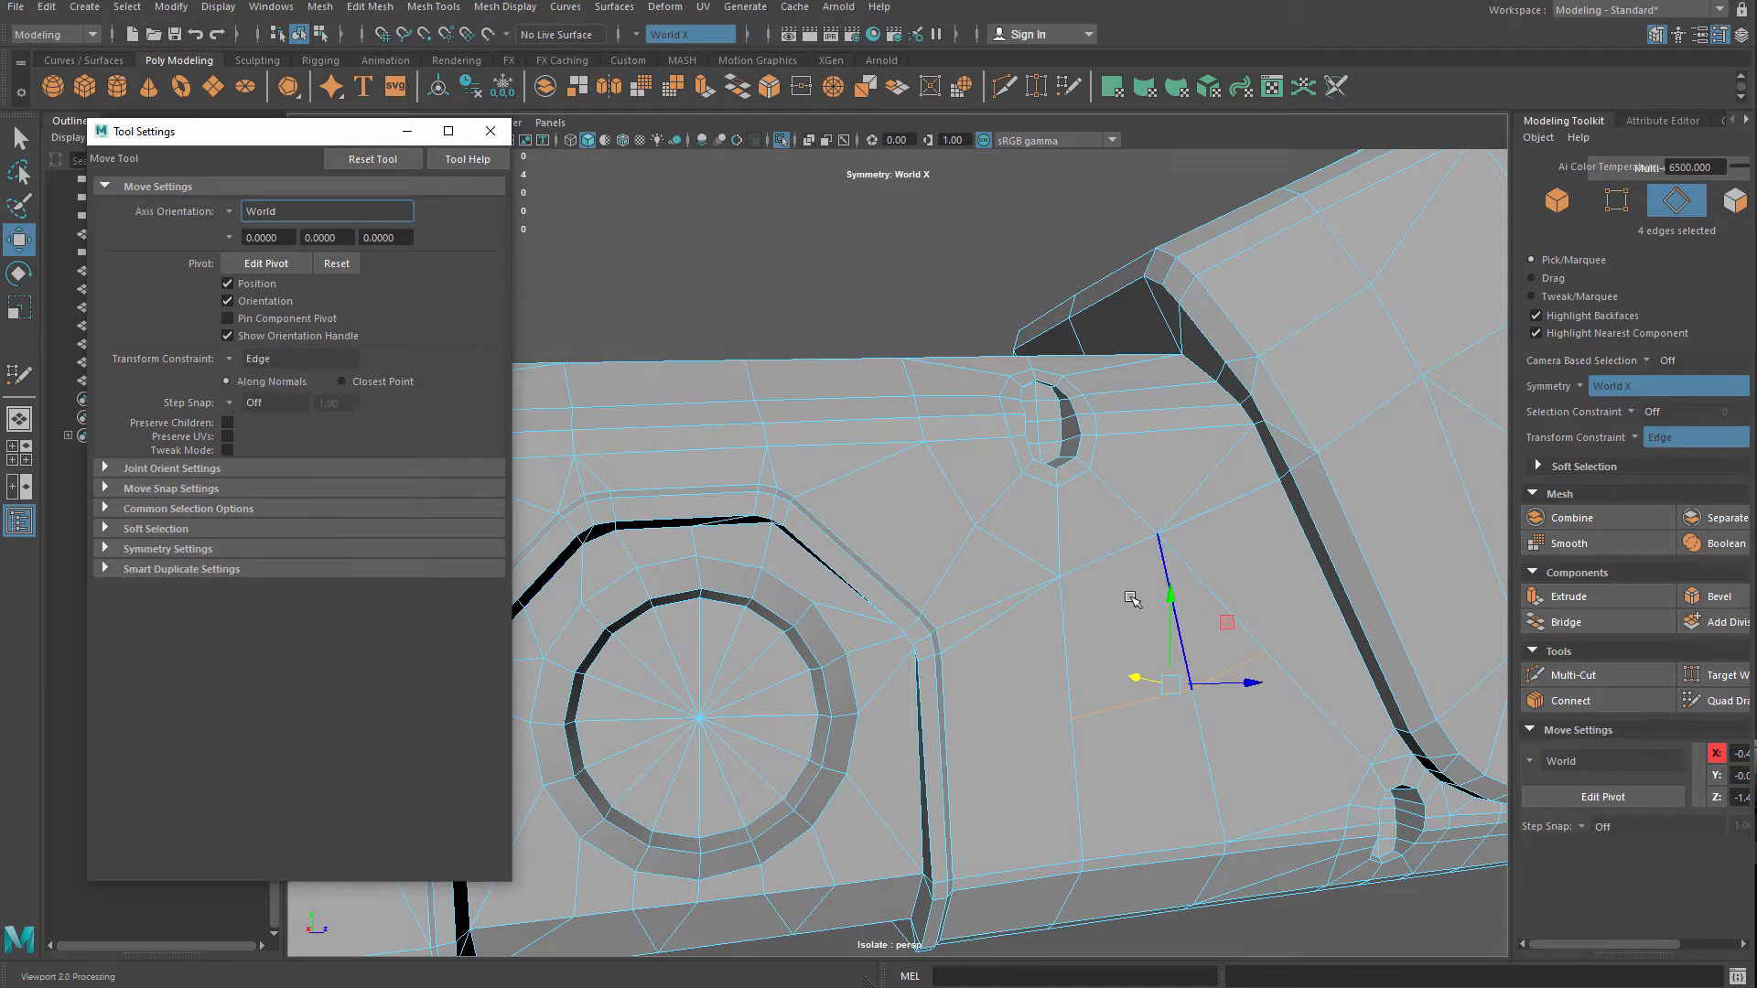
{"action": "left_click_drag", "start_coordinate": [1171, 611], "coordinate": [1174, 594]}
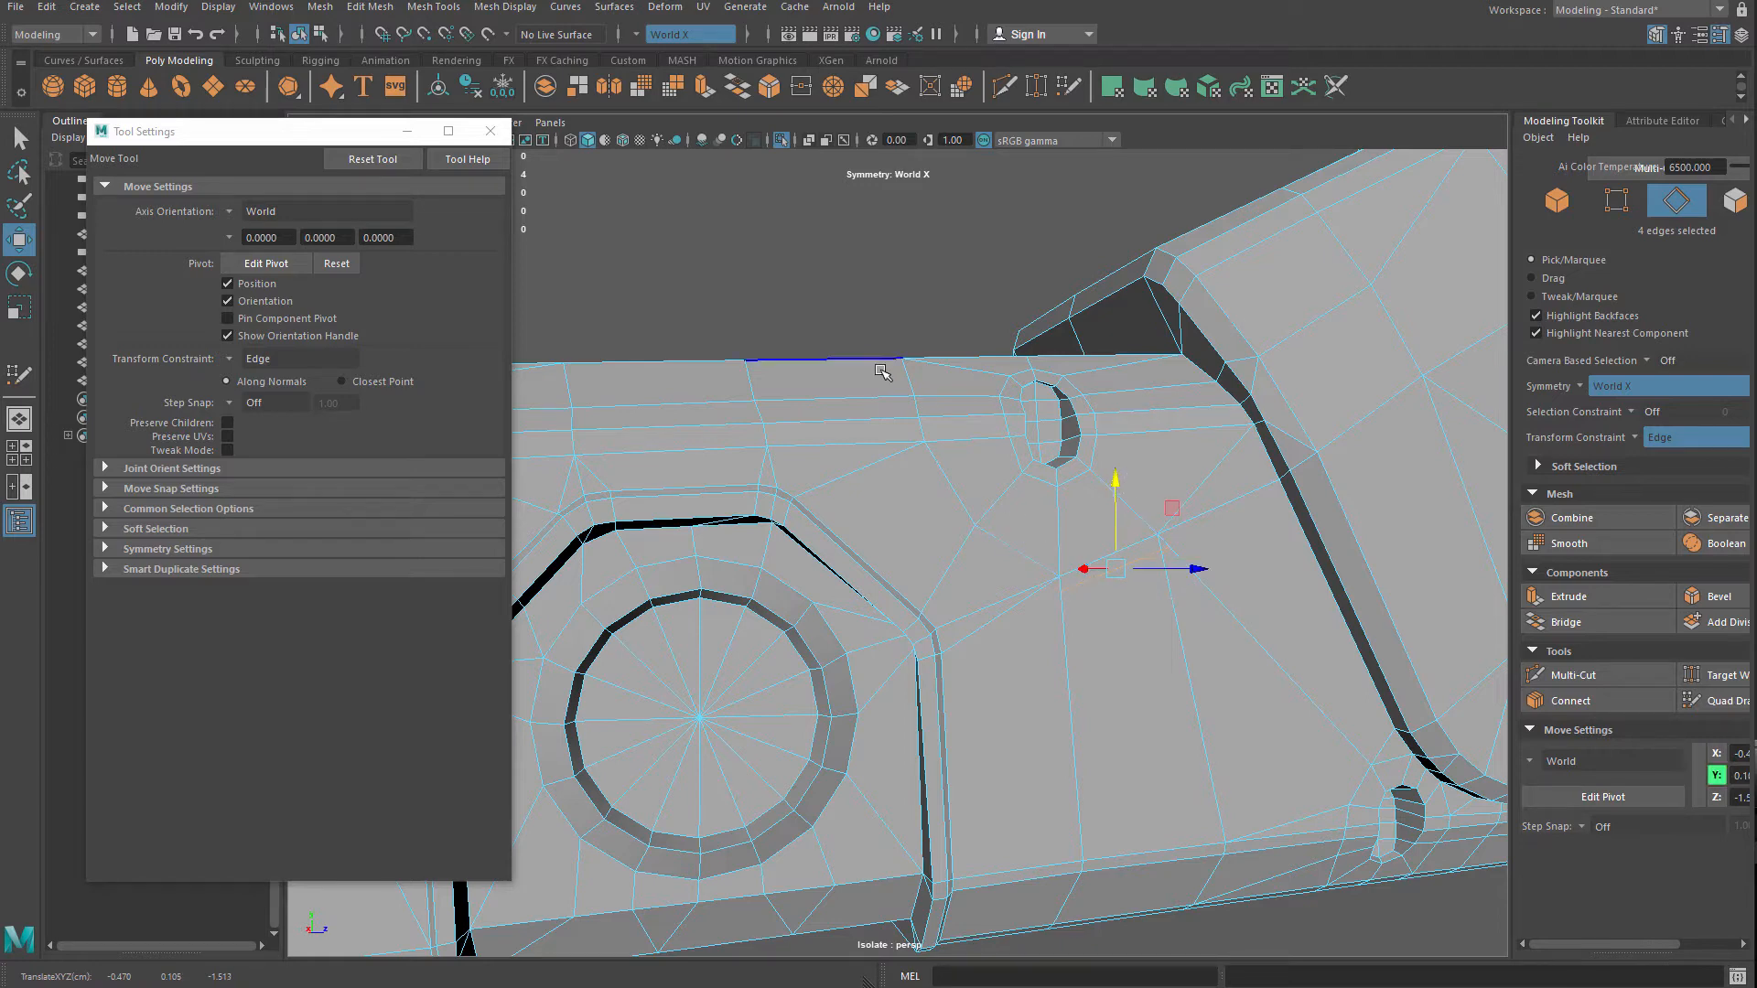
{"action": "right_click_drag", "start_coordinate": [915, 316], "coordinate": [847, 326]}
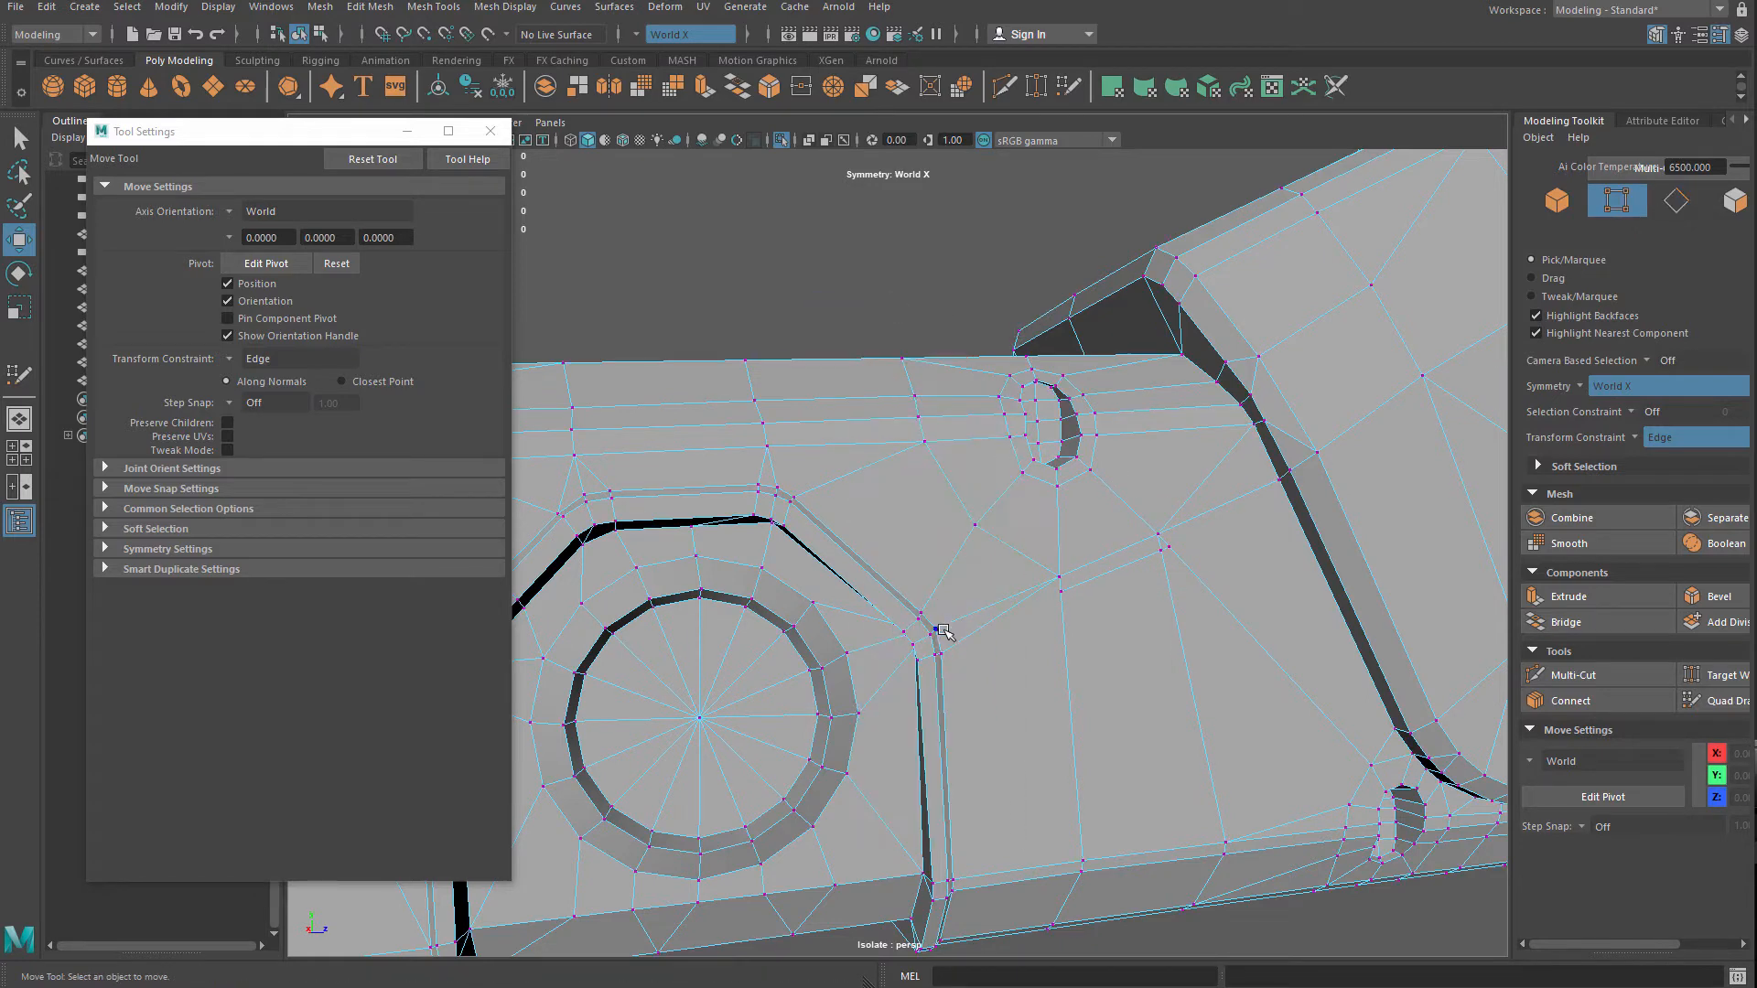
Connect the lower row of side panel vertices from the recess frame corner across to the rear bevel
{"action": "left_click", "coordinate": [942, 652]}
{"action": "left_click", "coordinate": [1060, 592], "text": "shift"}
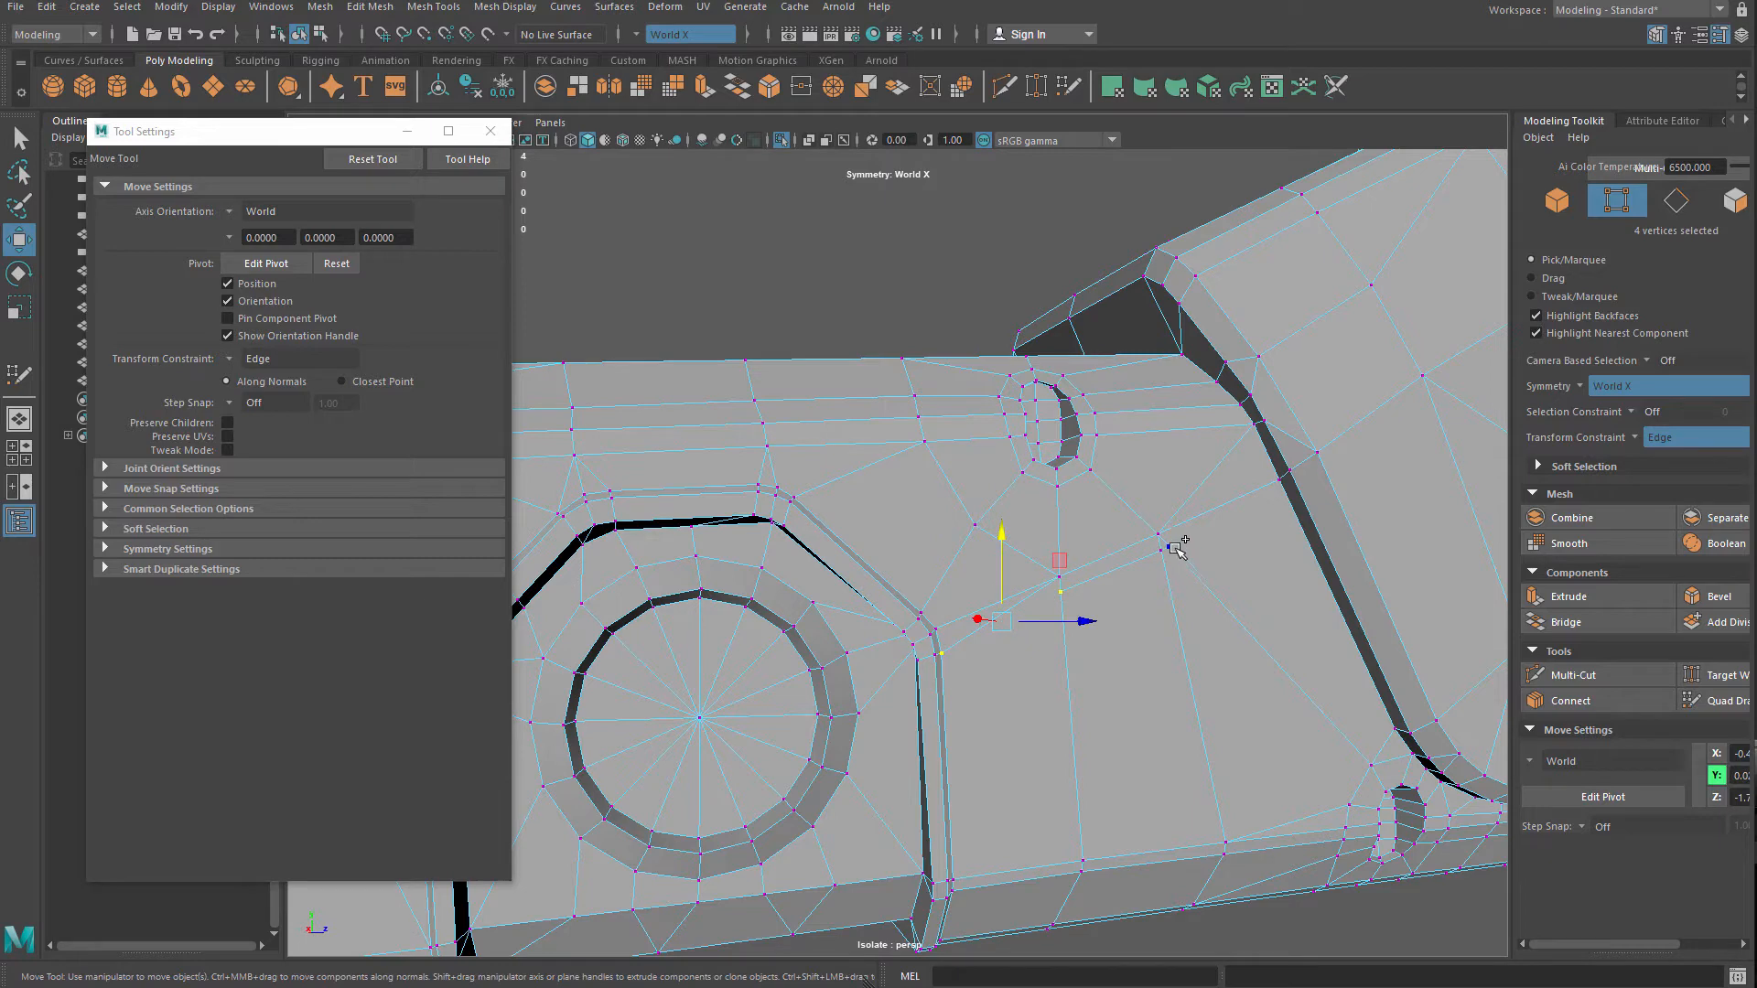
{"action": "left_click", "coordinate": [1280, 482], "text": "shift"}
{"action": "left_click", "coordinate": [320, 6]}
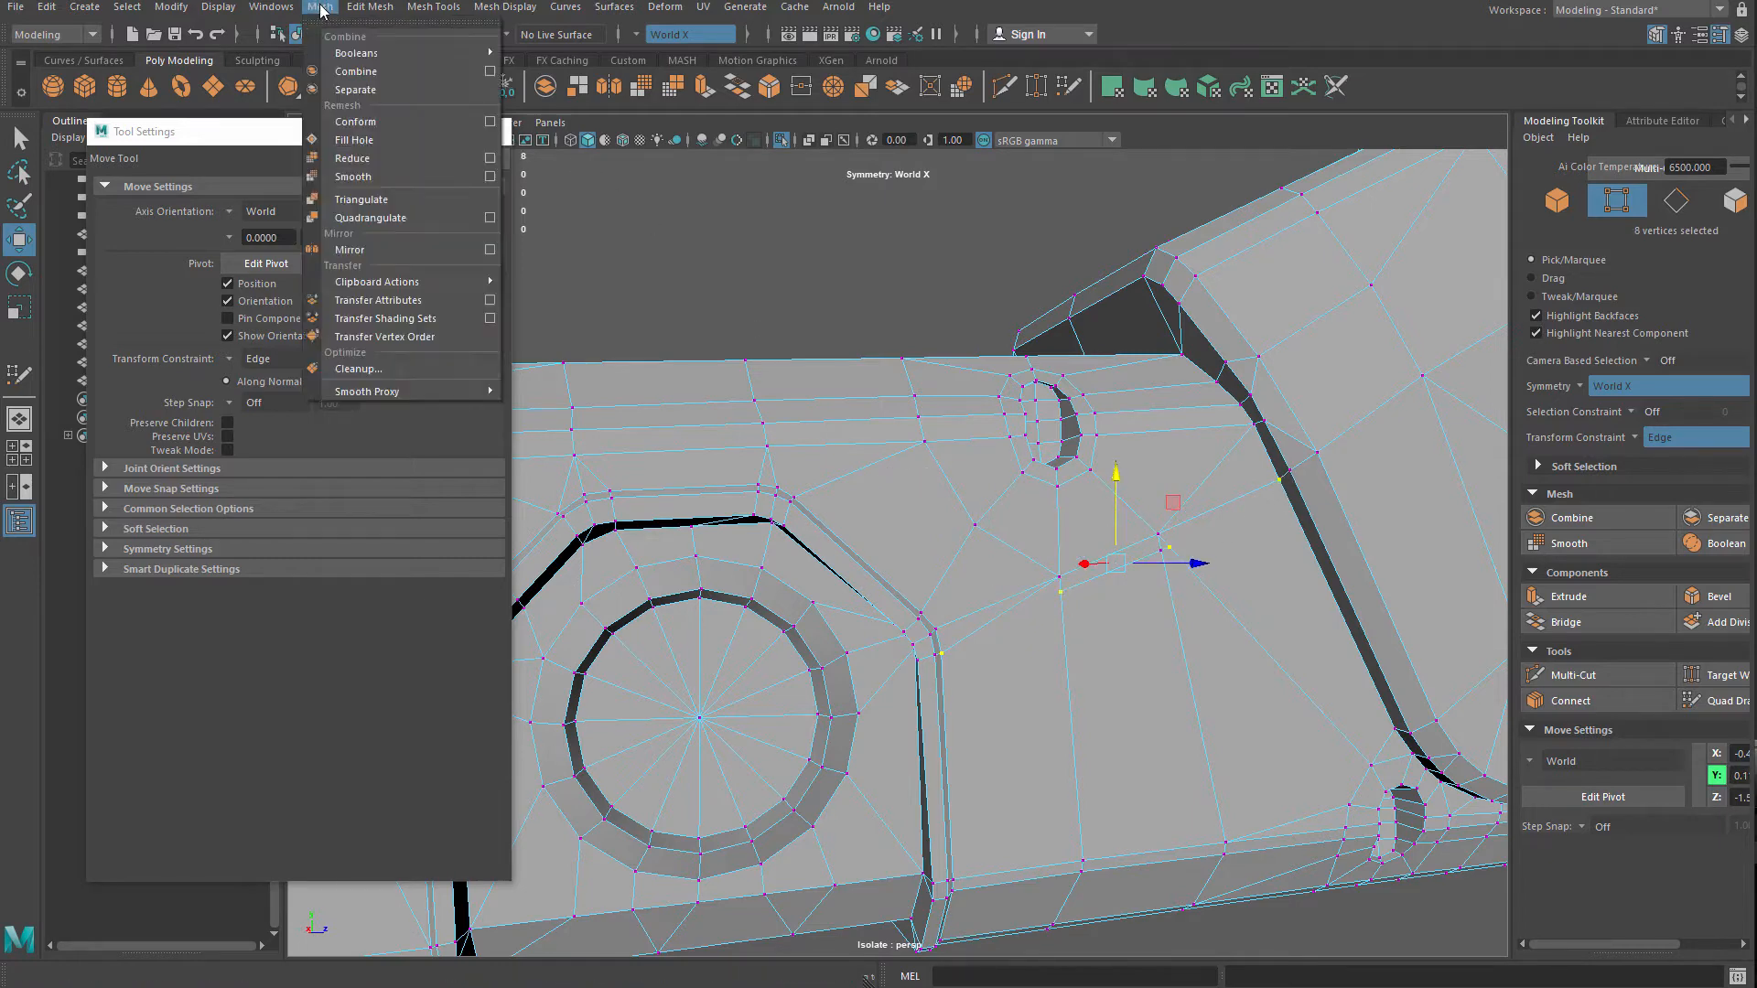
{"action": "mouse_move", "coordinate": [370, 8]}
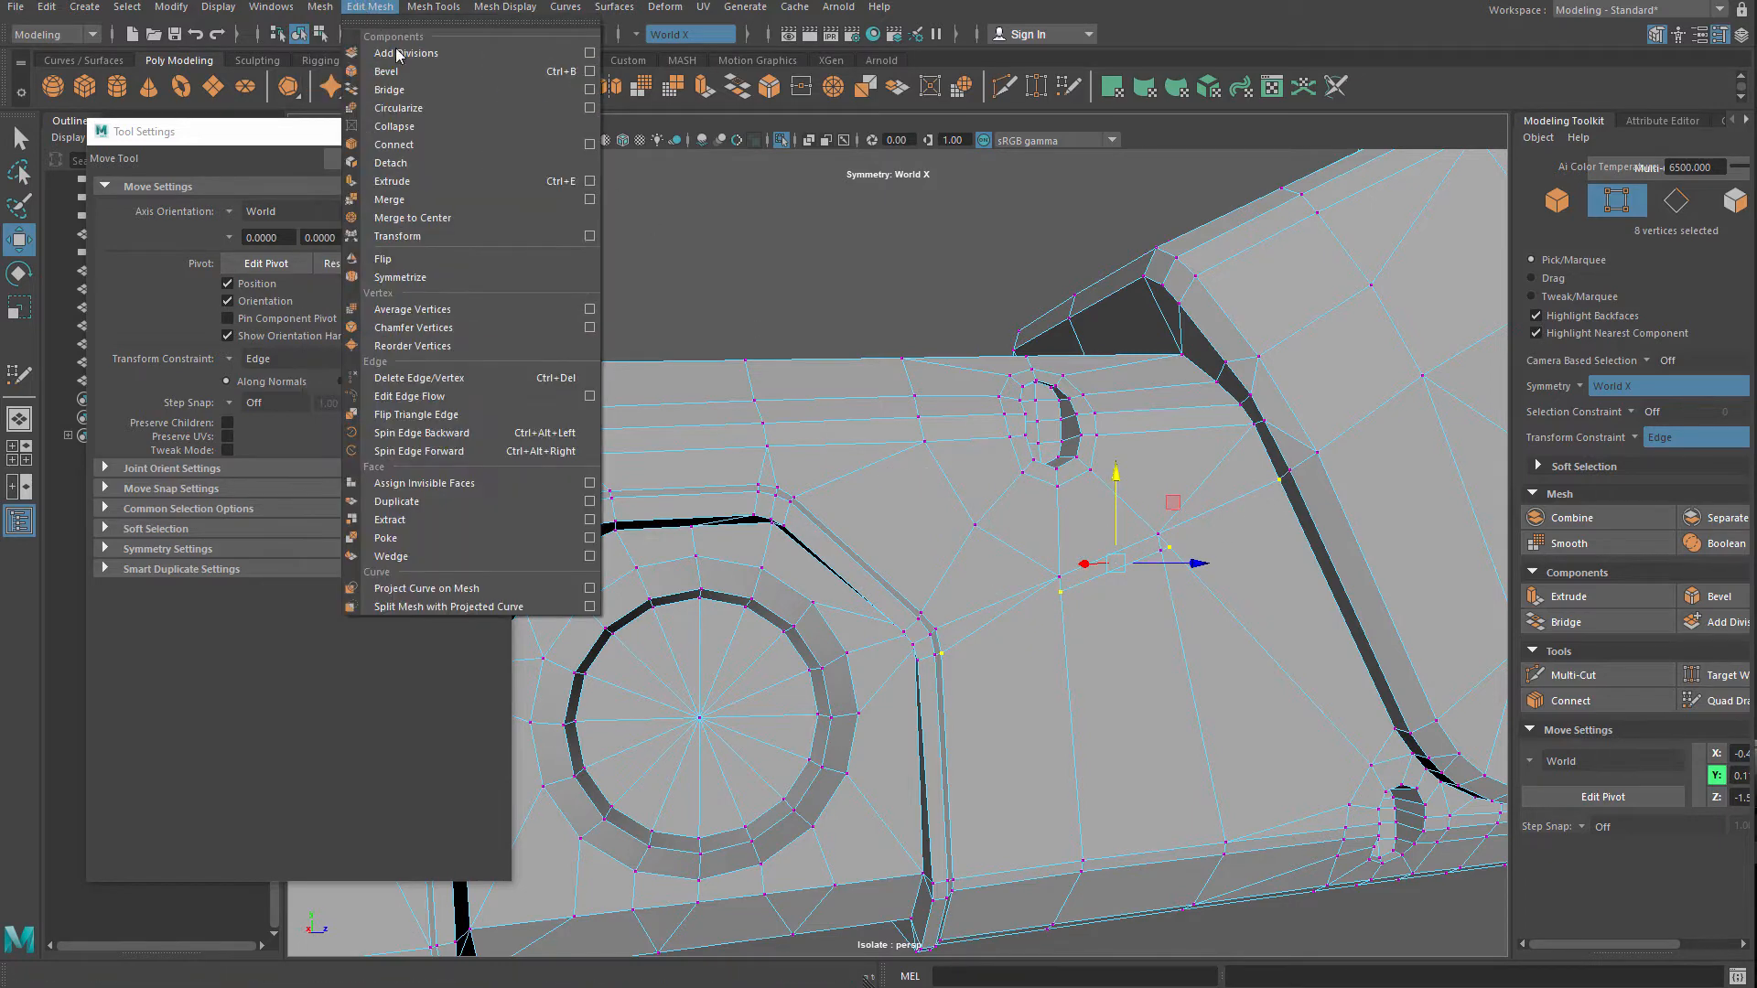
{"action": "left_click", "coordinate": [406, 144]}
{"action": "left_click_drag", "start_coordinate": [820, 306], "coordinate": [829, 306], "text": "alt"}
{"action": "scroll", "coordinate": [829, 306], "scroll_direction": "up", "scroll_amount": 2}
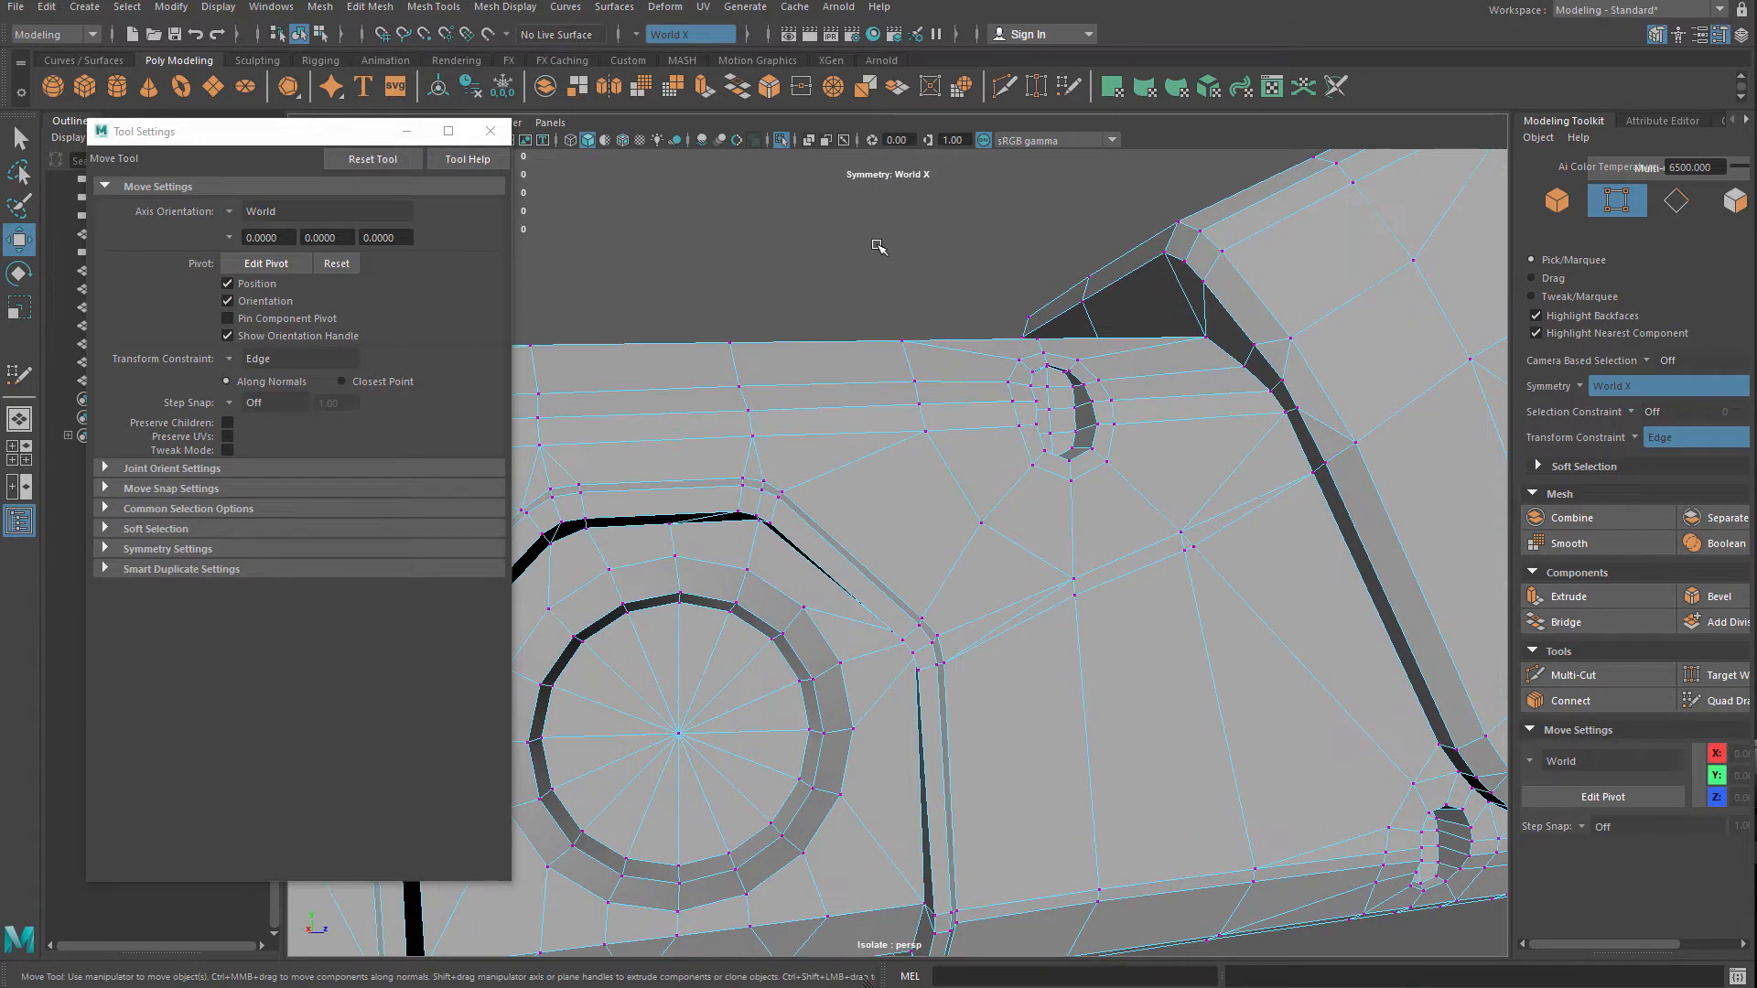
Delete the leftover connecting edges beside the new row at the recess frame and rear bevel ends
{"action": "right_click_drag", "start_coordinate": [878, 243], "coordinate": [881, 190]}
{"action": "left_click", "coordinate": [1055, 599]}
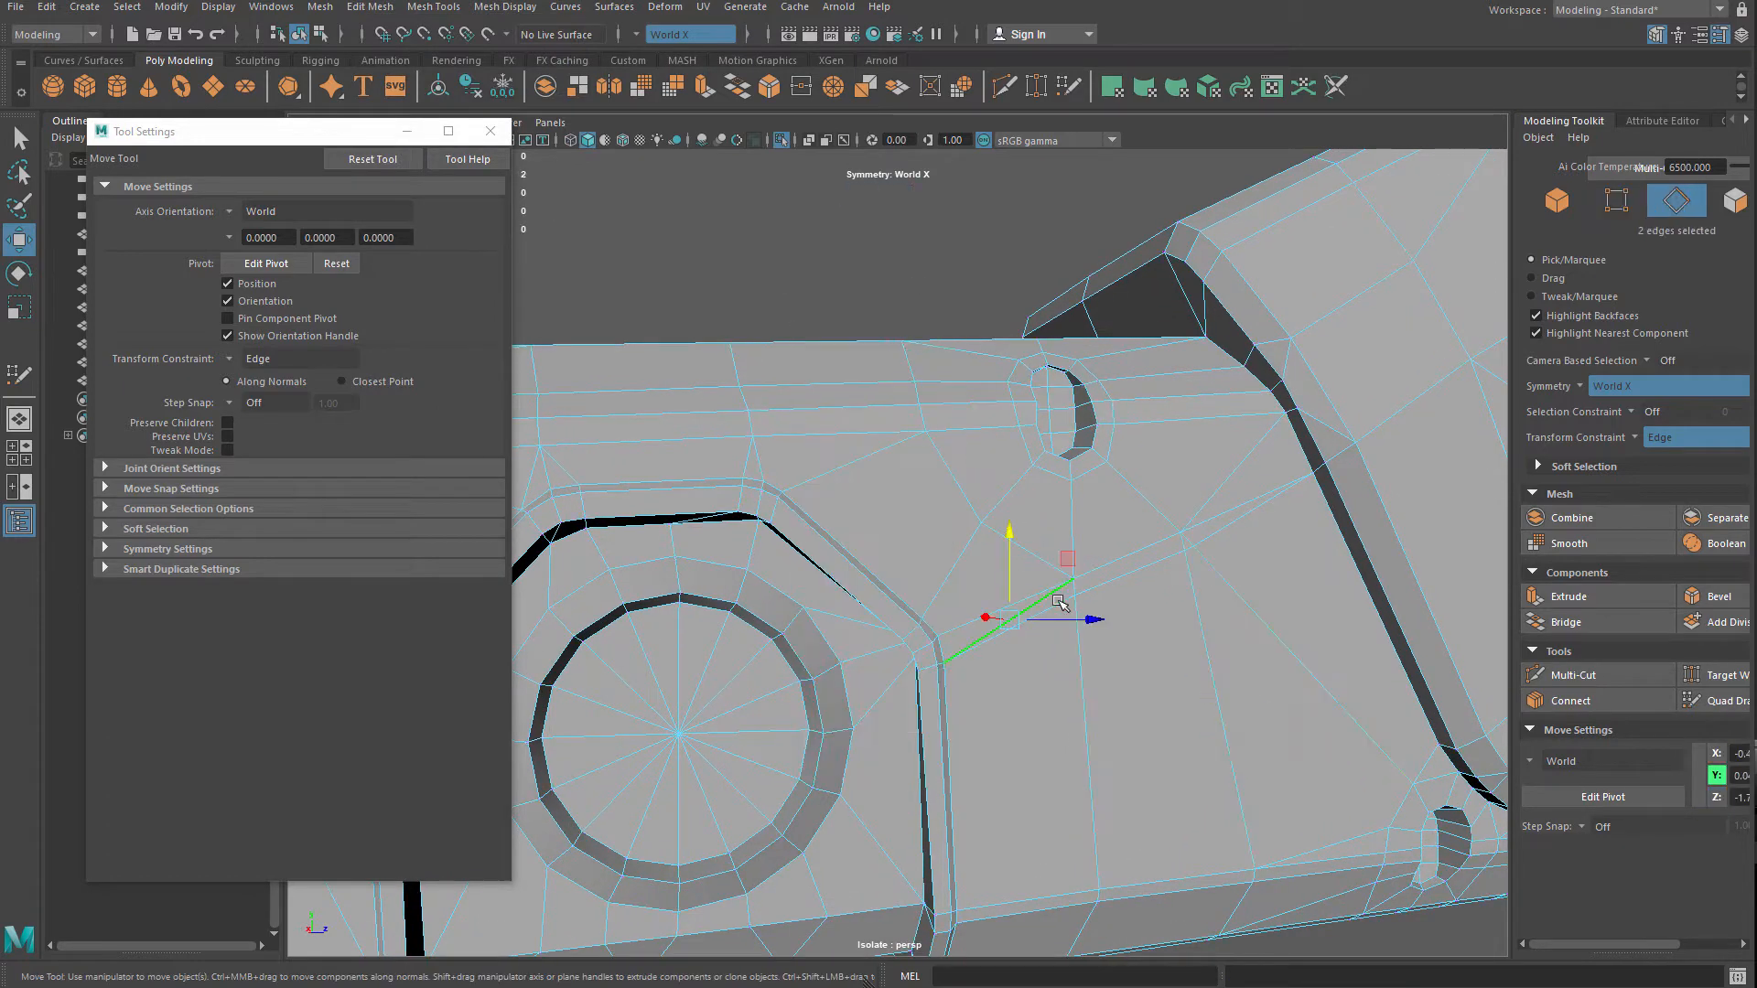
{"action": "left_click", "coordinate": [1267, 513], "text": "shift"}
{"action": "key", "text": "Delete"}
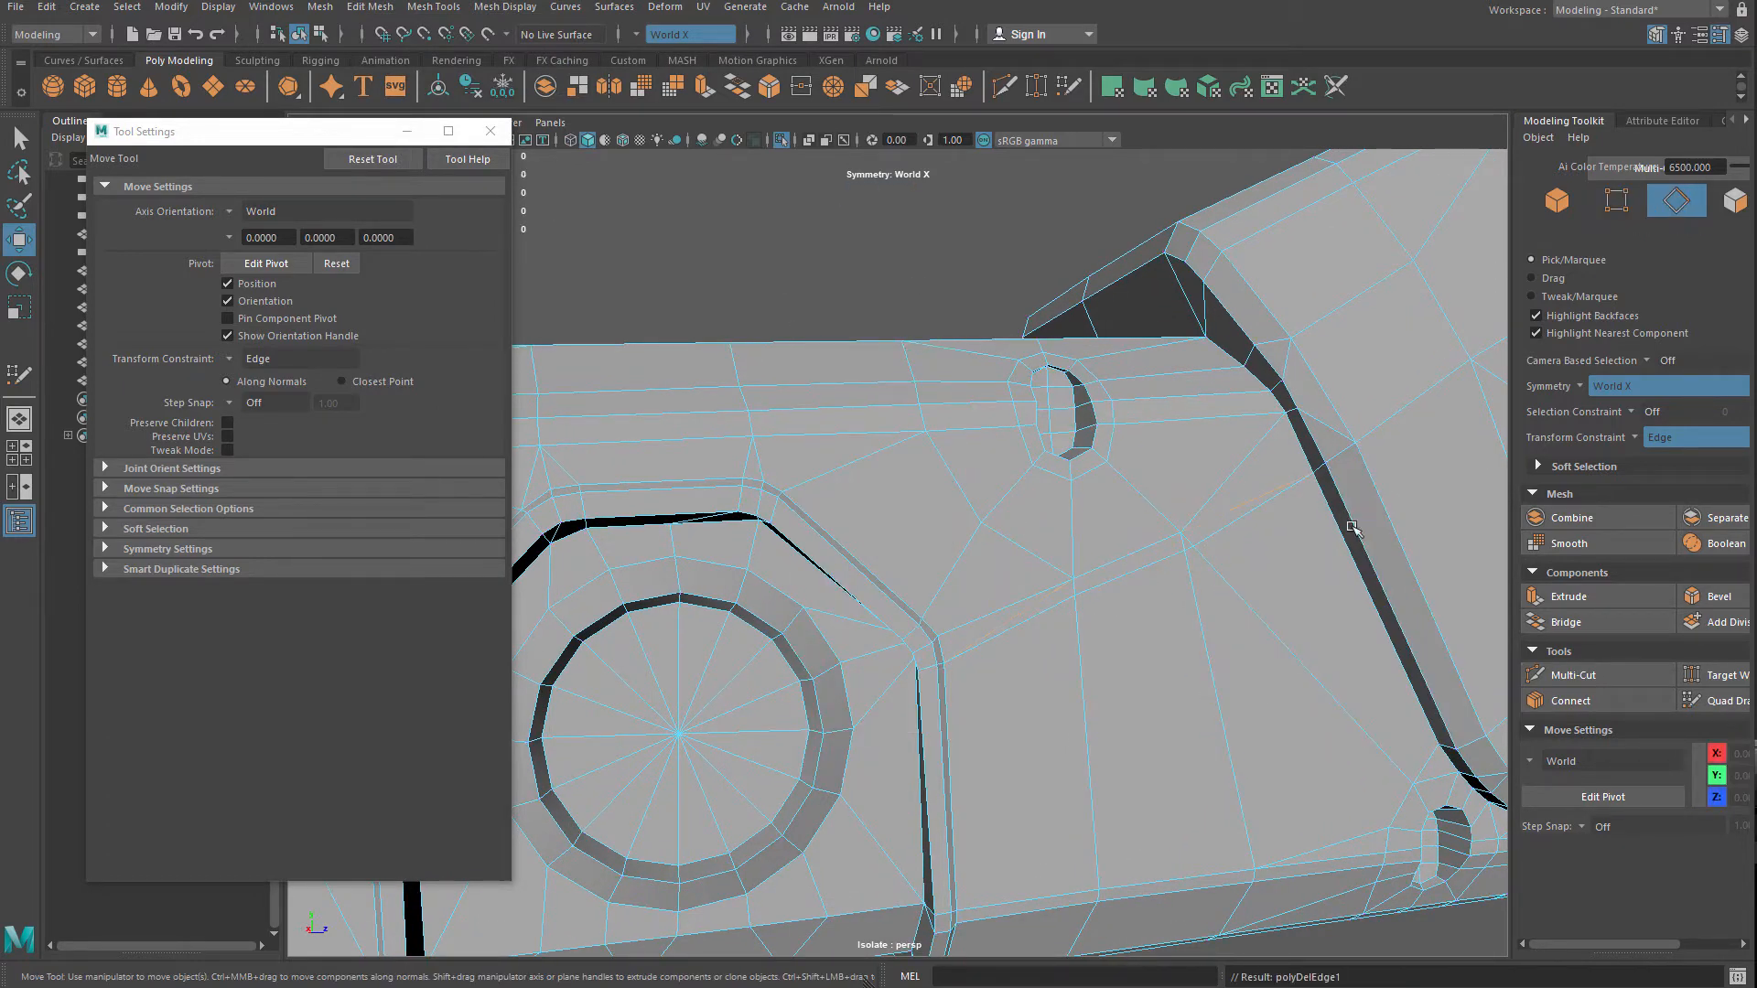
Collapse the short edge between the close vertices where the row crosses the second lengthwise edge
{"action": "left_click", "coordinate": [1189, 552]}
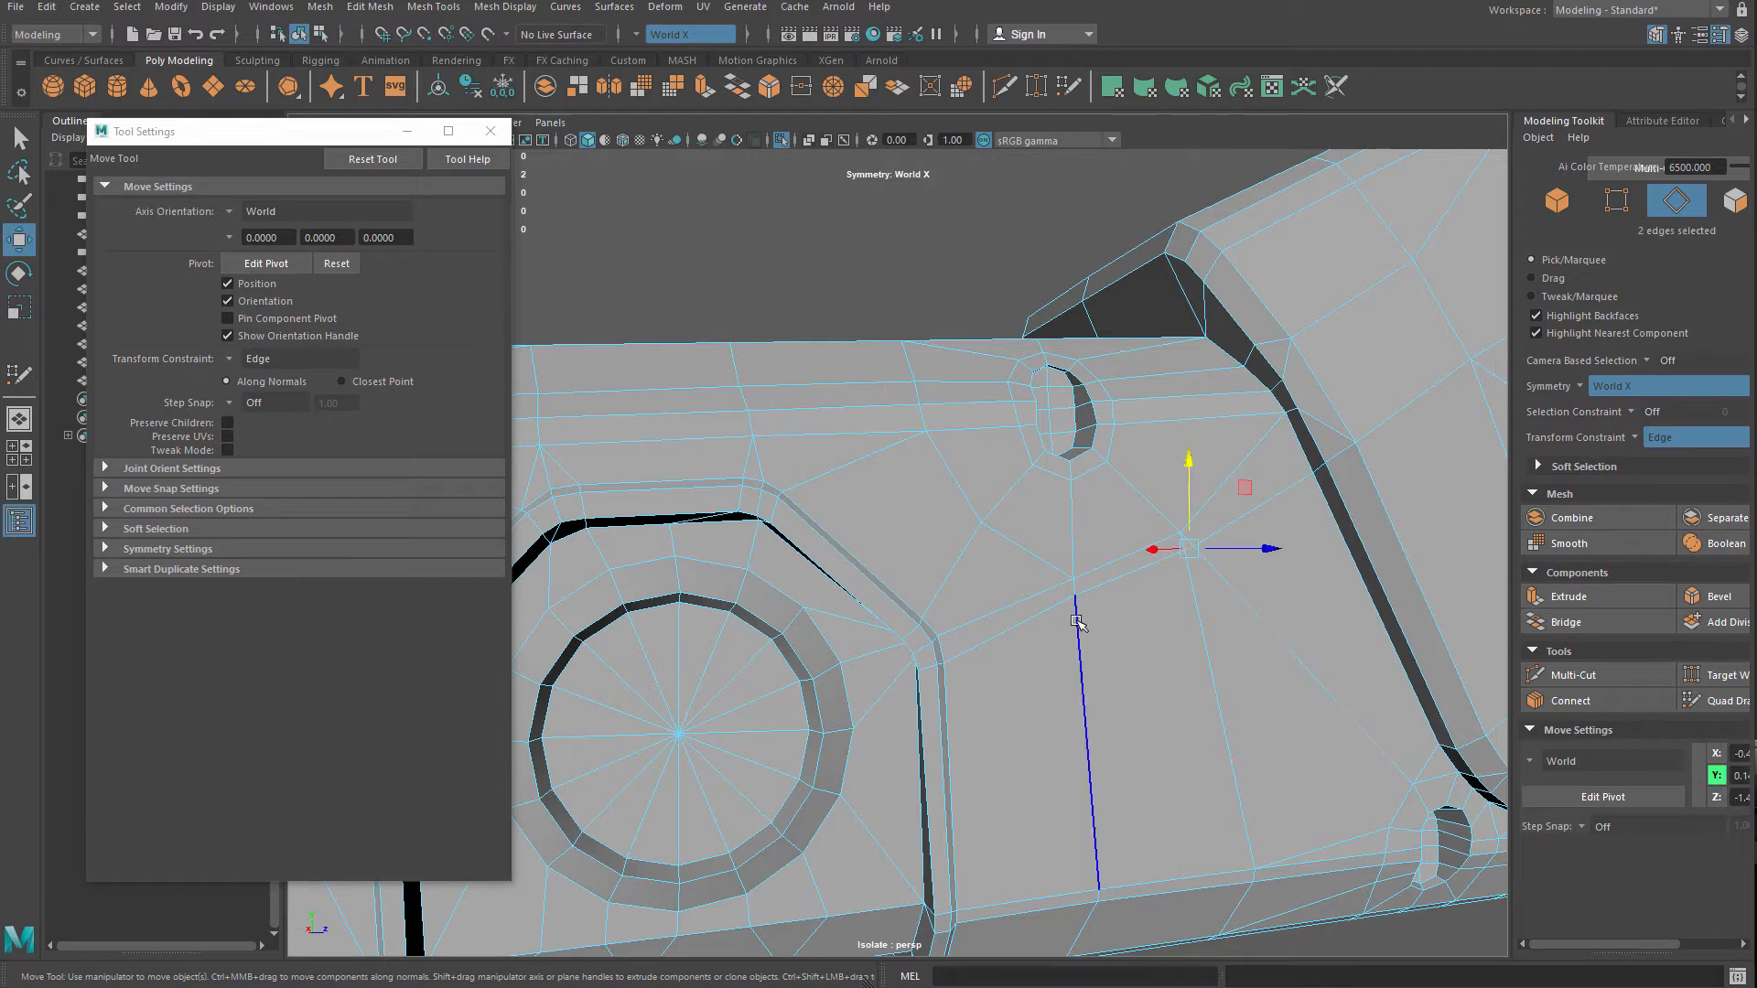
{"action": "left_click", "coordinate": [373, 11]}
{"action": "left_click", "coordinate": [430, 111]}
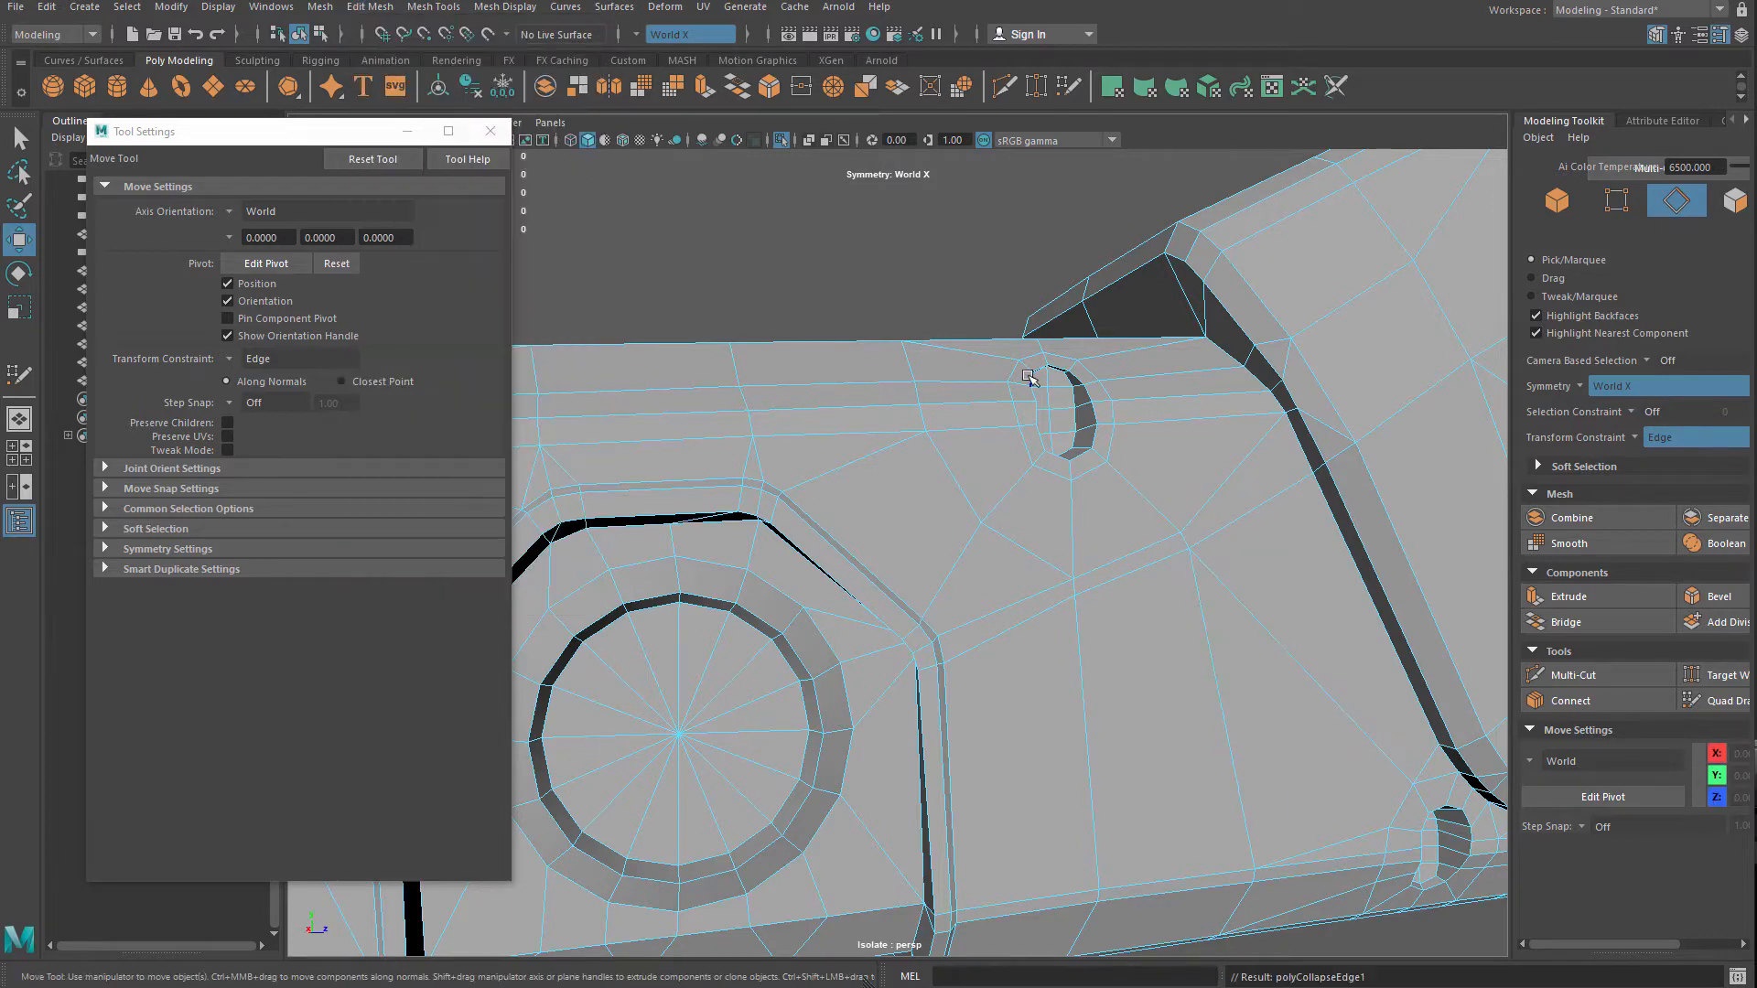
Slide the row vertex beneath the upper slot slightly down its edge, and clear the selection
{"action": "right_click_drag", "start_coordinate": [904, 300], "coordinate": [798, 295]}
{"action": "left_click", "coordinate": [1076, 594]}
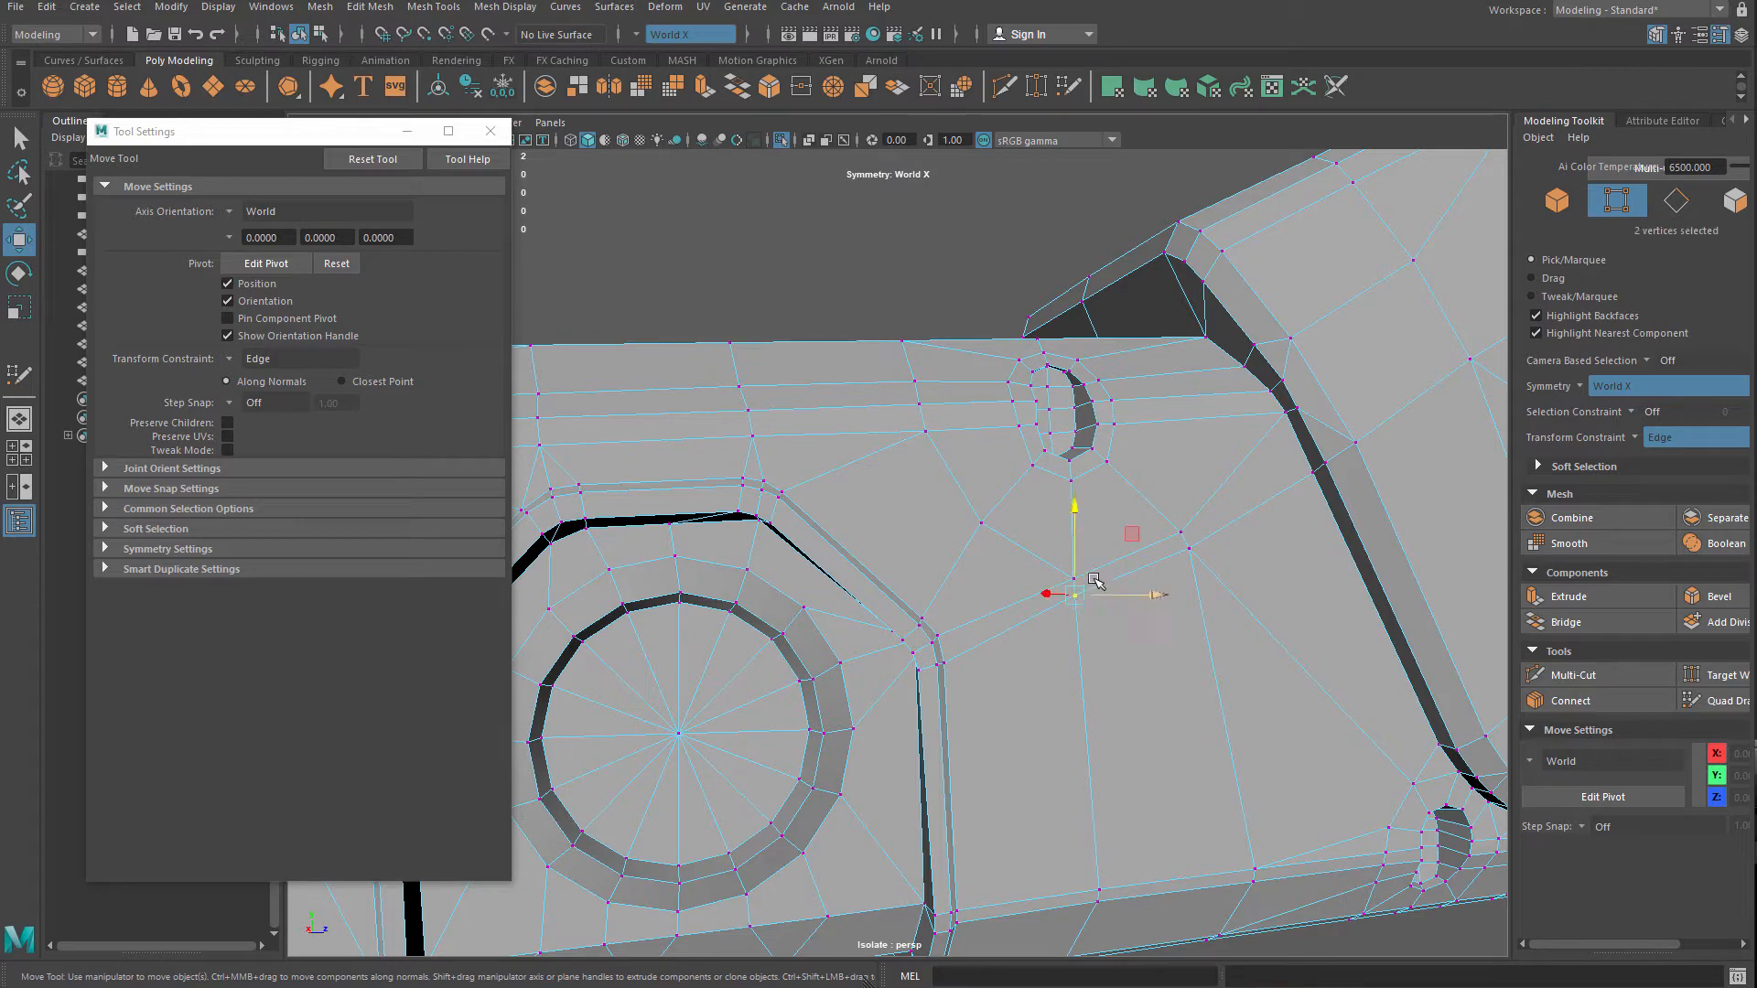
{"action": "left_click_drag", "start_coordinate": [1079, 513], "coordinate": [1080, 528]}
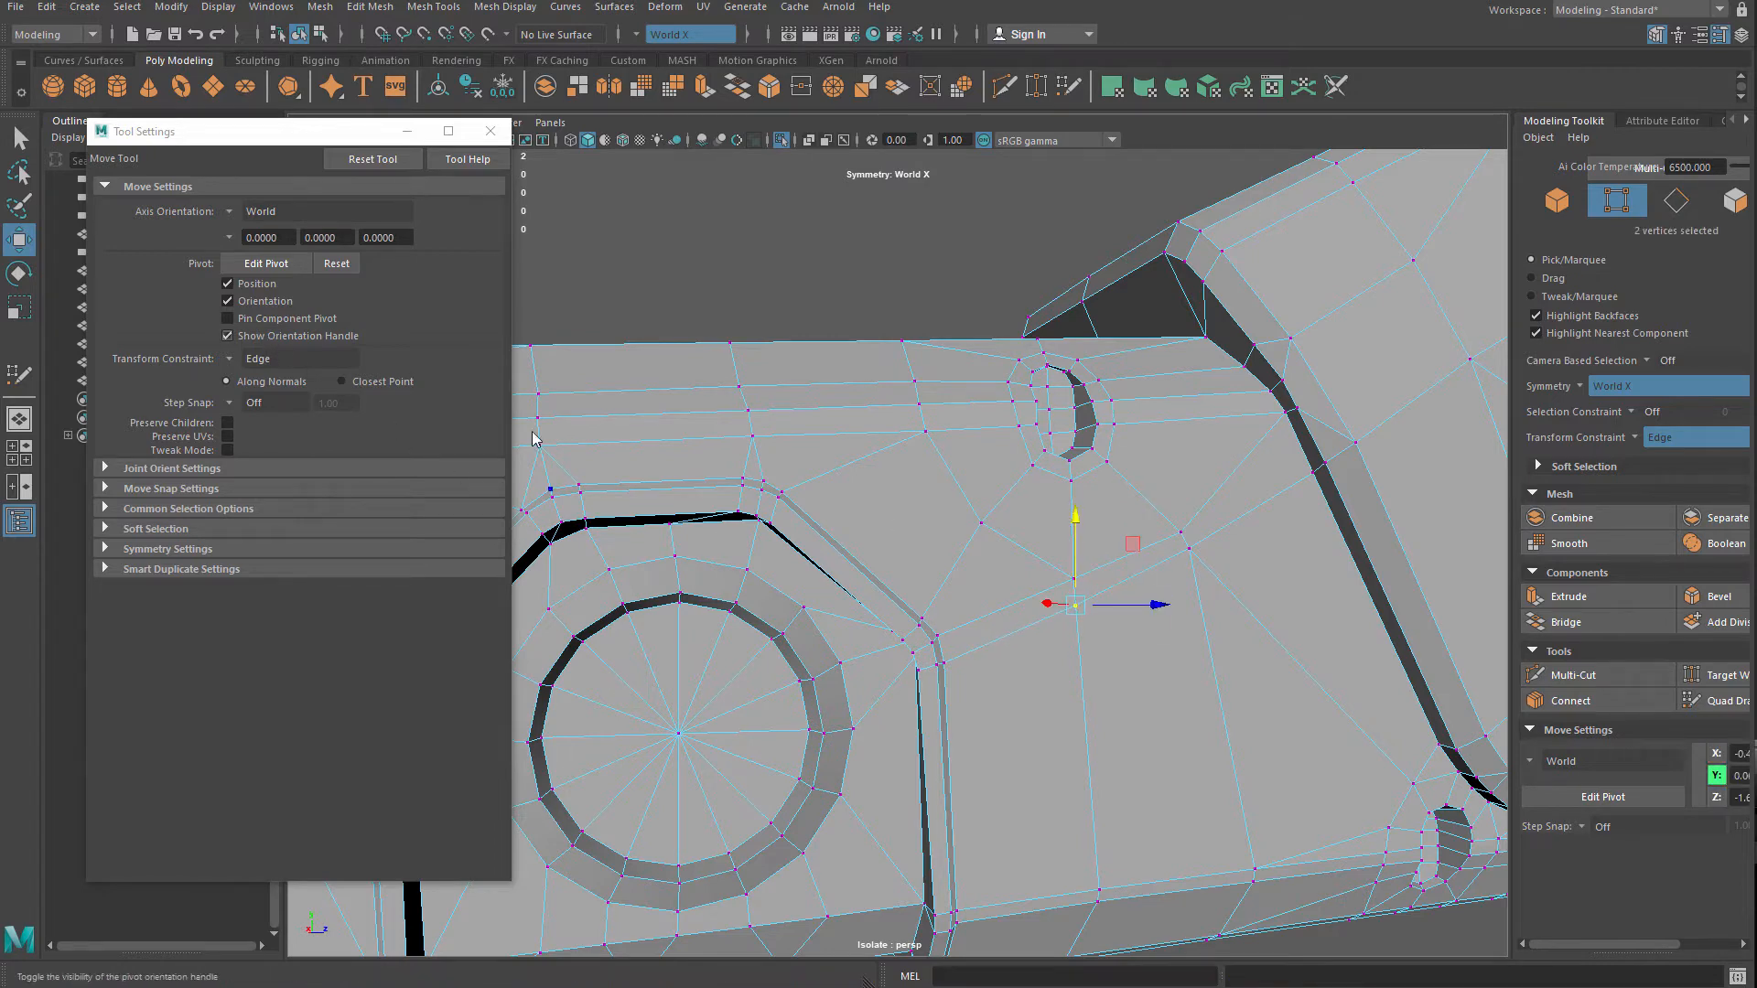
{"action": "left_click", "coordinate": [1190, 553]}
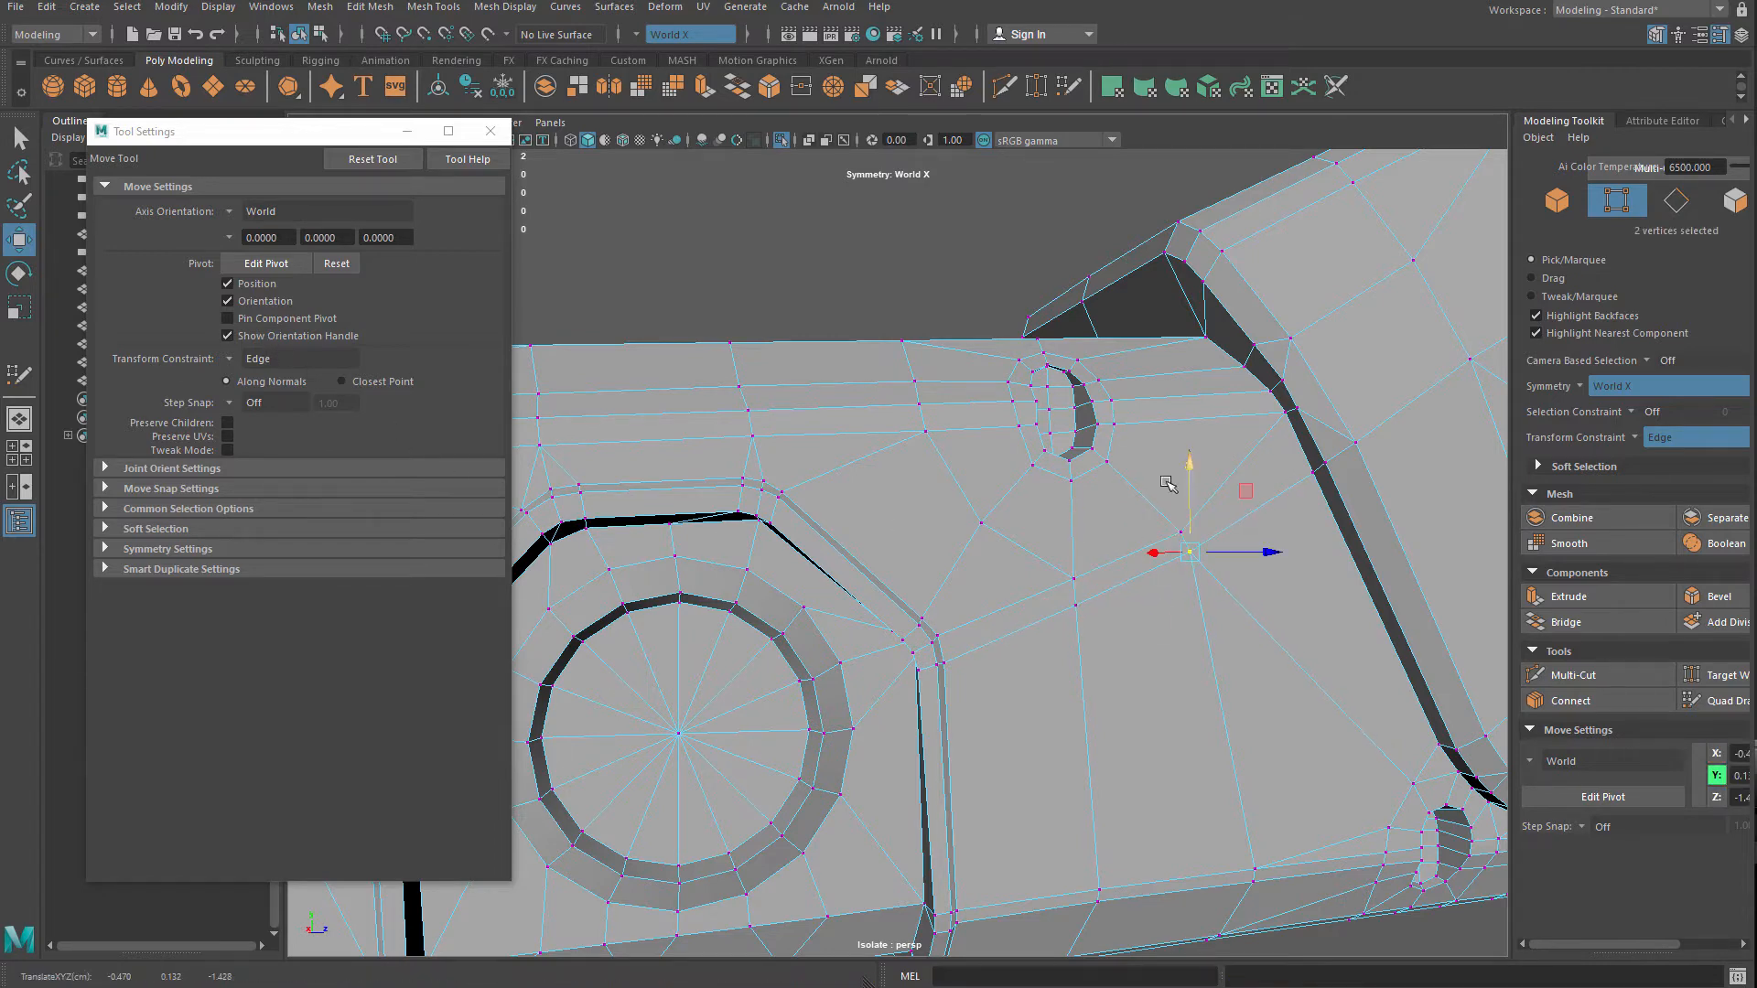
{"action": "left_click", "coordinate": [1001, 278]}
Slide the two vertices just above the row upward to widen their gap from it
{"action": "left_click_drag", "start_coordinate": [1020, 394], "coordinate": [1166, 475], "text": "alt"}
{"action": "left_click_drag", "start_coordinate": [1185, 550], "coordinate": [1148, 401]}
{"action": "left_click", "coordinate": [1016, 298]}
{"action": "left_click_drag", "start_coordinate": [1146, 551], "coordinate": [1122, 517]}
{"action": "left_click_drag", "start_coordinate": [1027, 596], "coordinate": [992, 573]}
{"action": "left_click_drag", "start_coordinate": [917, 510], "coordinate": [910, 507], "text": "alt"}
{"action": "right_click_drag", "start_coordinate": [910, 506], "coordinate": [898, 514], "text": "alt"}
{"action": "middle_click_drag", "start_coordinate": [940, 561], "coordinate": [985, 535], "text": "alt"}
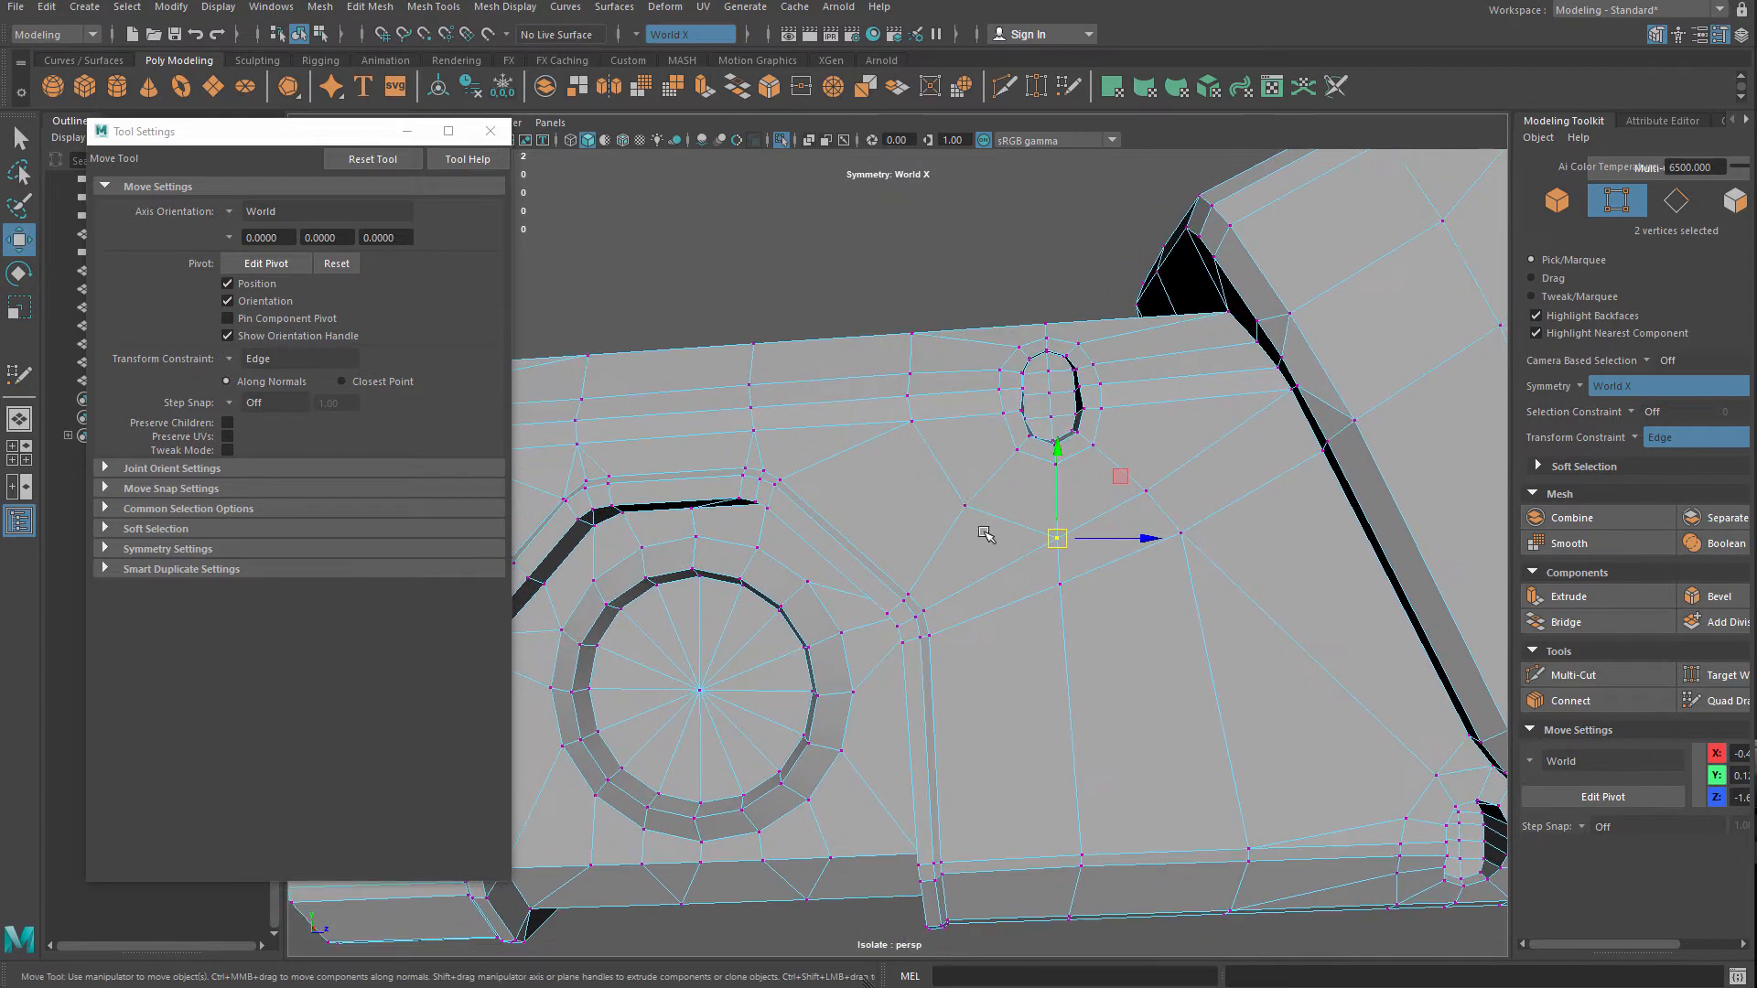
Slide the two row vertices in the middle of the side panel farther down their lengthwise edges
{"action": "left_click_drag", "start_coordinate": [986, 533], "coordinate": [976, 624], "text": "alt"}
{"action": "left_click_drag", "start_coordinate": [1082, 604], "coordinate": [1080, 622]}
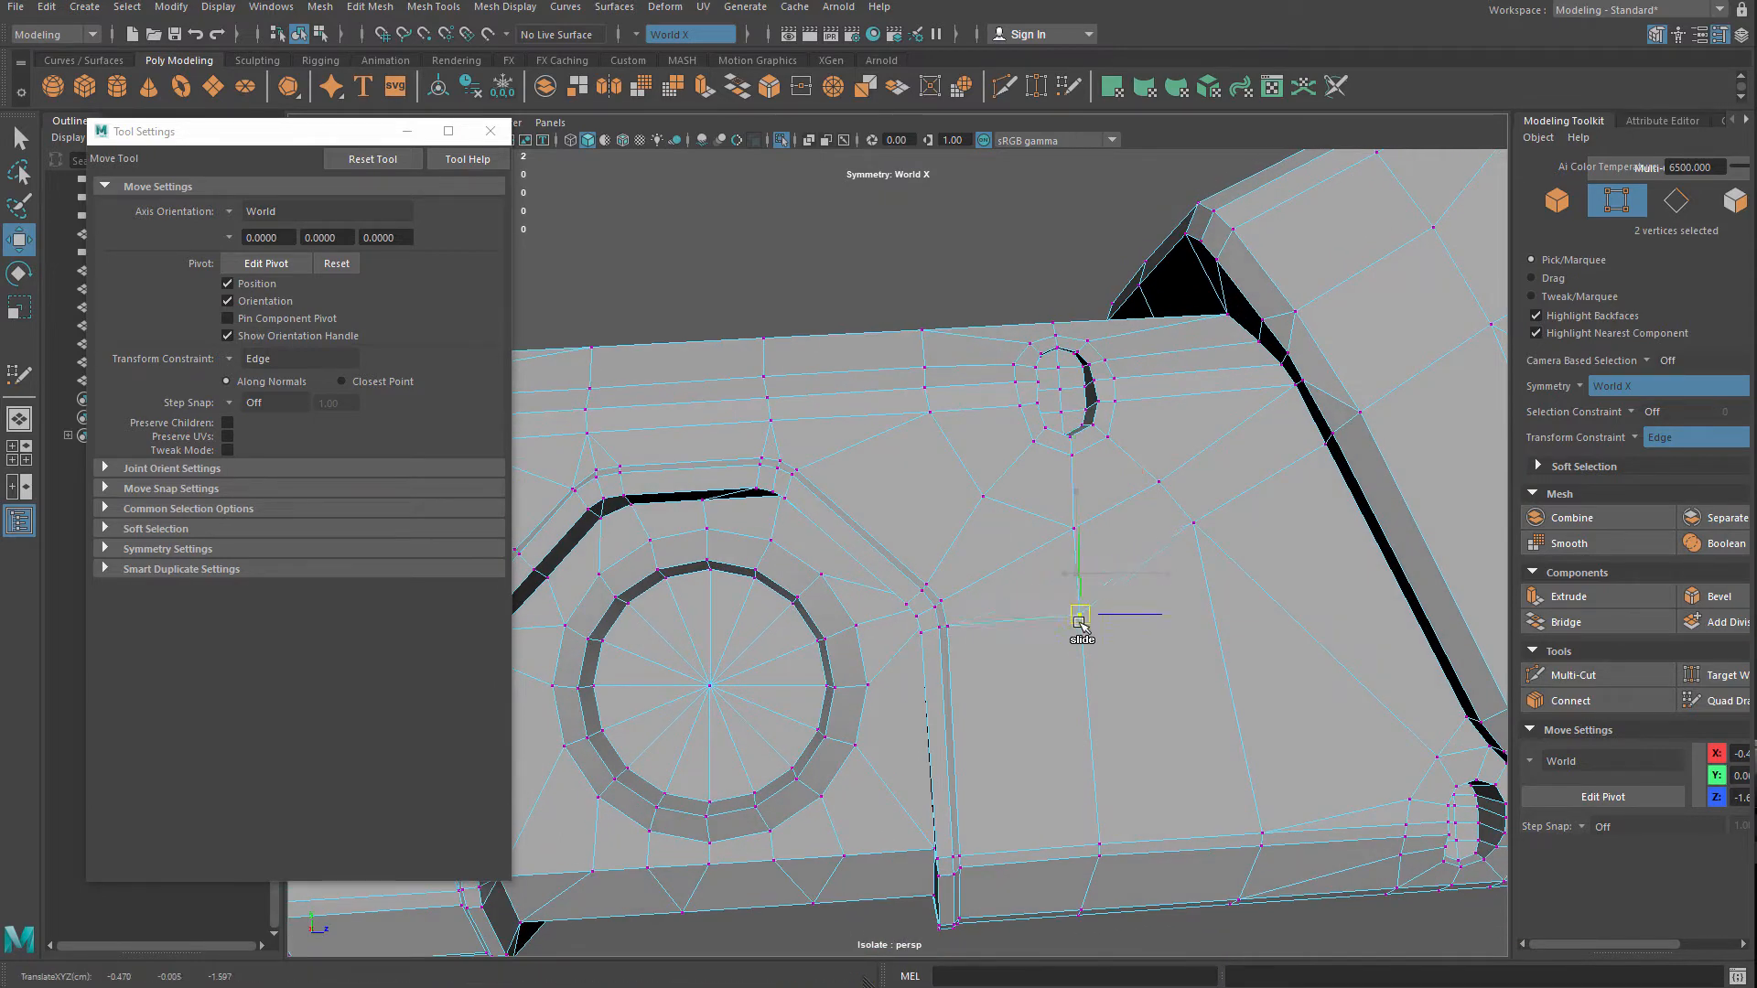
{"action": "middle_click_drag", "start_coordinate": [1184, 537], "coordinate": [1206, 553]}
{"action": "left_click_drag", "start_coordinate": [1235, 611], "coordinate": [1273, 526], "text": "alt"}
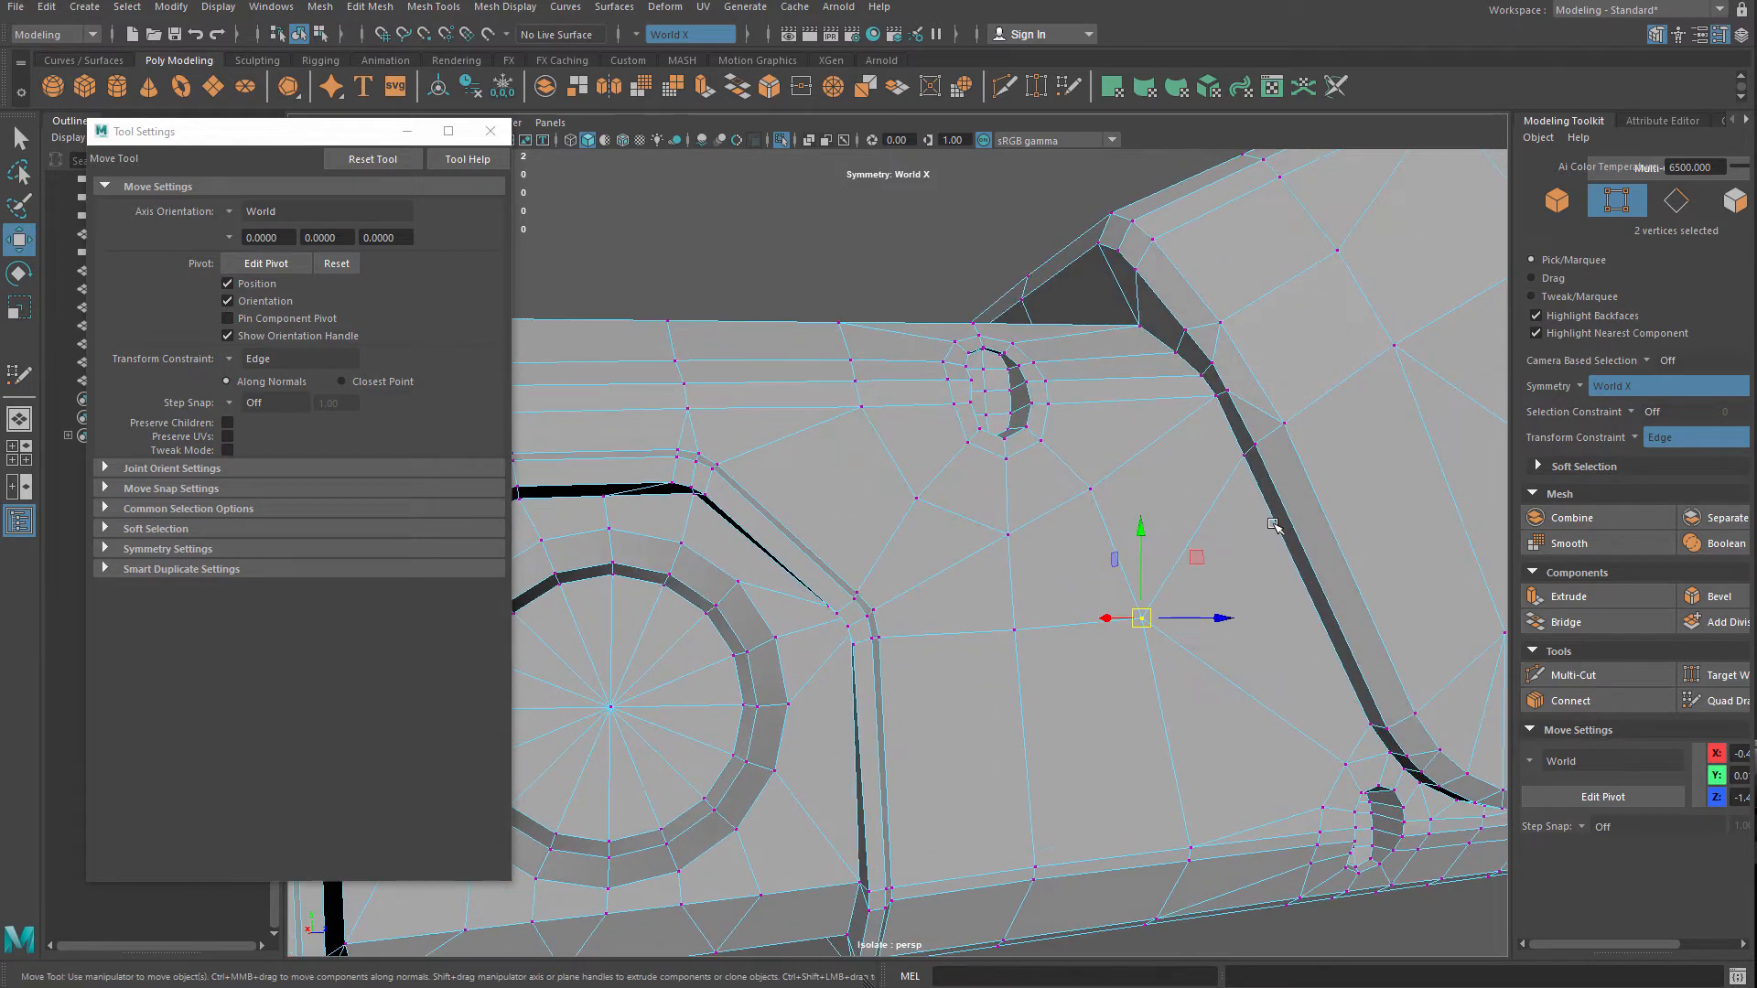
Slide the two vertices across the rear bevel down its edges towards the height of the side panel row
{"action": "left_click", "coordinate": [1243, 459]}
{"action": "middle_click_drag", "start_coordinate": [1247, 462], "coordinate": [1275, 549]}
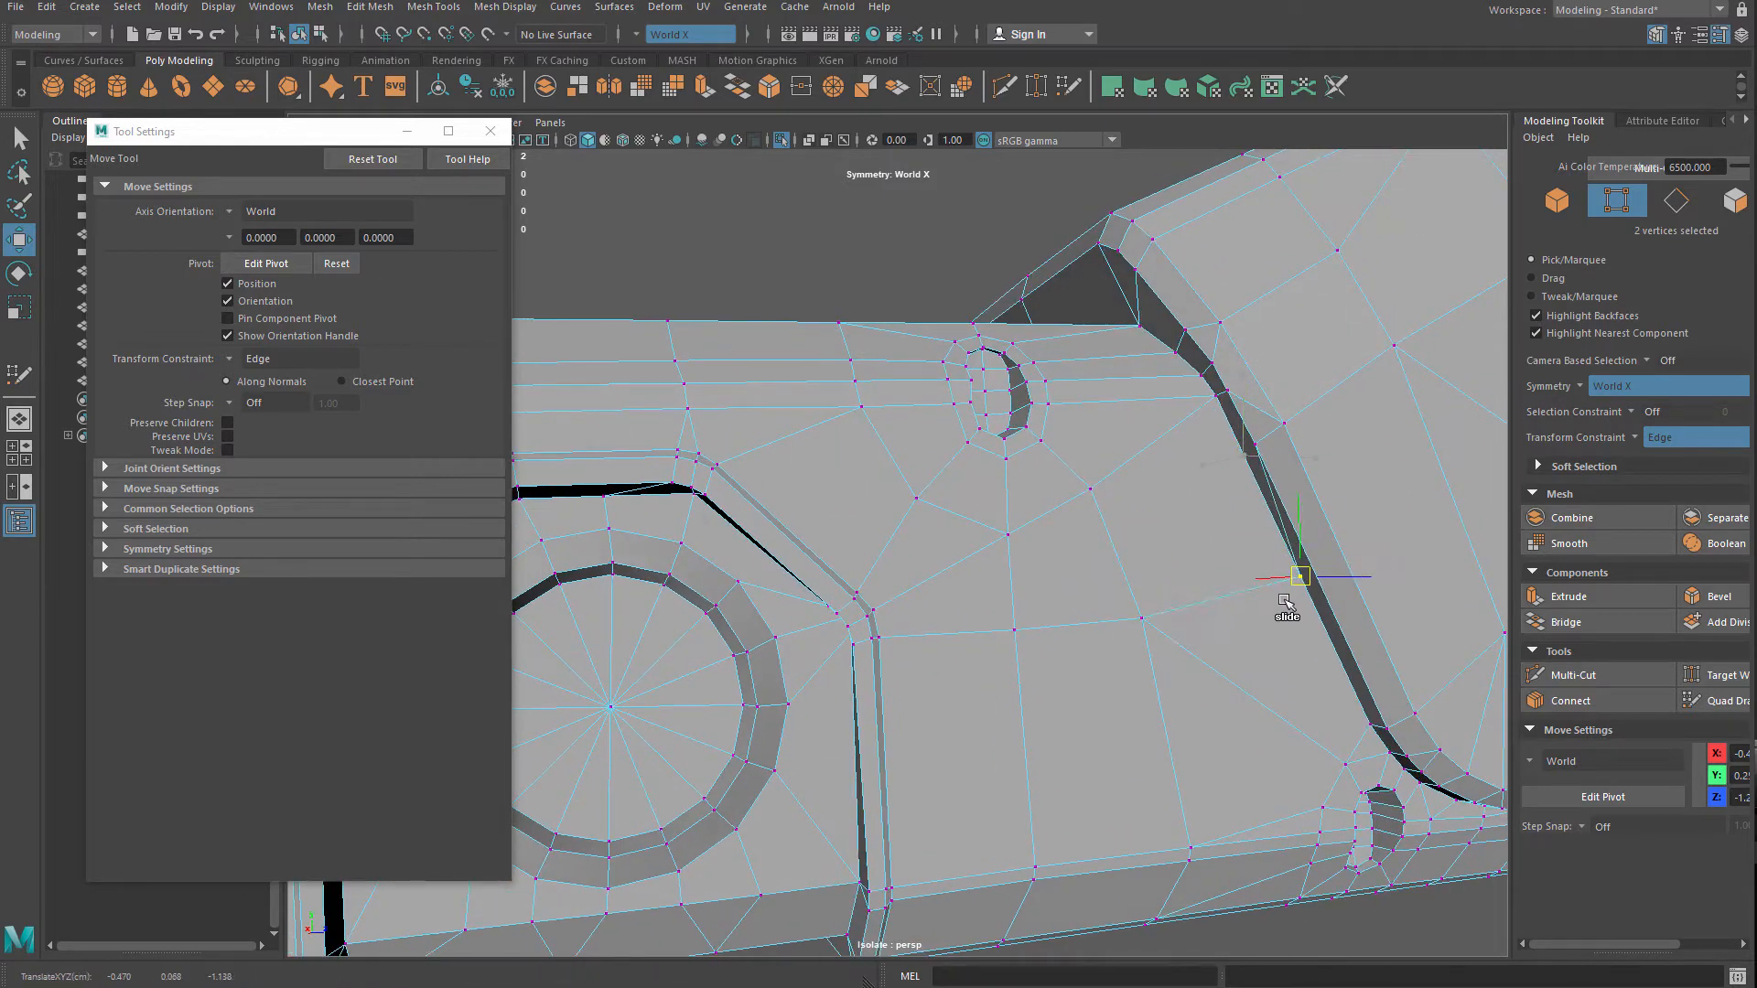
{"action": "left_click", "coordinate": [1259, 448]}
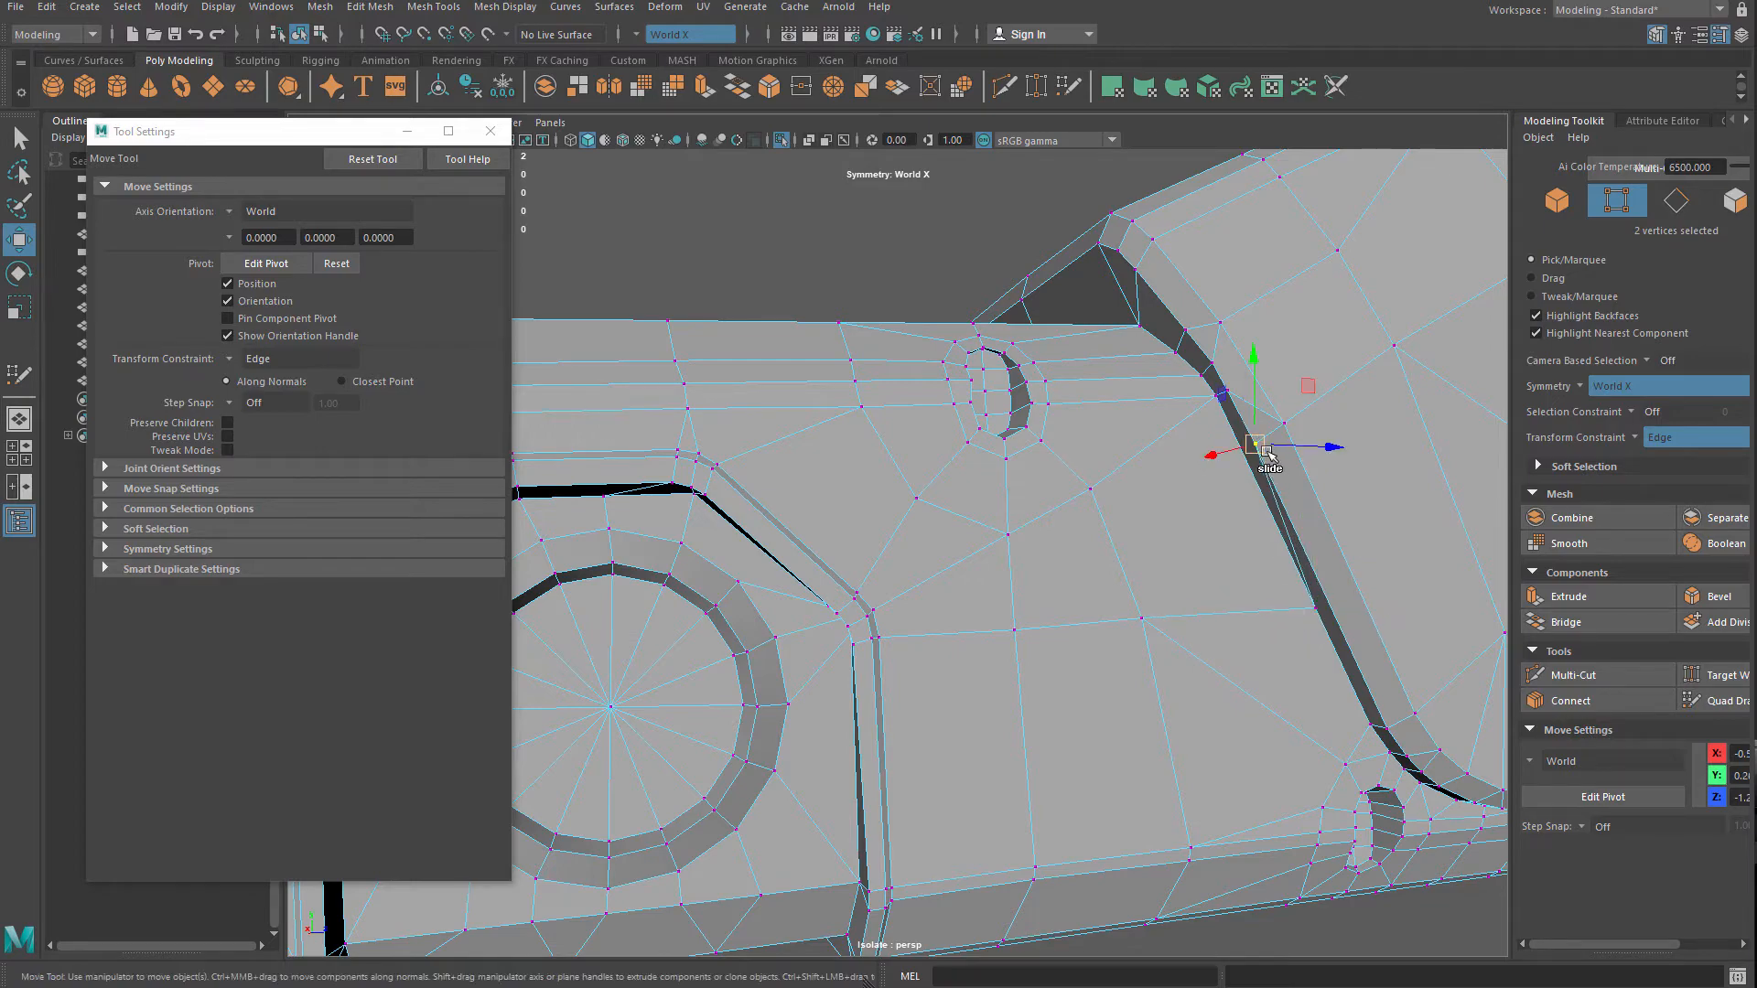
{"action": "middle_click_drag", "start_coordinate": [1263, 453], "coordinate": [1364, 590]}
{"action": "left_click_drag", "start_coordinate": [1366, 586], "coordinate": [1238, 484], "text": "alt"}
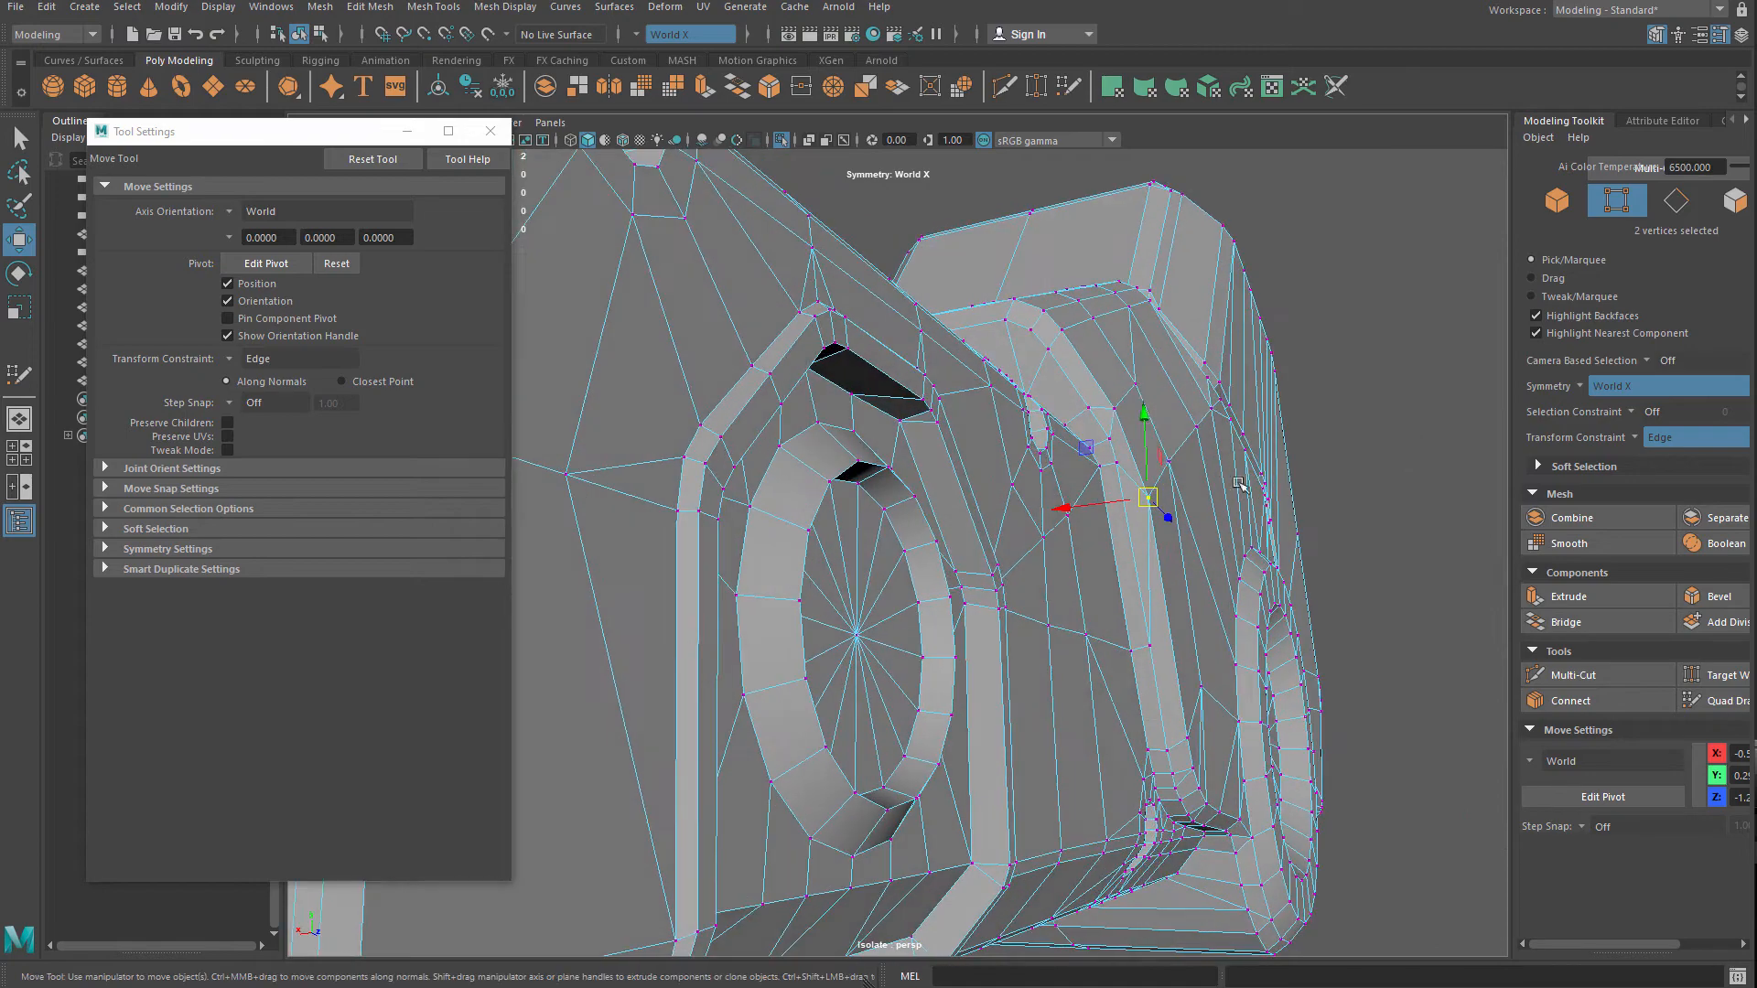
Adjust the rear bevel vertex and the neighbouring panel vertex along their edges to even out the row
{"action": "left_click", "coordinate": [1159, 459]}
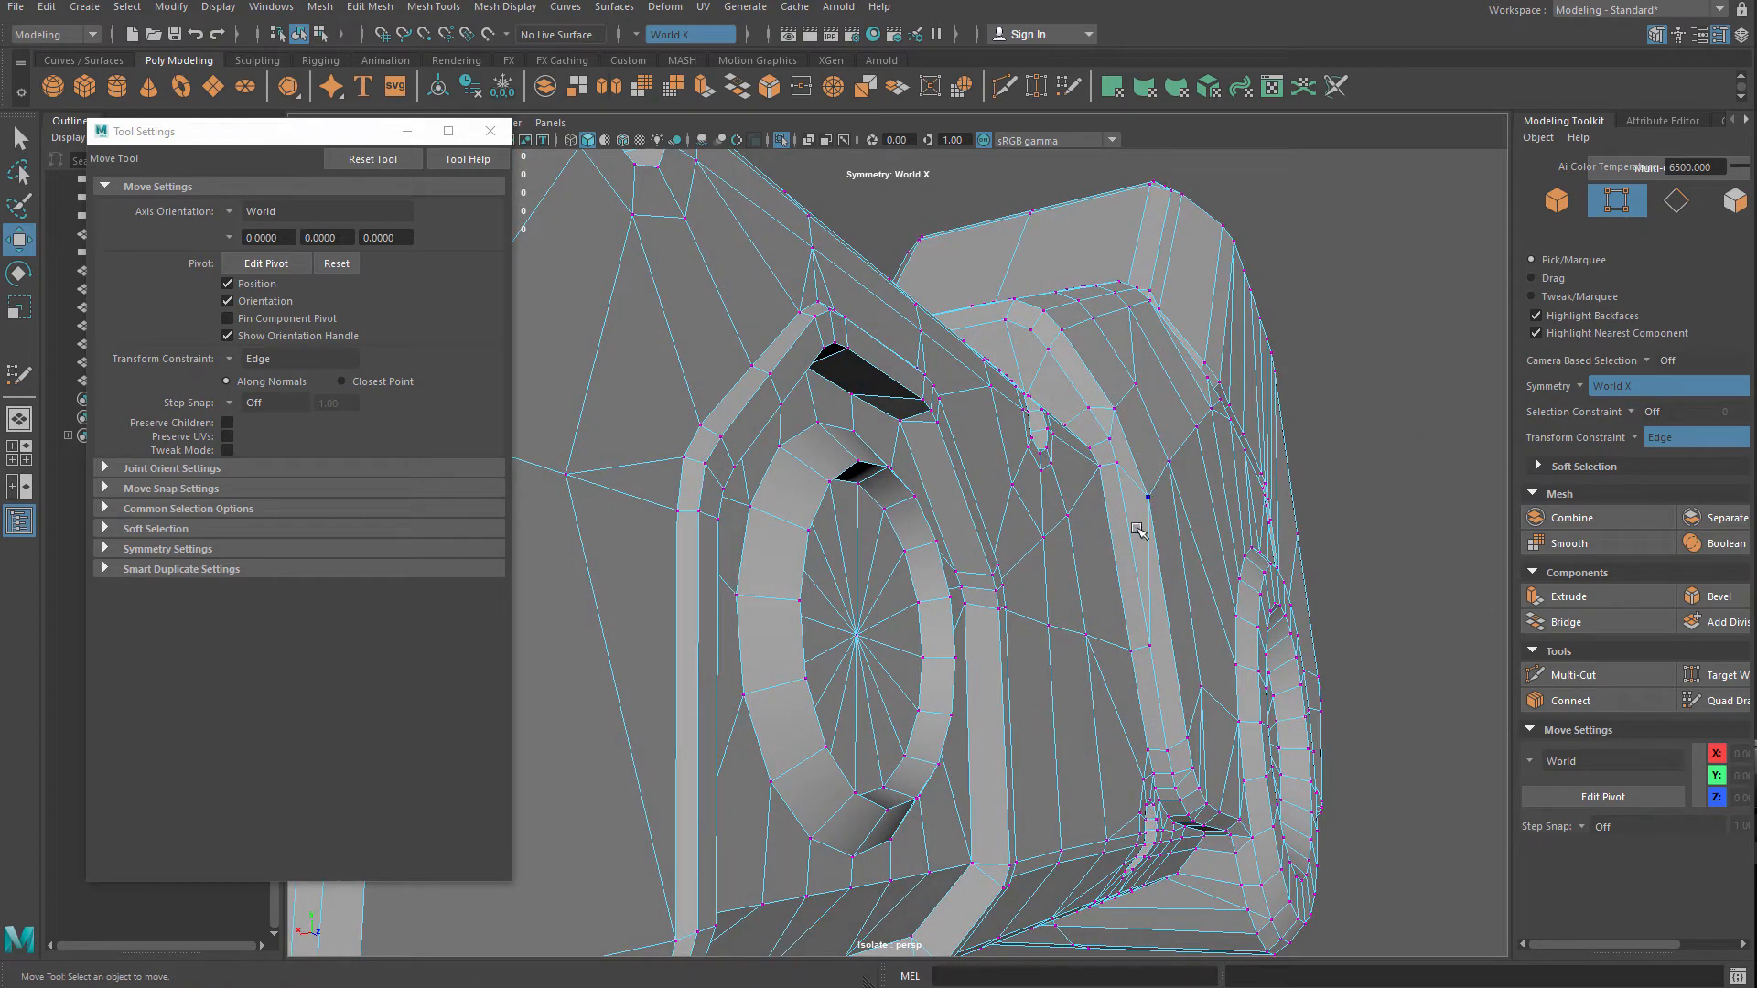
{"action": "left_click_drag", "start_coordinate": [1205, 569], "coordinate": [1138, 559], "text": "alt"}
{"action": "left_click", "coordinate": [1243, 621]}
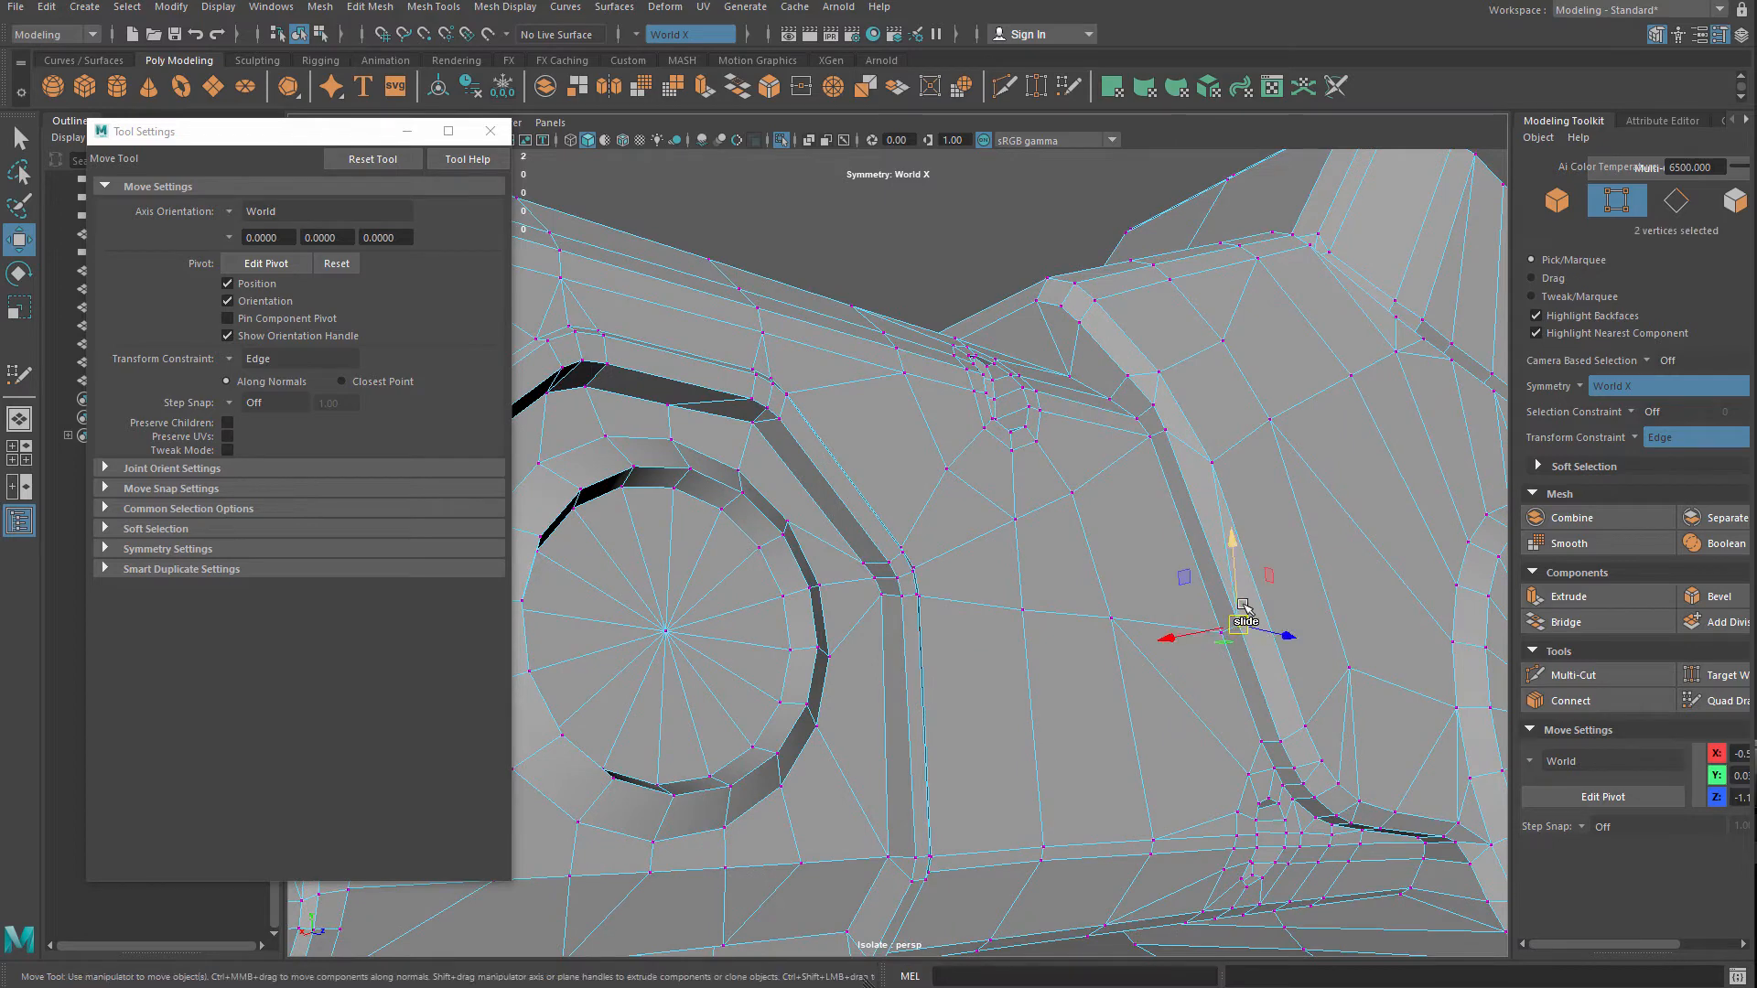
{"action": "mouse_move", "coordinate": [1235, 616]}
{"action": "left_mouse_down"}
{"action": "mouse_move", "coordinate": [1233, 541]}
{"action": "mouse_move", "coordinate": [1227, 647]}
{"action": "mouse_move", "coordinate": [1210, 600]}
{"action": "left_mouse_up"}
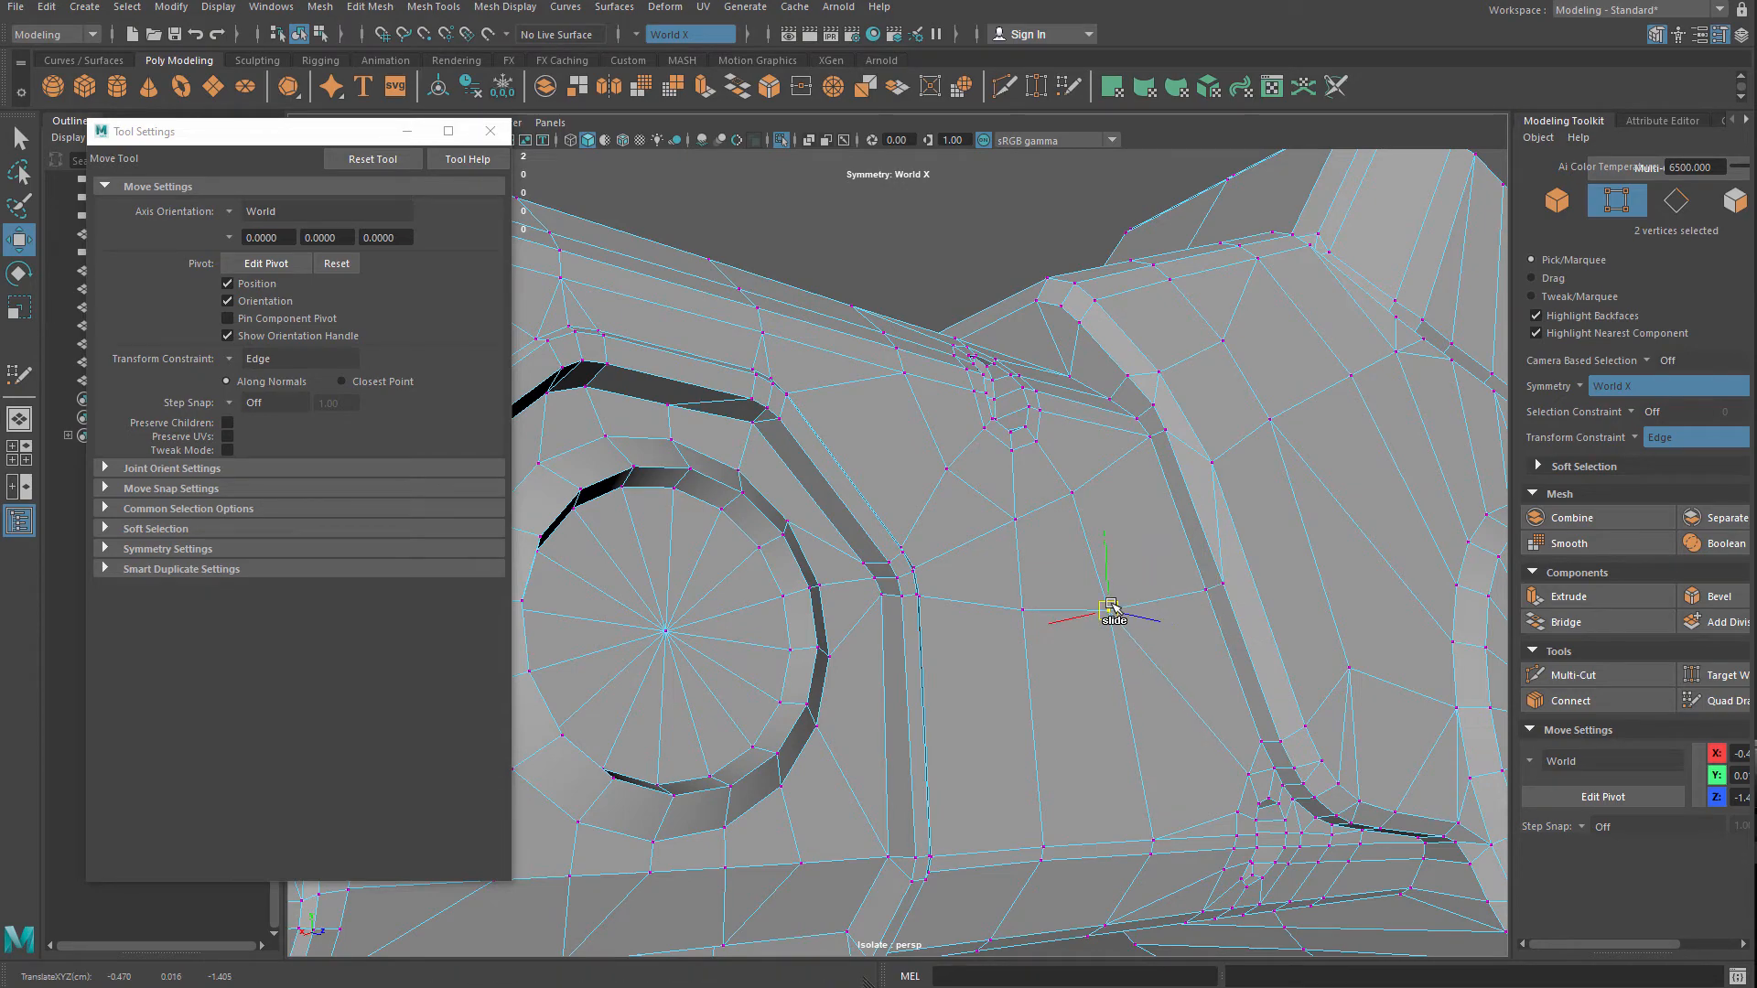
Inspect the rear bevel and the lower slot area on the opposite side of the gun
{"action": "left_click_drag", "start_coordinate": [1109, 613], "coordinate": [1129, 740], "text": "alt"}
{"action": "left_click", "coordinate": [1290, 604]}
{"action": "left_click_drag", "start_coordinate": [1103, 515], "coordinate": [1040, 603], "text": "alt"}
{"action": "middle_click_drag", "start_coordinate": [1039, 603], "coordinate": [1052, 659], "text": "alt"}
{"action": "right_click_drag", "start_coordinate": [1052, 659], "coordinate": [1224, 824], "text": "alt"}
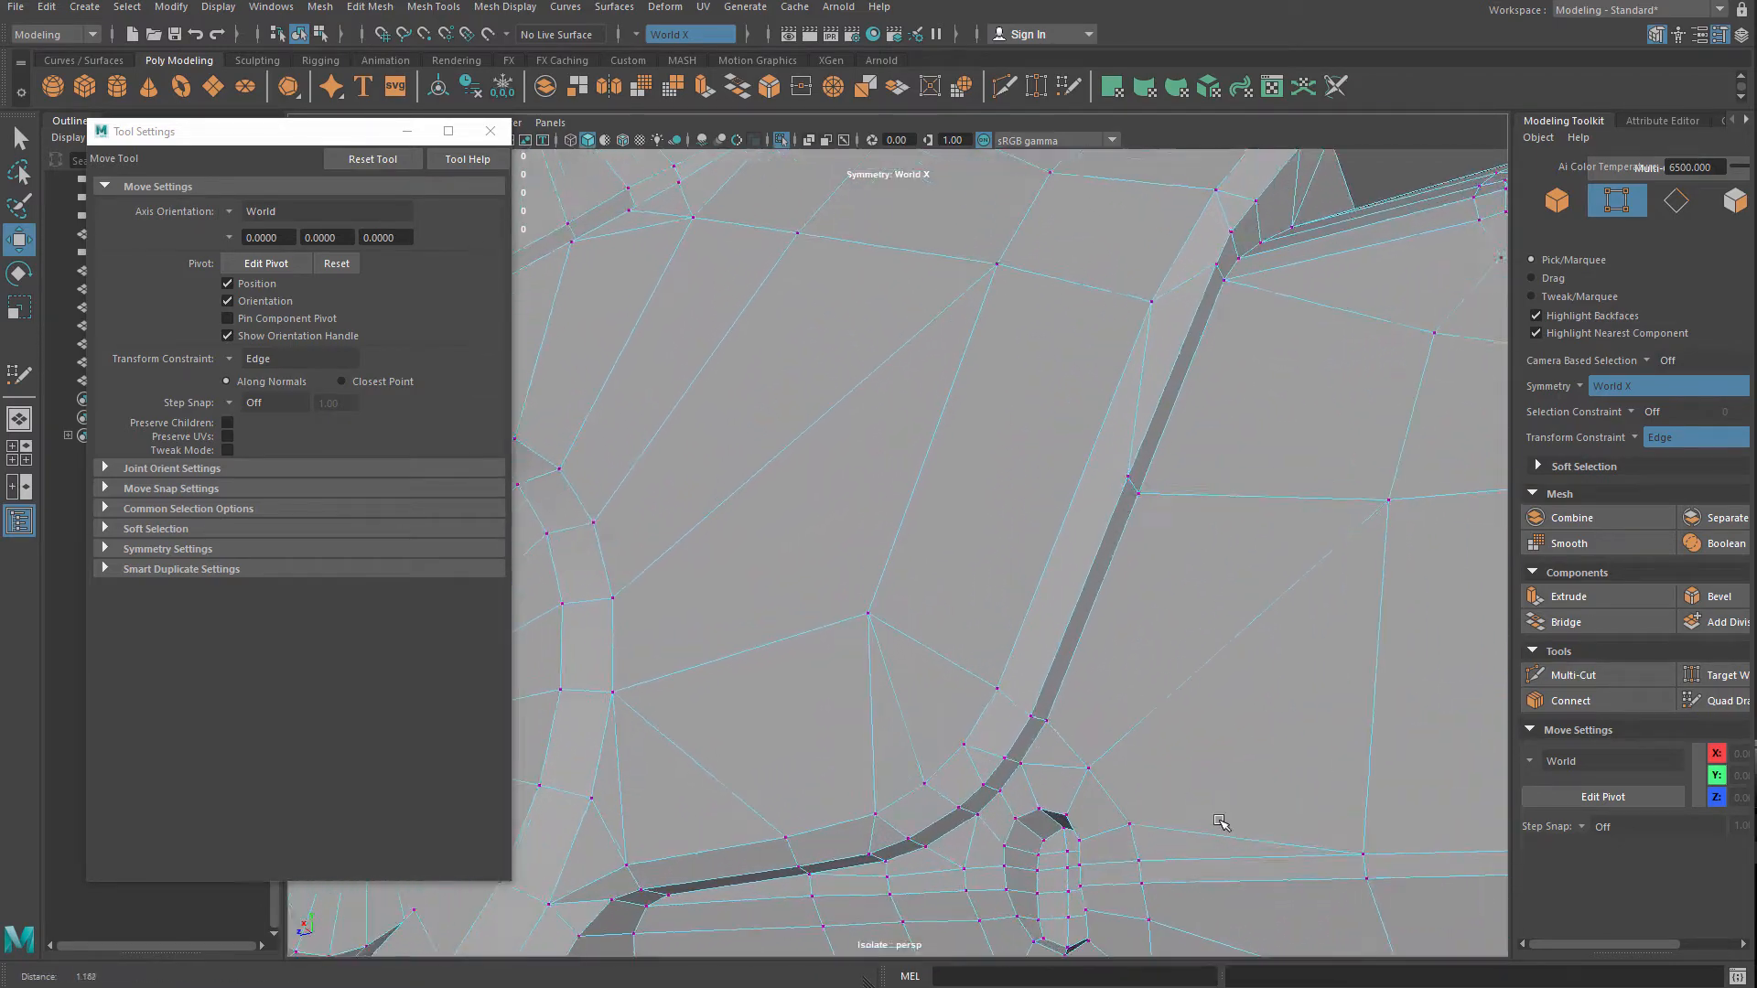
{"action": "left_click_drag", "start_coordinate": [1224, 824], "coordinate": [1073, 725], "text": "alt"}
{"action": "left_click", "coordinate": [1113, 766]}
{"action": "left_click_drag", "start_coordinate": [1172, 749], "coordinate": [1129, 635], "text": "alt"}
{"action": "key", "text": "ctrl+z"}
Delete the redundant connecting edges on the opposite side panel
{"action": "middle_click_drag", "start_coordinate": [987, 605], "coordinate": [1087, 627], "text": "alt"}
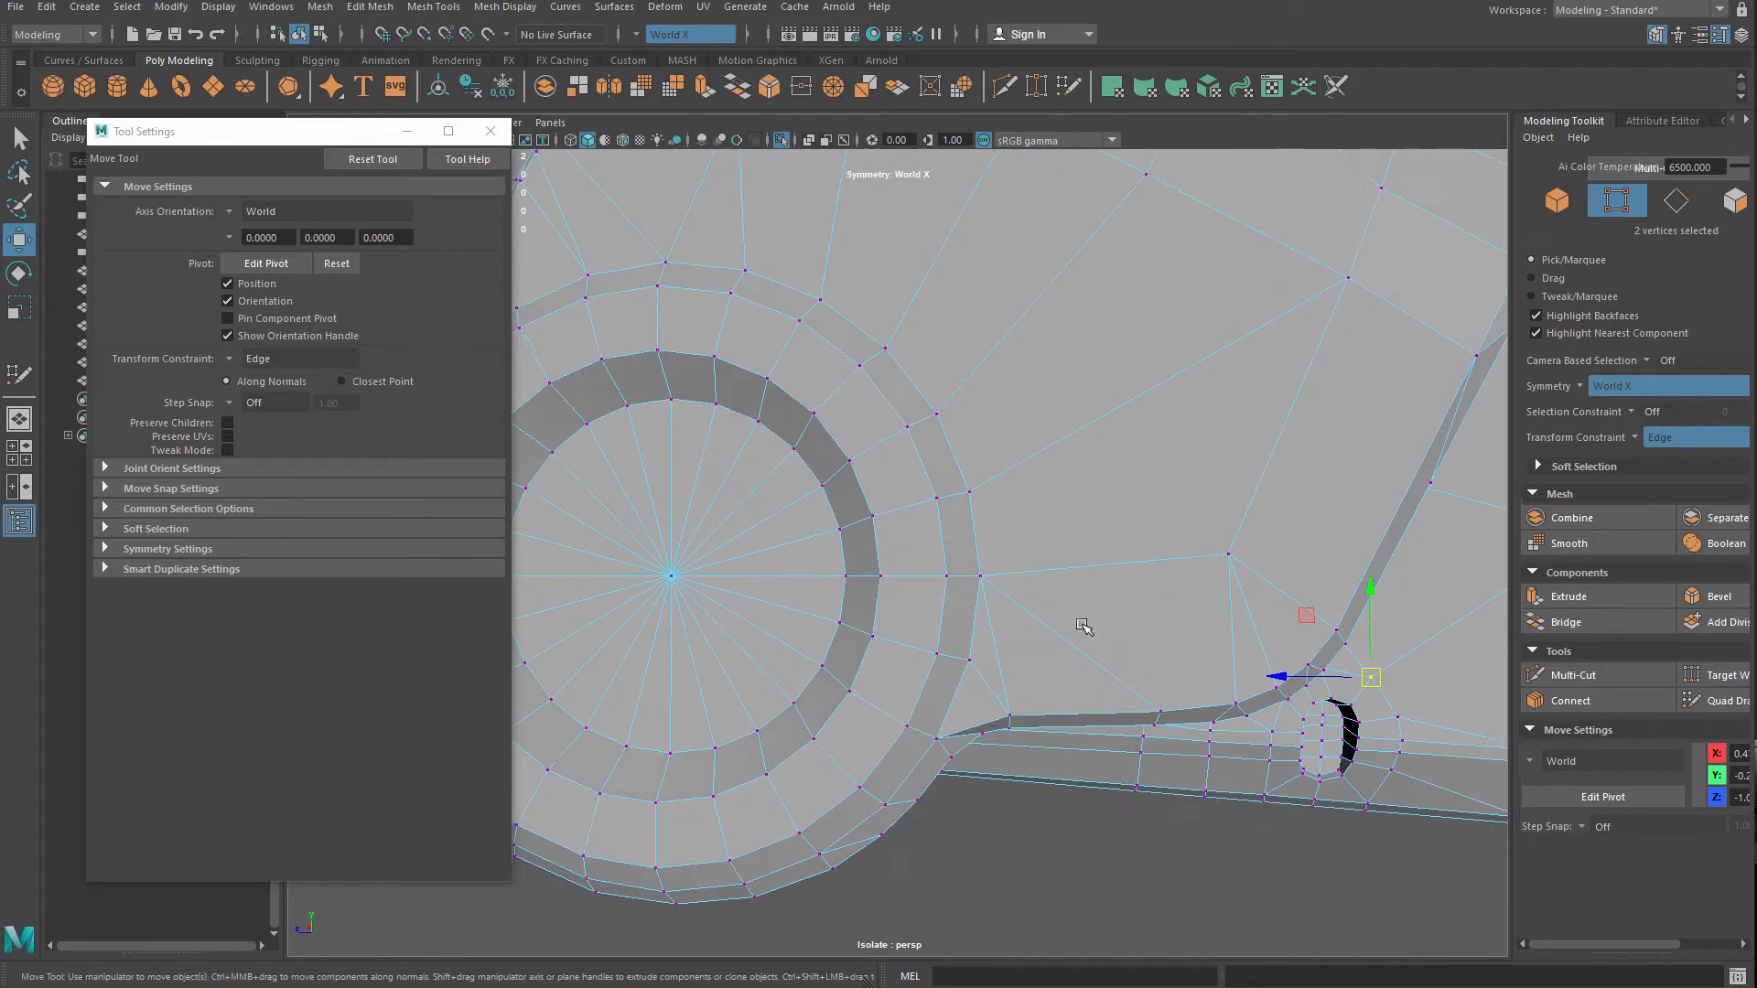
{"action": "left_click_drag", "start_coordinate": [1087, 628], "coordinate": [1043, 626], "text": "alt"}
{"action": "right_click_drag", "start_coordinate": [988, 647], "coordinate": [987, 588]}
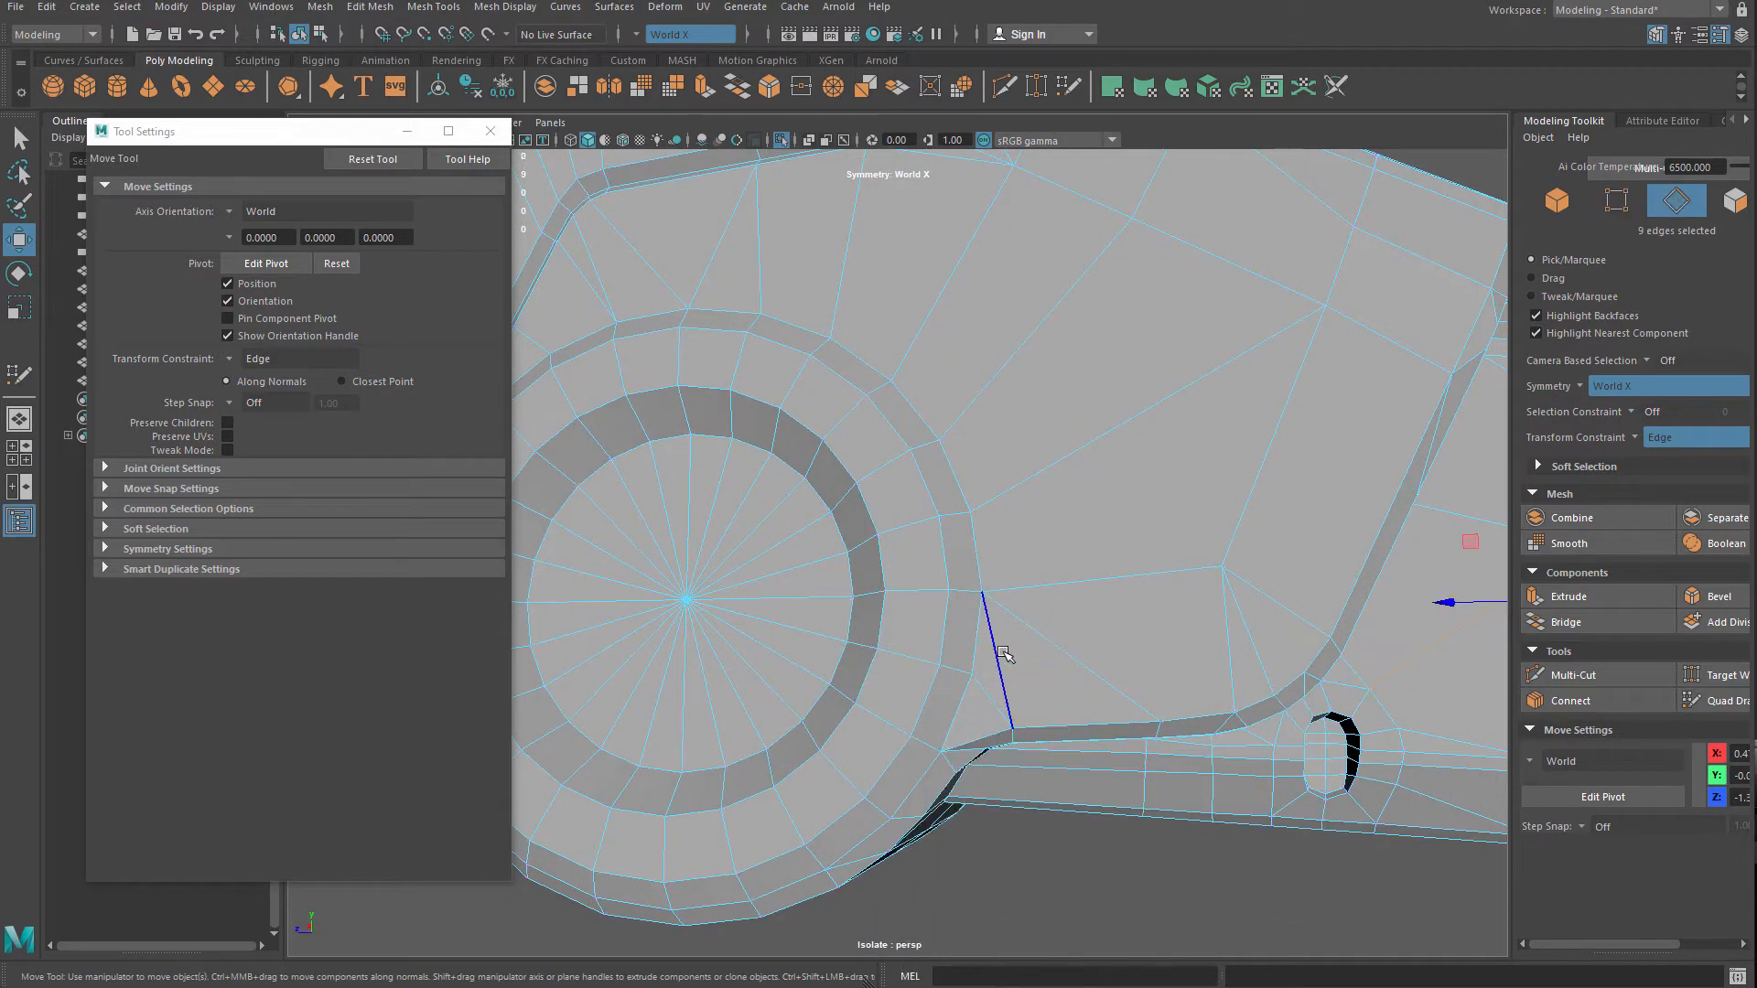
{"action": "key", "text": "Delete"}
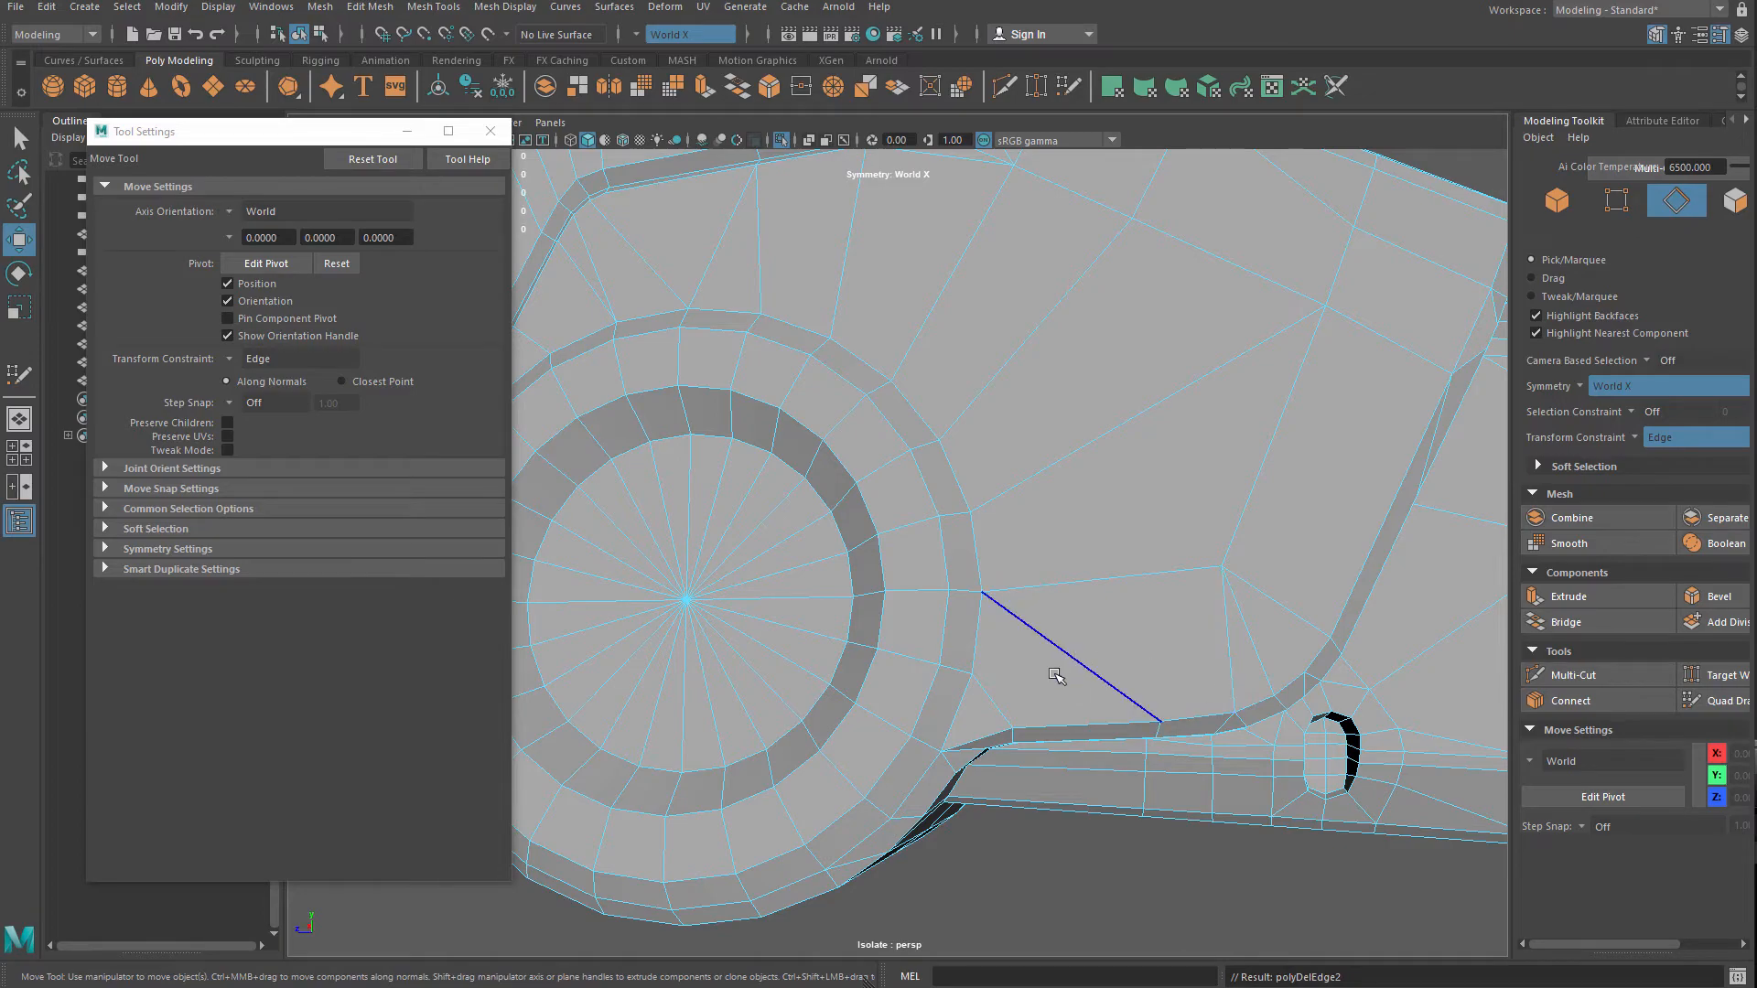
Switch to face selection and select the four inner faces of the slanted inset end panel
{"action": "middle_click_drag", "start_coordinate": [1062, 646], "coordinate": [1157, 596], "text": "alt"}
{"action": "right_click_drag", "start_coordinate": [1157, 595], "coordinate": [1087, 528], "text": "alt"}
{"action": "left_click_drag", "start_coordinate": [1088, 528], "coordinate": [1135, 619], "text": "alt"}
{"action": "middle_click_drag", "start_coordinate": [1135, 619], "coordinate": [1262, 580], "text": "alt"}
{"action": "left_click_drag", "start_coordinate": [1262, 581], "coordinate": [1028, 576], "text": "alt"}
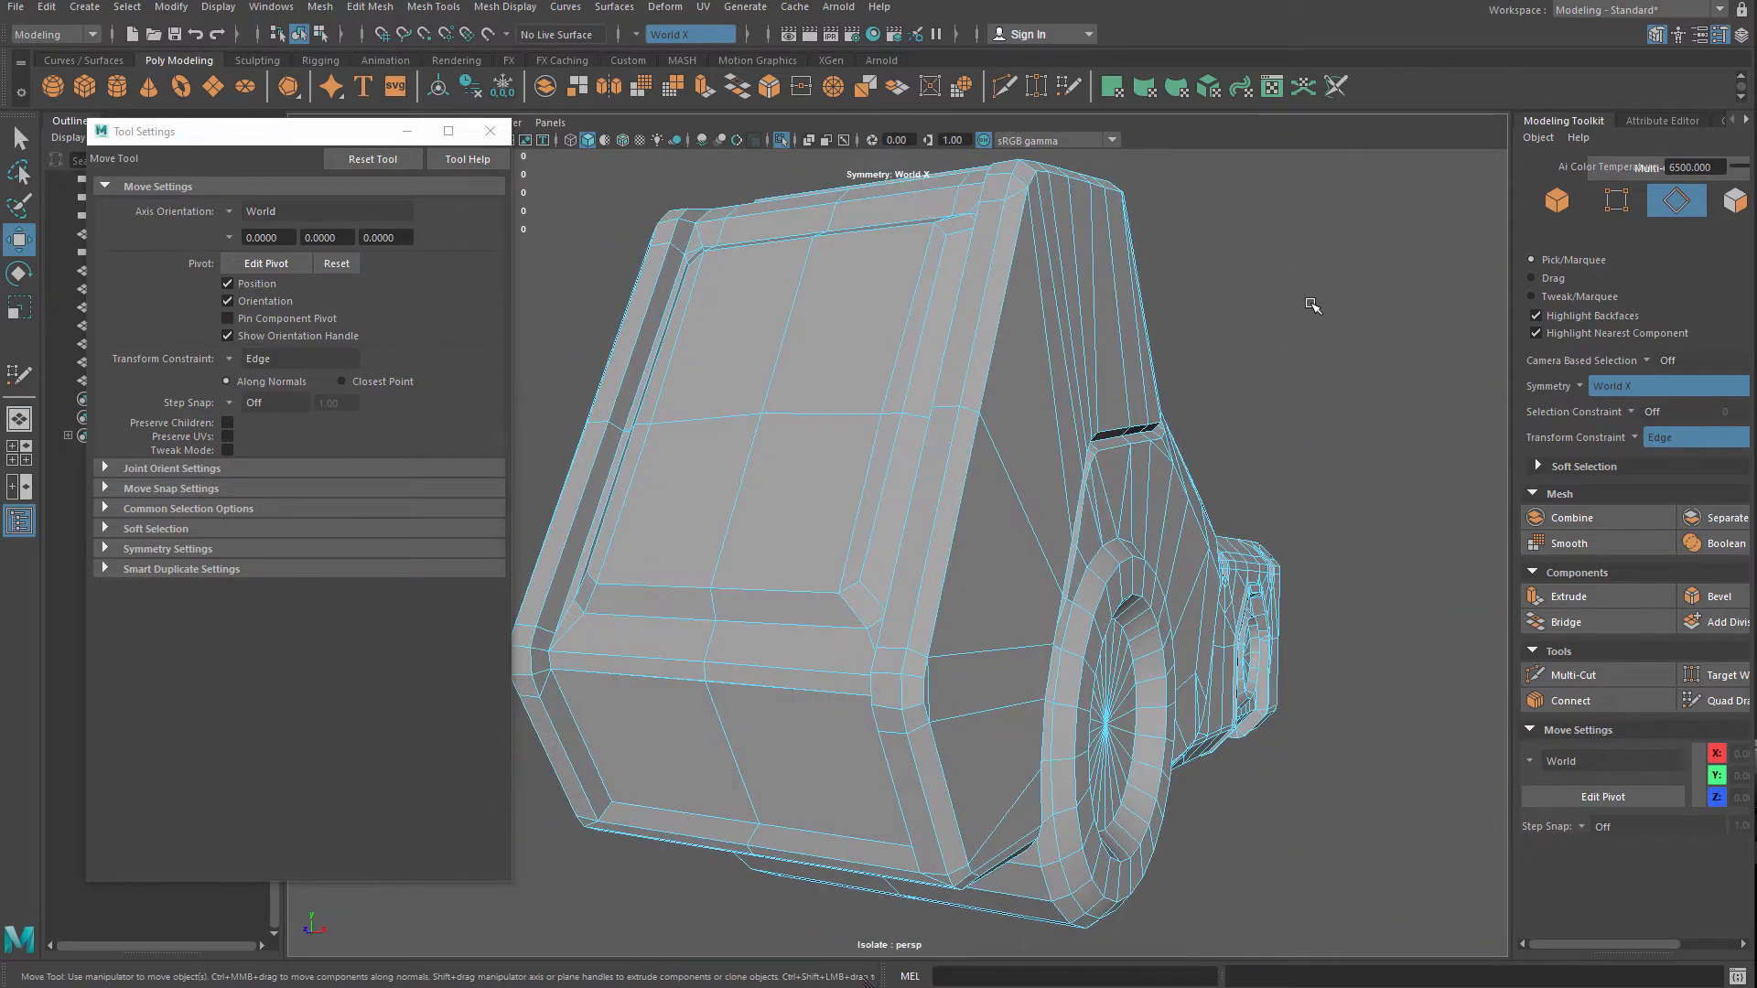
{"action": "right_click_drag", "start_coordinate": [1323, 359], "coordinate": [1294, 266]}
{"action": "right_click_drag", "start_coordinate": [1226, 361], "coordinate": [1225, 412]}
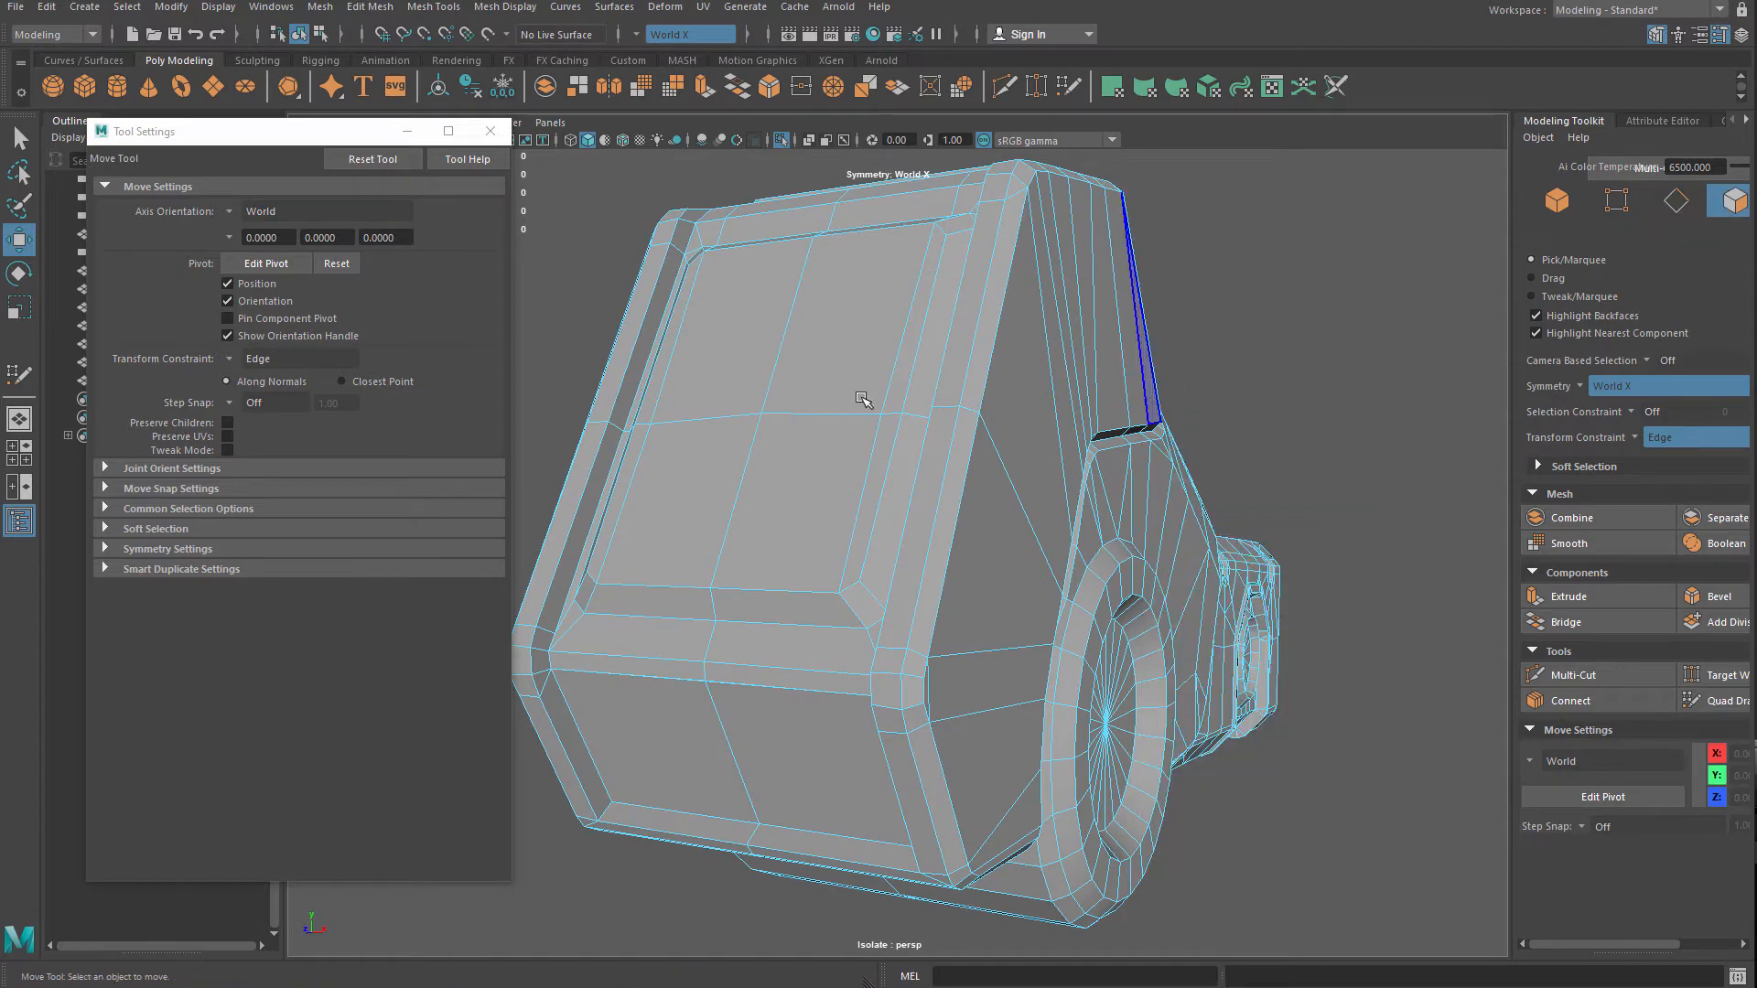
{"action": "left_click", "coordinate": [864, 392]}
{"action": "left_click", "coordinate": [811, 494], "text": "shift"}
{"action": "left_click_drag", "start_coordinate": [824, 501], "coordinate": [805, 513], "text": "alt"}
Set the Rotate tool's transform constraint to Off and its axis orientation to Component
{"action": "key", "text": "e"}
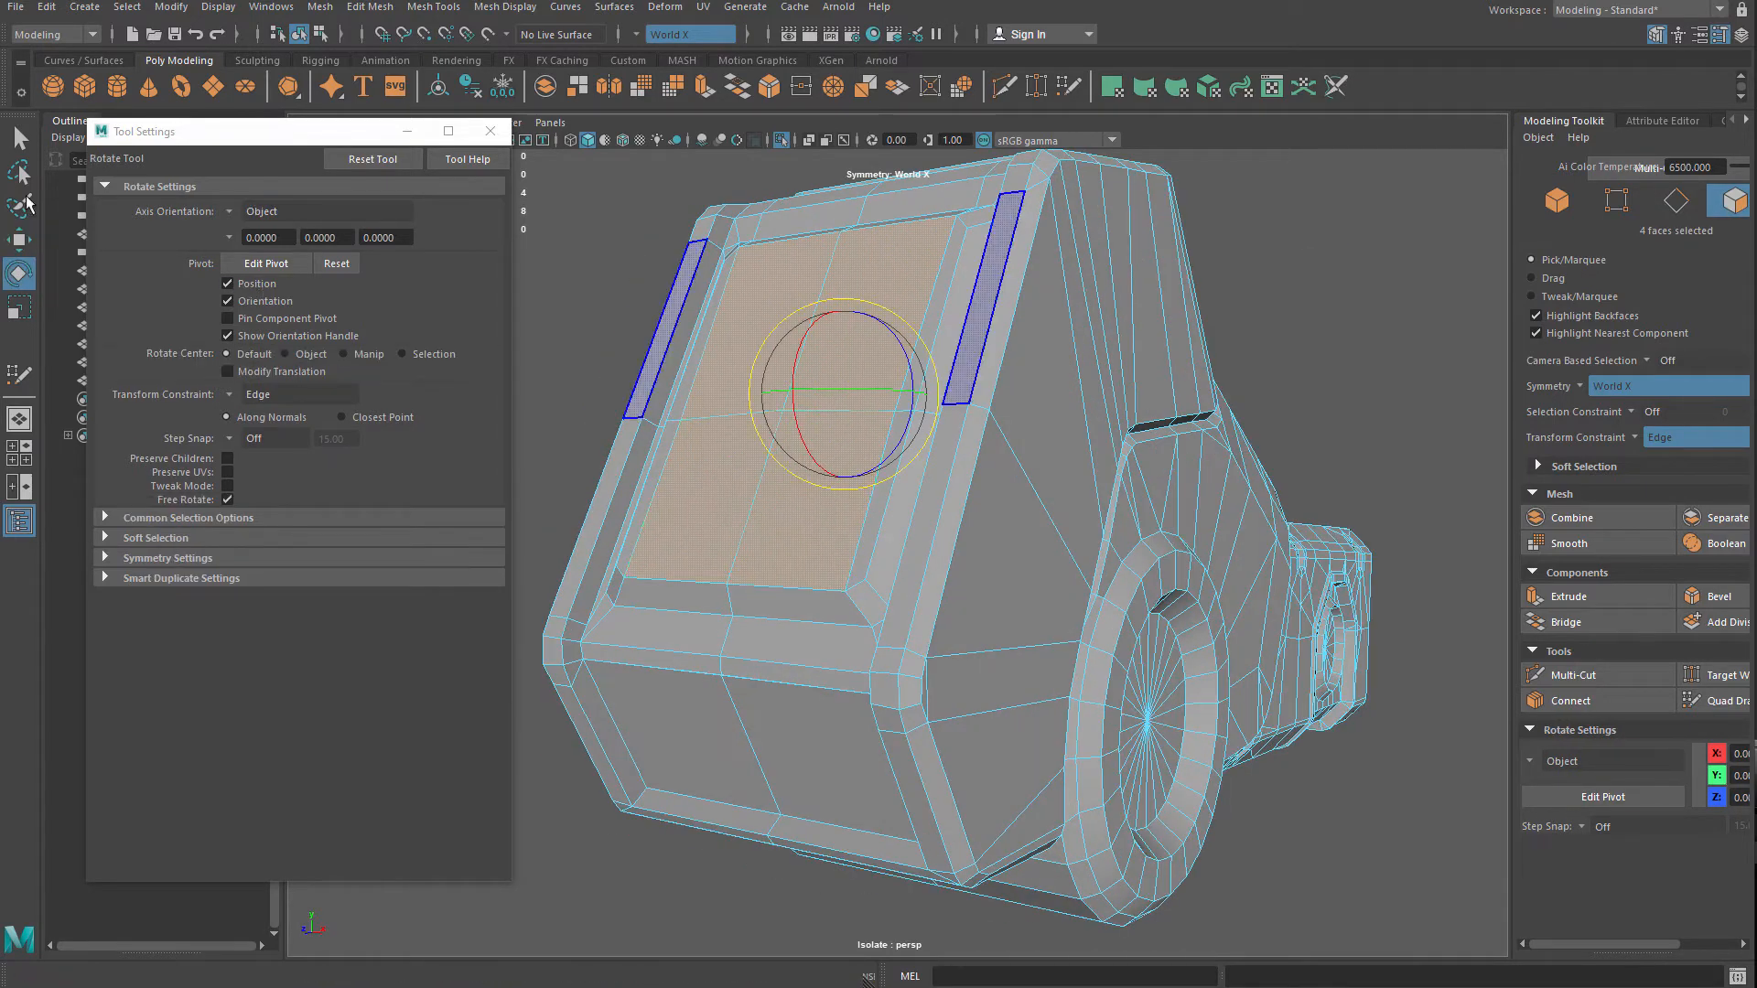
{"action": "left_click", "coordinate": [247, 396]}
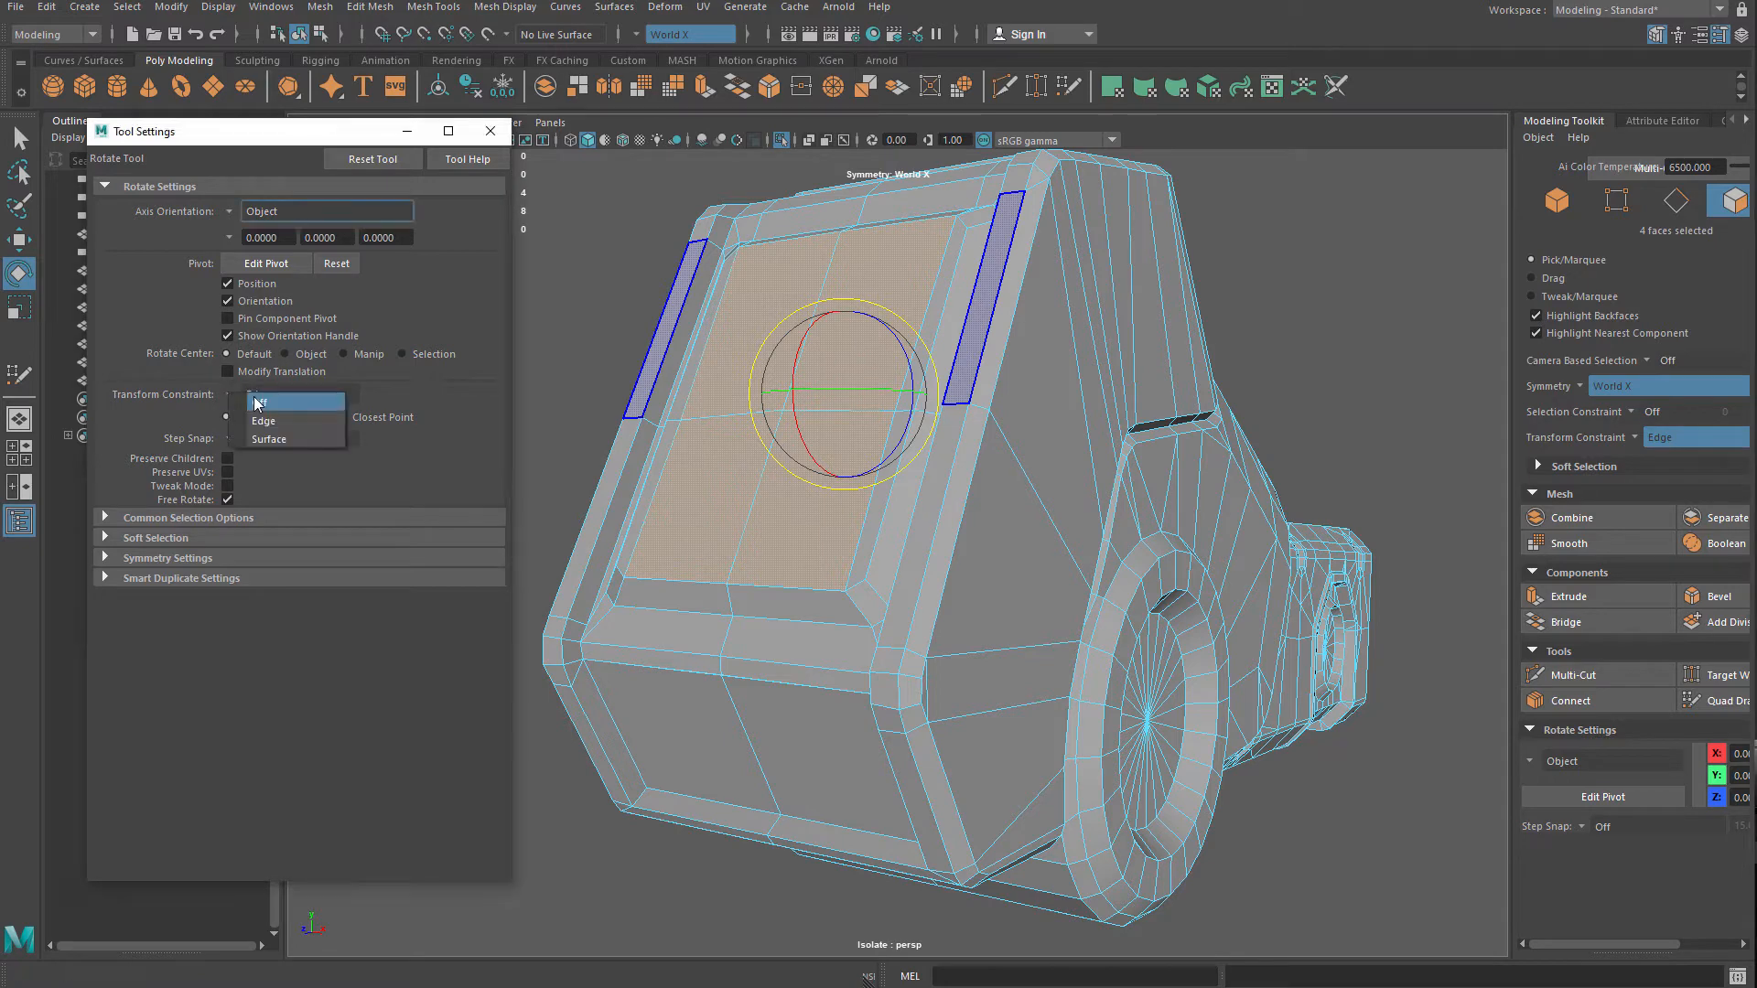
{"action": "left_click", "coordinate": [257, 402]}
{"action": "left_click", "coordinate": [229, 211]}
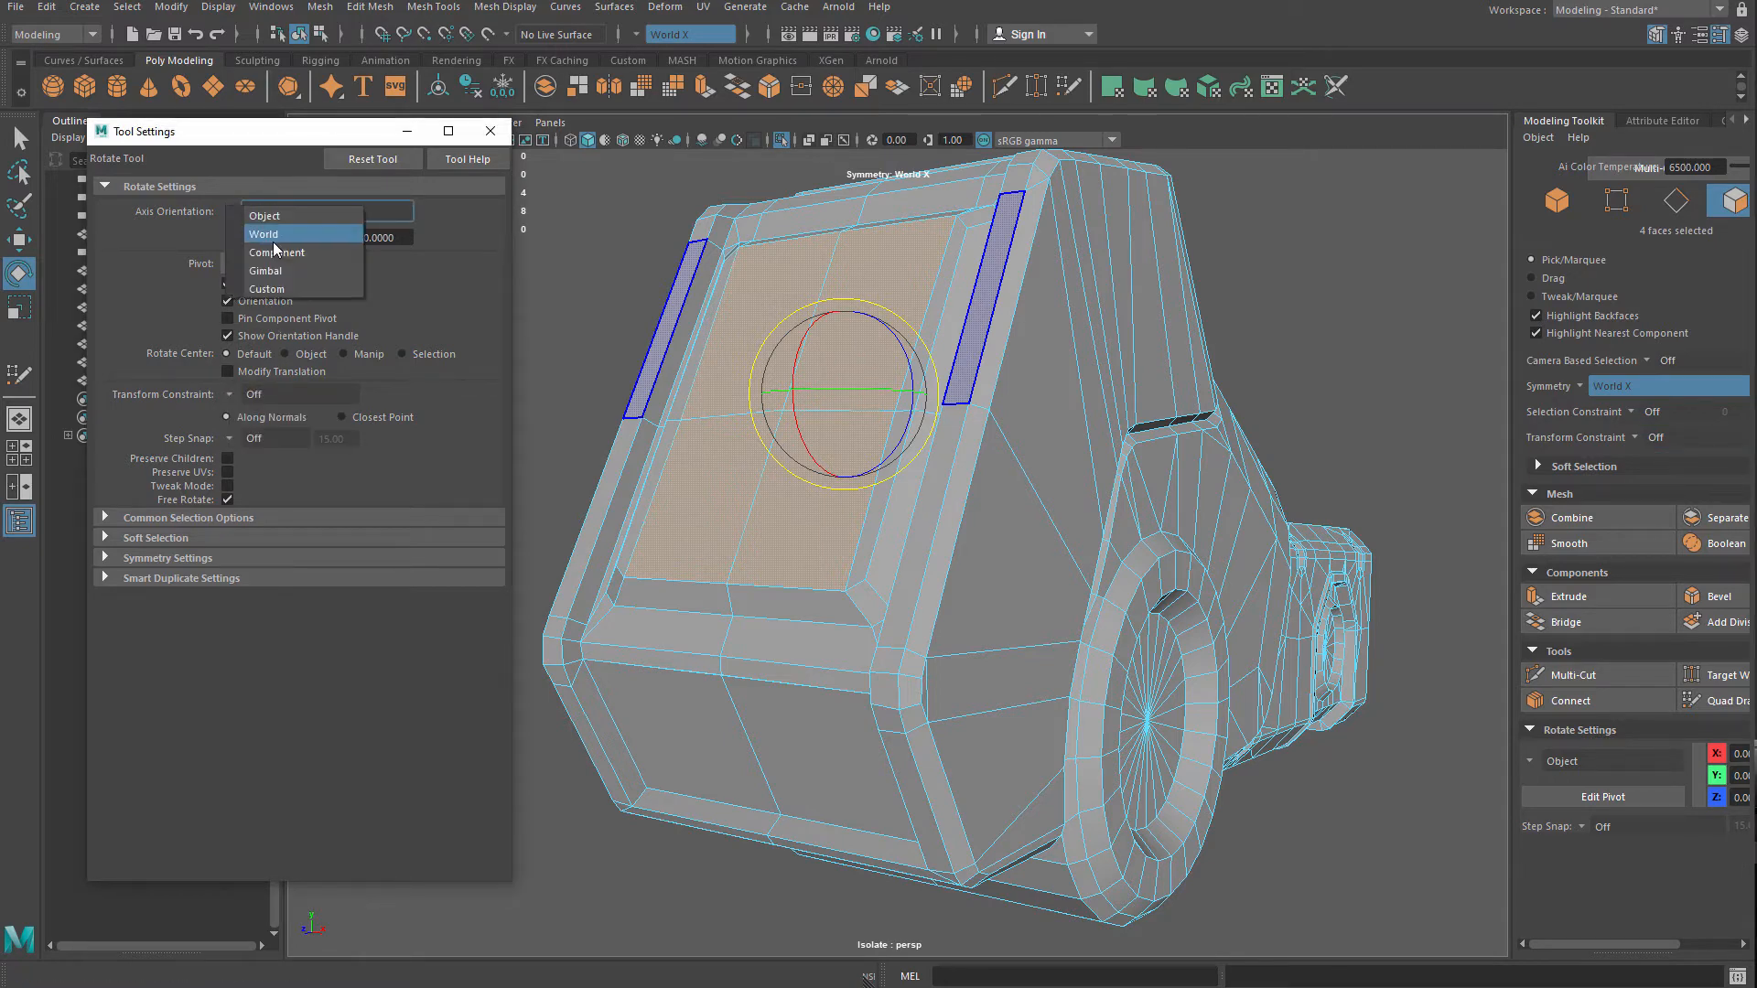
{"action": "left_click", "coordinate": [275, 252]}
Set the Scale tool's axis orientation to Component for the slanted panel faces, and clear the face selection
{"action": "left_click_drag", "start_coordinate": [678, 329], "coordinate": [778, 376], "text": "alt"}
{"action": "key", "text": "w"}
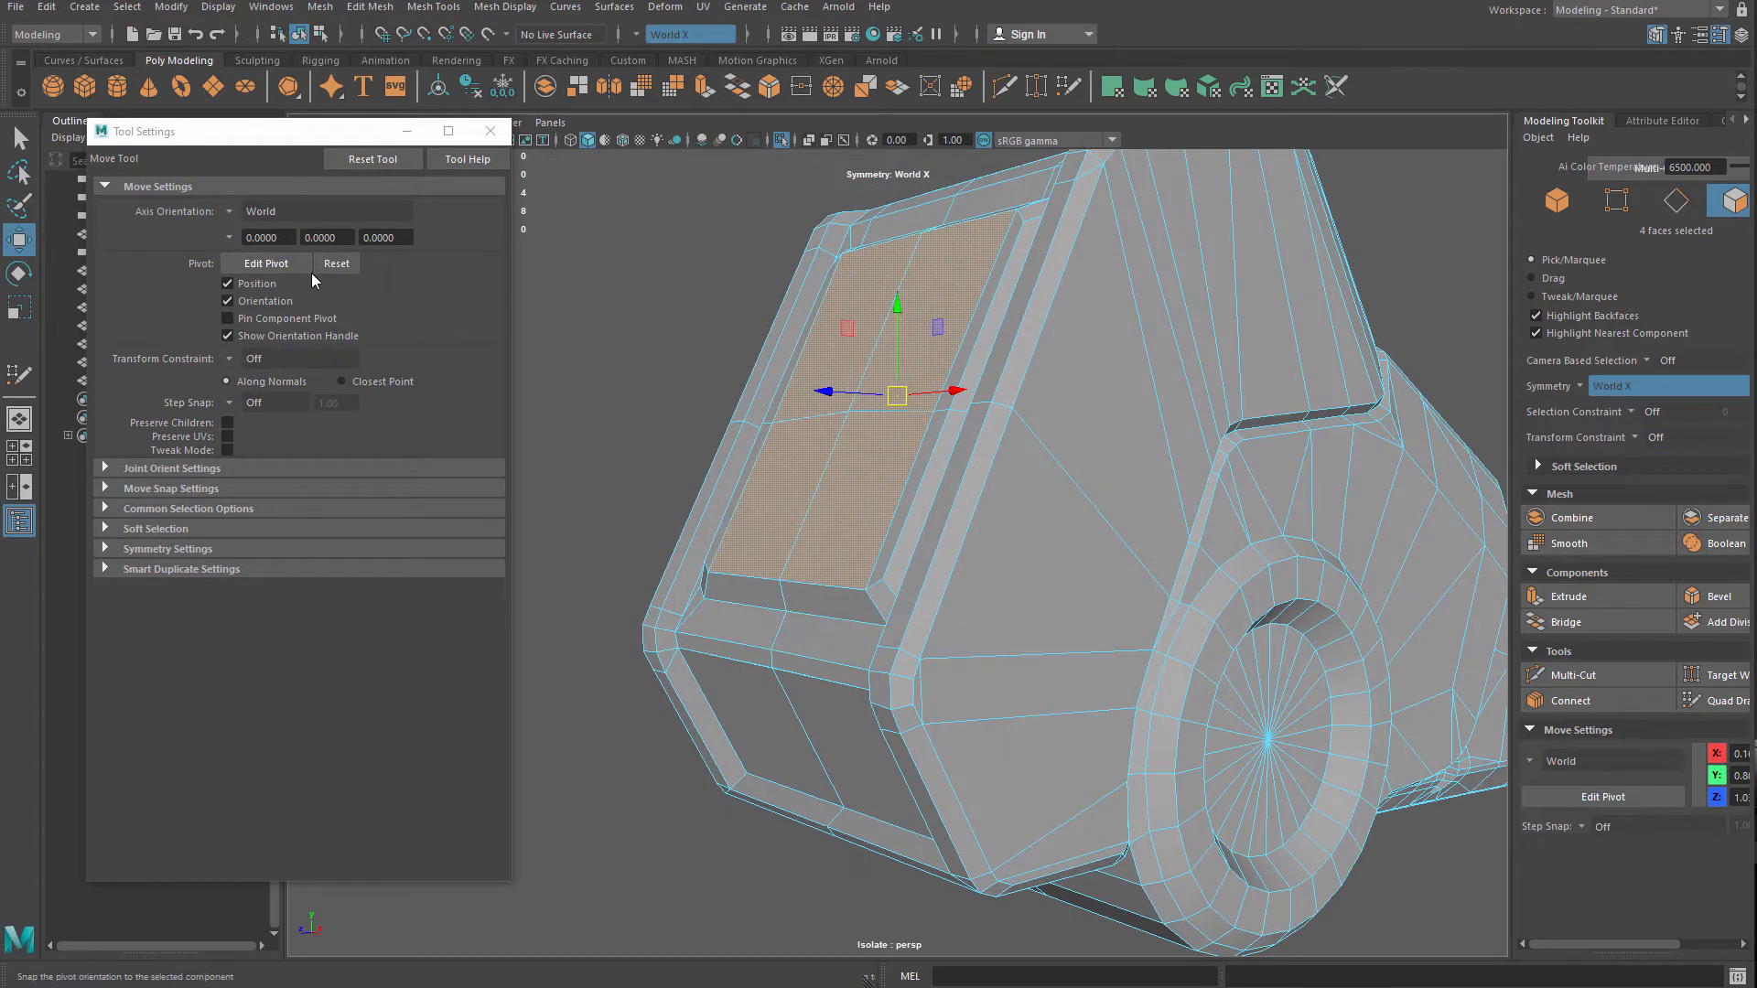
{"action": "left_click", "coordinate": [229, 214]}
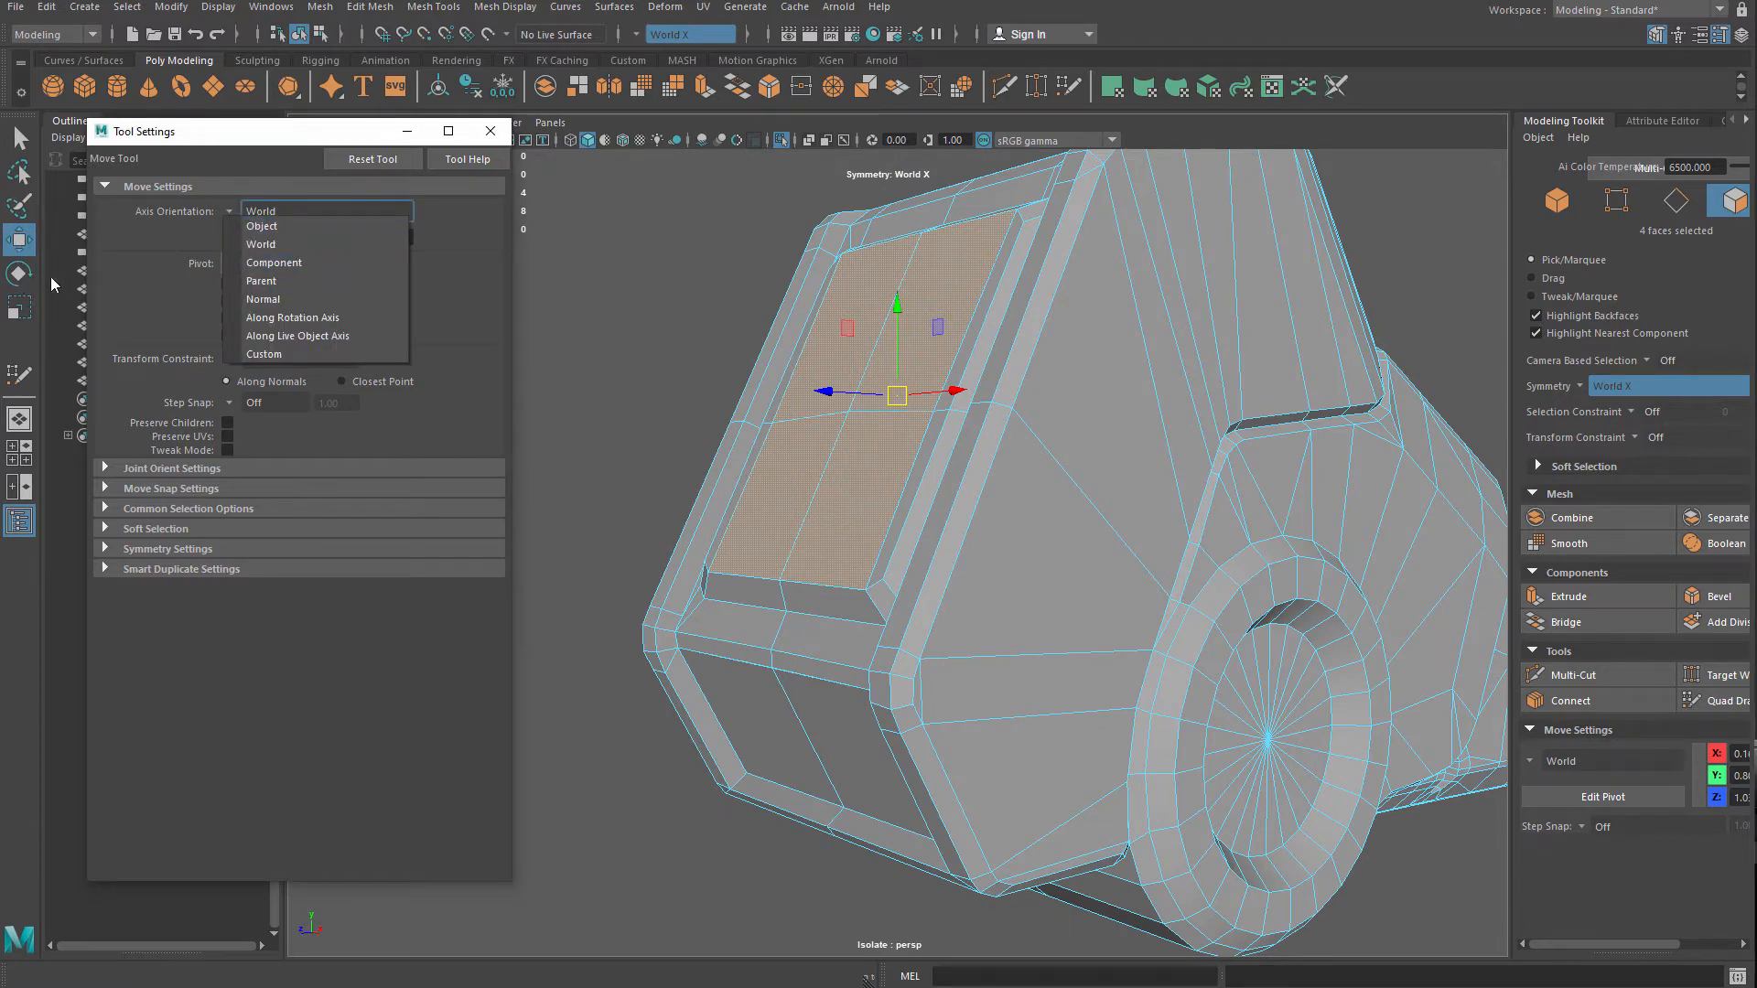
{"action": "left_click", "coordinate": [19, 308]}
{"action": "left_click", "coordinate": [257, 212]}
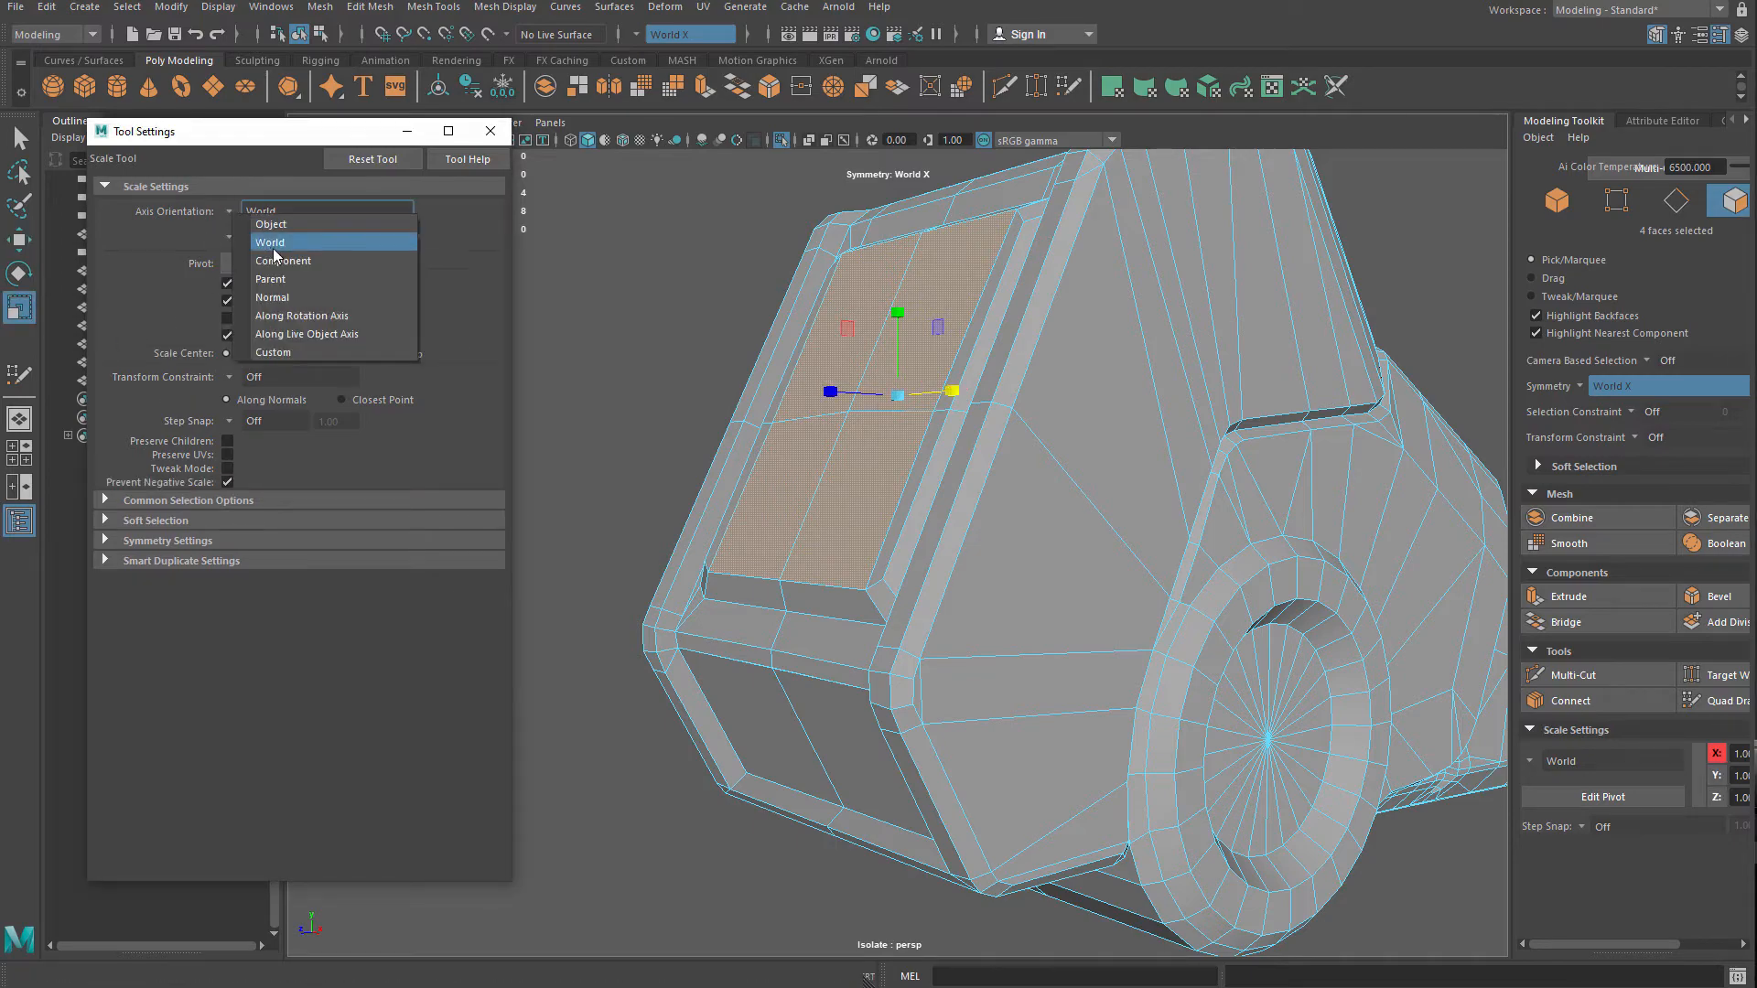
{"action": "left_click", "coordinate": [277, 261]}
{"action": "left_click_drag", "start_coordinate": [850, 380], "coordinate": [780, 531], "text": "alt"}
{"action": "left_click_drag", "start_coordinate": [783, 524], "coordinate": [731, 465], "text": "alt"}
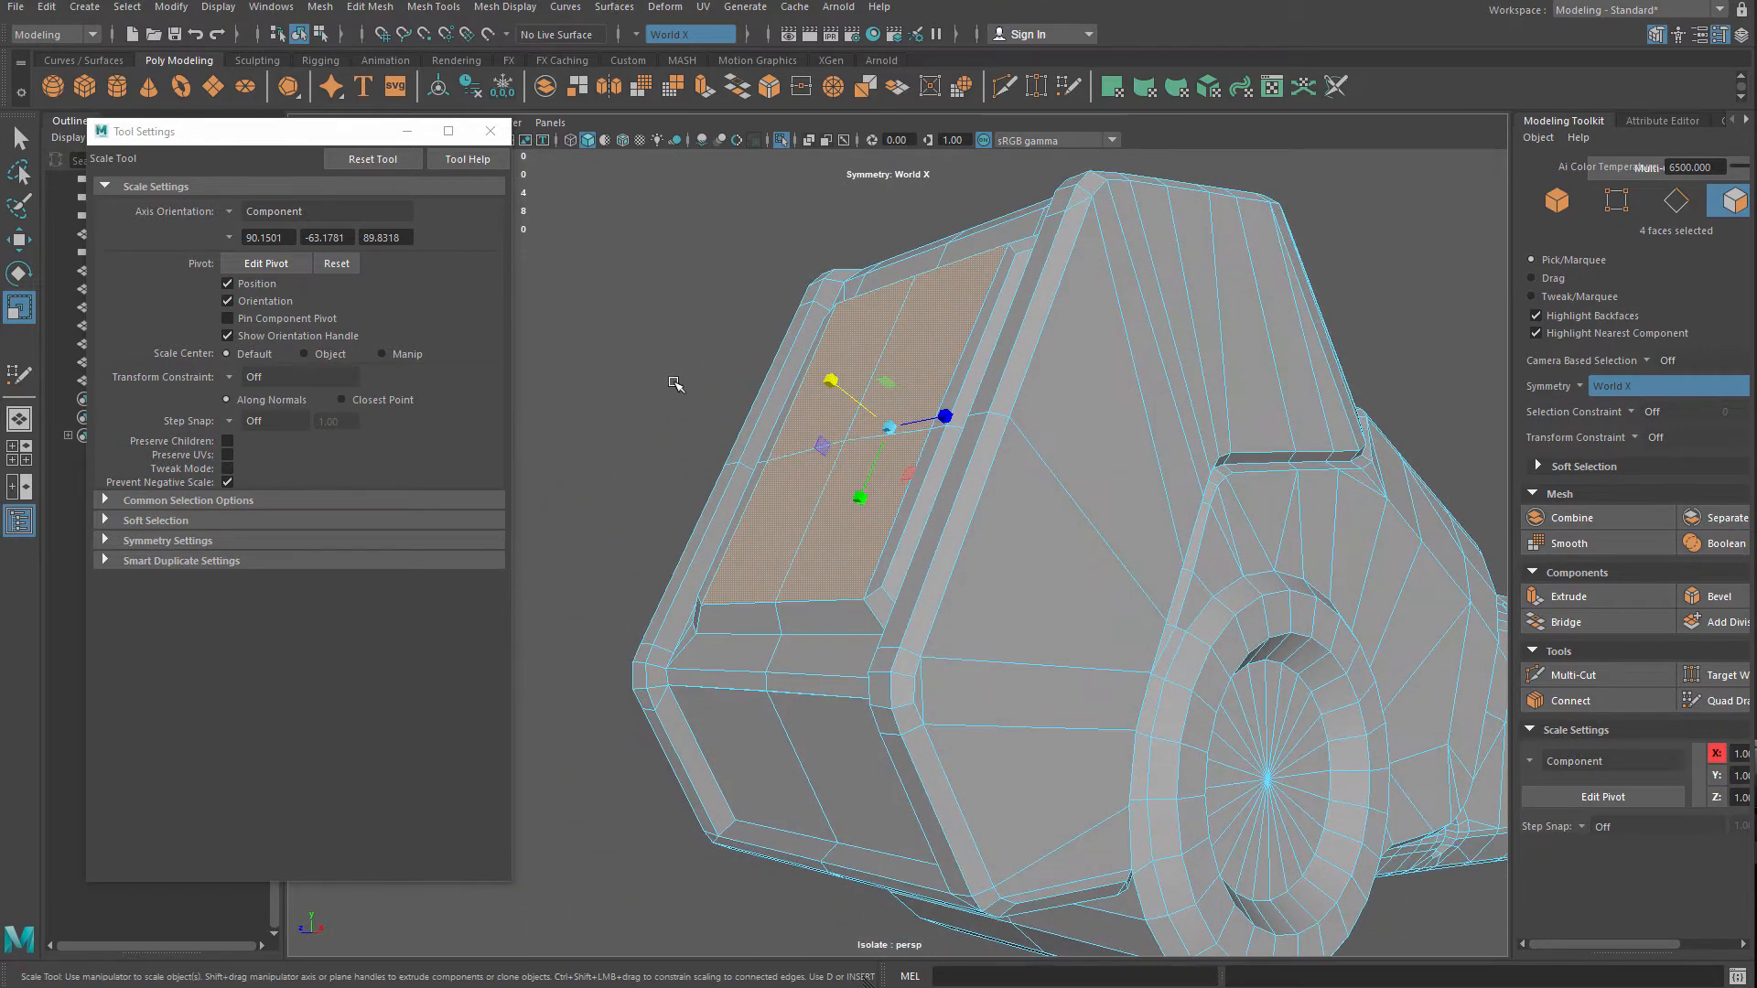
{"action": "left_click", "coordinate": [650, 322]}
{"action": "left_click_drag", "start_coordinate": [651, 322], "coordinate": [698, 315], "text": "alt"}
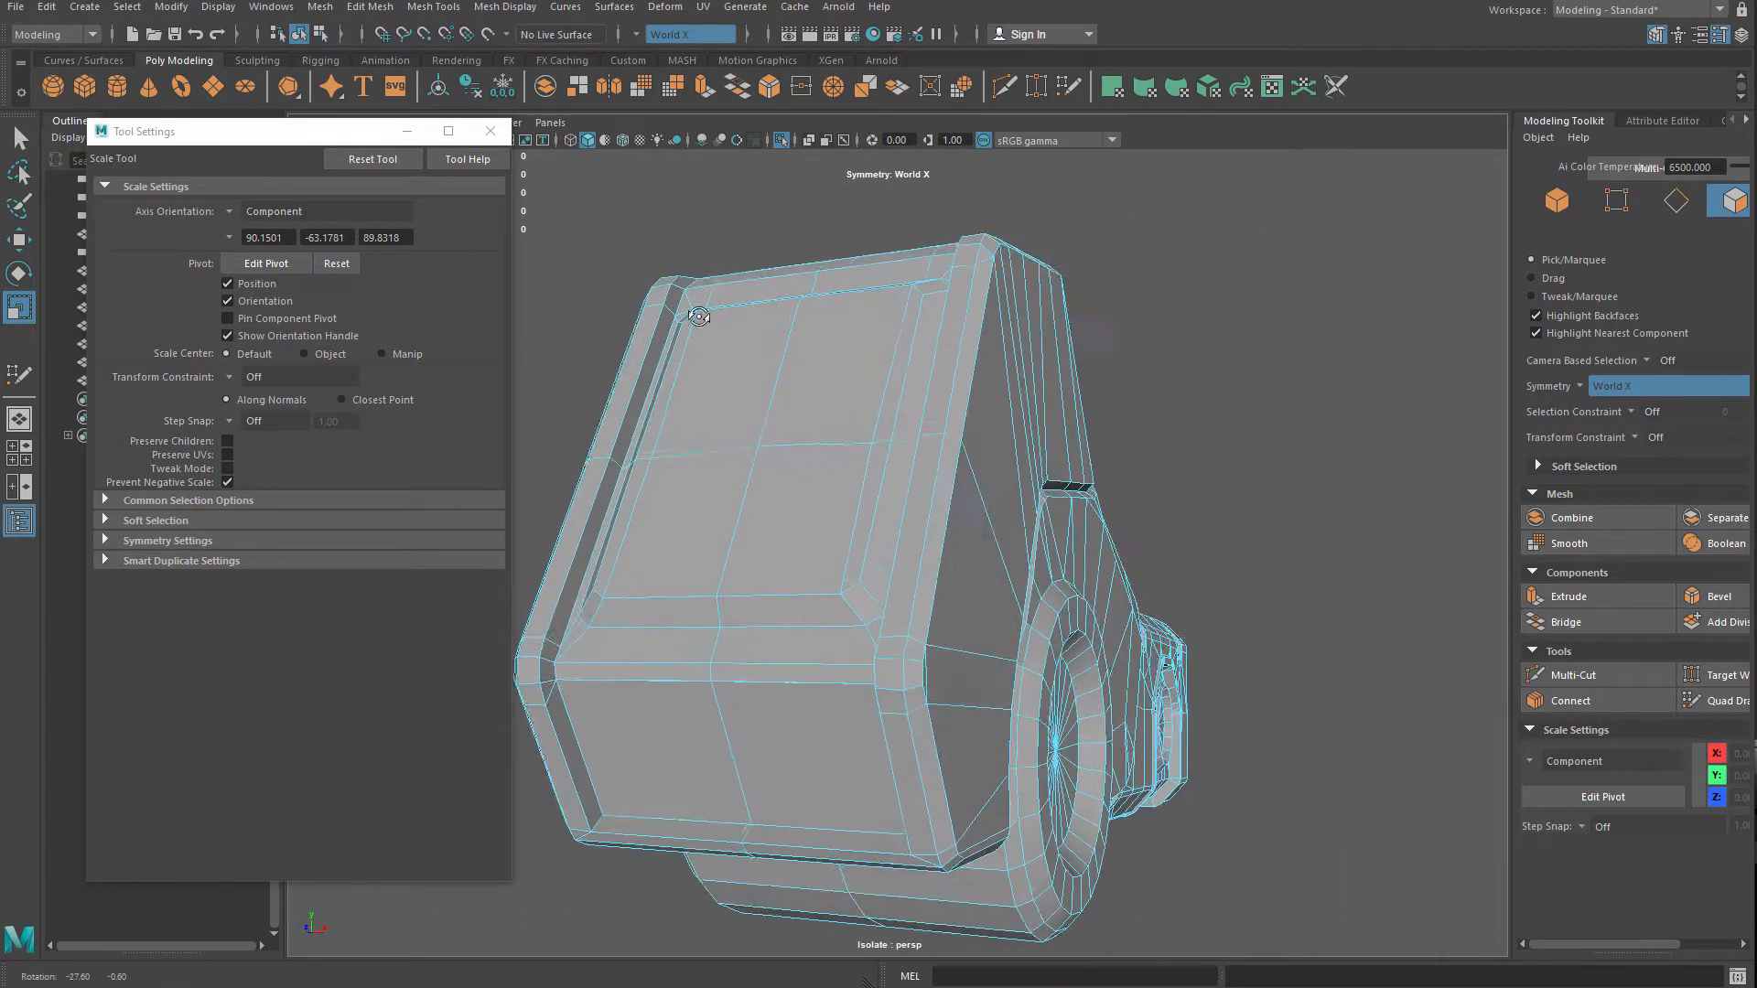
{"action": "left_click_drag", "start_coordinate": [723, 695], "coordinate": [1047, 388], "text": "alt"}
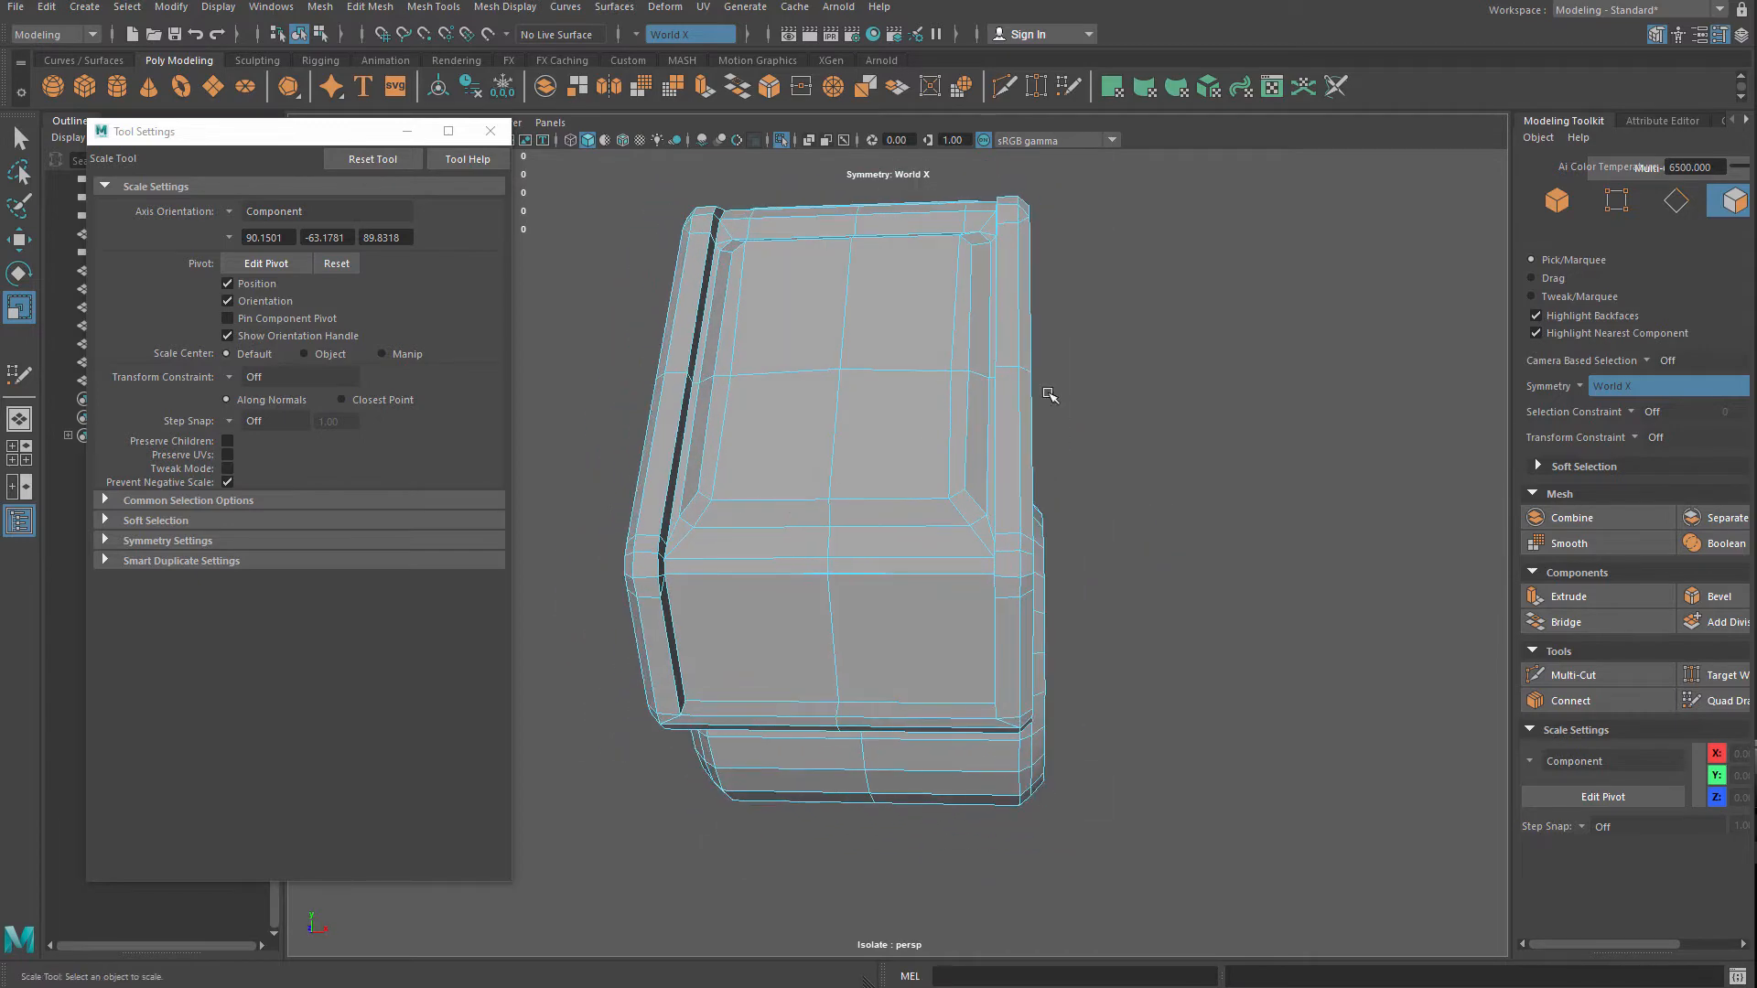
Switch to edge selection and select the side panel's outline edges along the slanted end and top bevel, deselecting the stray back panel edges
{"action": "right_click_drag", "start_coordinate": [1107, 365], "coordinate": [1108, 317]}
{"action": "double_click", "coordinate": [1018, 329]}
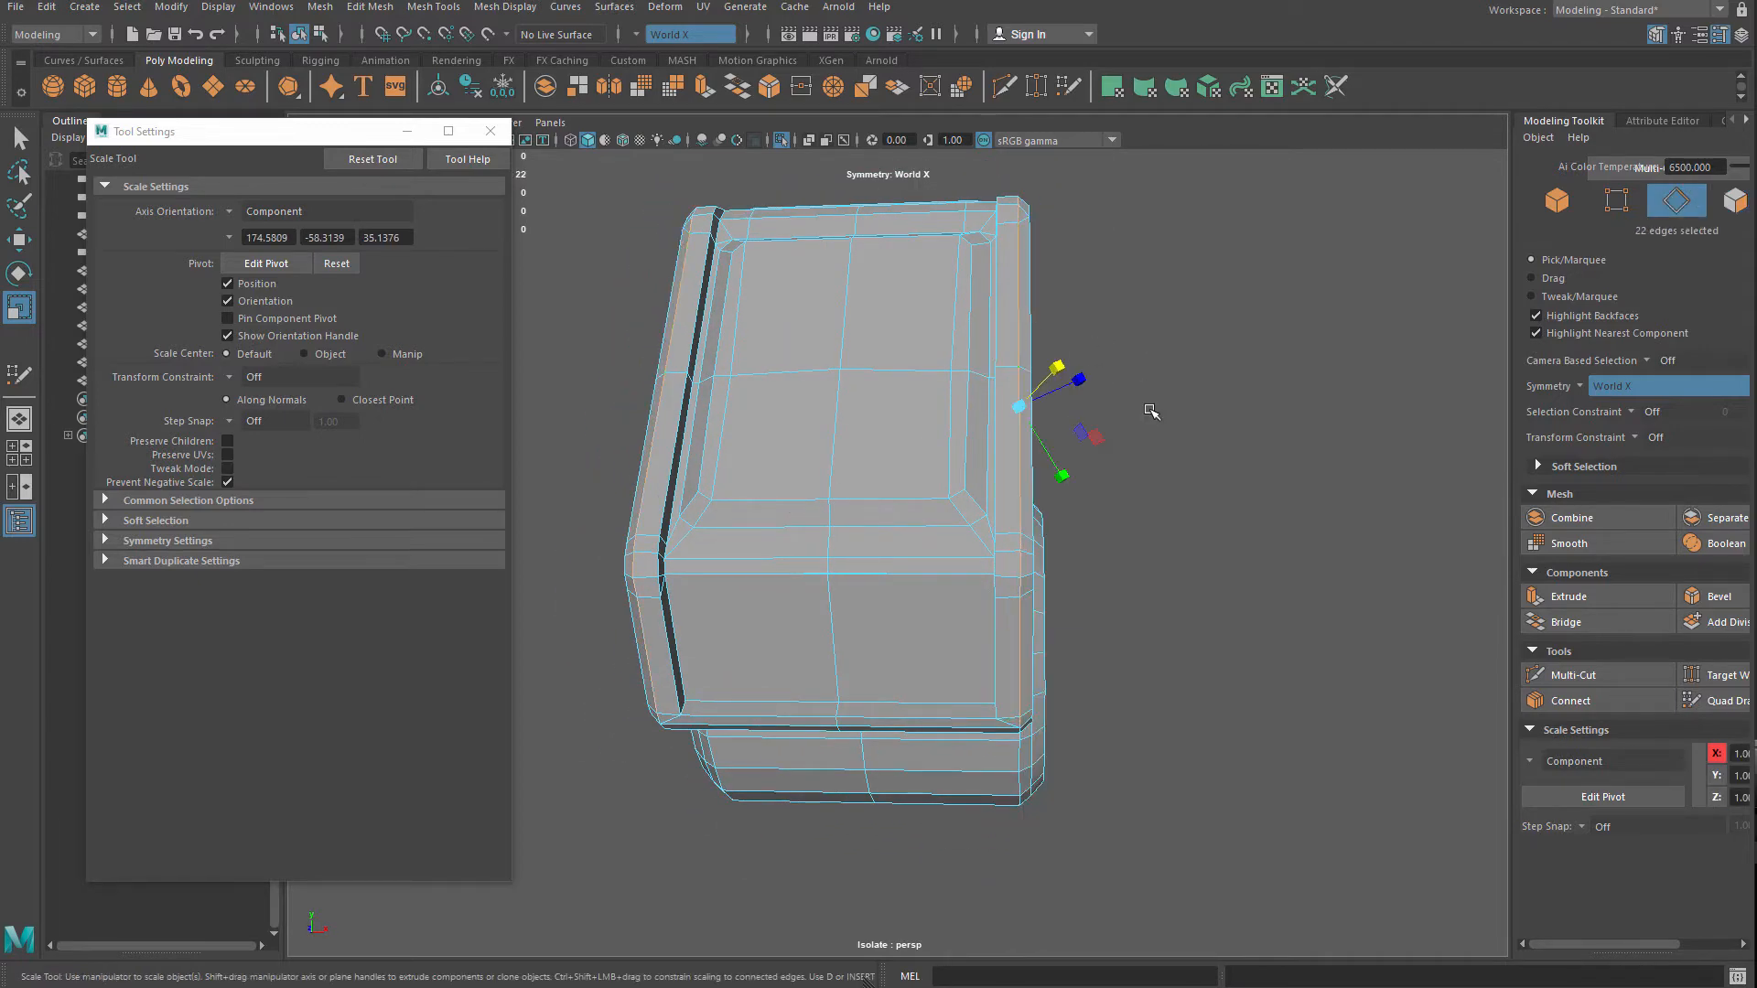
{"action": "mouse_move", "coordinate": [1160, 425]}
{"action": "left_mouse_down", "text": "alt"}
{"action": "mouse_move", "coordinate": [1144, 377]}
{"action": "mouse_move", "coordinate": [1155, 413]}
{"action": "left_mouse_up", "text": "alt"}
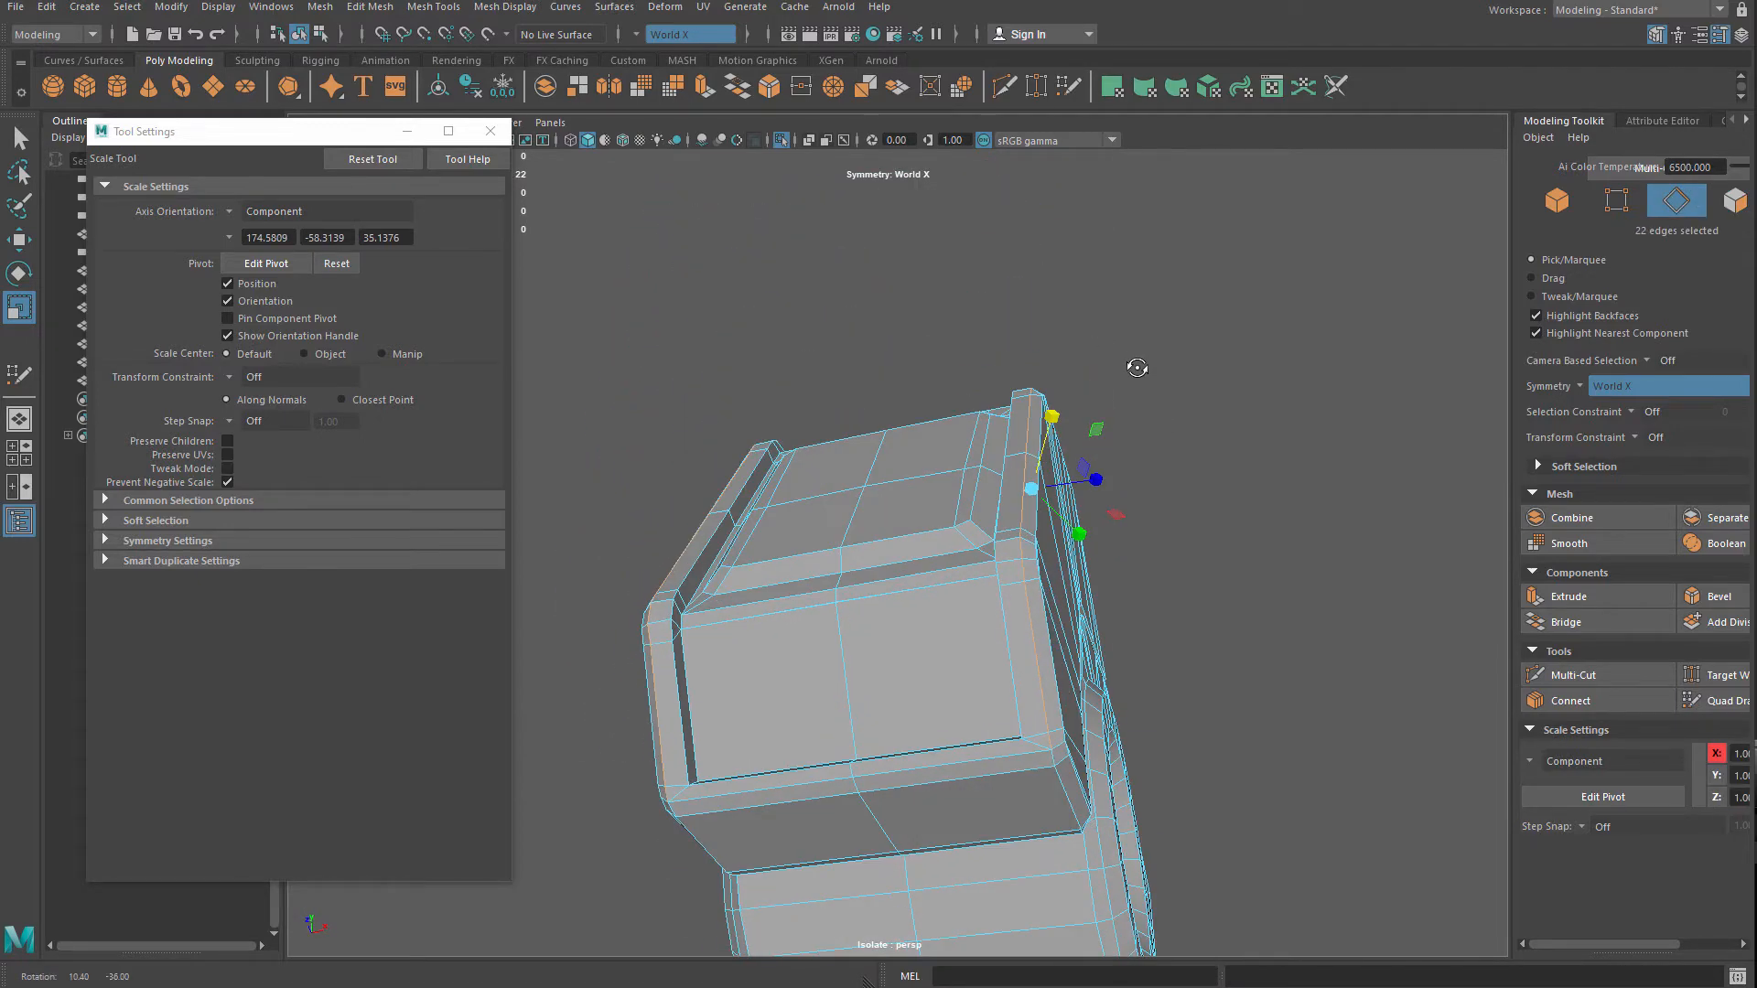
{"action": "double_click", "coordinate": [1064, 795], "text": "shift"}
{"action": "left_click_drag", "start_coordinate": [1141, 757], "coordinate": [1059, 596], "text": "alt"}
{"action": "double_click", "coordinate": [1089, 646], "text": "shift"}
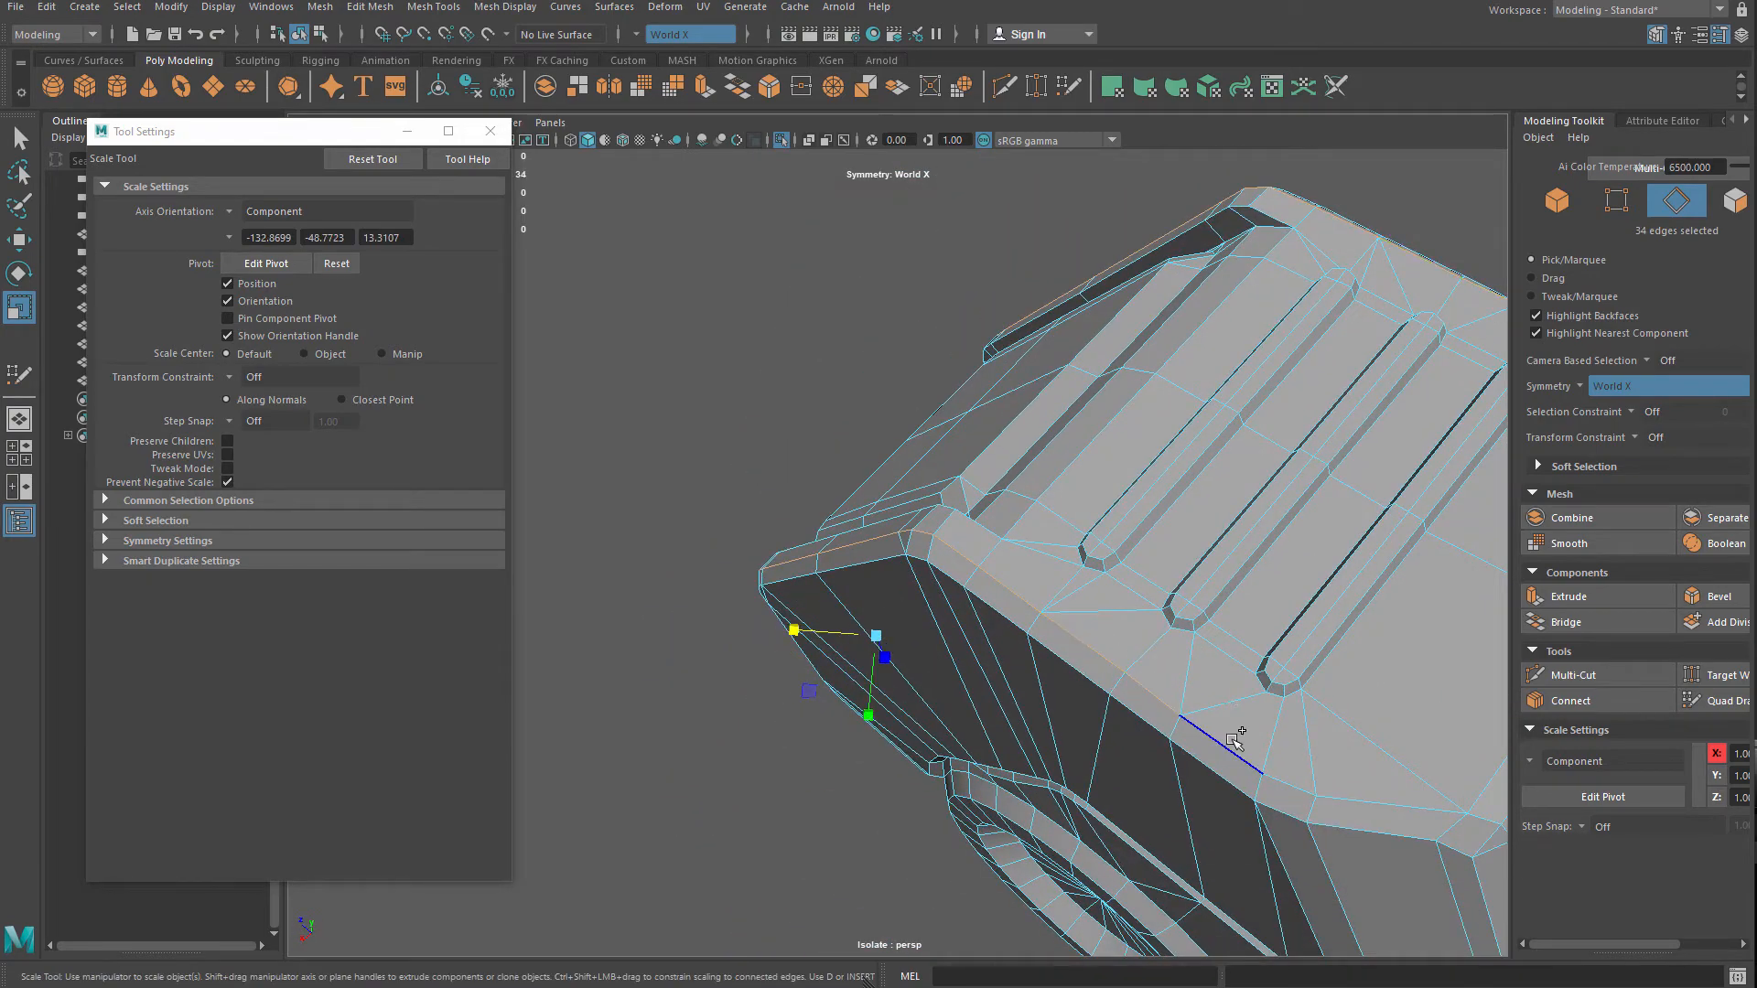
{"action": "double_click", "coordinate": [1236, 740], "text": "shift"}
{"action": "left_click_drag", "start_coordinate": [1208, 706], "coordinate": [1054, 542], "text": "alt"}
{"action": "double_click", "coordinate": [1092, 478], "text": "shift"}
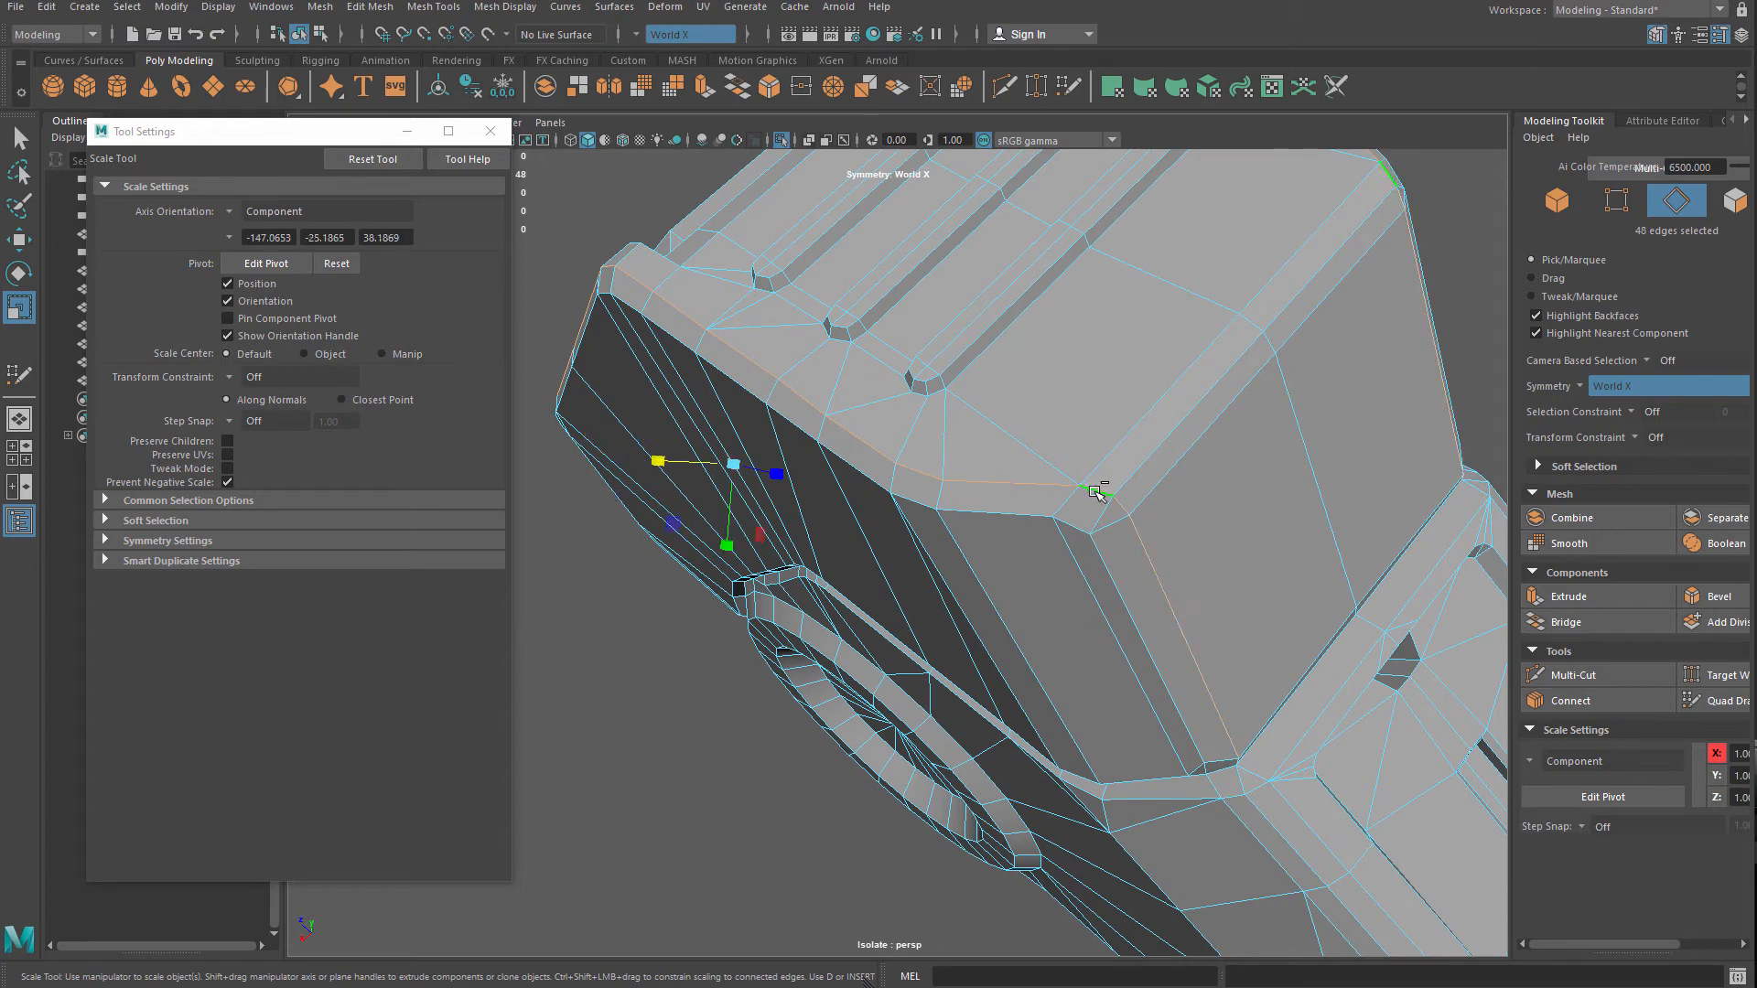
{"action": "left_click_drag", "start_coordinate": [1092, 479], "coordinate": [968, 481], "text": "alt"}
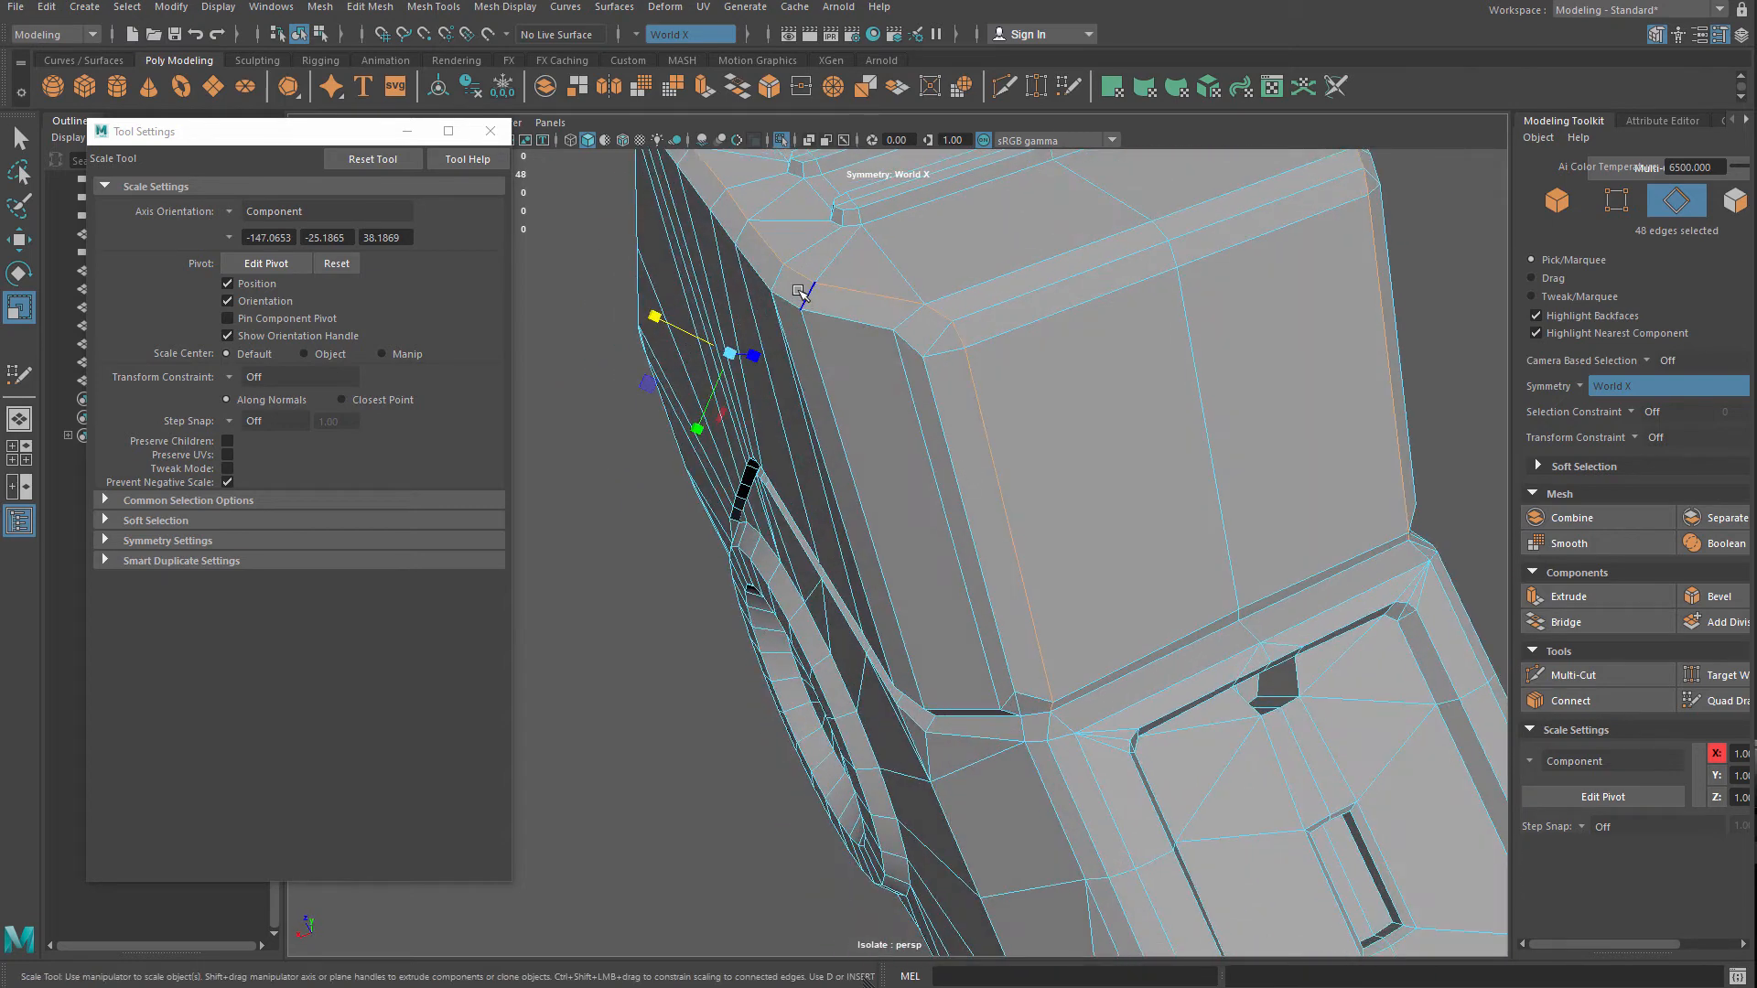
{"action": "double_click", "coordinate": [1064, 519], "text": "ctrl"}
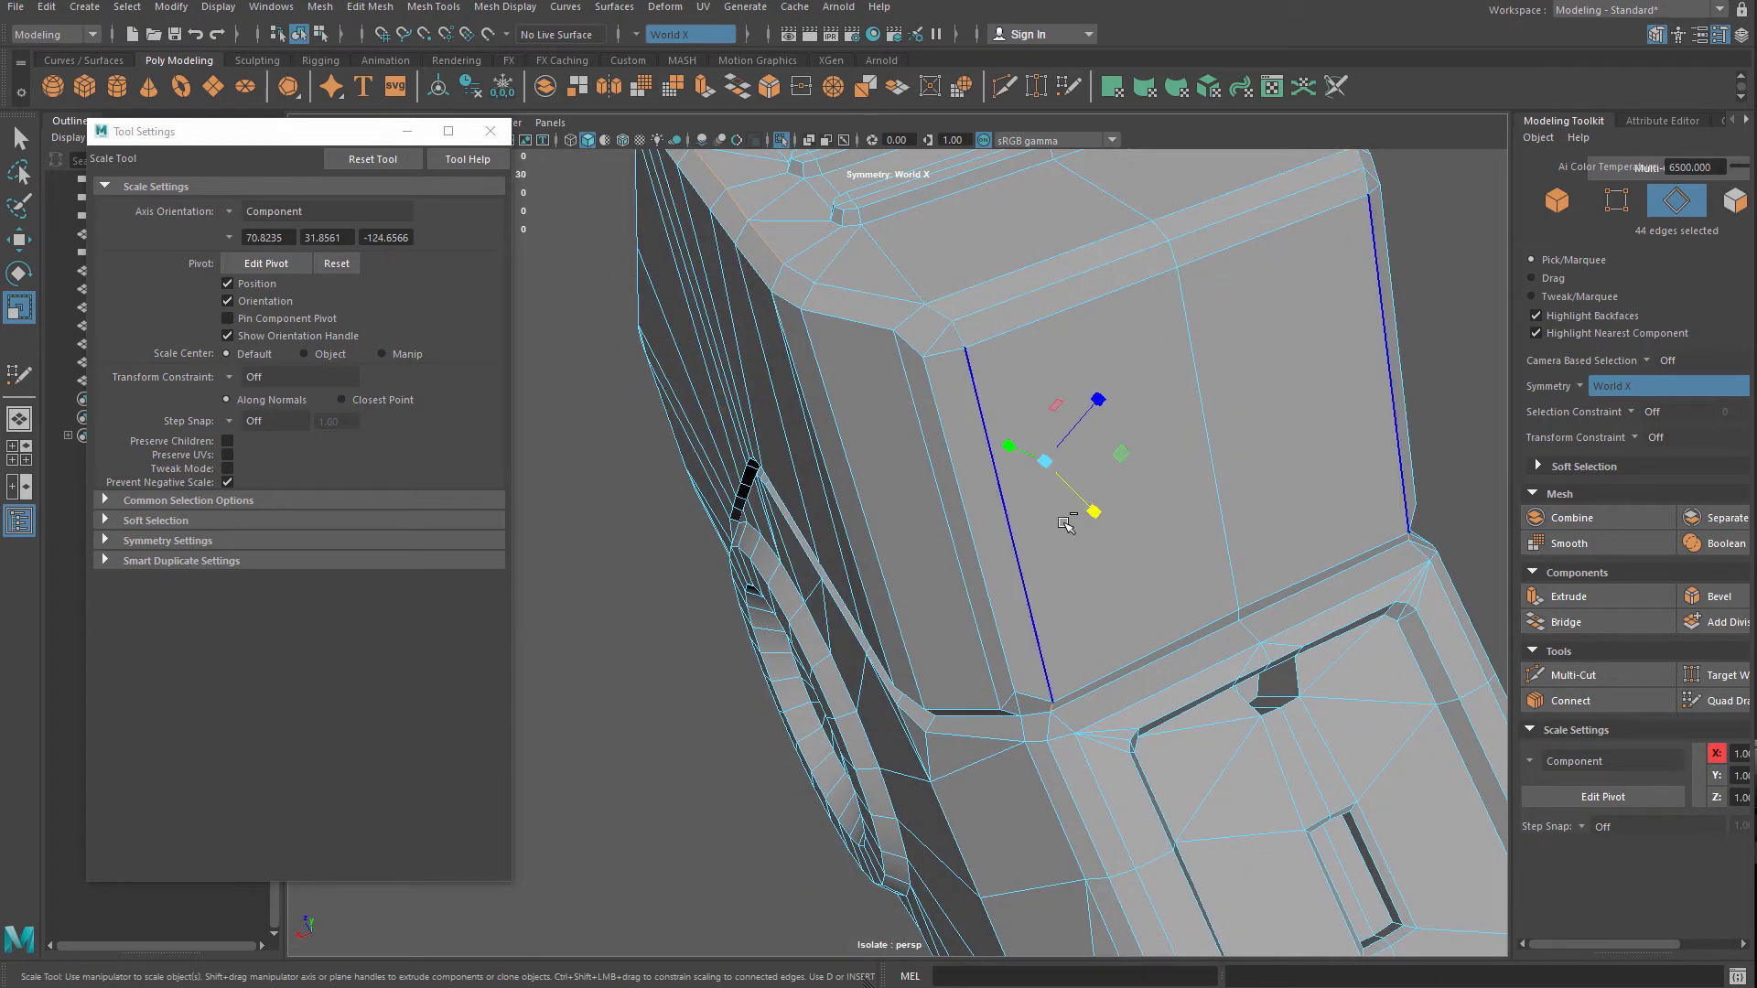
Add the remaining end and underside edges bordering the side panel to the edge selection
{"action": "left_click_drag", "start_coordinate": [936, 673], "coordinate": [971, 373], "text": "alt"}
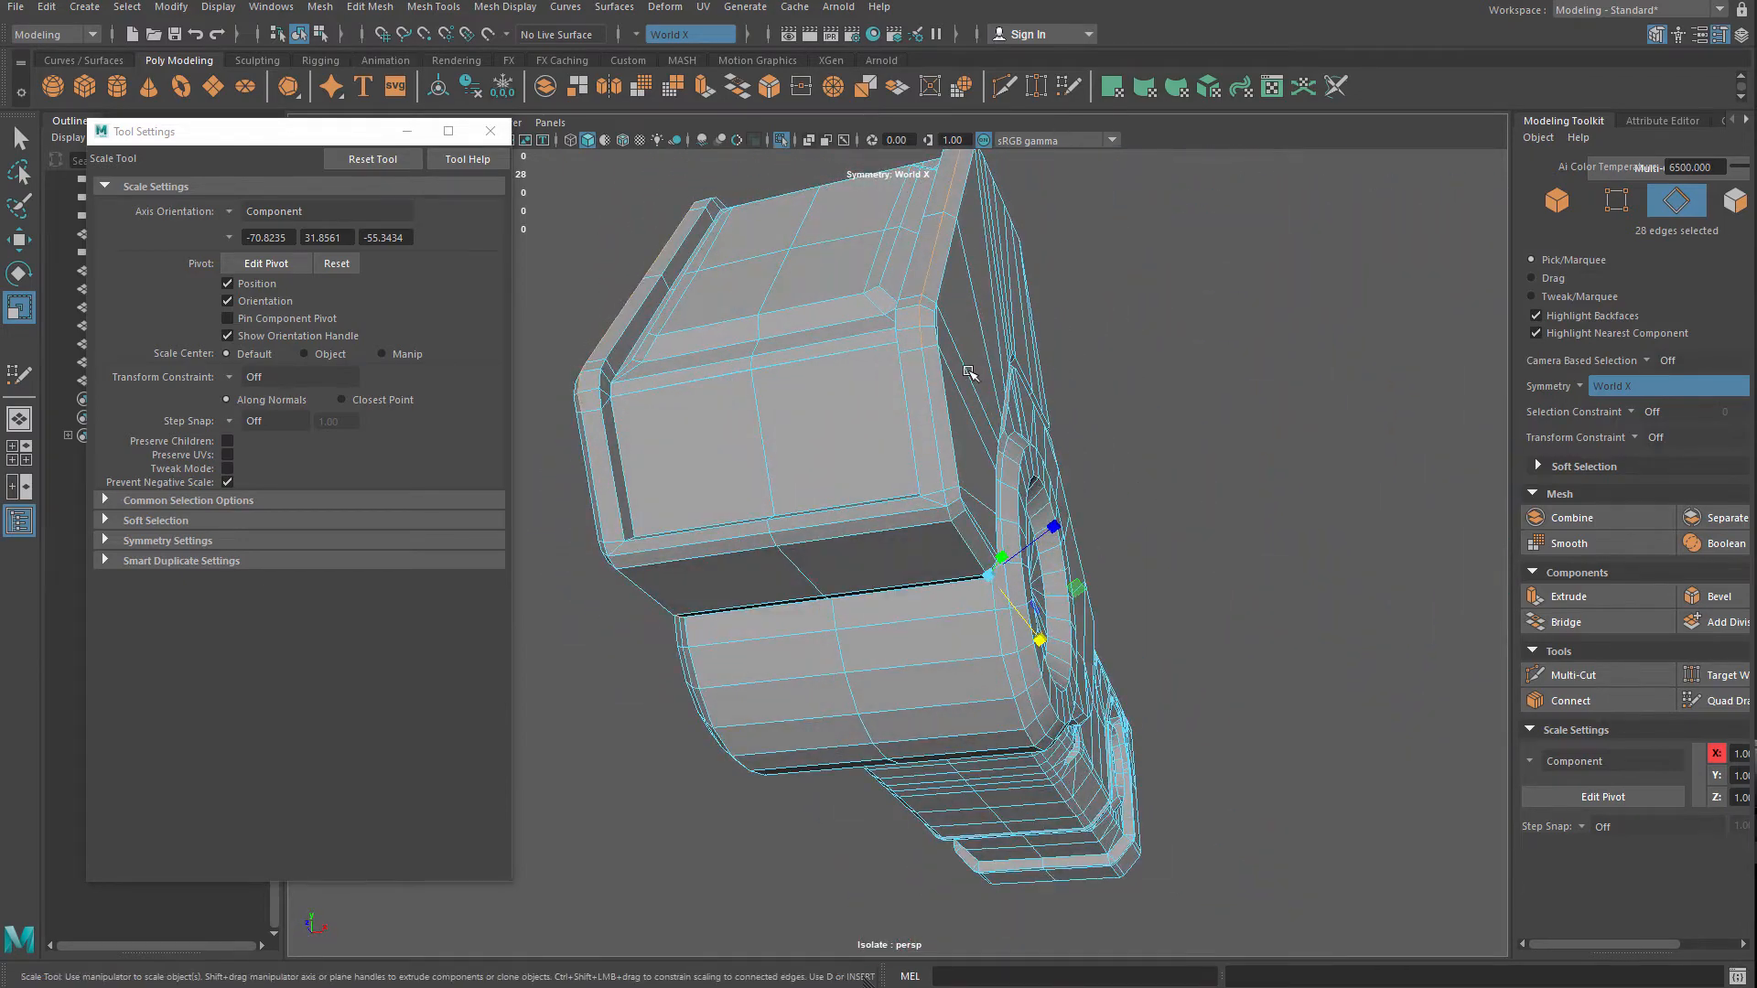
{"action": "left_click", "coordinate": [943, 417], "text": "ctrl+shift"}
{"action": "left_click_drag", "start_coordinate": [949, 517], "coordinate": [970, 439], "text": "alt"}
{"action": "left_click", "coordinate": [967, 451], "text": "shift"}
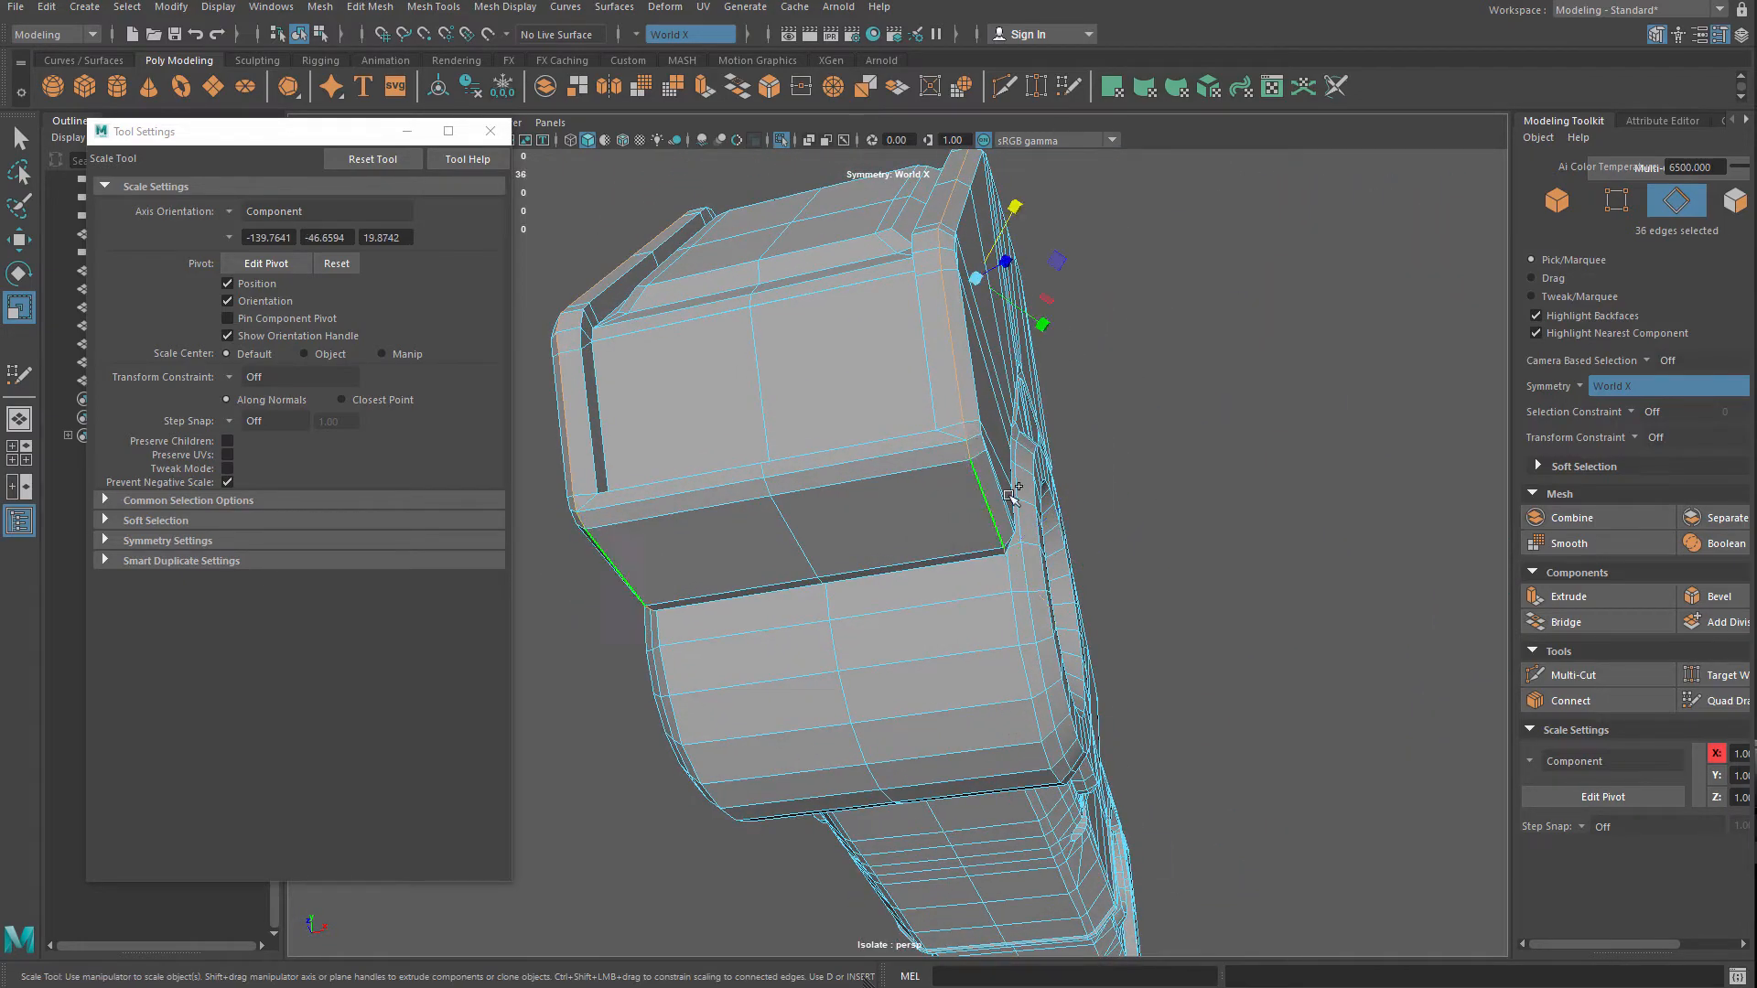
{"action": "left_click", "coordinate": [1008, 499], "text": "shift"}
{"action": "left_click_drag", "start_coordinate": [1009, 509], "coordinate": [1089, 547], "text": "alt"}
{"action": "left_click_drag", "start_coordinate": [844, 400], "coordinate": [837, 512], "text": "alt"}
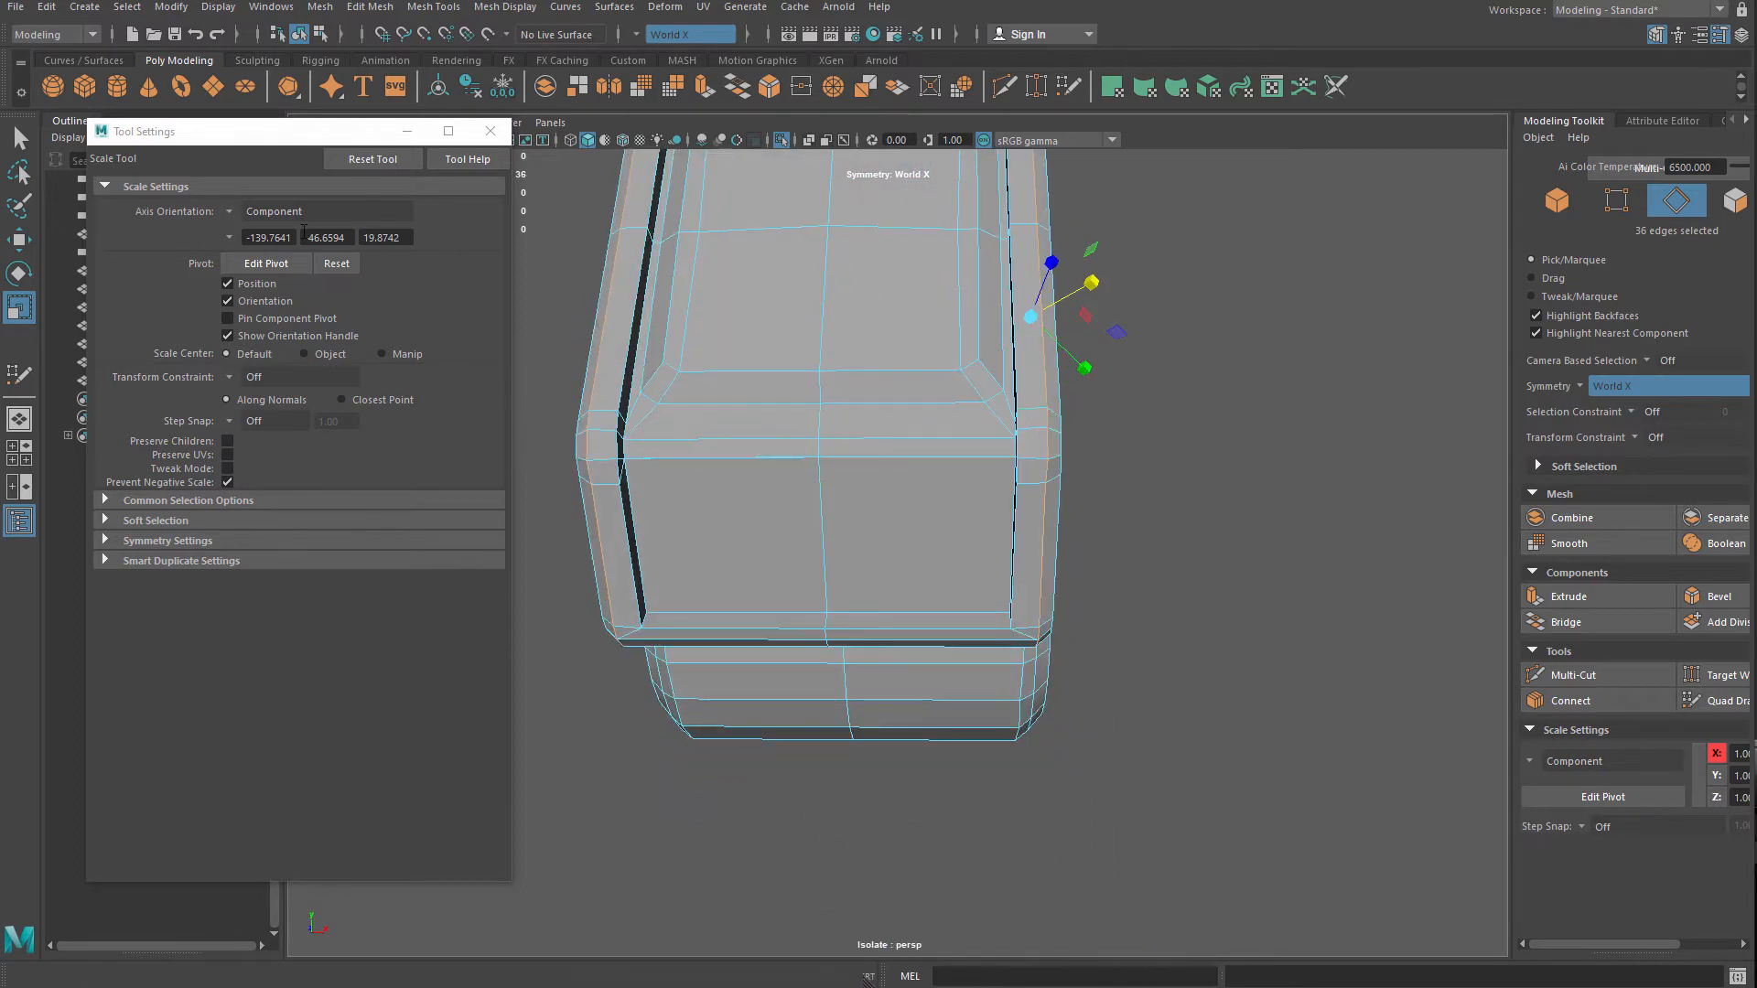
Set the Scale tool's axis orientation to World
{"action": "left_click", "coordinate": [230, 217]}
{"action": "left_click", "coordinate": [294, 242]}
{"action": "left_click_drag", "start_coordinate": [696, 402], "coordinate": [725, 486], "text": "alt"}
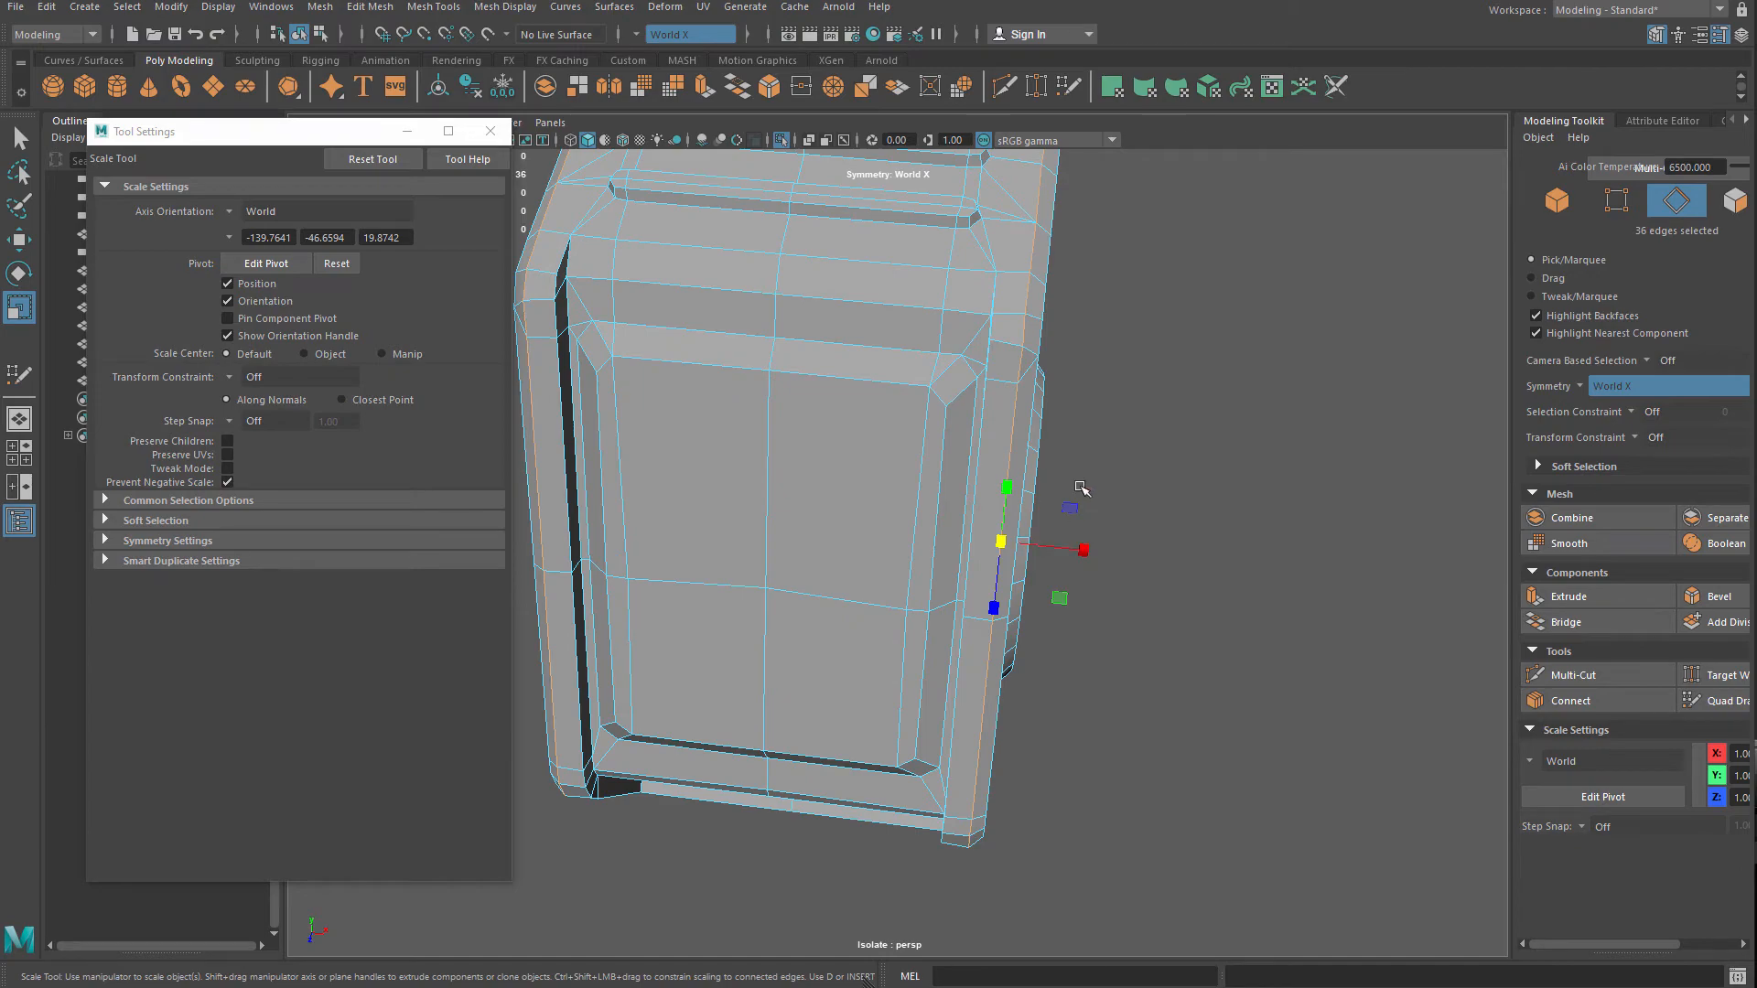
{"action": "left_click_drag", "start_coordinate": [1082, 488], "coordinate": [1057, 474], "text": "alt"}
{"action": "left_click_drag", "start_coordinate": [1064, 591], "coordinate": [950, 474]}
Reselect the side panel's border edges from the top bevel down the slanted end to the lower corner
{"action": "double_click", "coordinate": [1016, 258]}
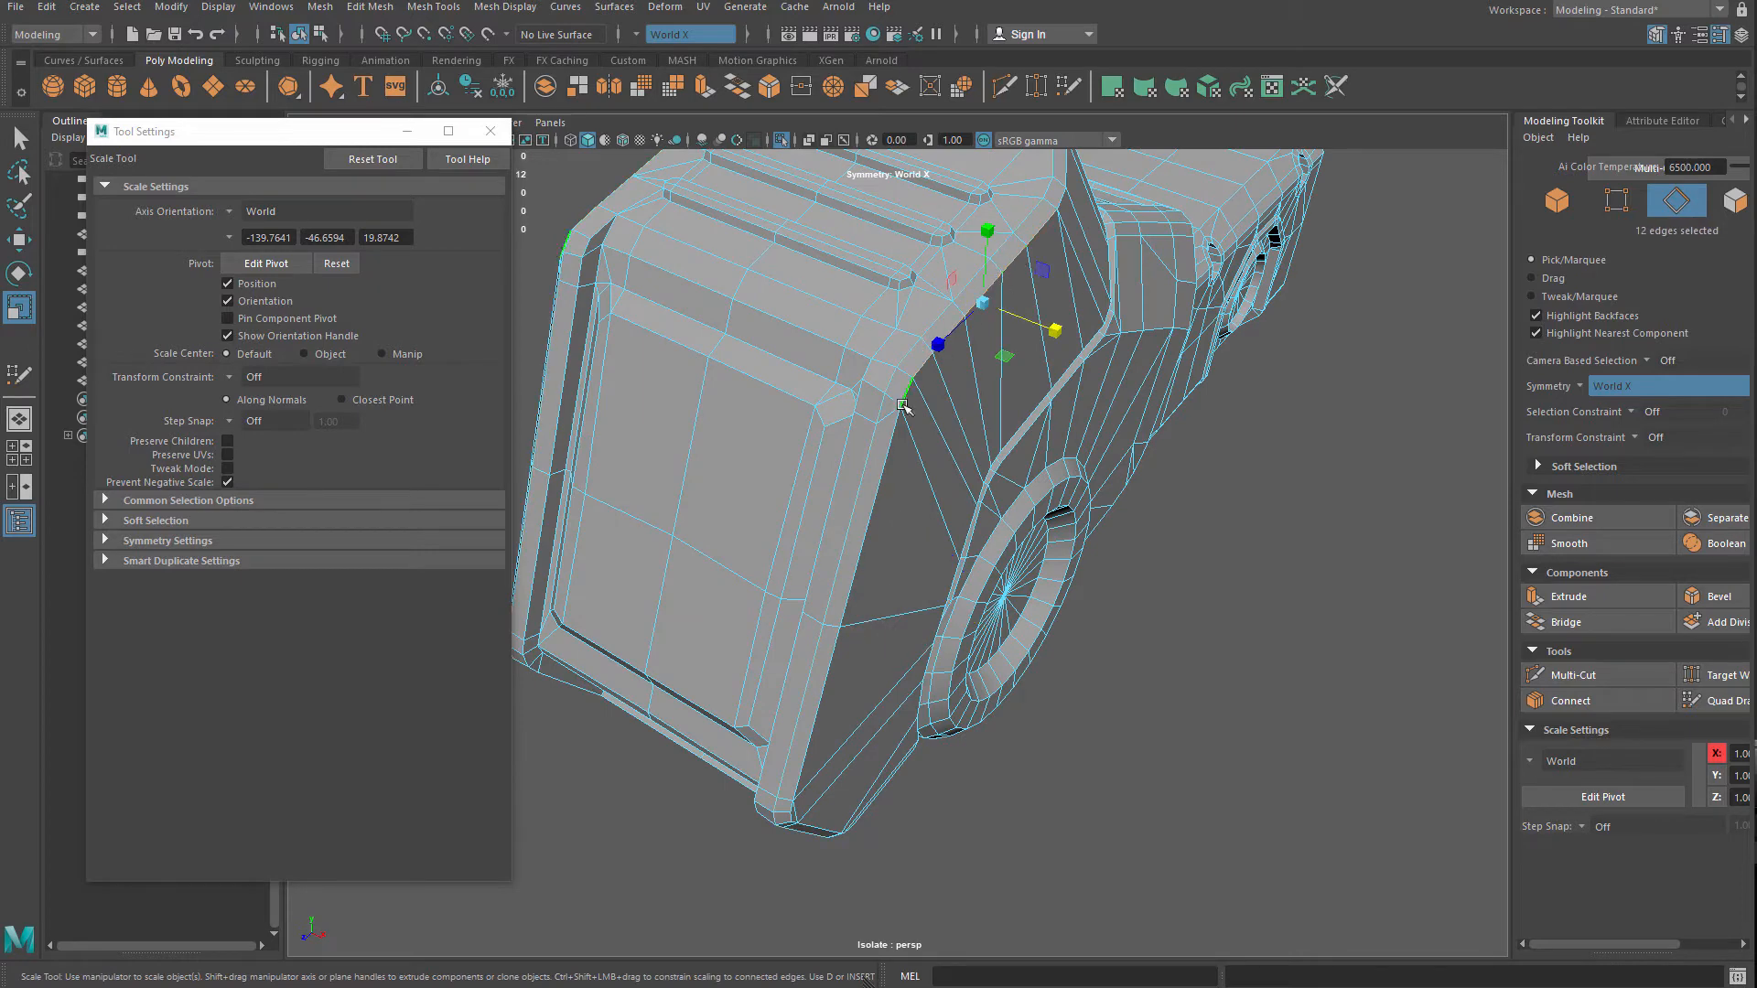
{"action": "double_click", "coordinate": [899, 441], "text": "shift"}
{"action": "left_click_drag", "start_coordinate": [899, 441], "coordinate": [805, 593], "text": "alt"}
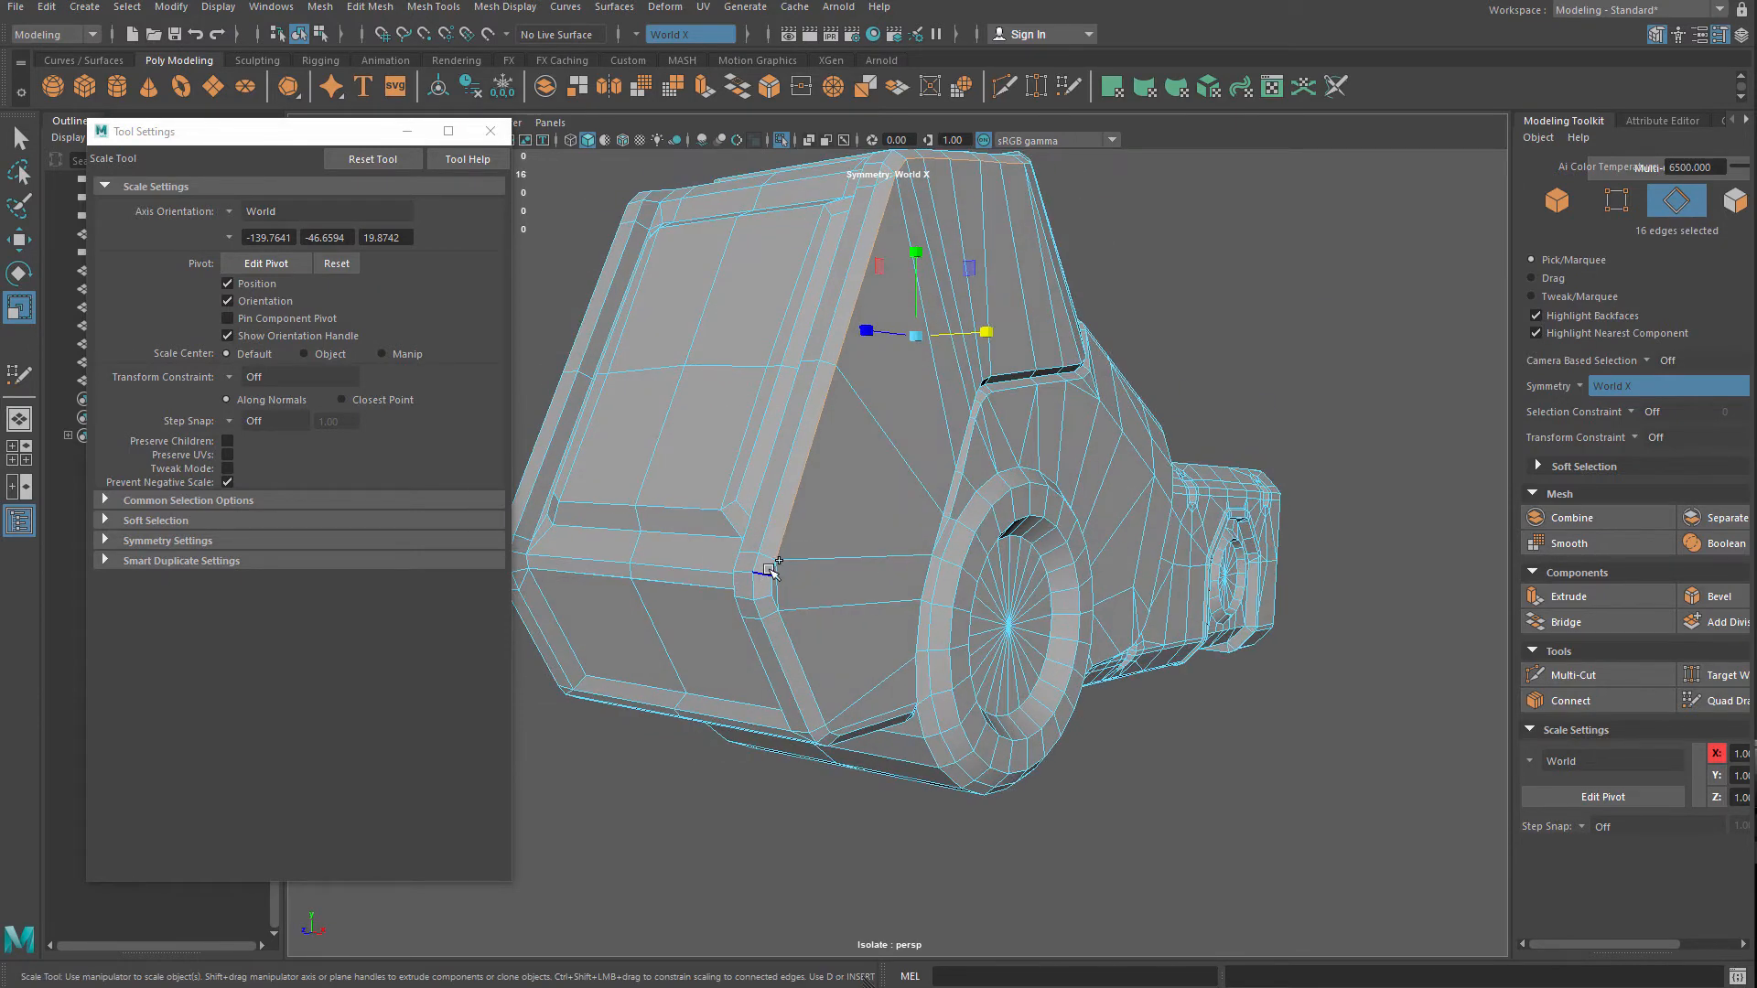
{"action": "scroll", "coordinate": [771, 571], "scroll_direction": "up", "scroll_amount": 3}
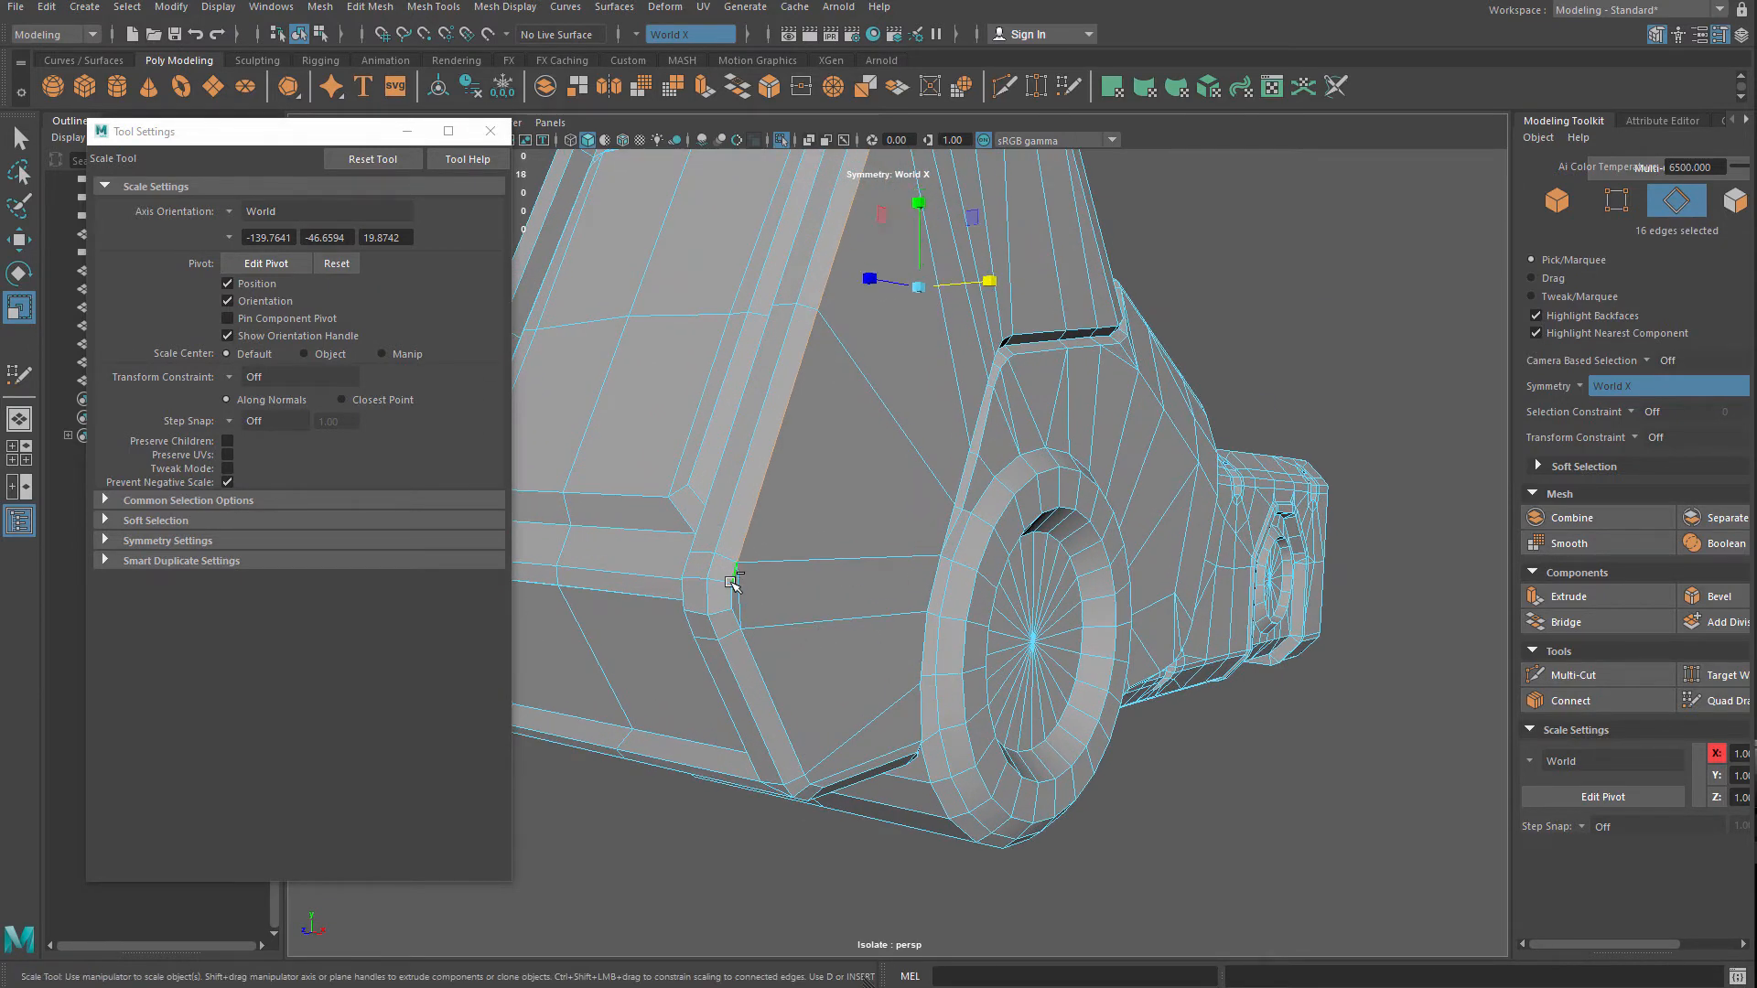
{"action": "double_click", "coordinate": [734, 580], "text": "shift"}
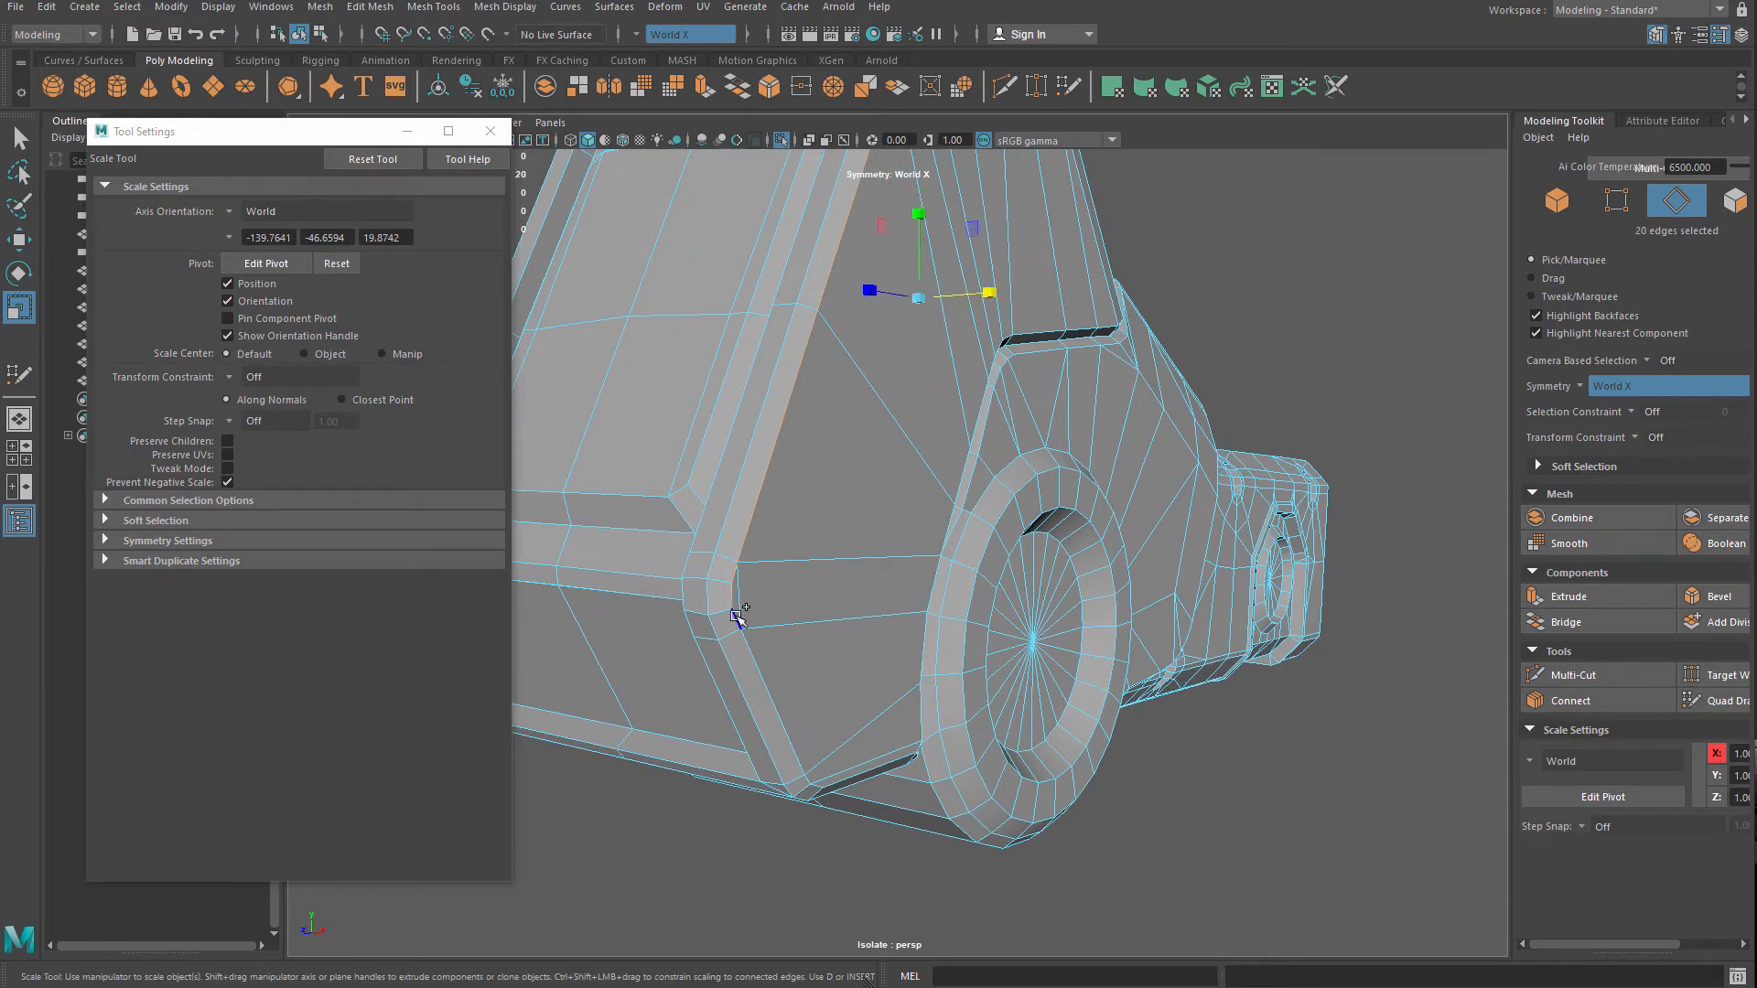
{"action": "left_click", "coordinate": [748, 641], "text": "shift"}
{"action": "left_click_drag", "start_coordinate": [748, 640], "coordinate": [718, 613], "text": "alt"}
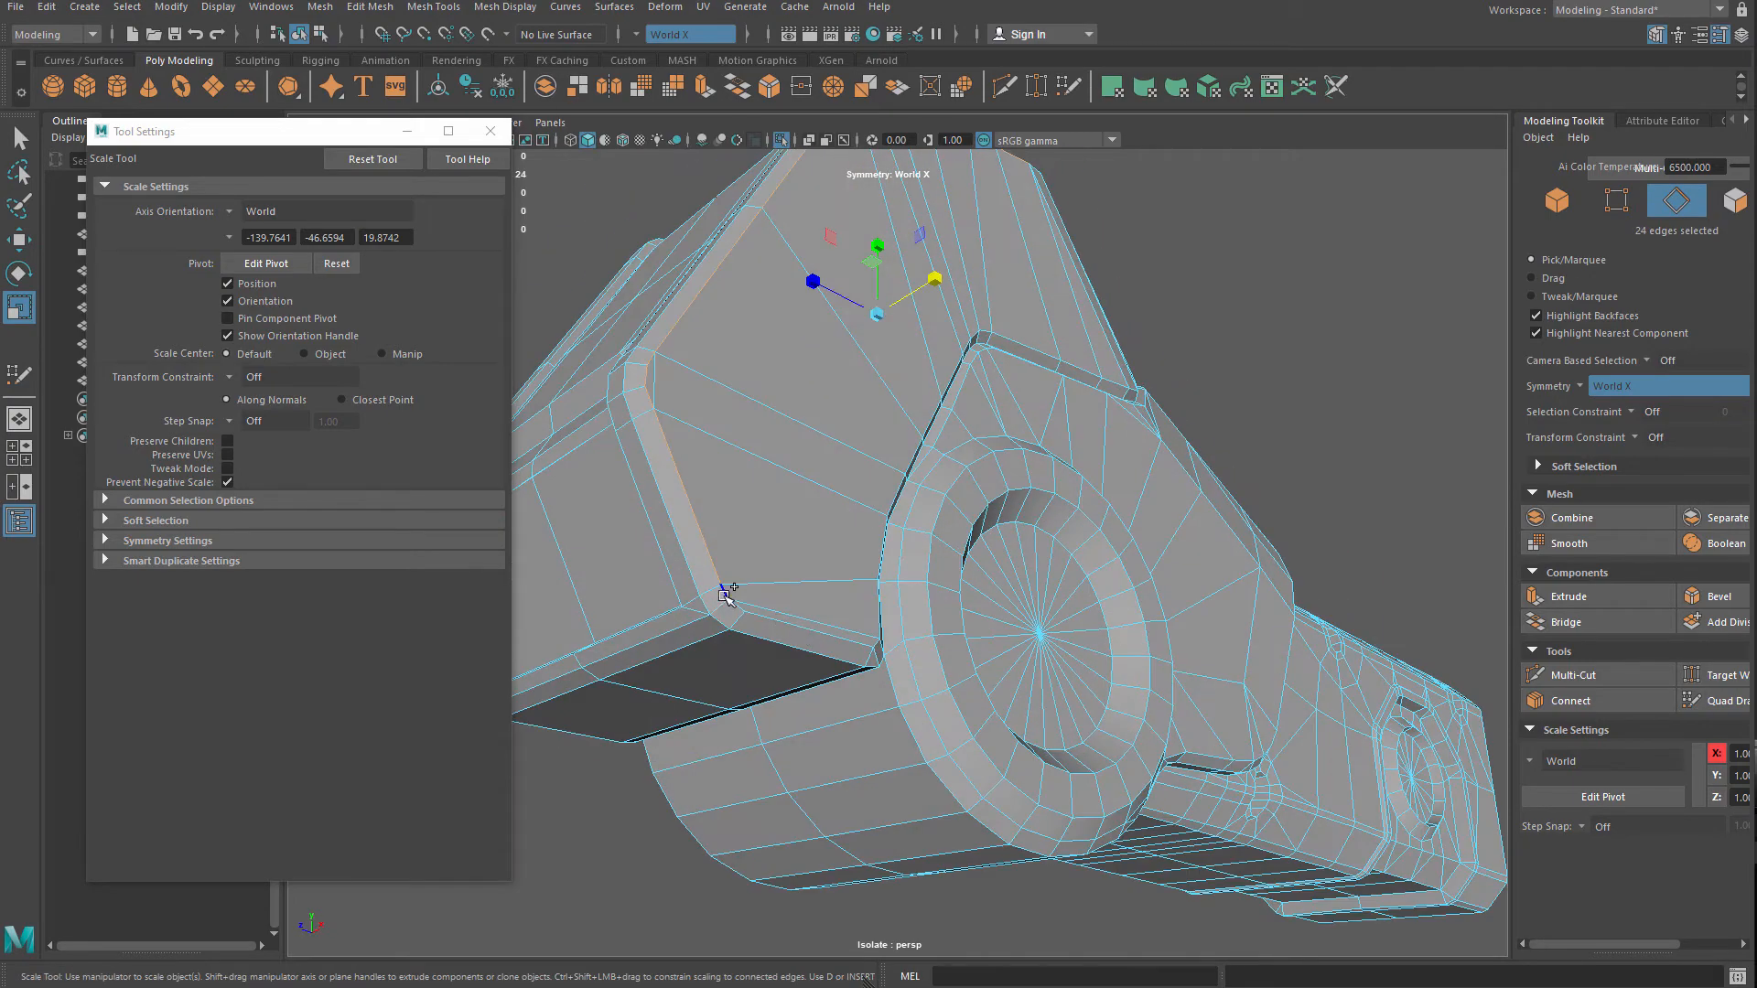
{"action": "left_click_drag", "start_coordinate": [821, 590], "coordinate": [1279, 283], "text": "alt"}
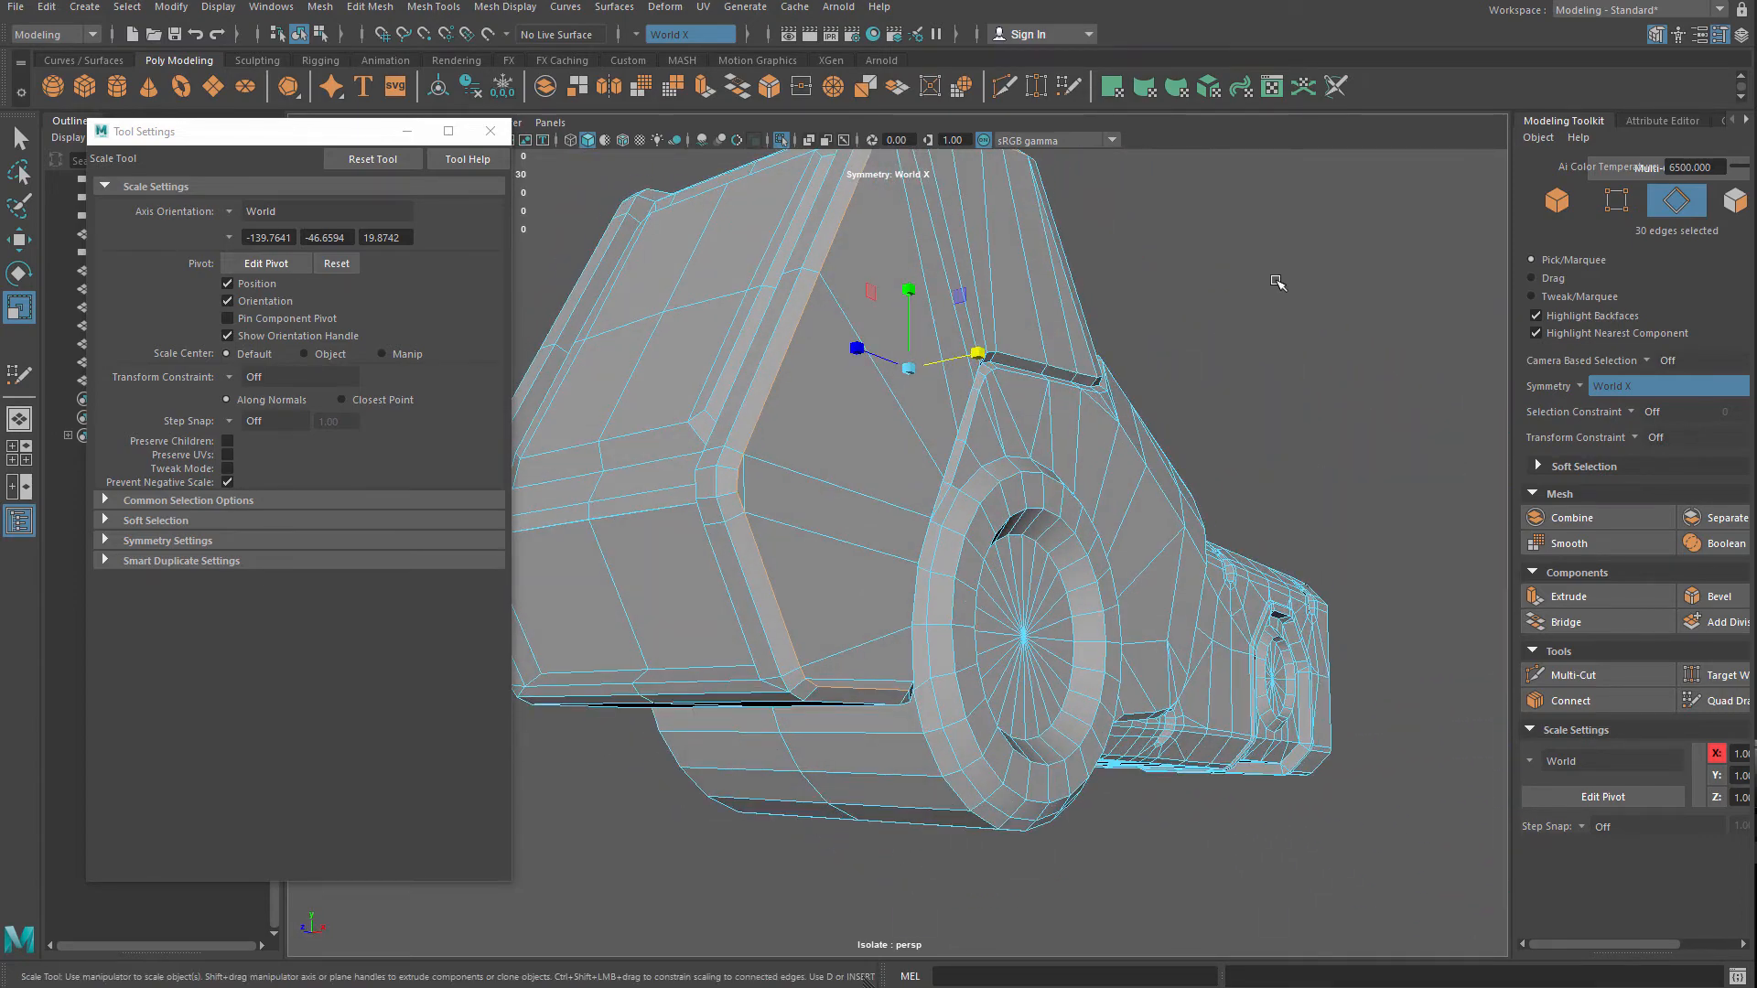
Switch to face selection and select the side panel faces from the lower corner up along the slanted end
{"action": "right_click_drag", "start_coordinate": [1268, 322], "coordinate": [1261, 371]}
{"action": "left_click", "coordinate": [869, 691]}
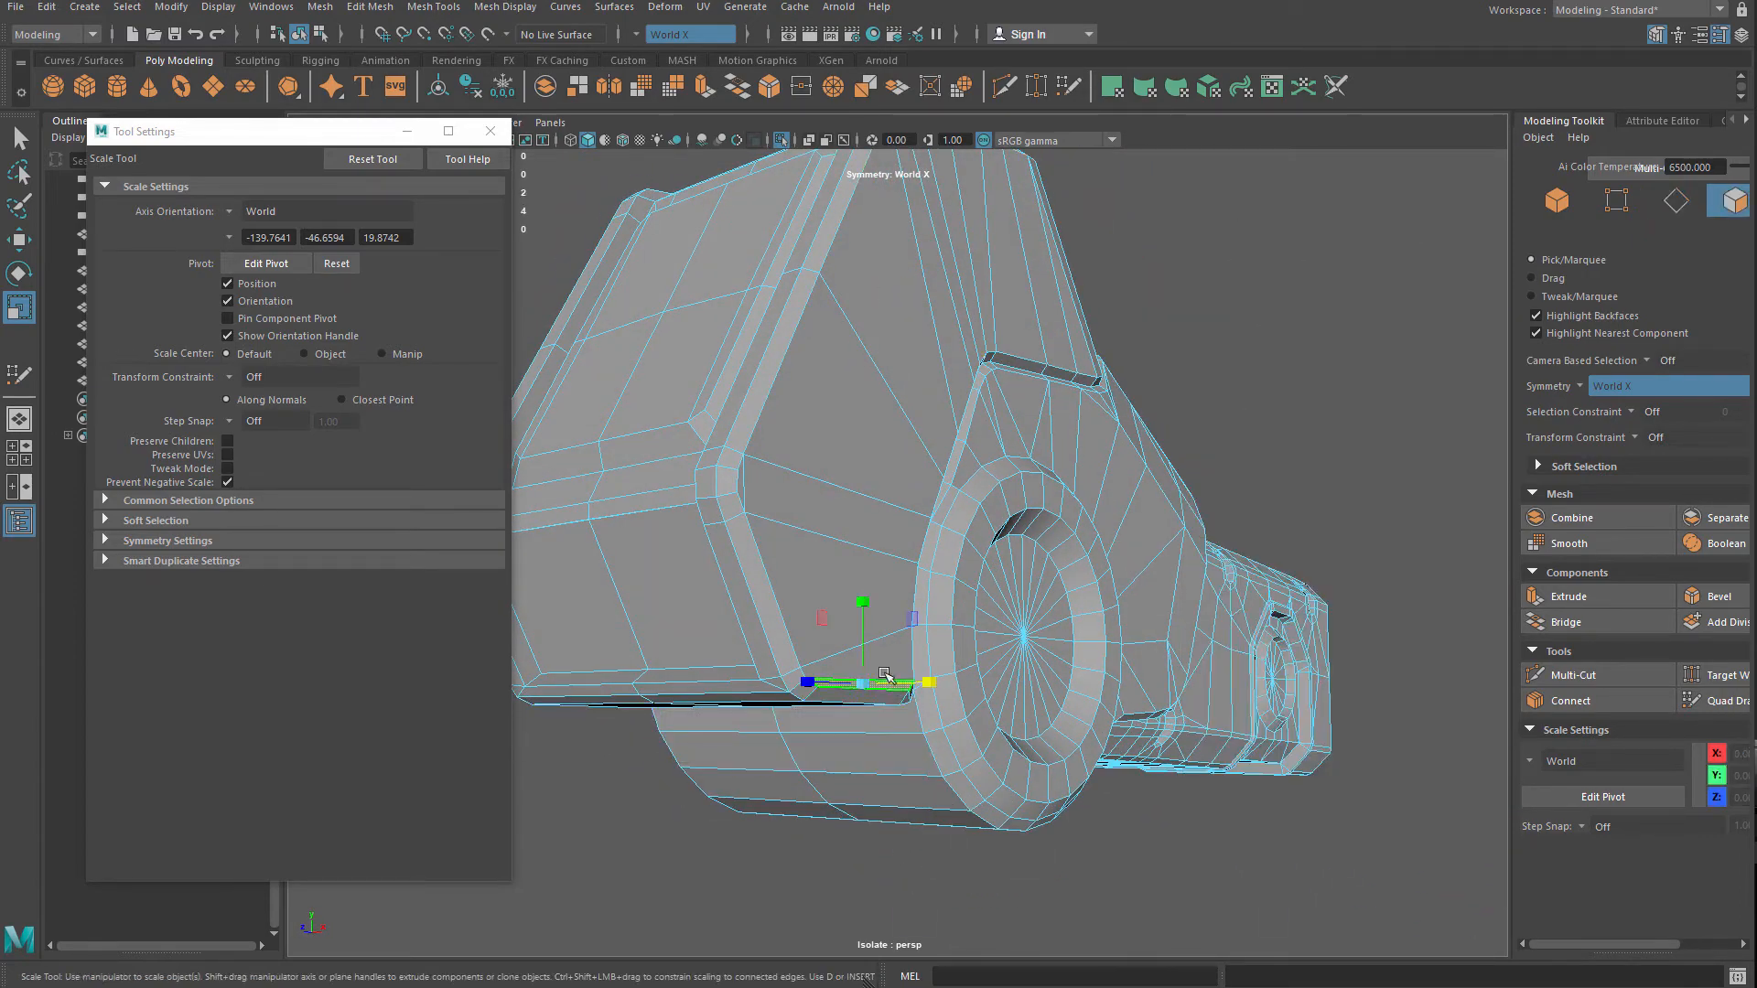
{"action": "key", "text": "q"}
{"action": "left_click", "coordinate": [891, 662], "text": "shift"}
{"action": "left_click", "coordinate": [858, 604], "text": "shift"}
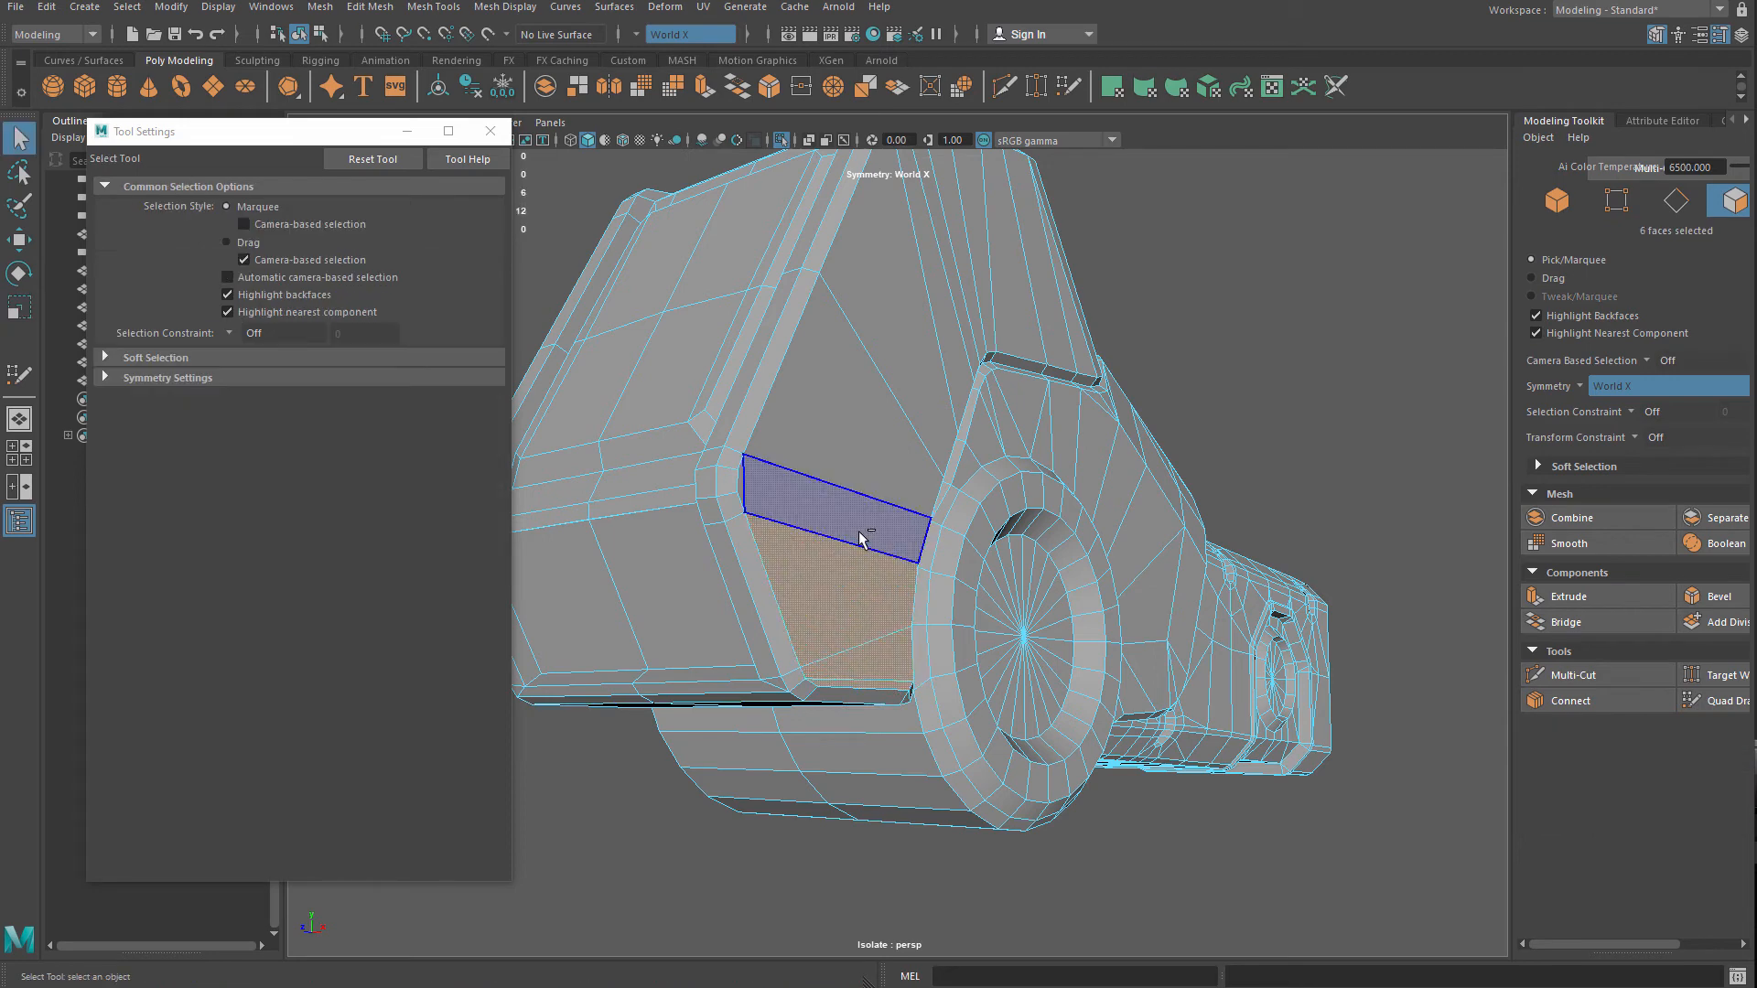
{"action": "left_click", "coordinate": [862, 532], "text": "shift"}
{"action": "left_click", "coordinate": [742, 482], "text": "shift"}
{"action": "left_click", "coordinate": [829, 407], "text": "shift"}
{"action": "left_click", "coordinate": [884, 351], "text": "shift"}
Extend the face selection across the upper side panel faces toward the rear bevel
{"action": "left_click_drag", "start_coordinate": [884, 351], "coordinate": [945, 510], "text": "alt"}
{"action": "left_click", "coordinate": [932, 471], "text": "shift"}
{"action": "left_click", "coordinate": [939, 459], "text": "shift"}
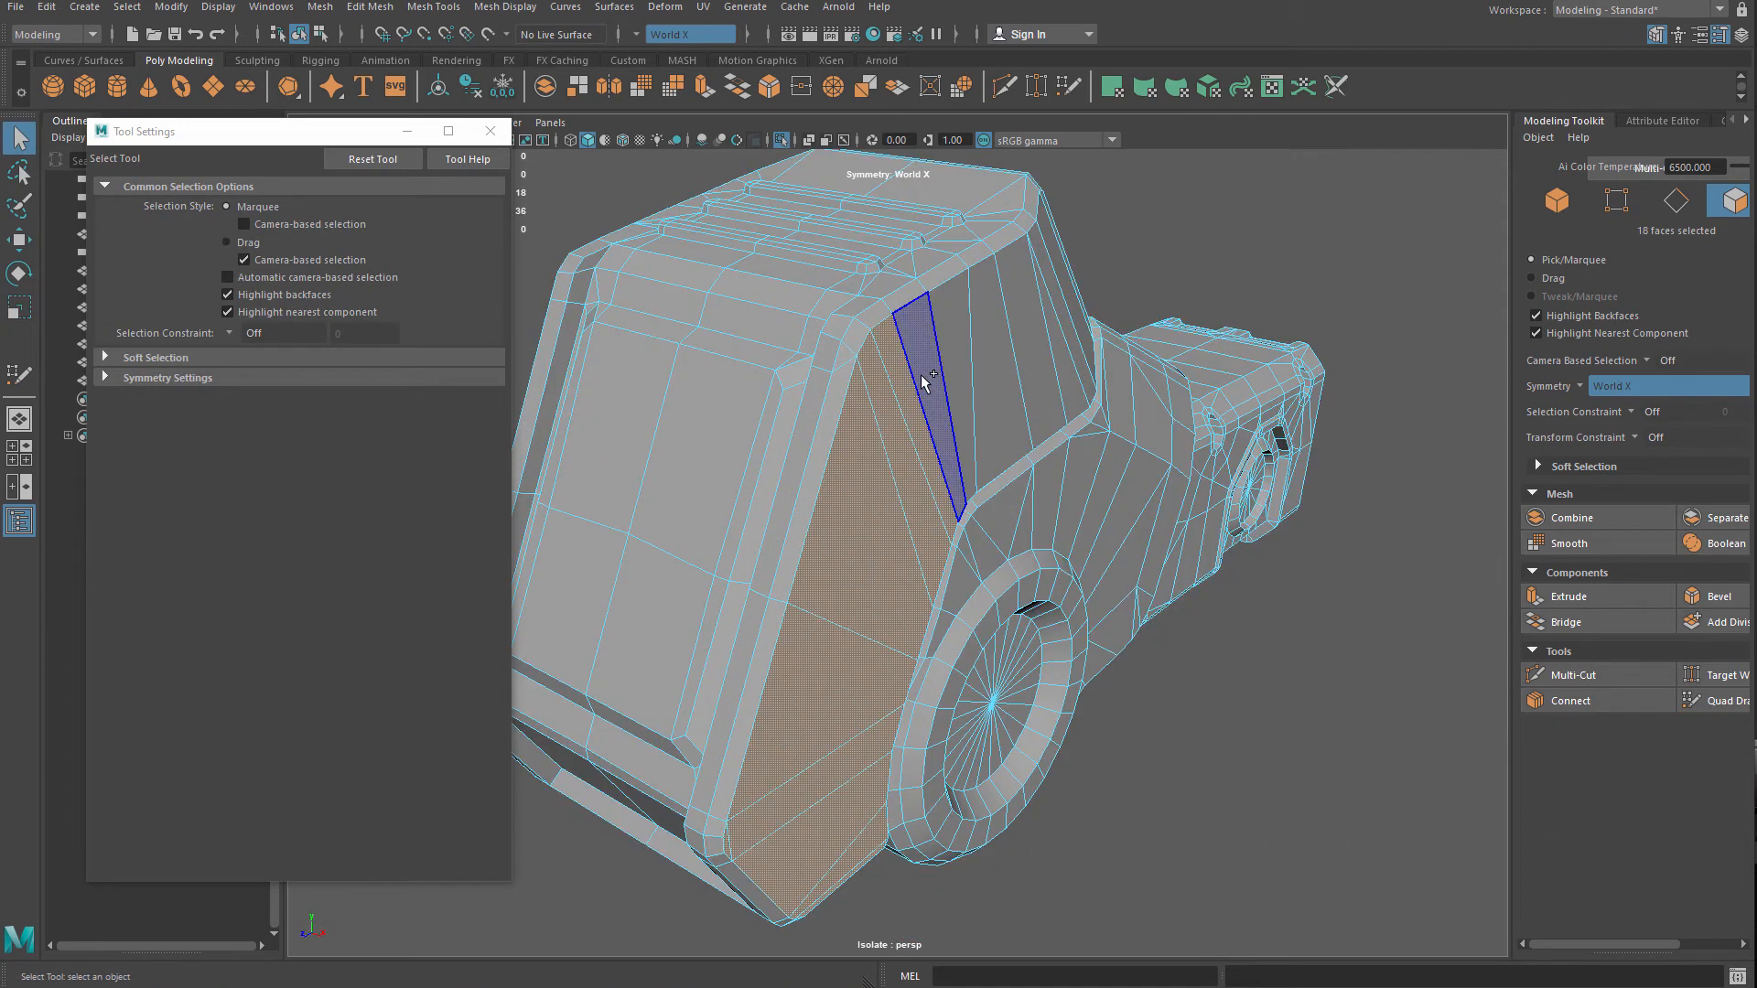
{"action": "left_click", "coordinate": [925, 375], "text": "shift"}
{"action": "left_click", "coordinate": [939, 357], "text": "shift"}
{"action": "left_click", "coordinate": [980, 365], "text": "shift"}
{"action": "left_click", "coordinate": [1028, 345], "text": "shift"}
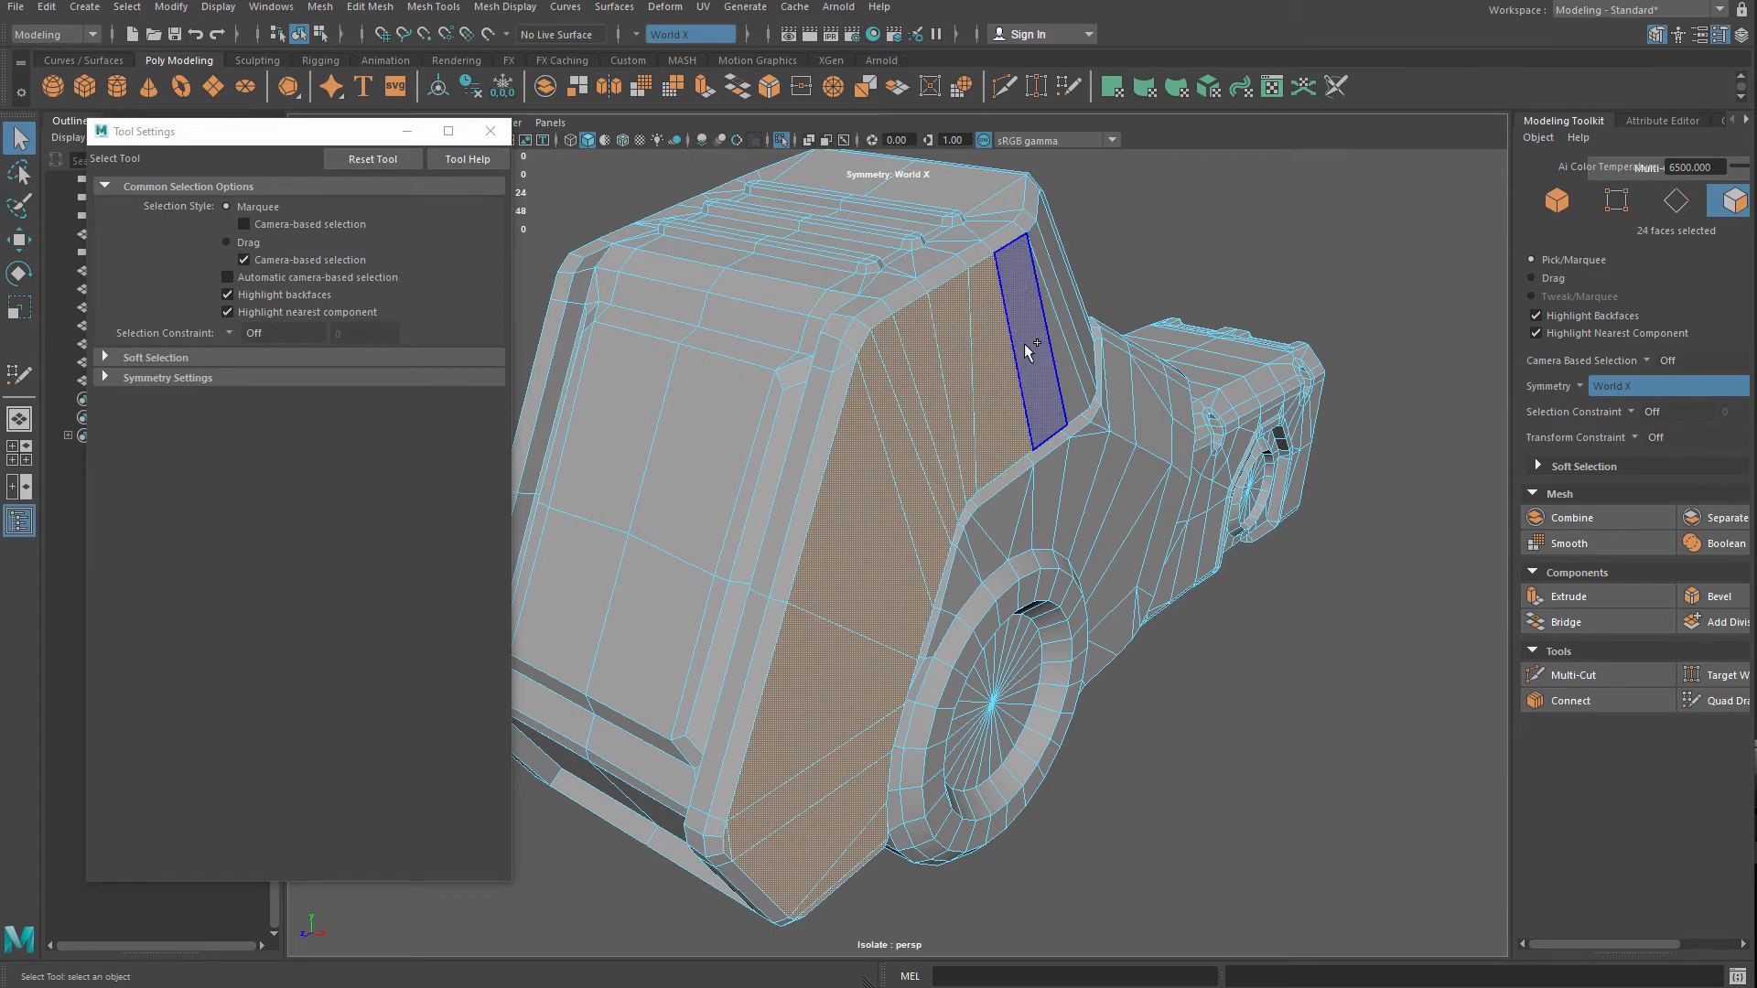
{"action": "left_click_drag", "start_coordinate": [1028, 345], "coordinate": [674, 463], "text": "alt"}
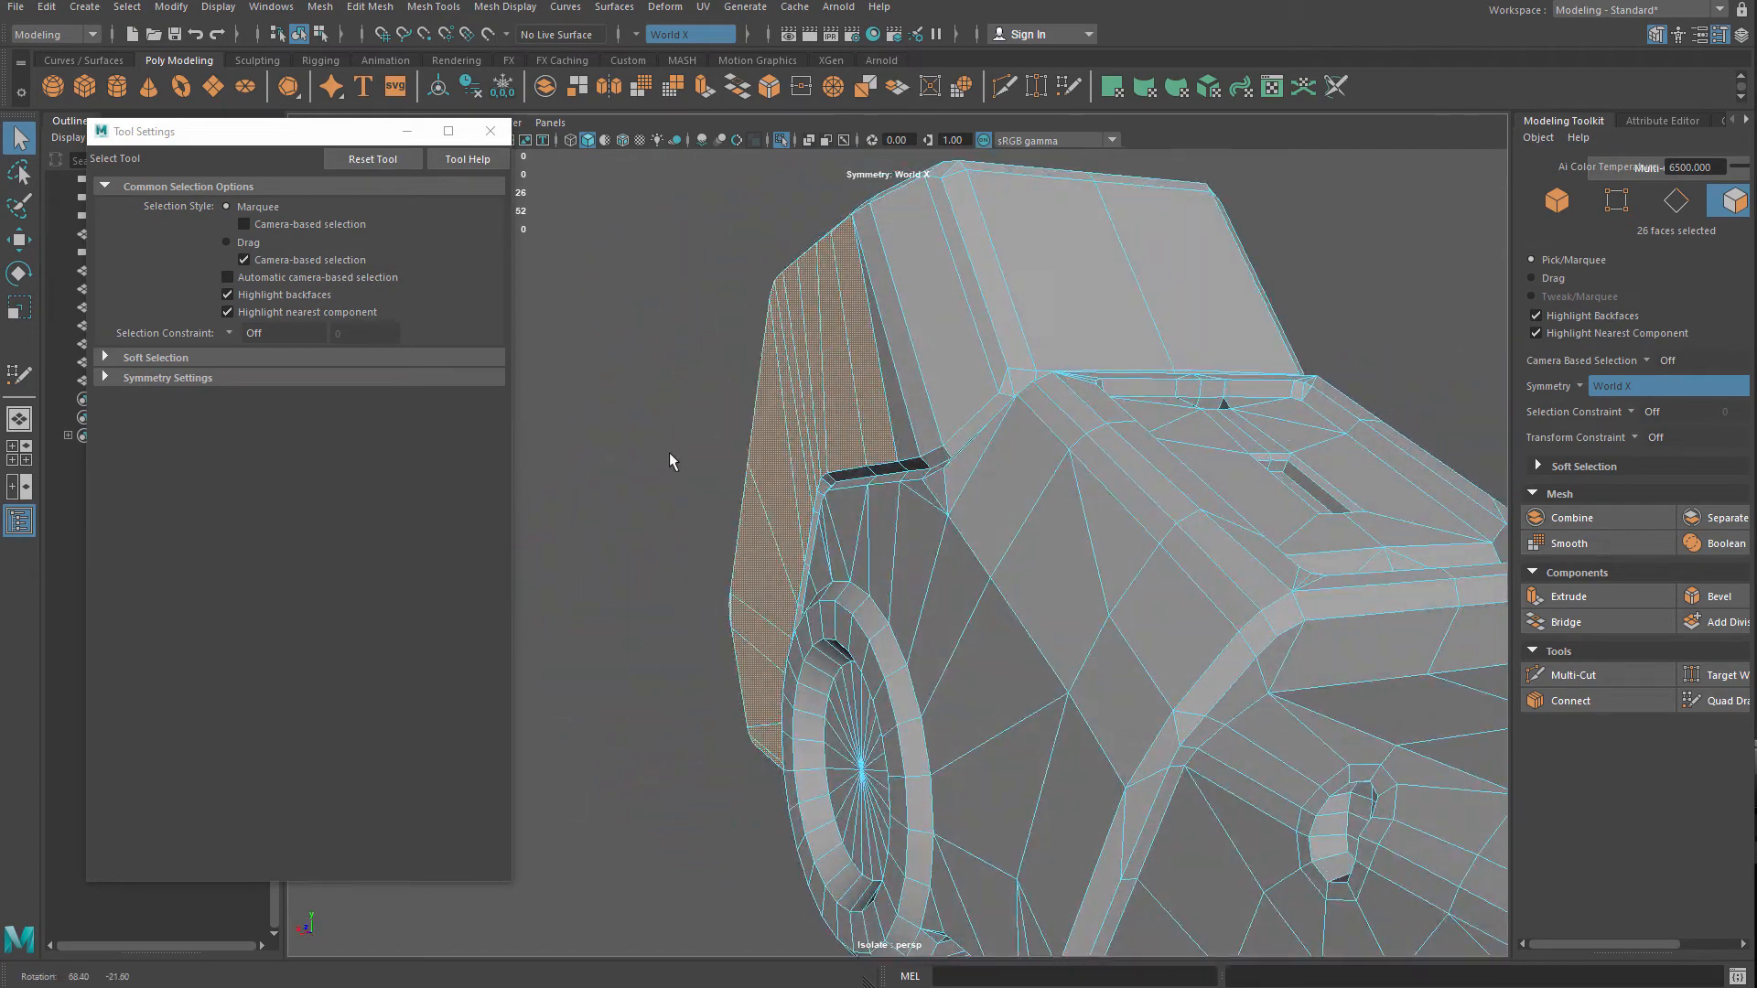
Drop the last added face from the selection and scale the remaining side panel faces along the world X axis
{"action": "key", "text": "e"}
{"action": "key", "text": "r"}
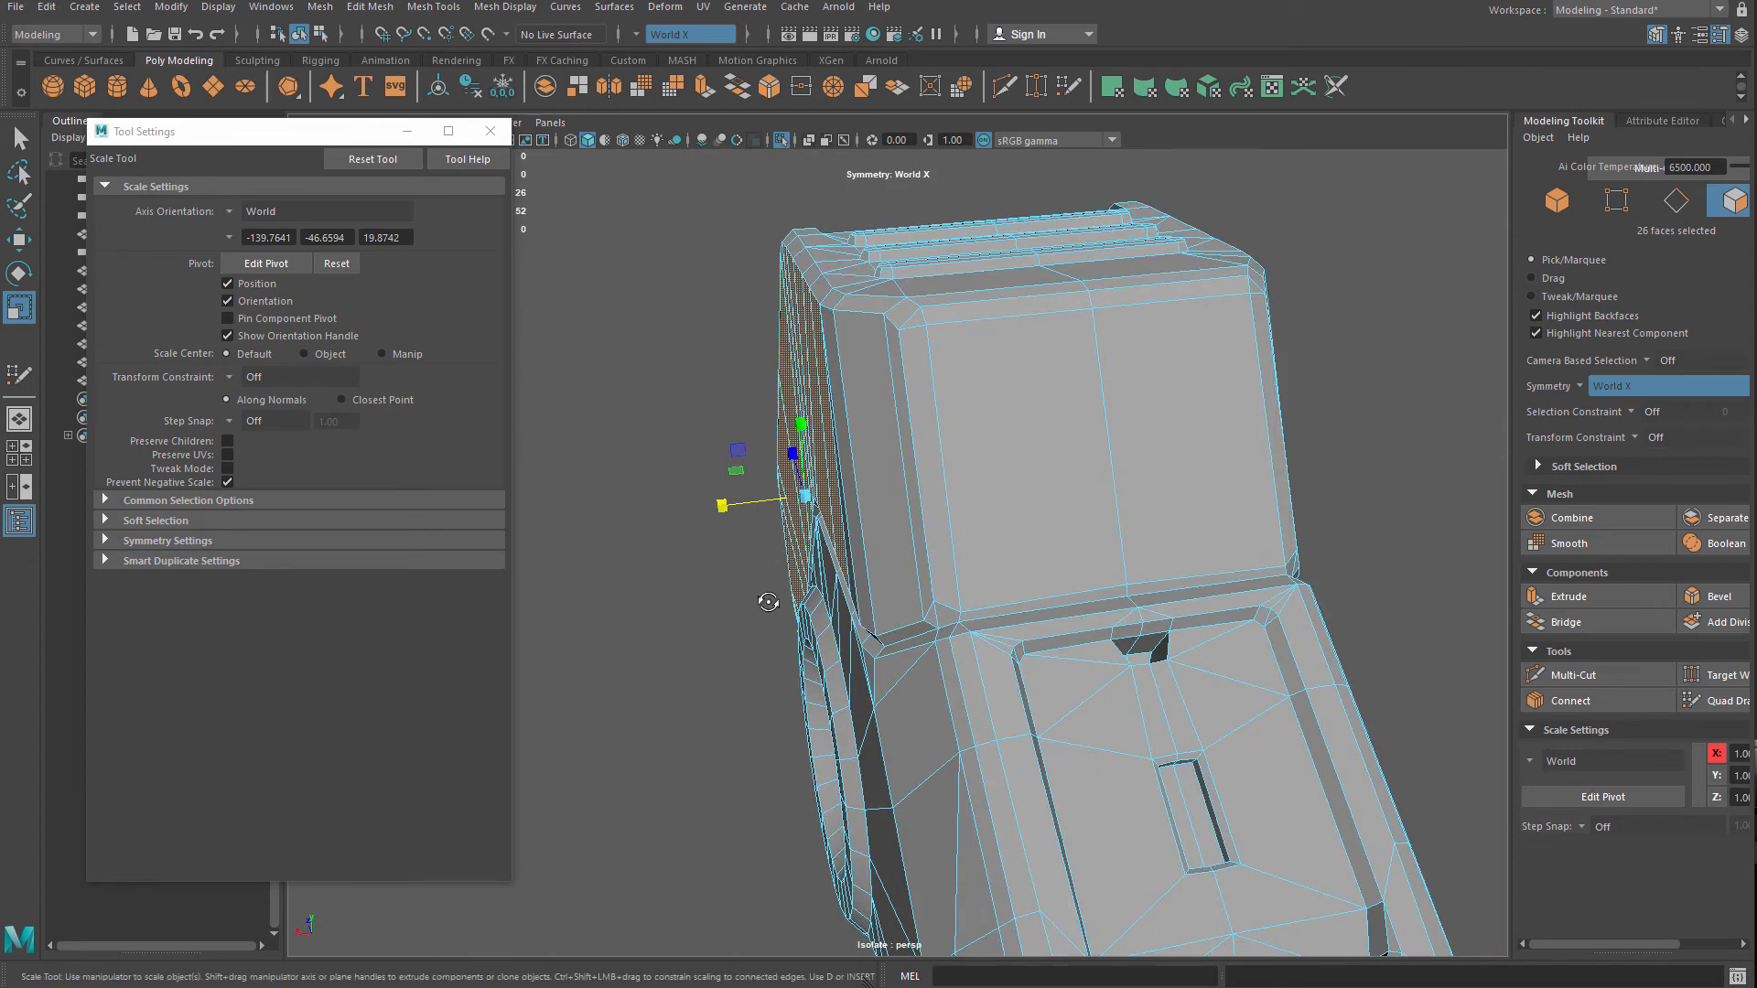
{"action": "left_click_drag", "start_coordinate": [767, 602], "coordinate": [955, 572], "text": "alt"}
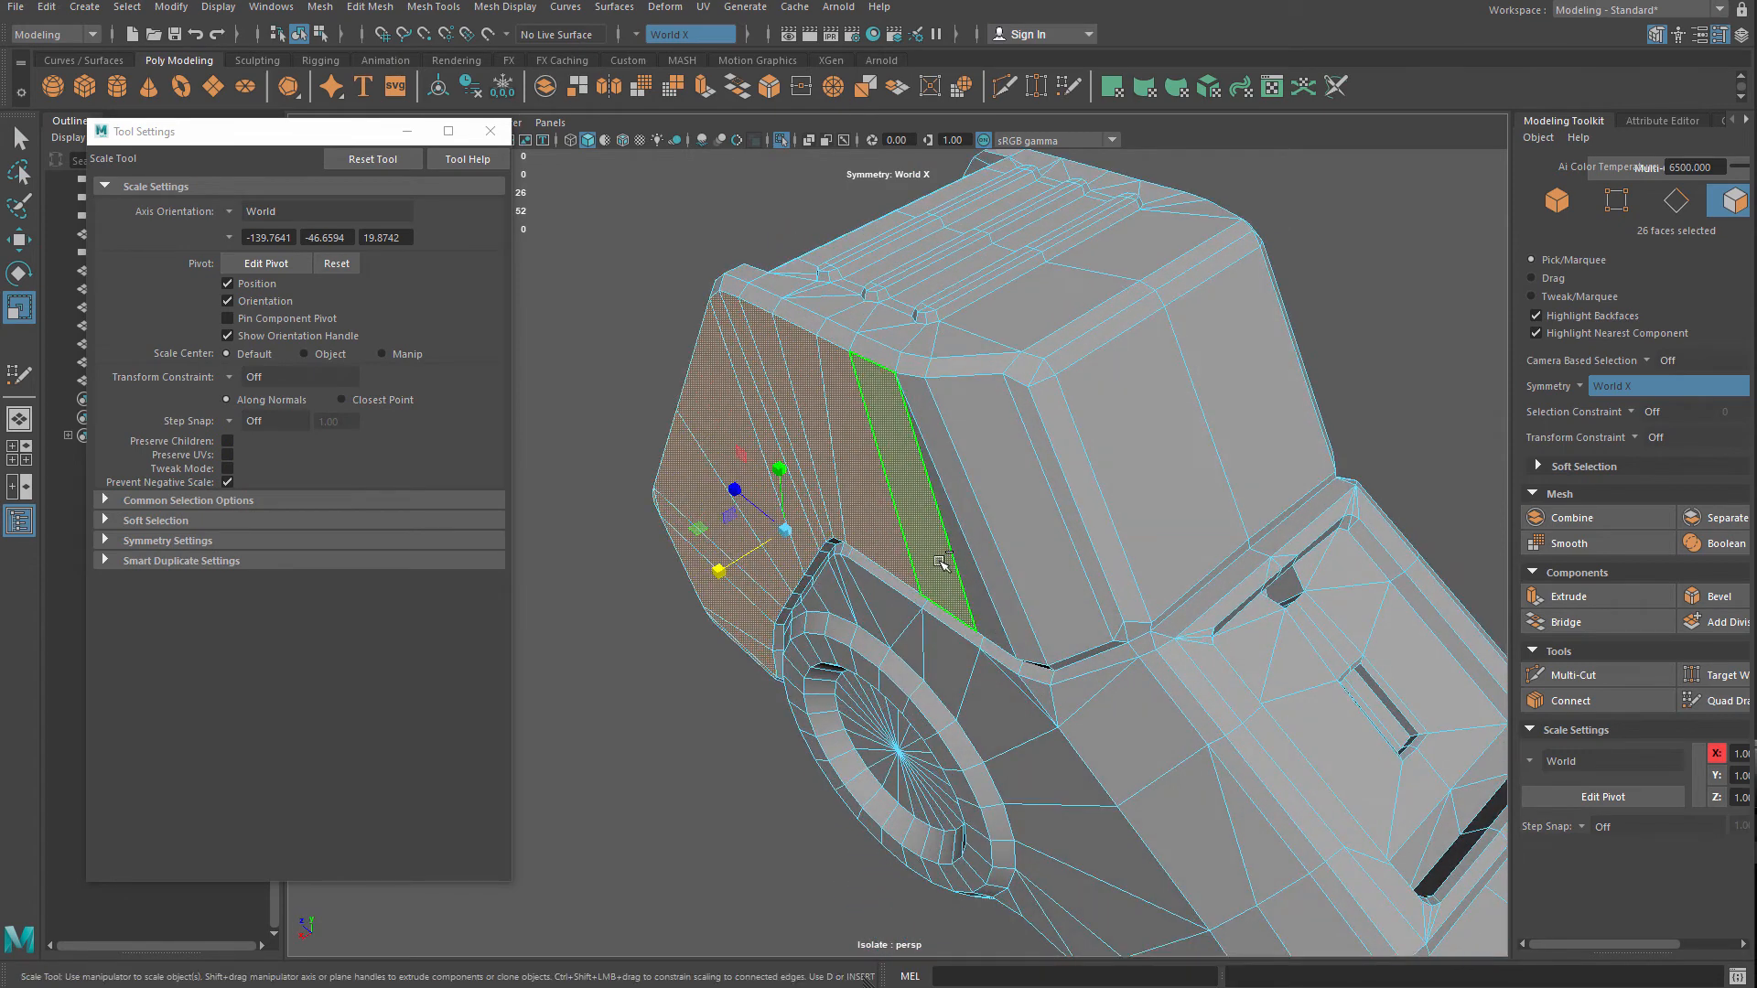
{"action": "key", "text": "ctrl+z"}
{"action": "left_click_drag", "start_coordinate": [718, 588], "coordinate": [743, 587], "text": "alt"}
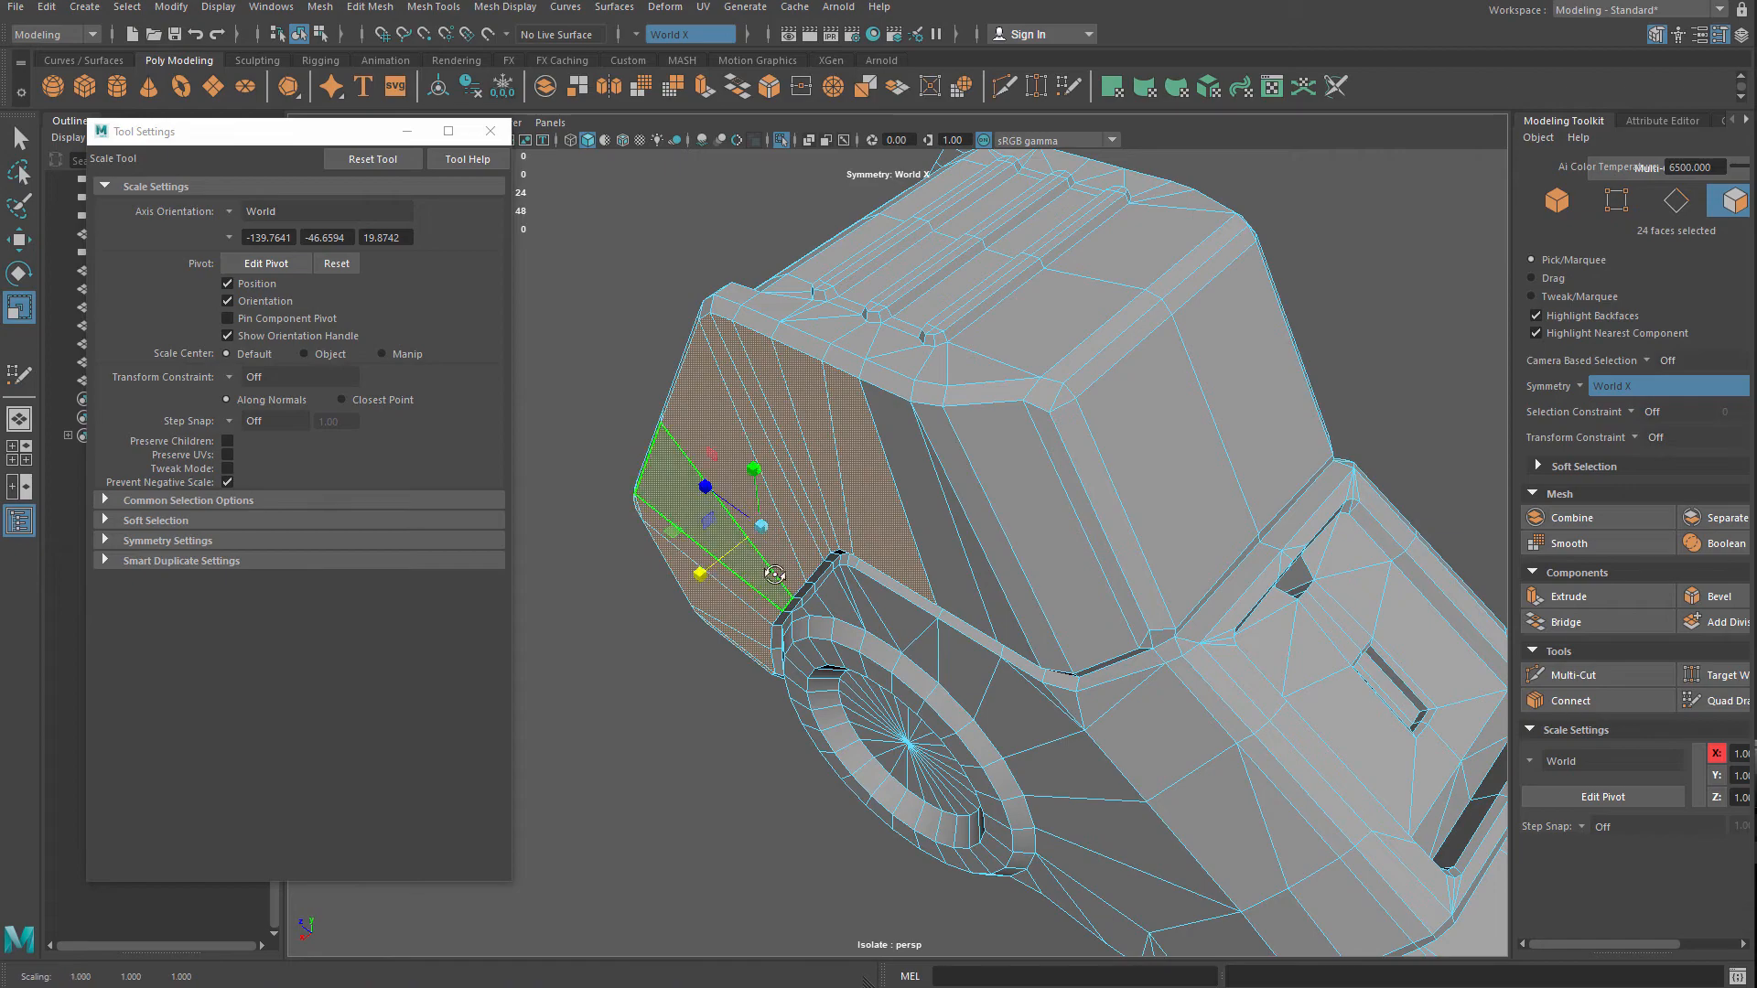
{"action": "left_click_drag", "start_coordinate": [774, 574], "coordinate": [879, 536], "text": "alt"}
Return to object selection and select the whole gun_low mesh
{"action": "left_click", "coordinate": [1423, 505]}
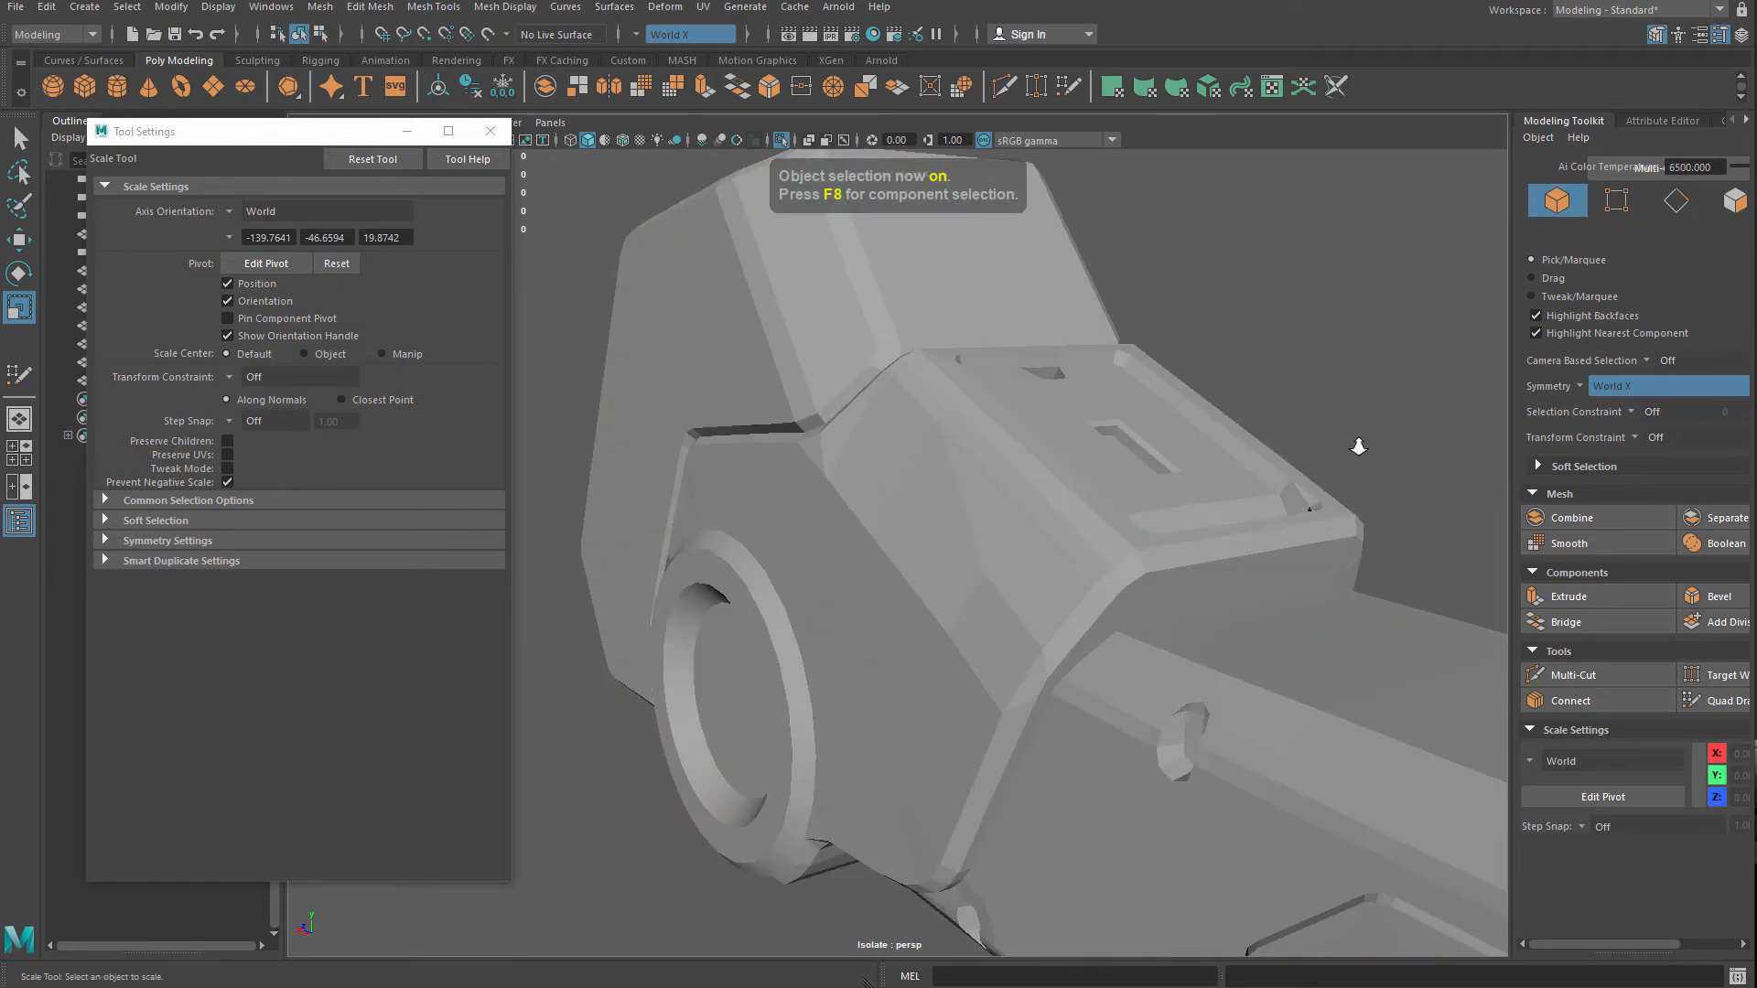
{"action": "scroll", "coordinate": [1355, 446], "scroll_direction": "down", "scroll_amount": 3}
{"action": "left_click", "coordinate": [1070, 565]}
{"action": "left_click_drag", "start_coordinate": [1185, 627], "coordinate": [1094, 607], "text": "alt"}
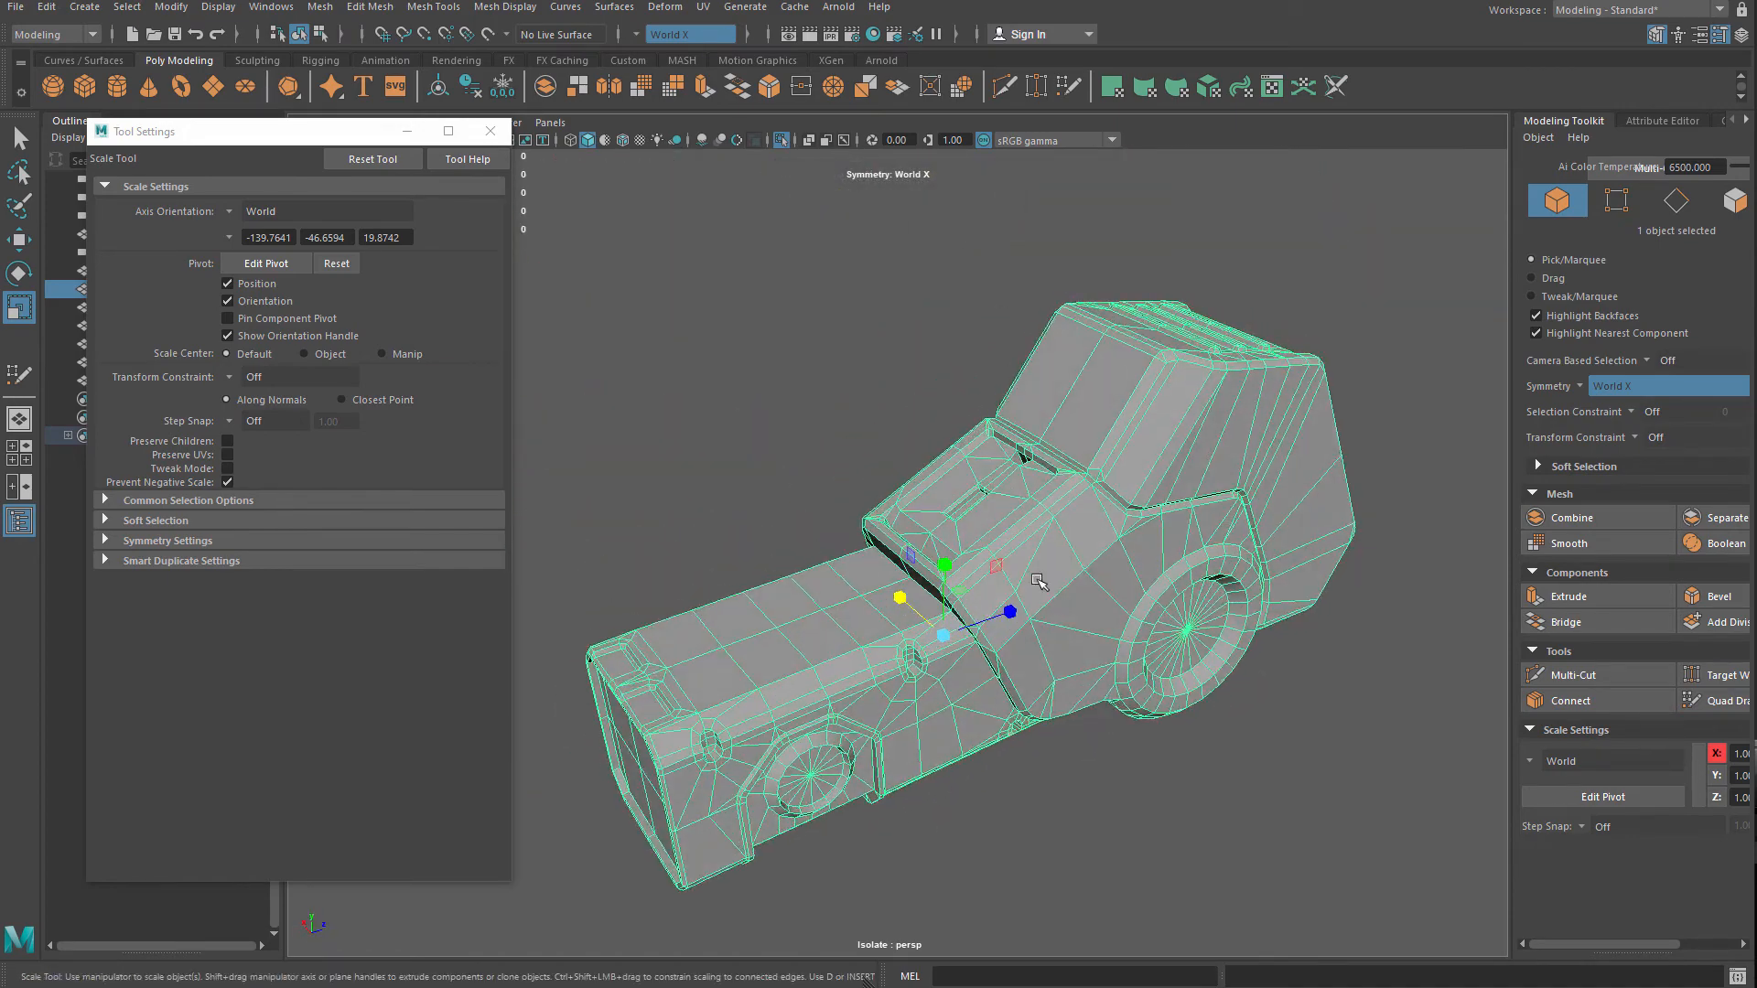
{"action": "left_click", "coordinate": [877, 448]}
{"action": "left_click_drag", "start_coordinate": [877, 449], "coordinate": [952, 556], "text": "alt"}
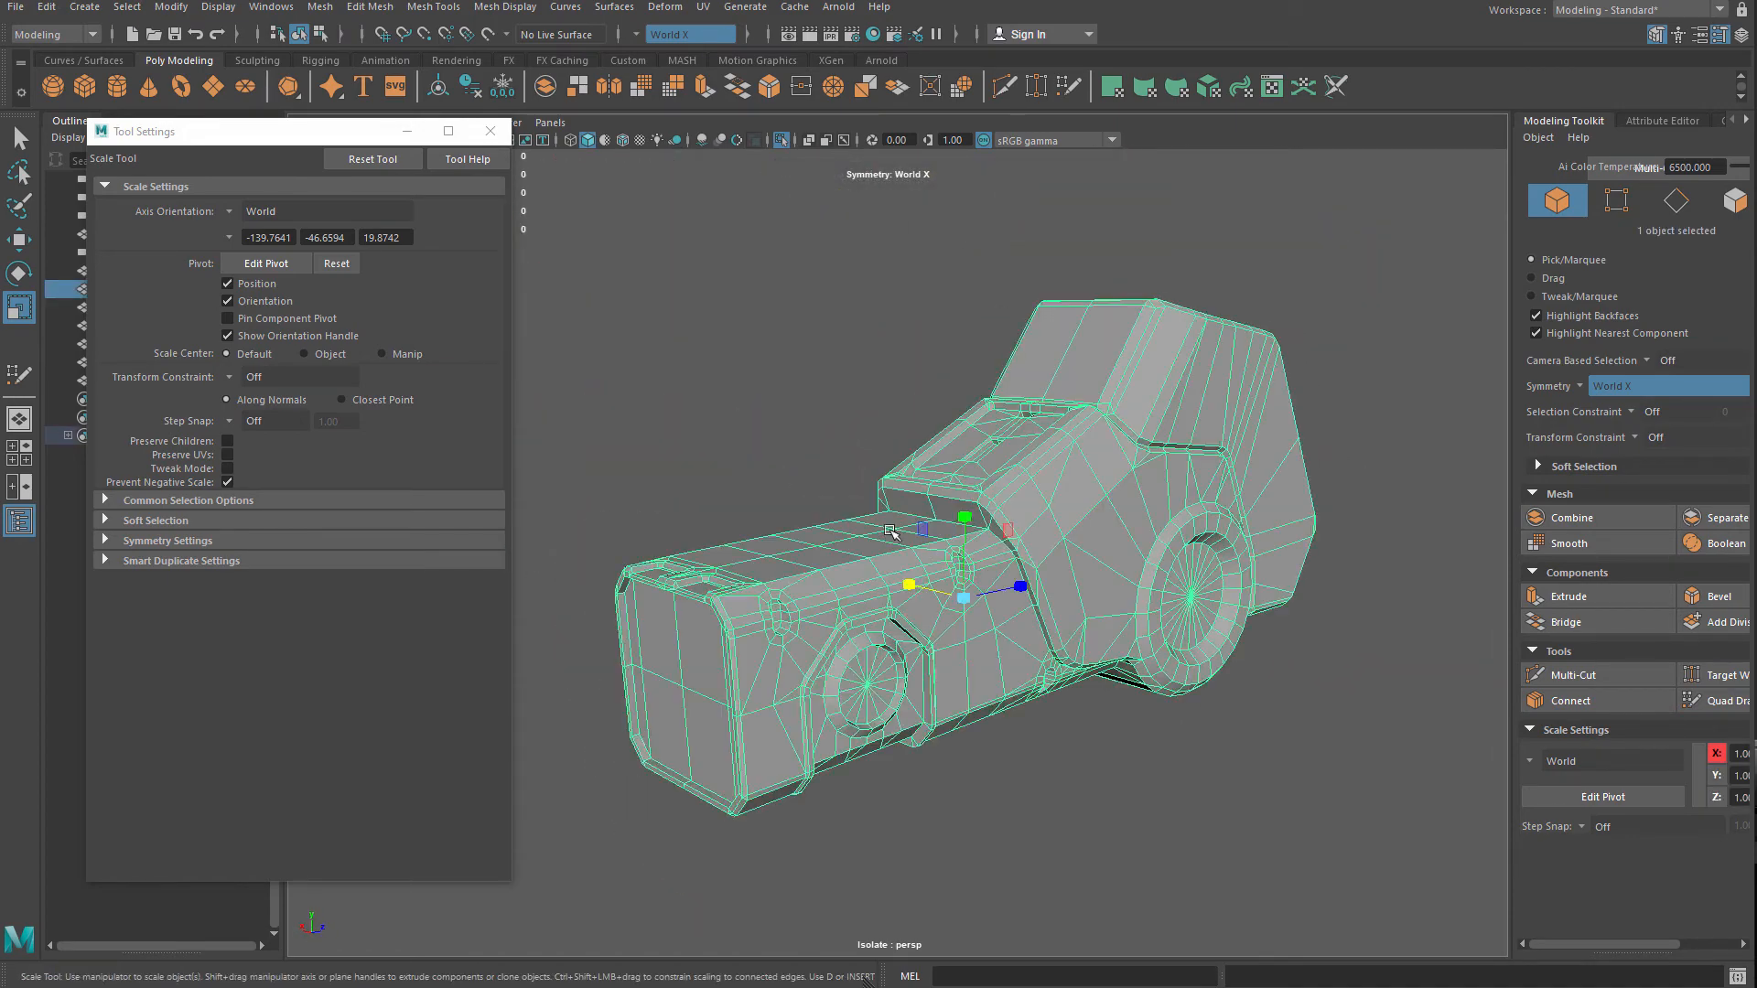
Move the floating Tool Settings window off the gun mesh and close it
{"action": "left_click_drag", "start_coordinate": [301, 139], "coordinate": [414, 398]}
{"action": "middle_click_drag", "start_coordinate": [629, 313], "coordinate": [695, 313], "text": "alt"}
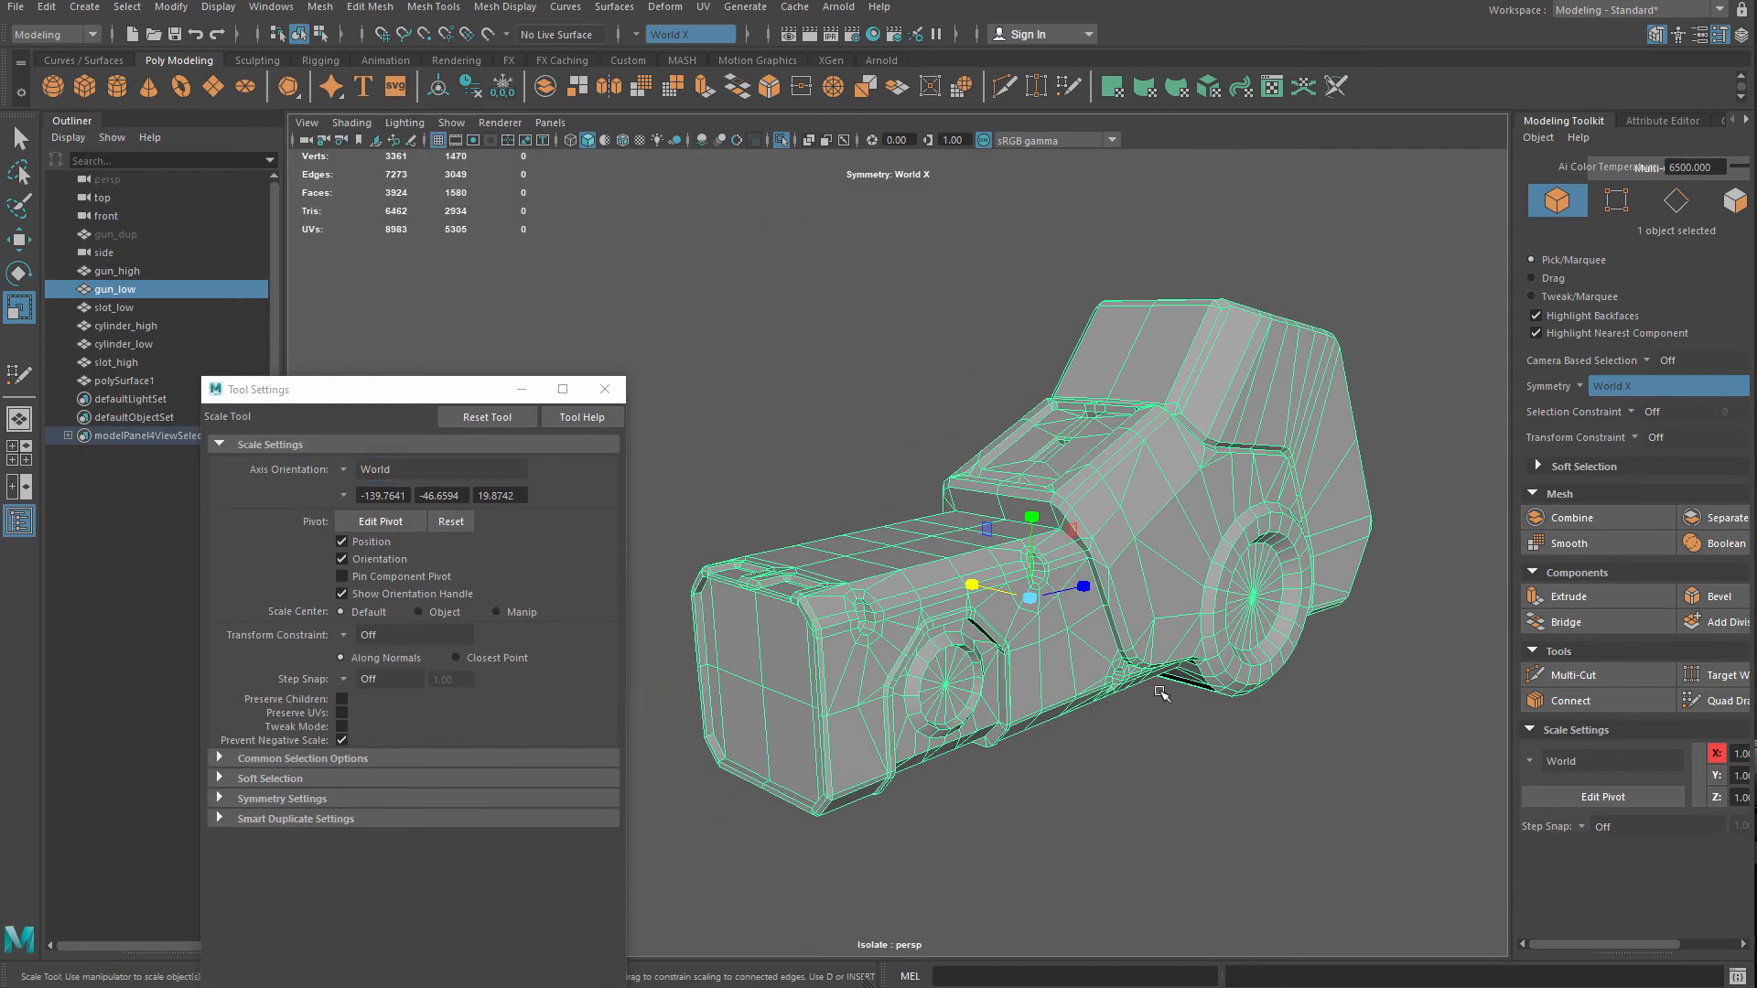
{"action": "left_click_drag", "start_coordinate": [1082, 628], "coordinate": [1112, 709], "text": "alt"}
{"action": "middle_click_drag", "start_coordinate": [1112, 708], "coordinate": [1166, 722], "text": "alt"}
{"action": "middle_click_drag", "start_coordinate": [1003, 626], "coordinate": [877, 605], "text": "alt"}
{"action": "left_click_drag", "start_coordinate": [432, 400], "coordinate": [302, 290]}
{"action": "left_click", "coordinate": [472, 288]}
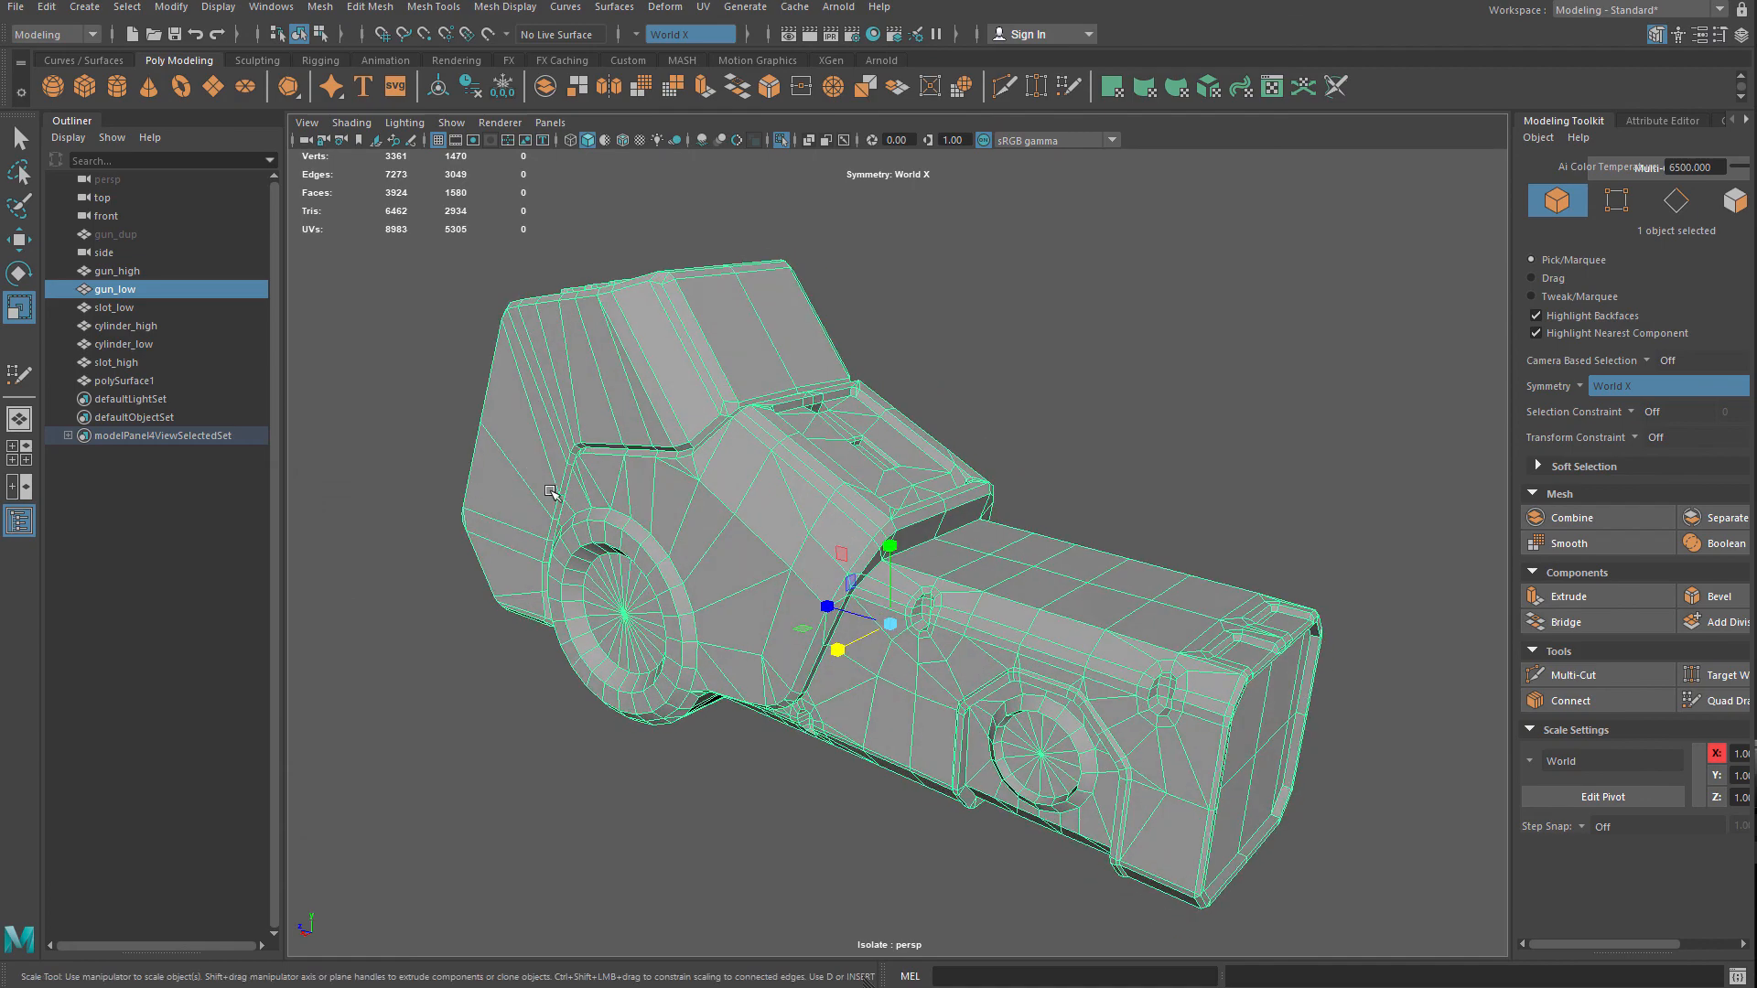